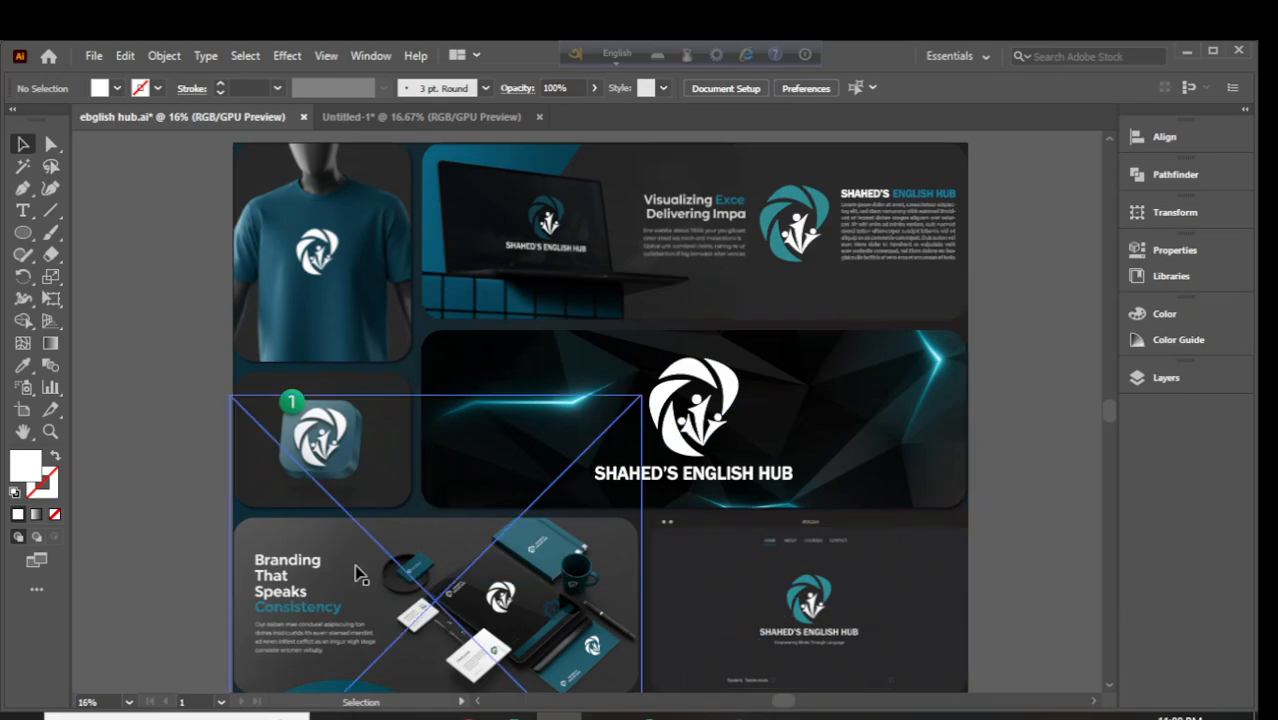
# Switch to the Untitled-1 document and move the single figure closer to the swirl of arcs
pyautogui.click(392, 117)
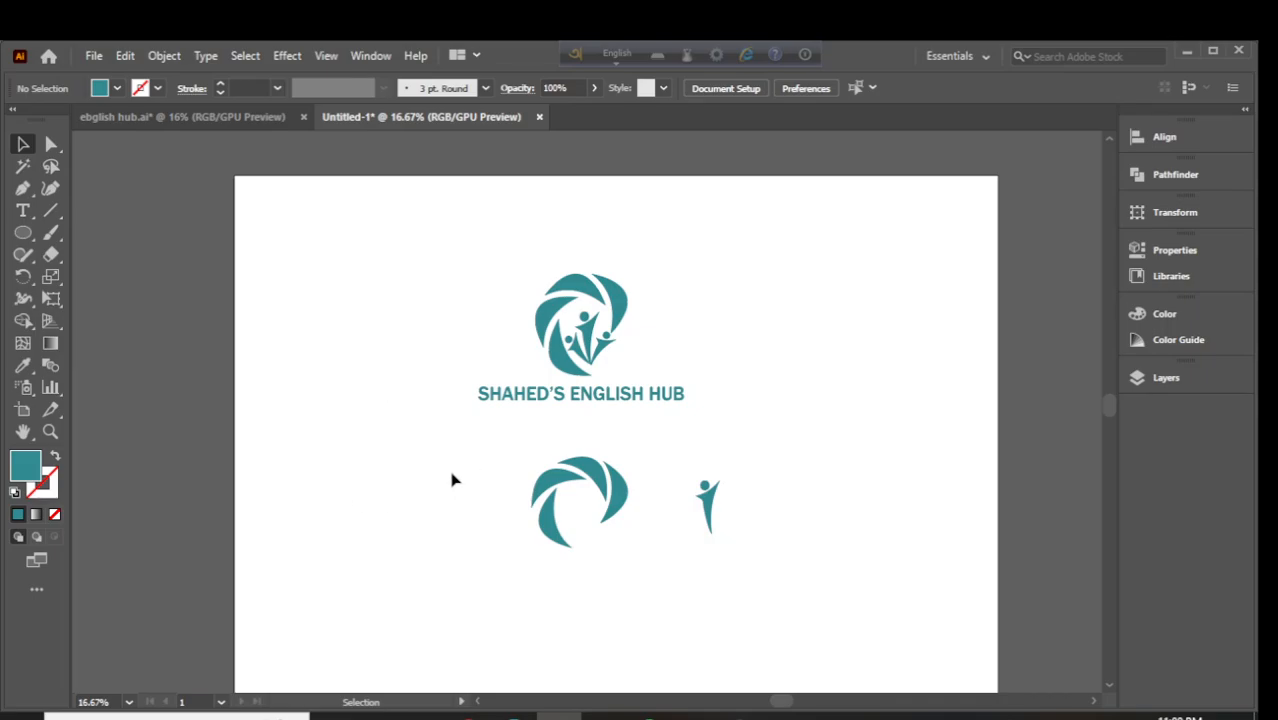
pyautogui.scroll(-1, 455, 476)
pyautogui.click(718, 452)
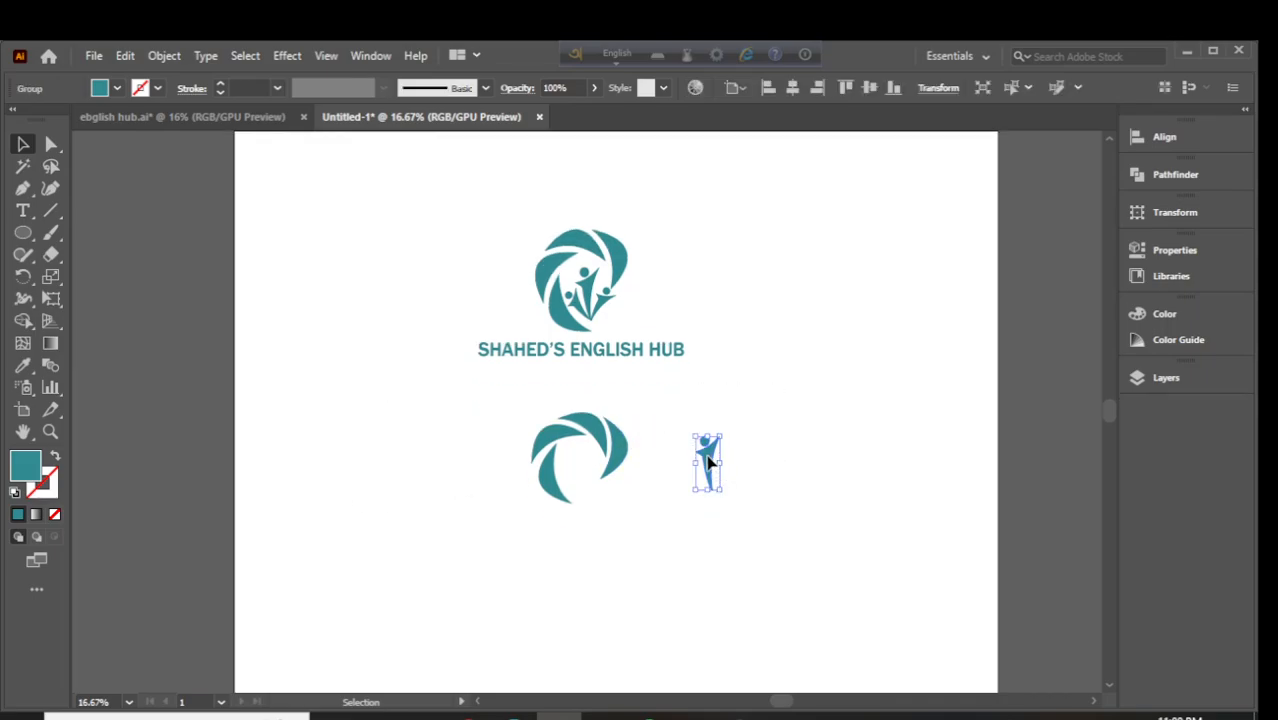
pyautogui.moveTo(716, 464); pyautogui.dragTo(692, 444)
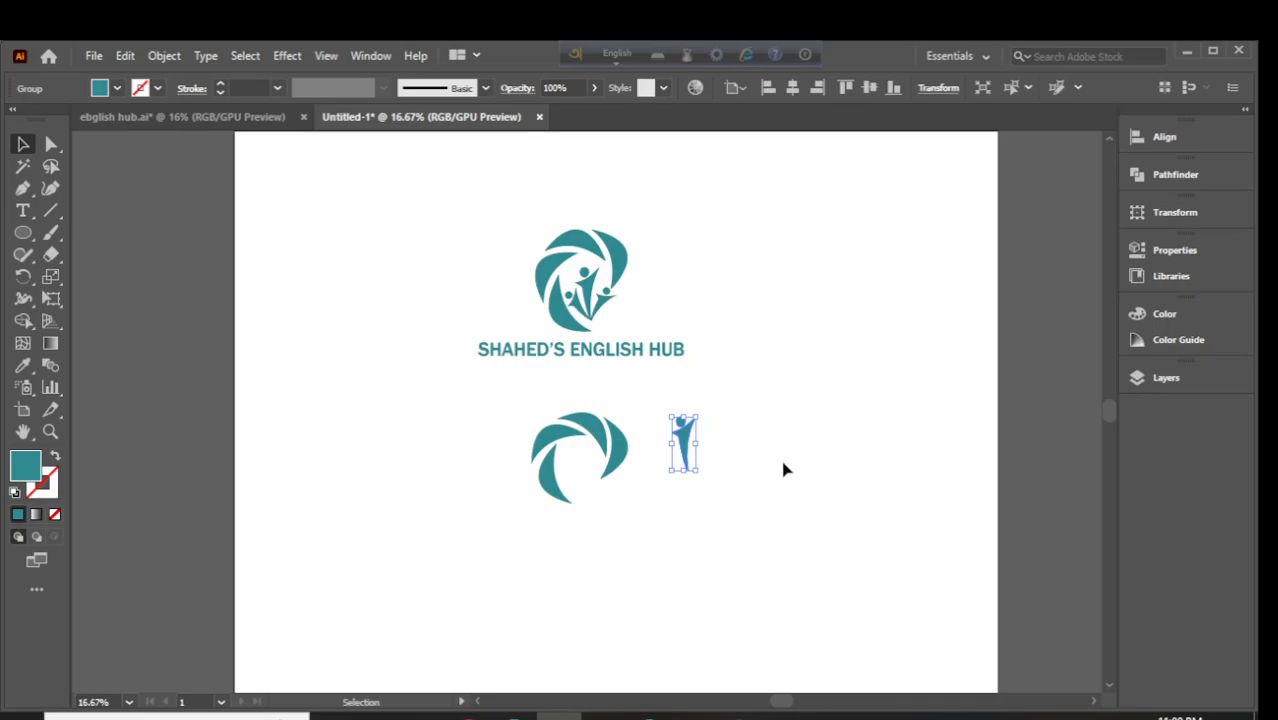
pyautogui.click(132, 357)
# Add the text "5 + 27" at the upper-left of the artboard and enlarge it to about 157 pt
pyautogui.moveTo(23, 210); pyautogui.dragTo(97, 209)
pyautogui.moveTo(299, 266); pyautogui.dragTo(290, 247)
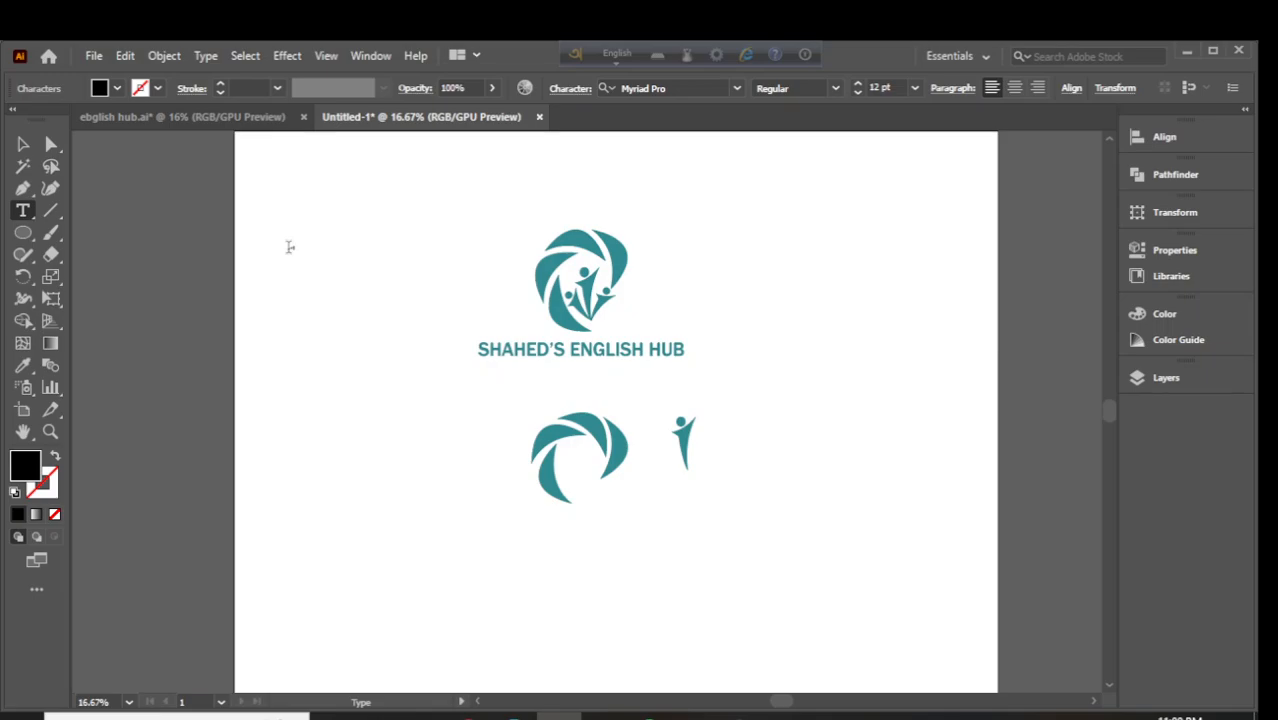
pyautogui.click(290, 247)
pyautogui.press('Escape')
pyautogui.moveTo(297, 254); pyautogui.dragTo(349, 241)
pyautogui.click(335, 386)
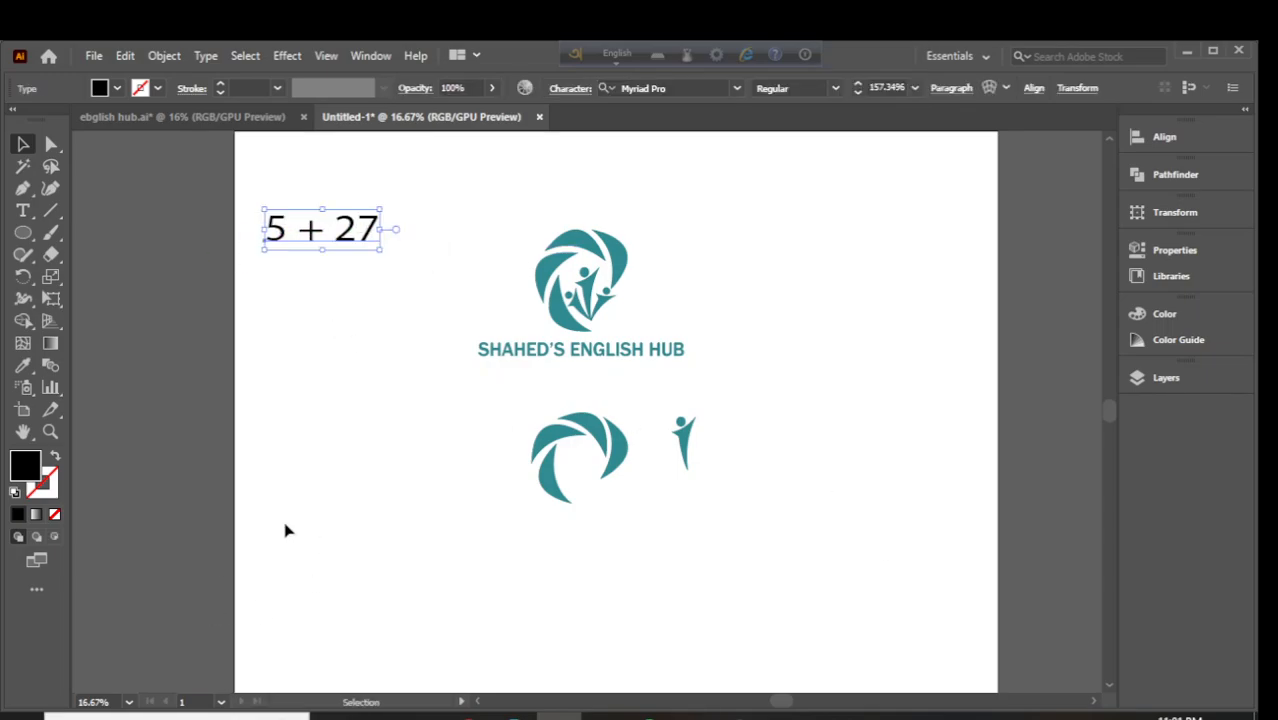
pyautogui.click(267, 470)
# Move the full logo, the separate swirl and the single figure together to the right side of the artboard
pyautogui.moveTo(450, 276); pyautogui.dragTo(611, 441)
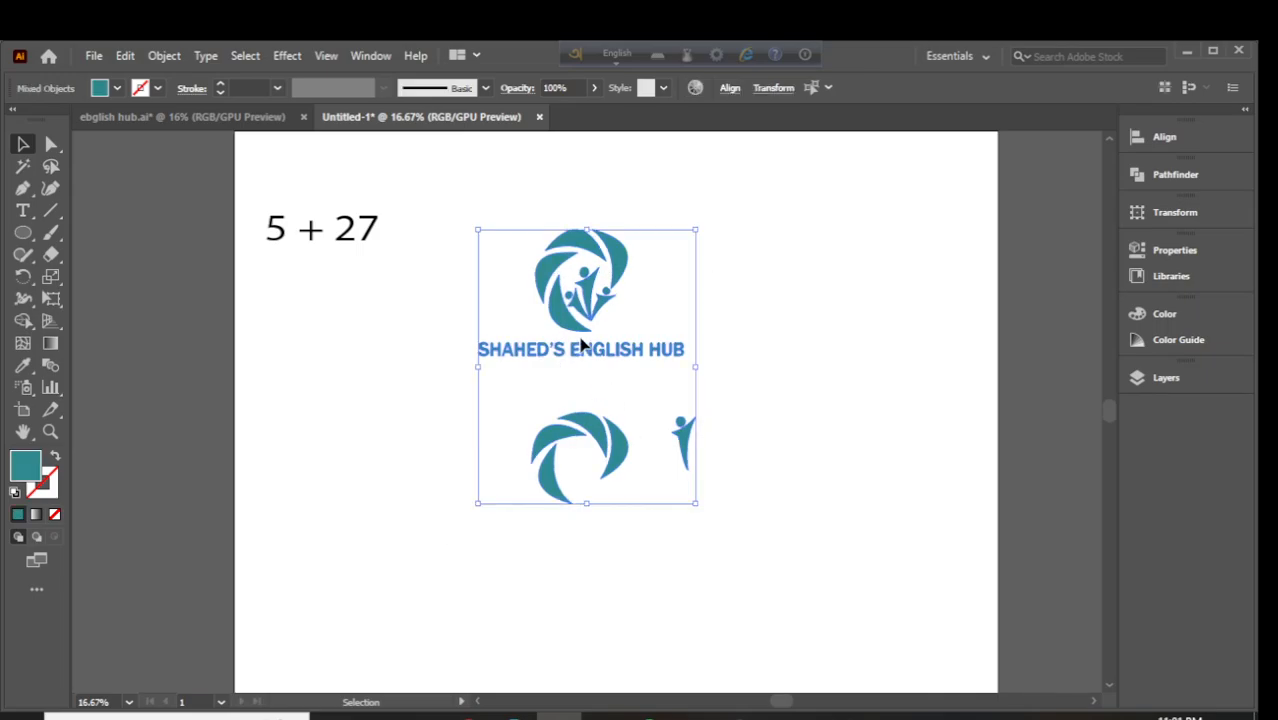
pyautogui.moveTo(581, 344); pyautogui.dragTo(851, 298)
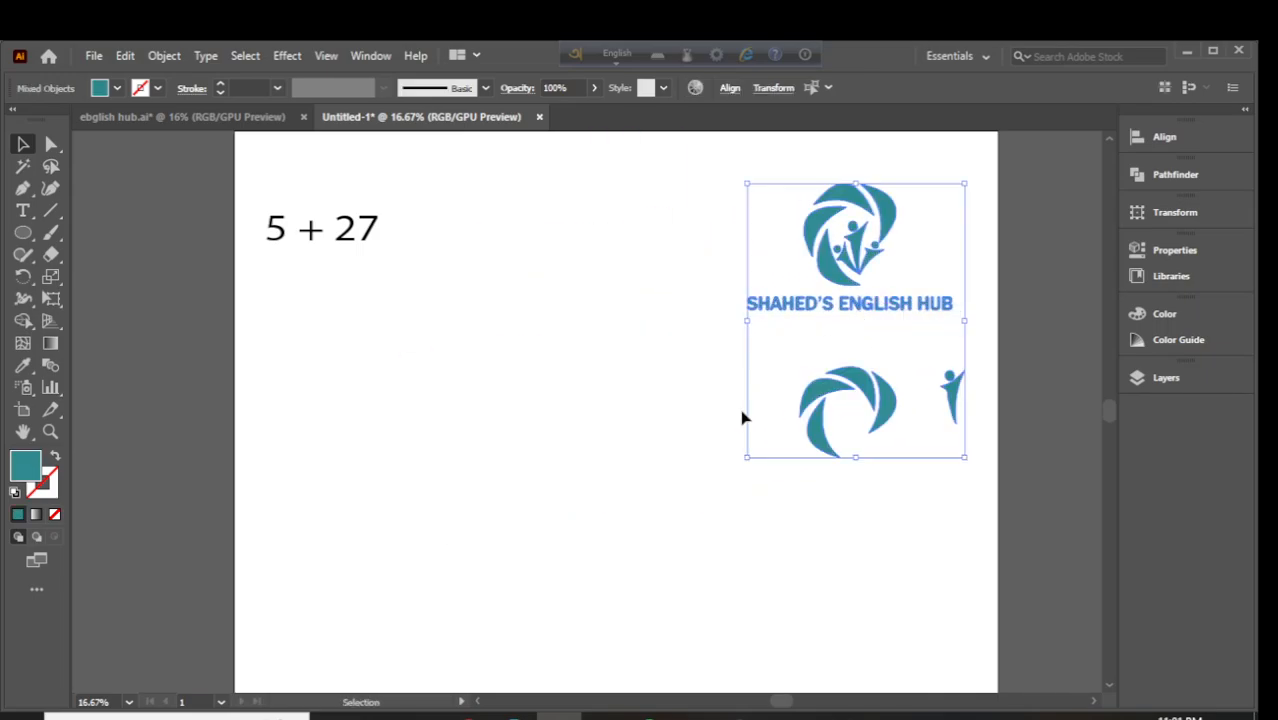
pyautogui.click(557, 443)
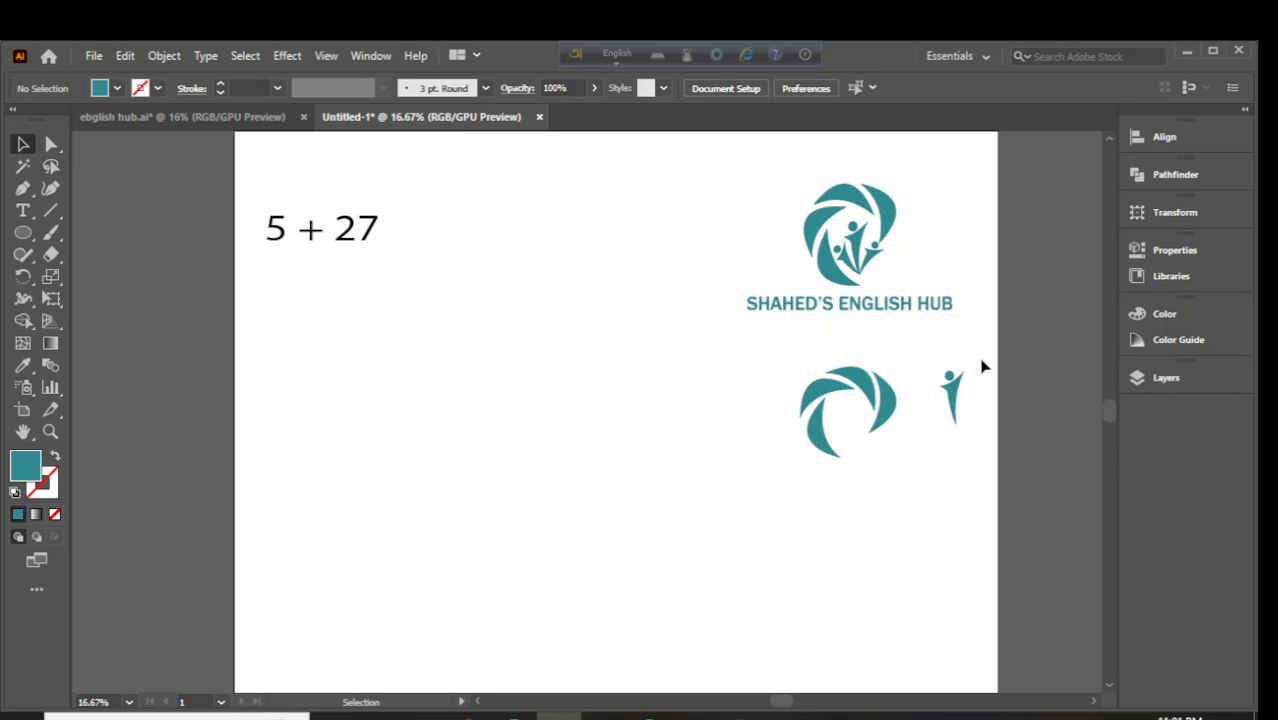
# Duplicate the complete logo with its company name into the middle of the artboard
pyautogui.click(867, 265)
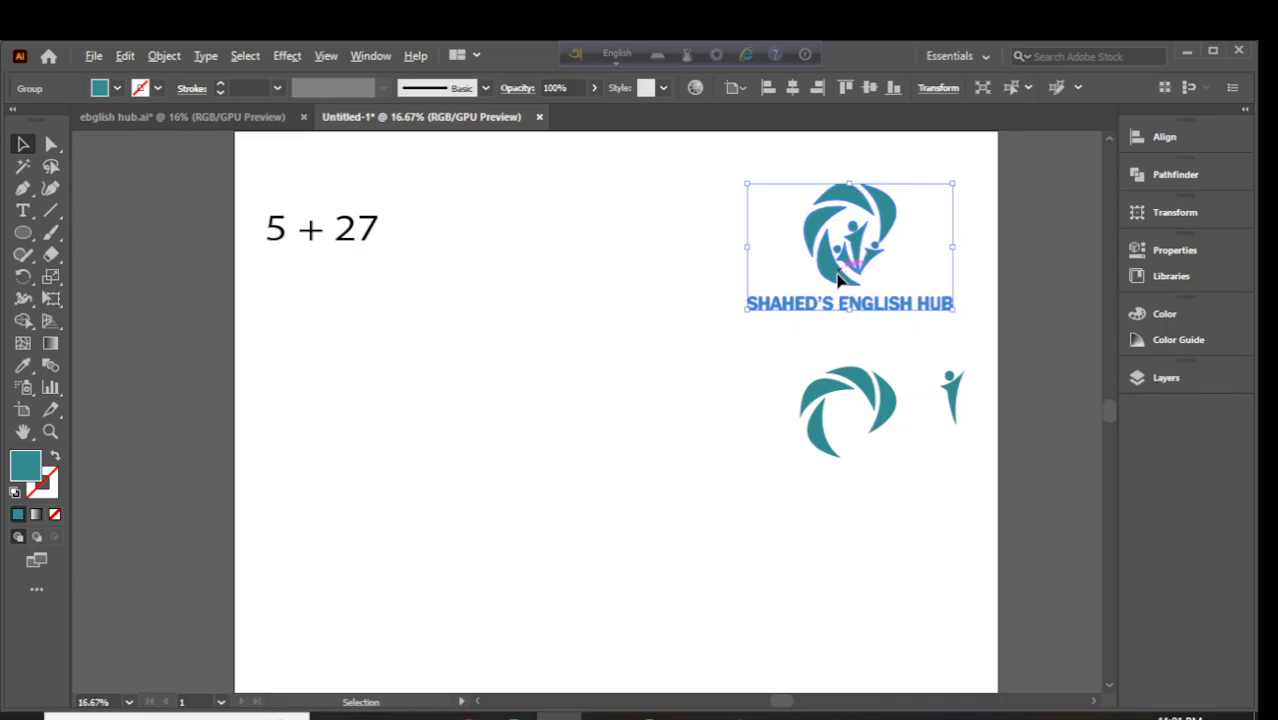
pyautogui.moveTo(838, 280); pyautogui.dragTo(510, 412)
pyautogui.click(462, 331)
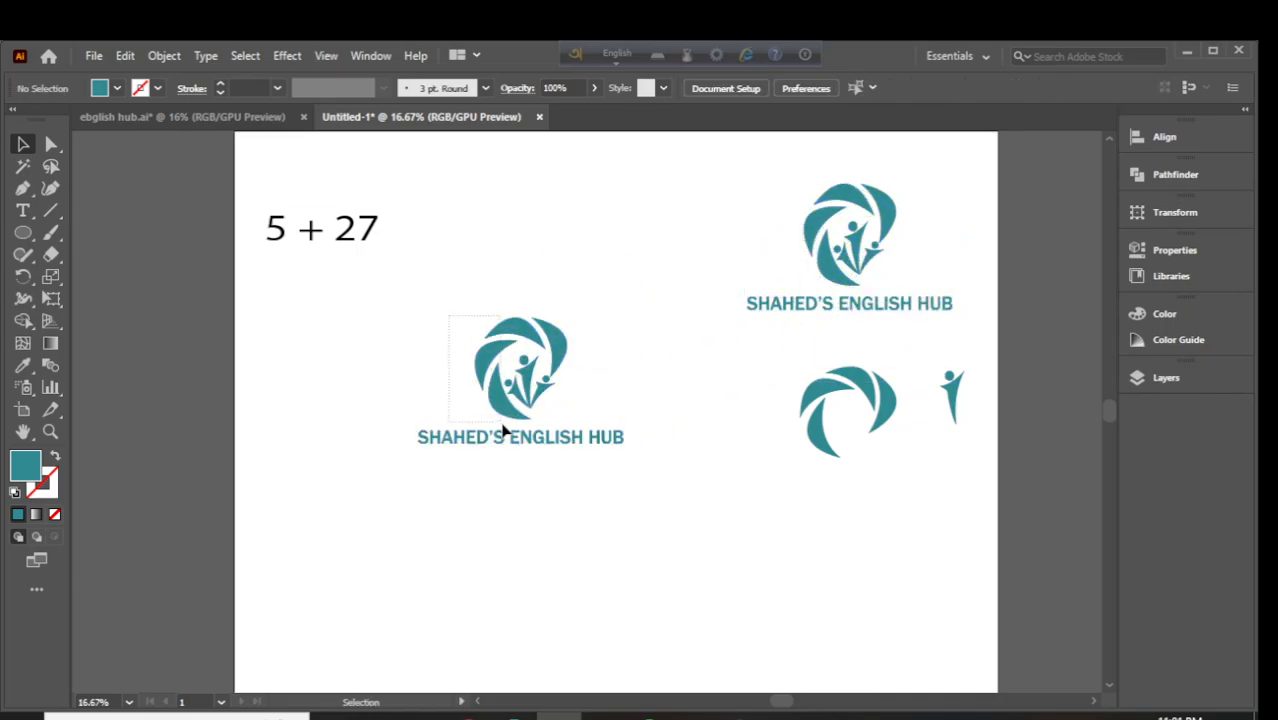
# Ungroup the logo copy, and ungroup its emblem so the swirl and the figures are separate
pyautogui.click(501, 429)
pyautogui.rightClick(499, 428)
pyautogui.click(595, 257)
pyautogui.click(471, 345)
pyautogui.click(545, 385)
pyautogui.rightClick(587, 357)
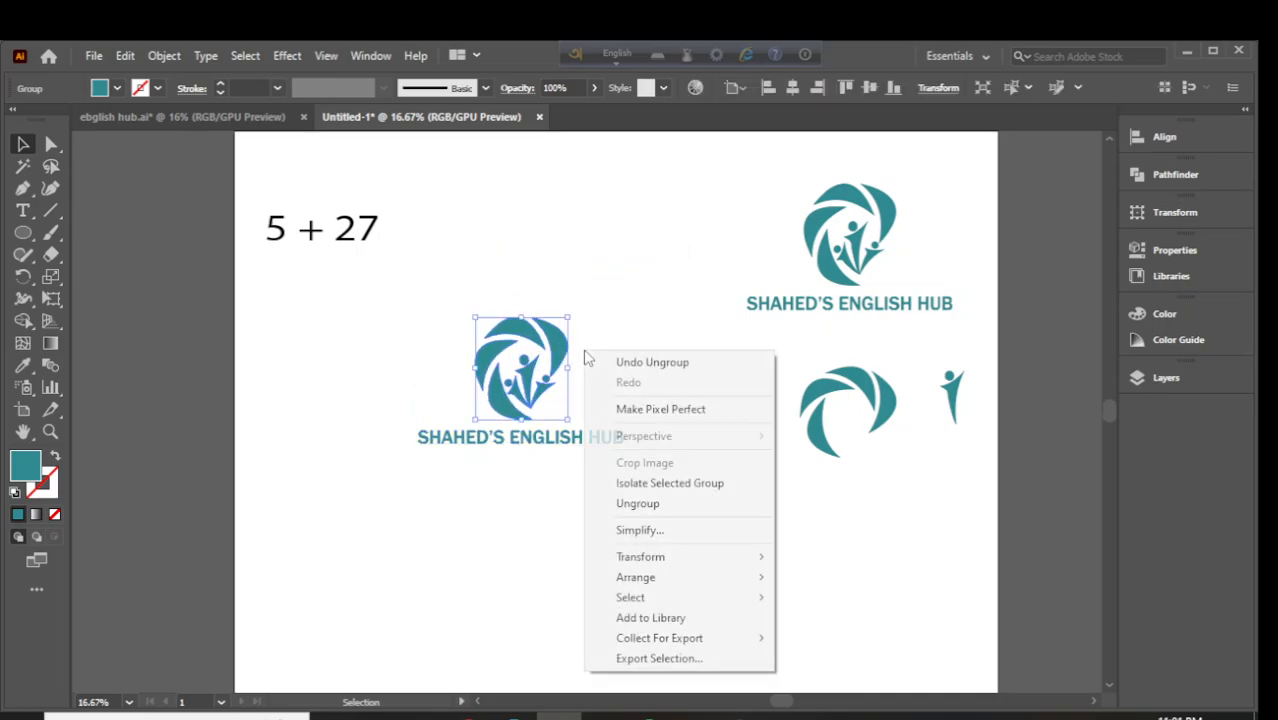
pyautogui.click(672, 503)
pyautogui.click(645, 452)
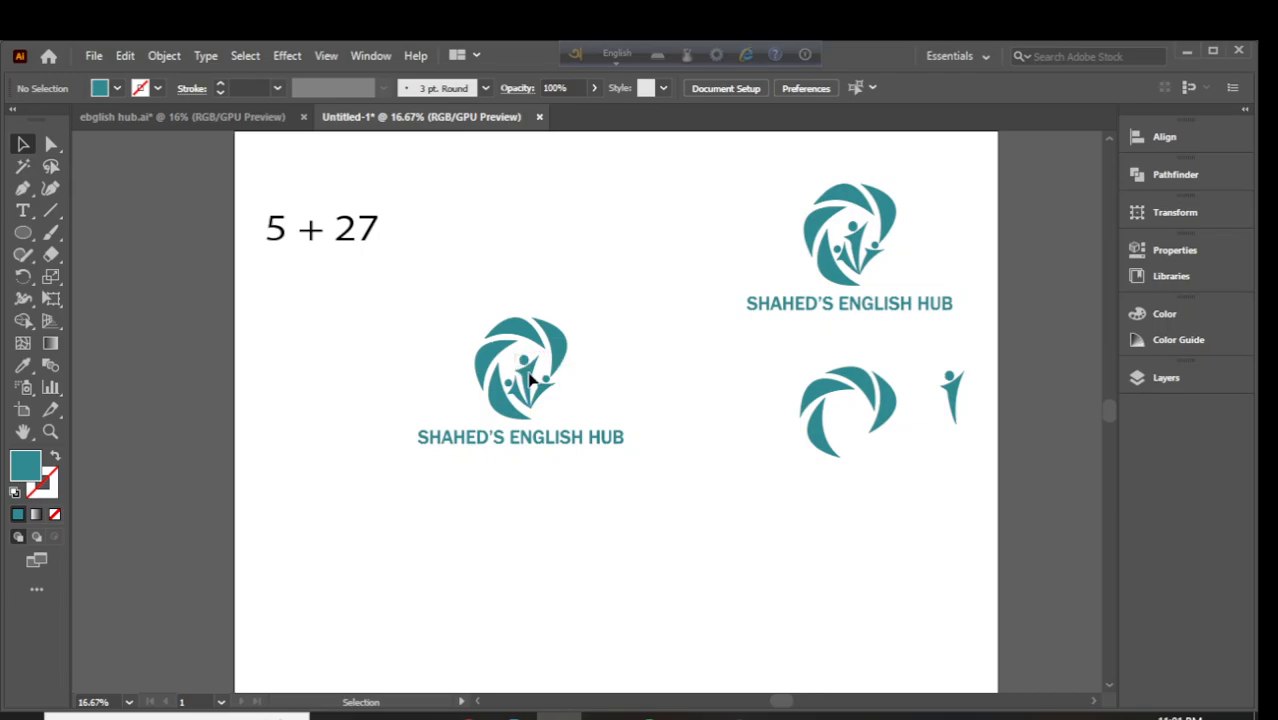
# Pull the three-figure group out of the copied emblem and delete the leftover swirl and company name
pyautogui.moveTo(530, 378); pyautogui.dragTo(270, 308)
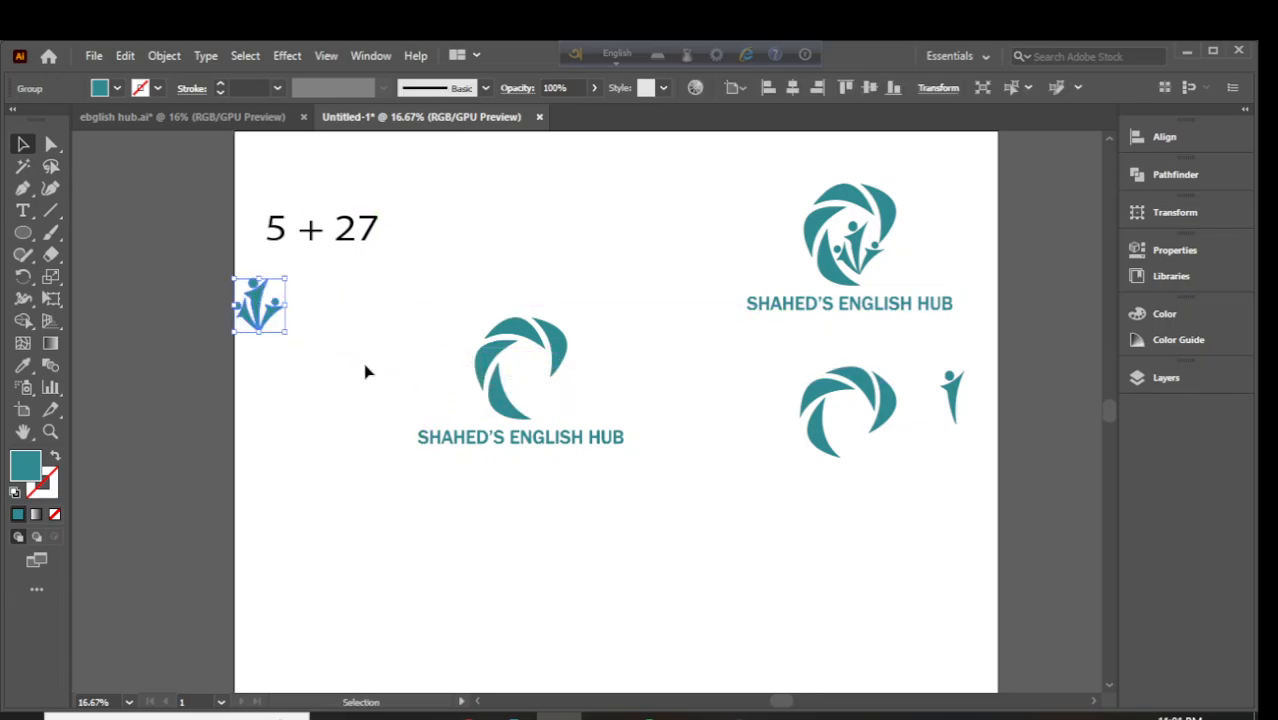
pyautogui.click(385, 340)
pyautogui.moveTo(388, 337); pyautogui.dragTo(688, 548)
pyautogui.press('Delete')
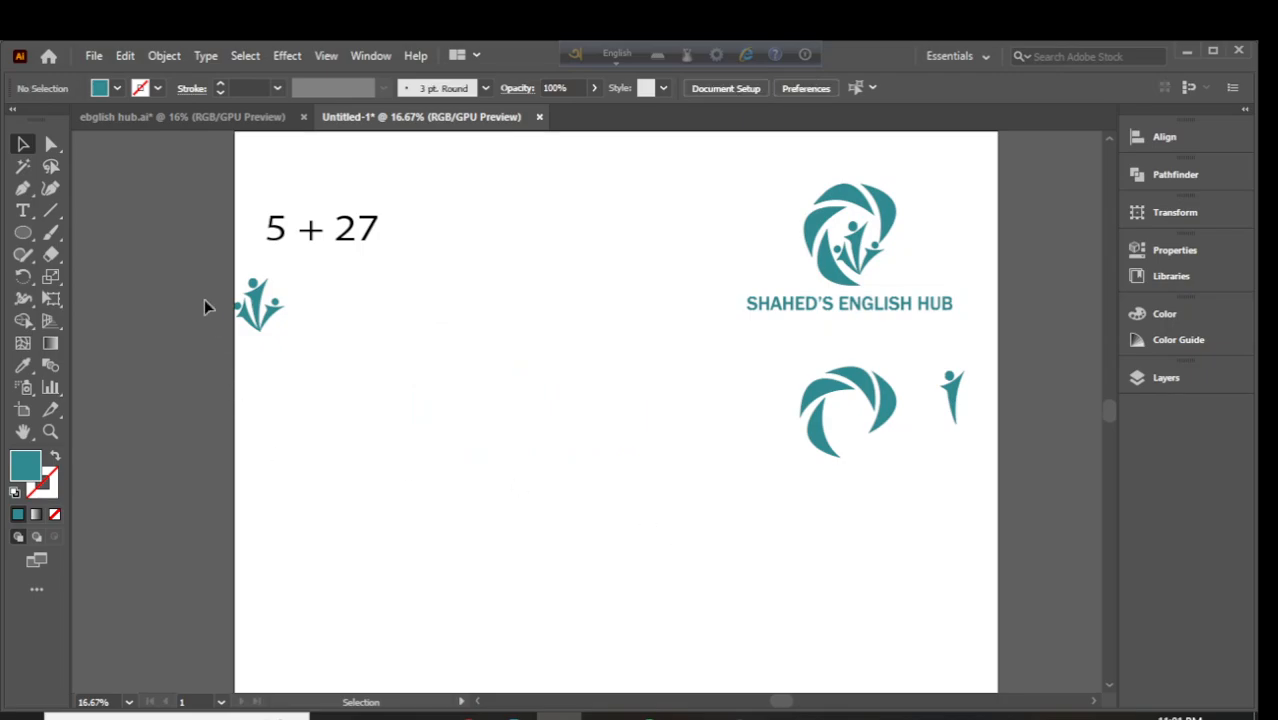
# Reposition the three-figure group fully on the artboard, below the "5 + 27" text
pyautogui.moveTo(204, 306); pyautogui.dragTo(342, 385)
pyautogui.moveTo(286, 300); pyautogui.dragTo(308, 314)
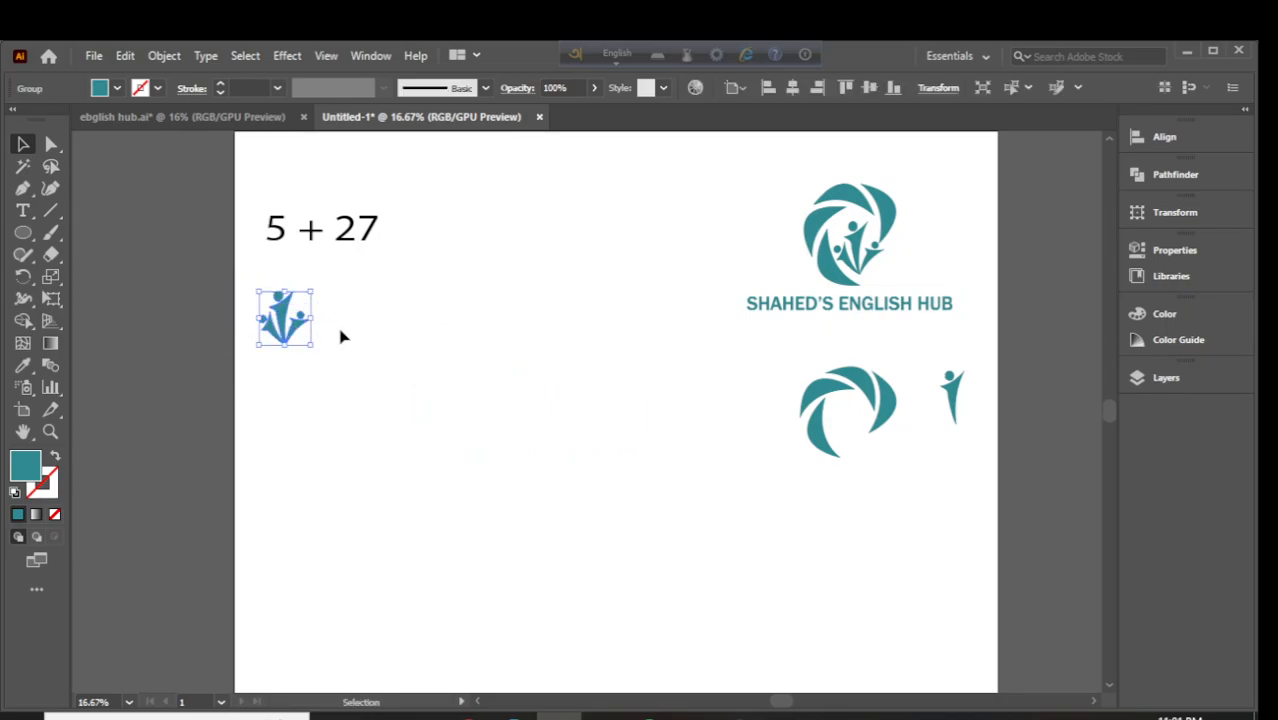
pyautogui.click(340, 337)
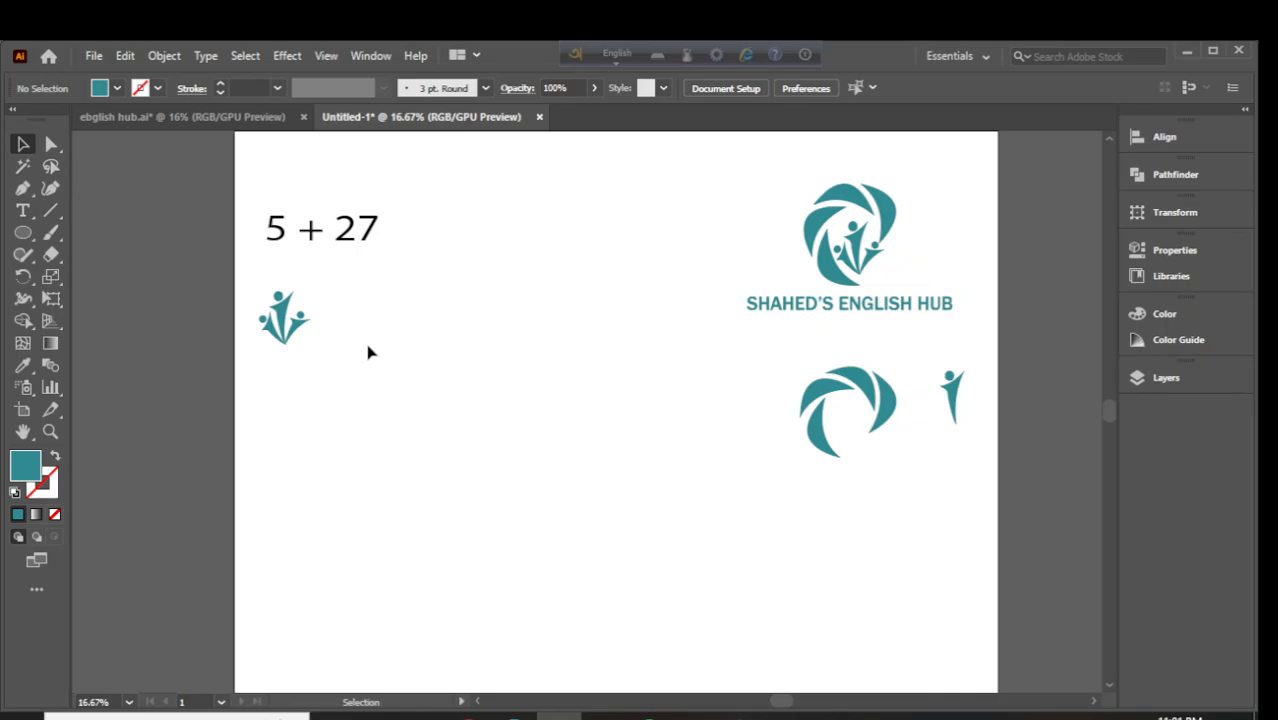
# Ungroup the three-figure group into individual figures
pyautogui.scroll(4, 290, 332)
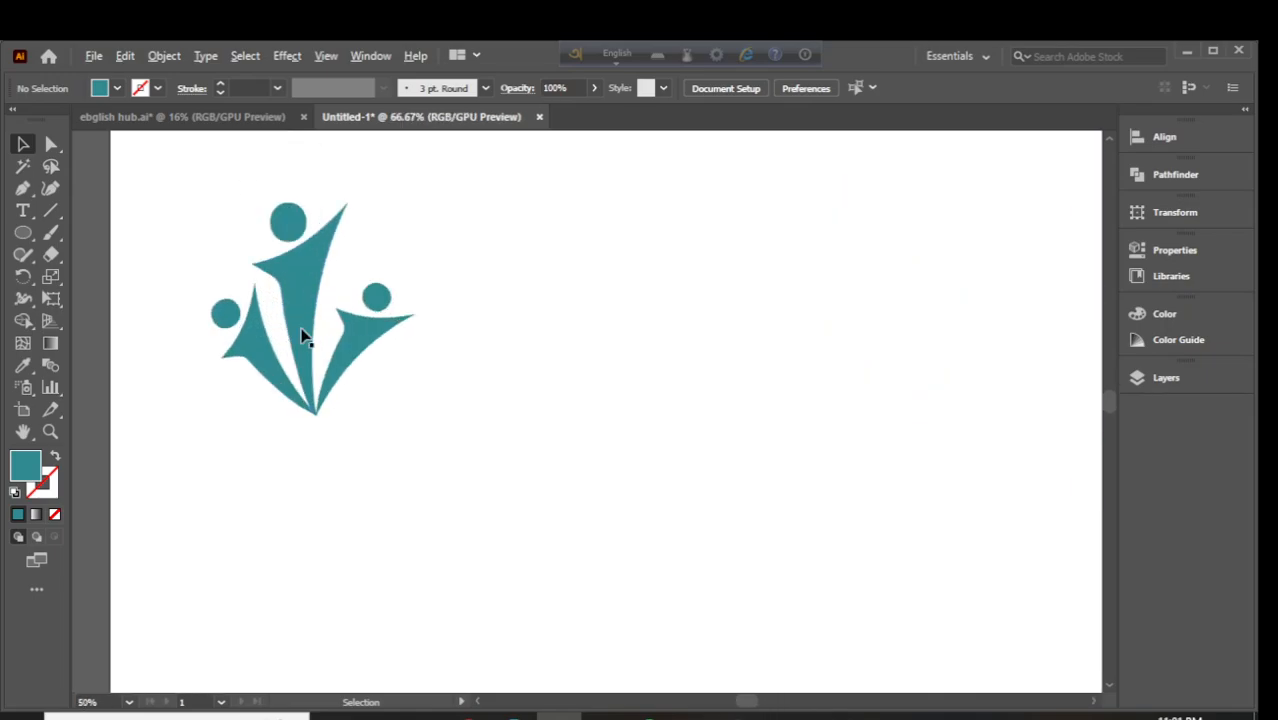
pyautogui.rightClick(379, 337)
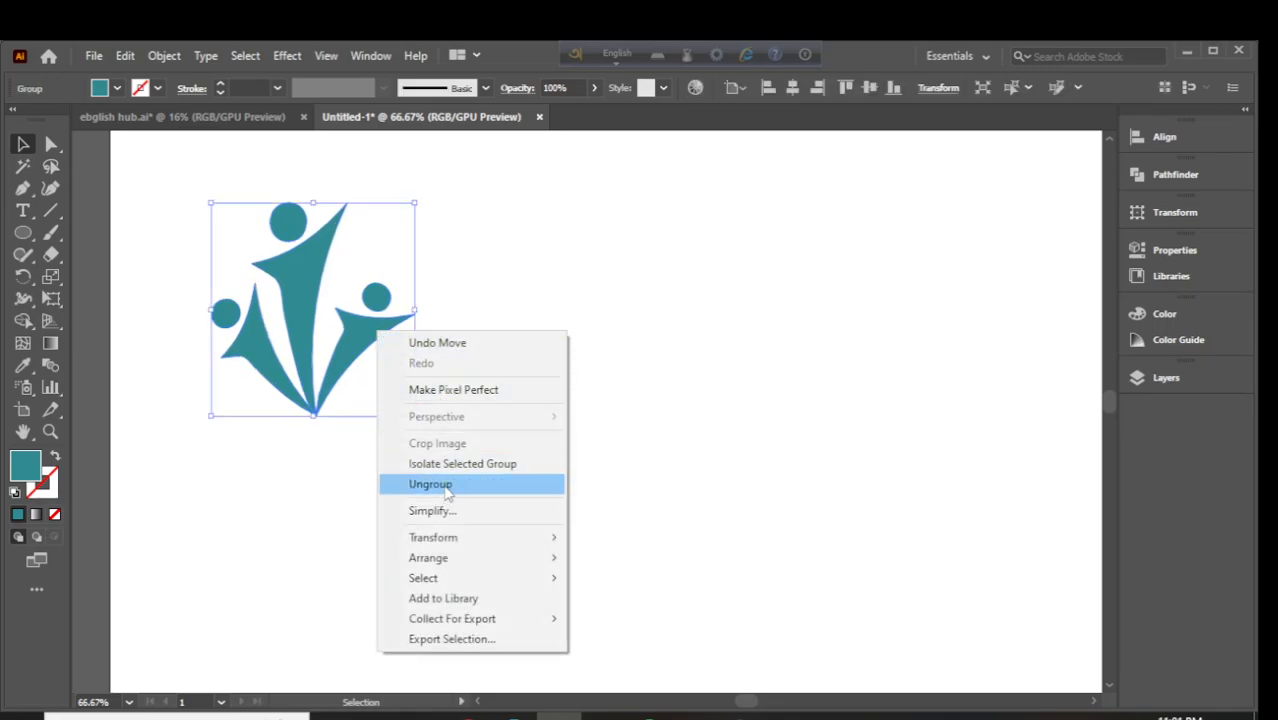
pyautogui.click(446, 488)
pyautogui.click(442, 478)
# Spread the three figures into a row by moving both small figures to the right of the tall one
pyautogui.click(383, 332)
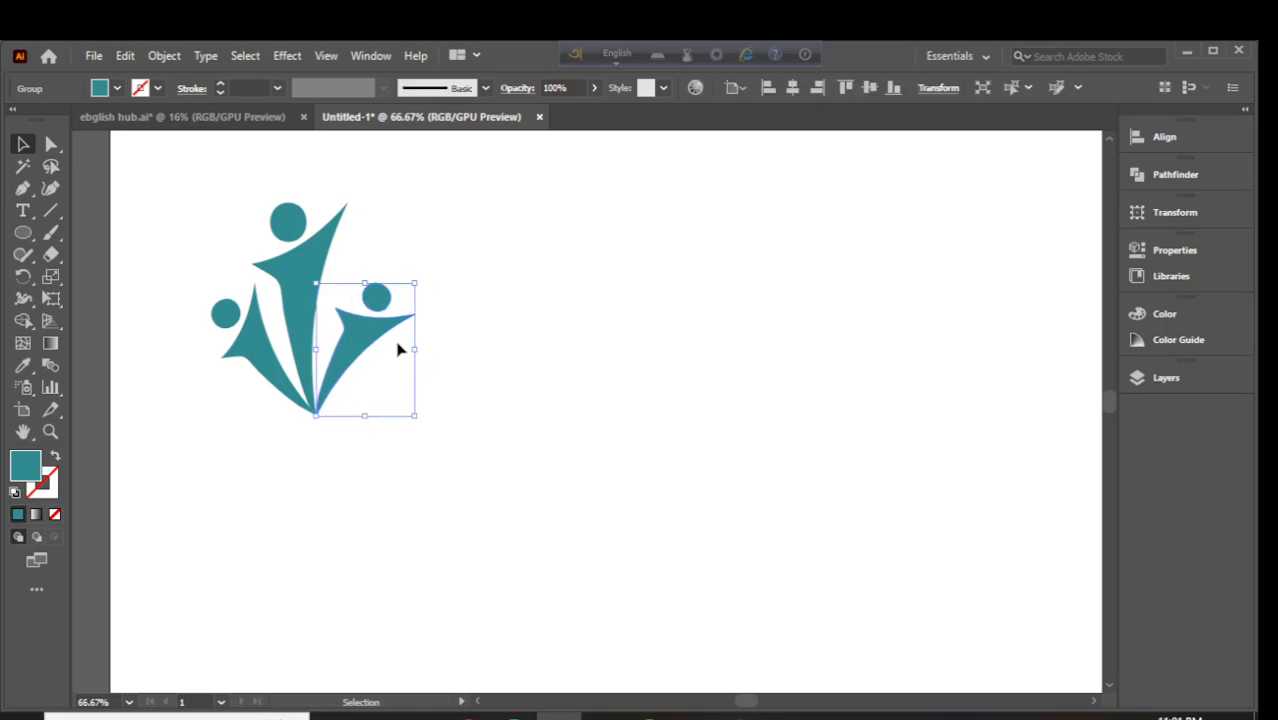
pyautogui.moveTo(398, 348); pyautogui.dragTo(527, 356)
pyautogui.click(421, 422)
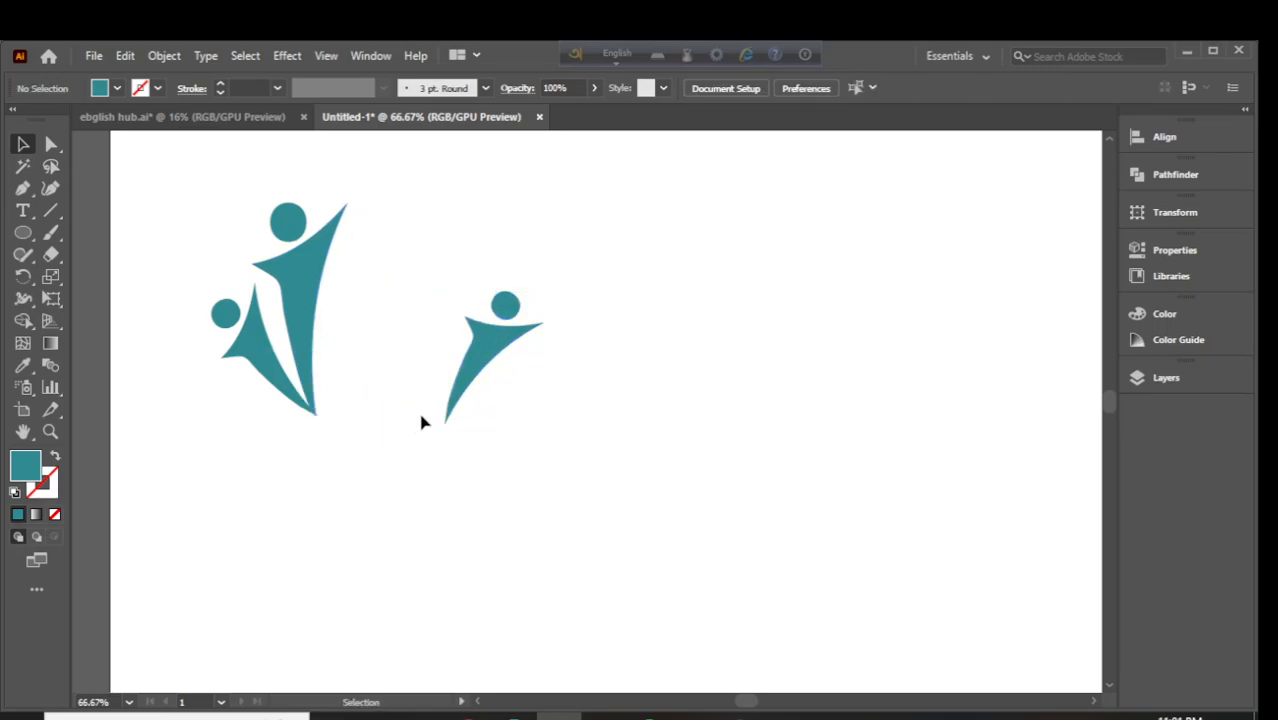
pyautogui.moveTo(153, 318); pyautogui.dragTo(272, 408)
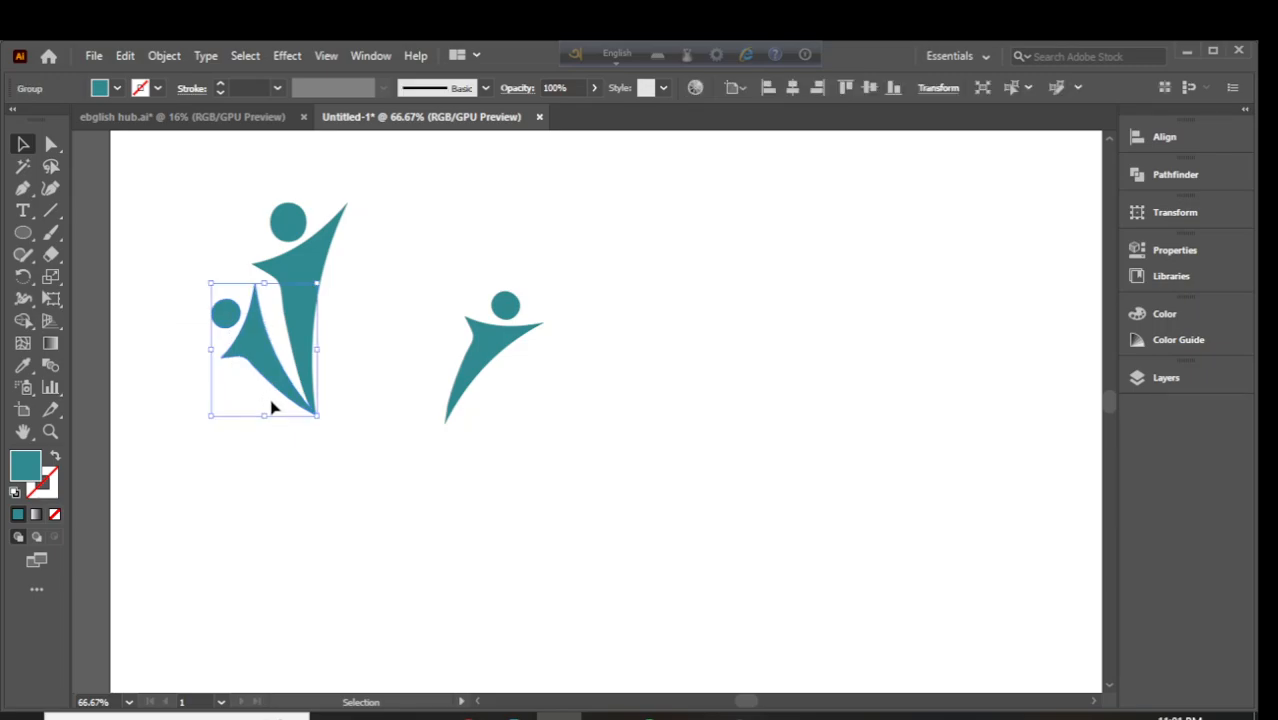
pyautogui.moveTo(251, 357); pyautogui.dragTo(673, 367)
pyautogui.click(217, 420)
pyautogui.scroll(2, 244, 403)
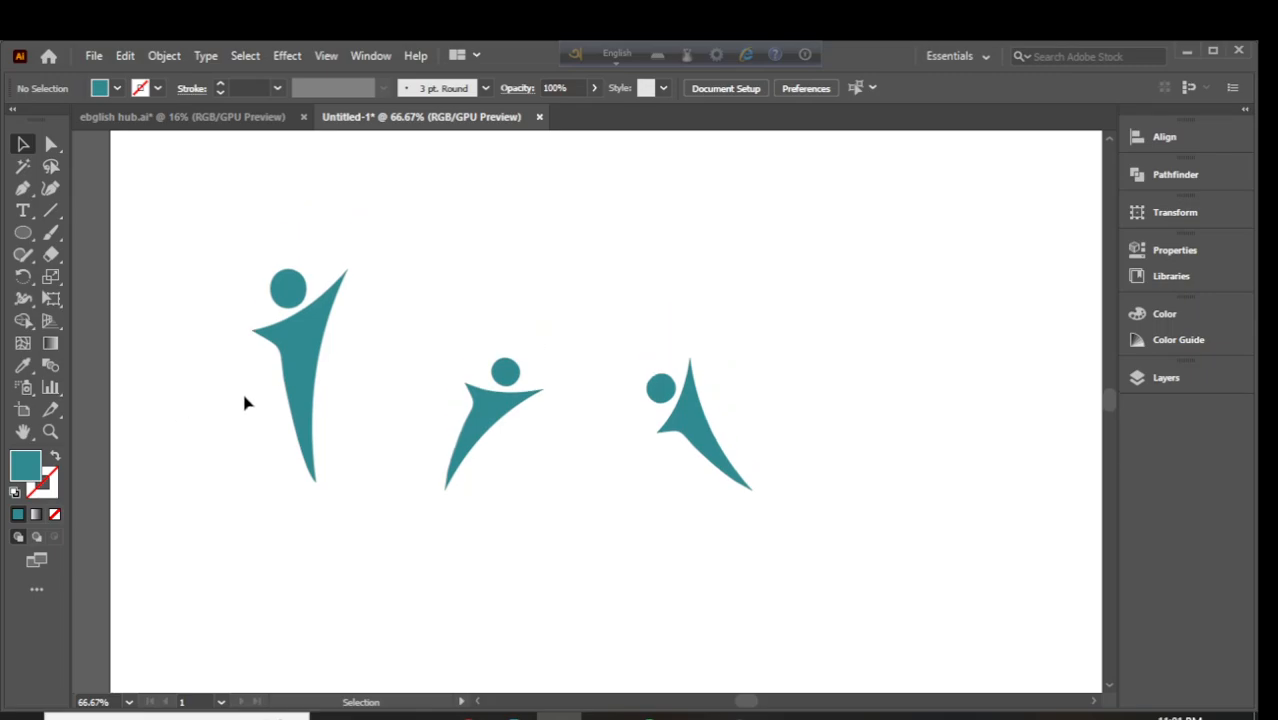
pyautogui.moveTo(200, 265); pyautogui.dragTo(376, 477)
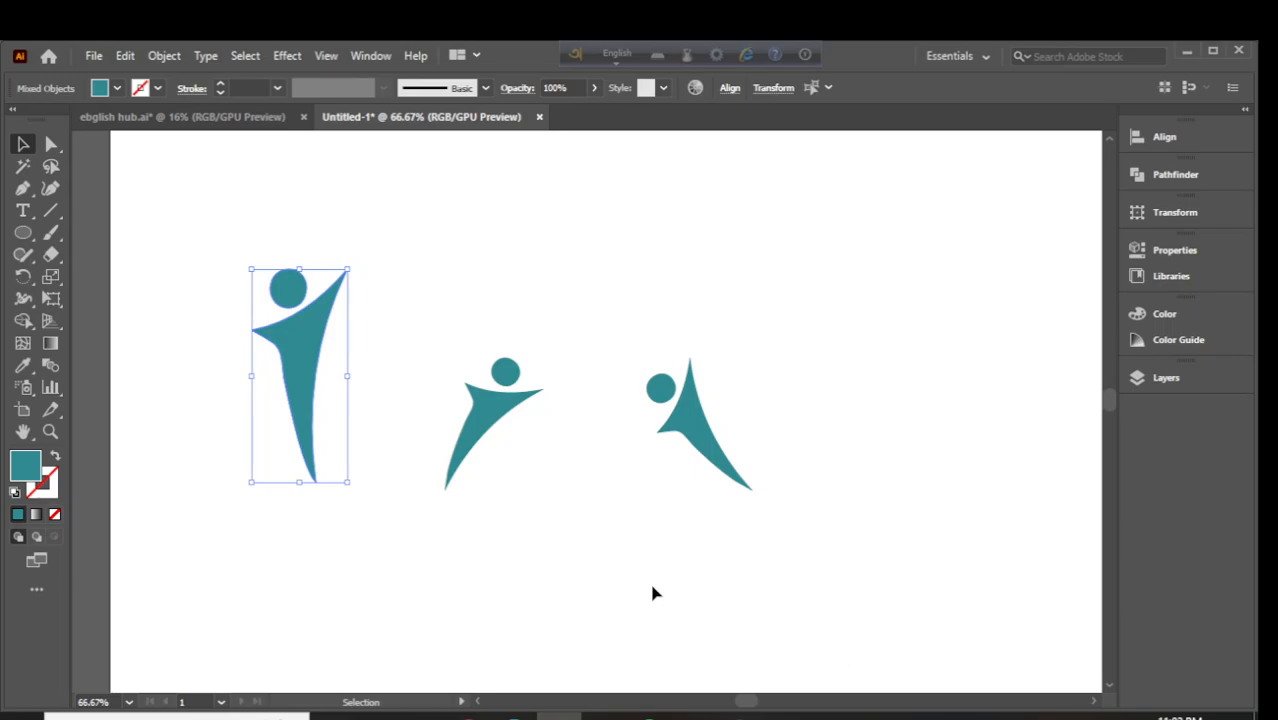
pyautogui.click(518, 578)
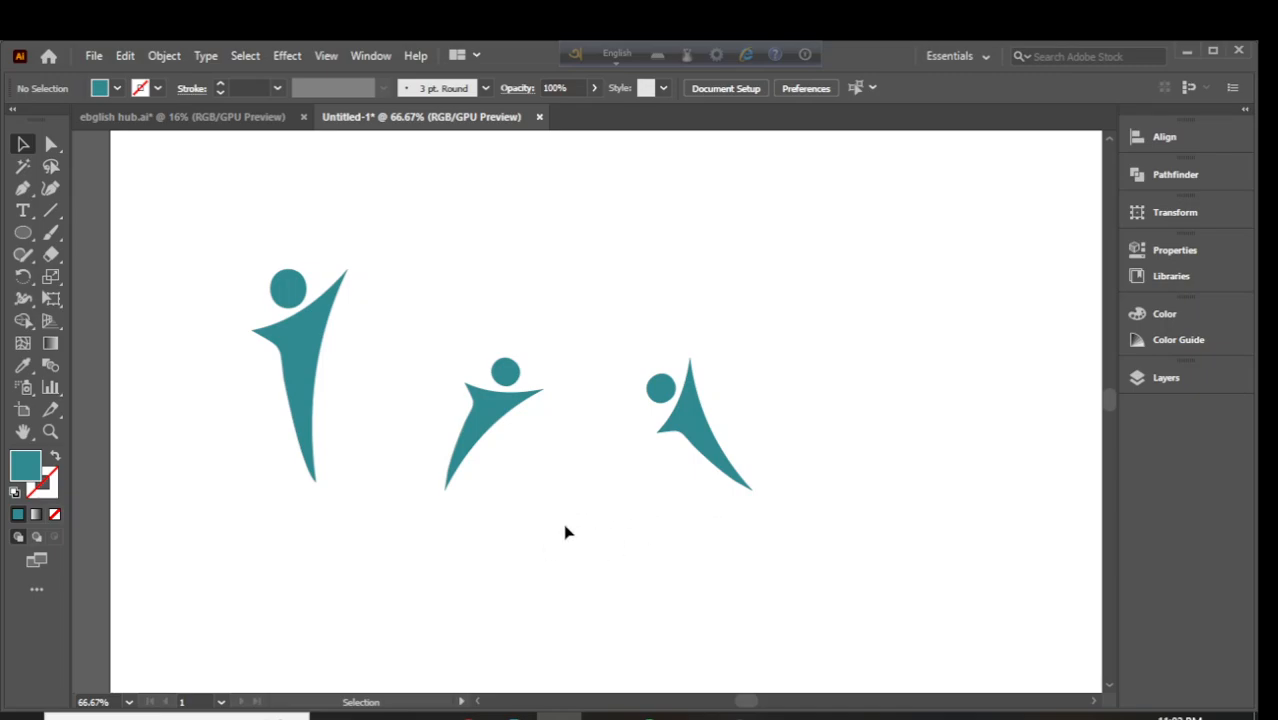
# Move the separate four-arc swirl beside the row of figures in the middle of the artboard
pyautogui.scroll(-3, 565, 494)
pyautogui.hscroll(3, 800, 565)
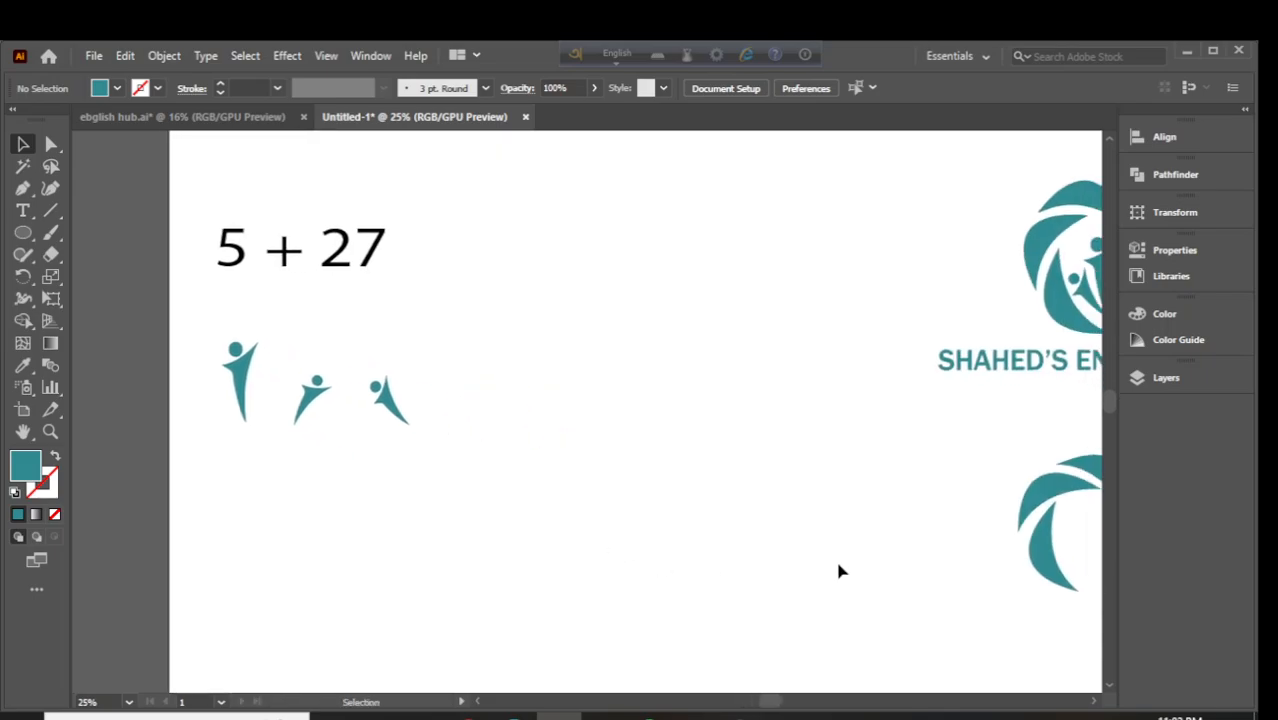
pyautogui.hscroll(2, 945, 565)
pyautogui.click(984, 545)
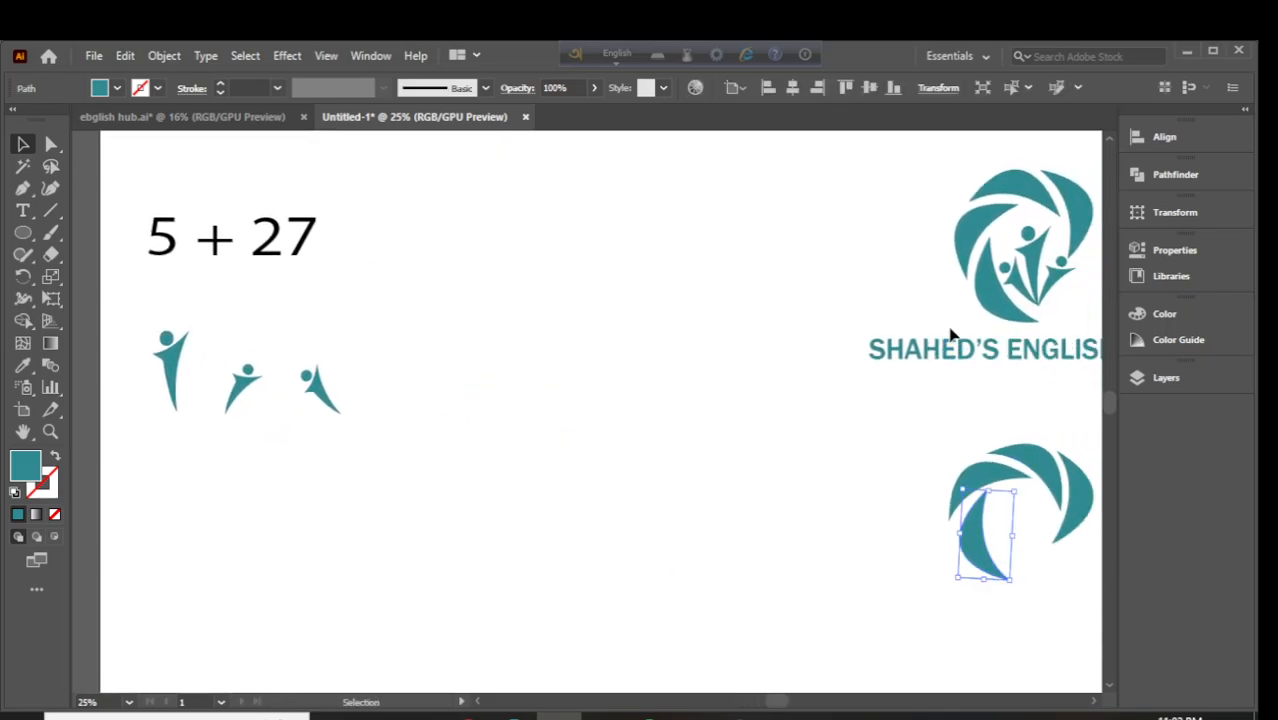
pyautogui.click(1005, 308)
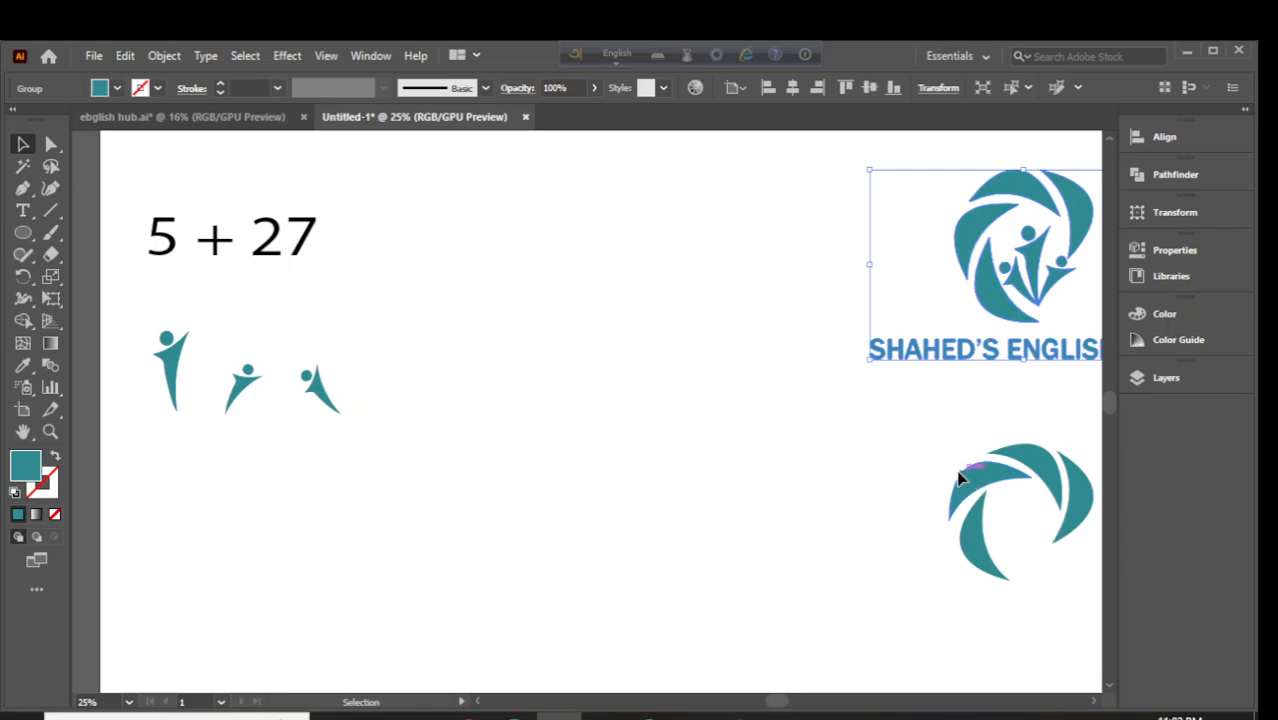
pyautogui.moveTo(908, 450); pyautogui.dragTo(1062, 566)
pyautogui.moveTo(1078, 490); pyautogui.dragTo(632, 340)
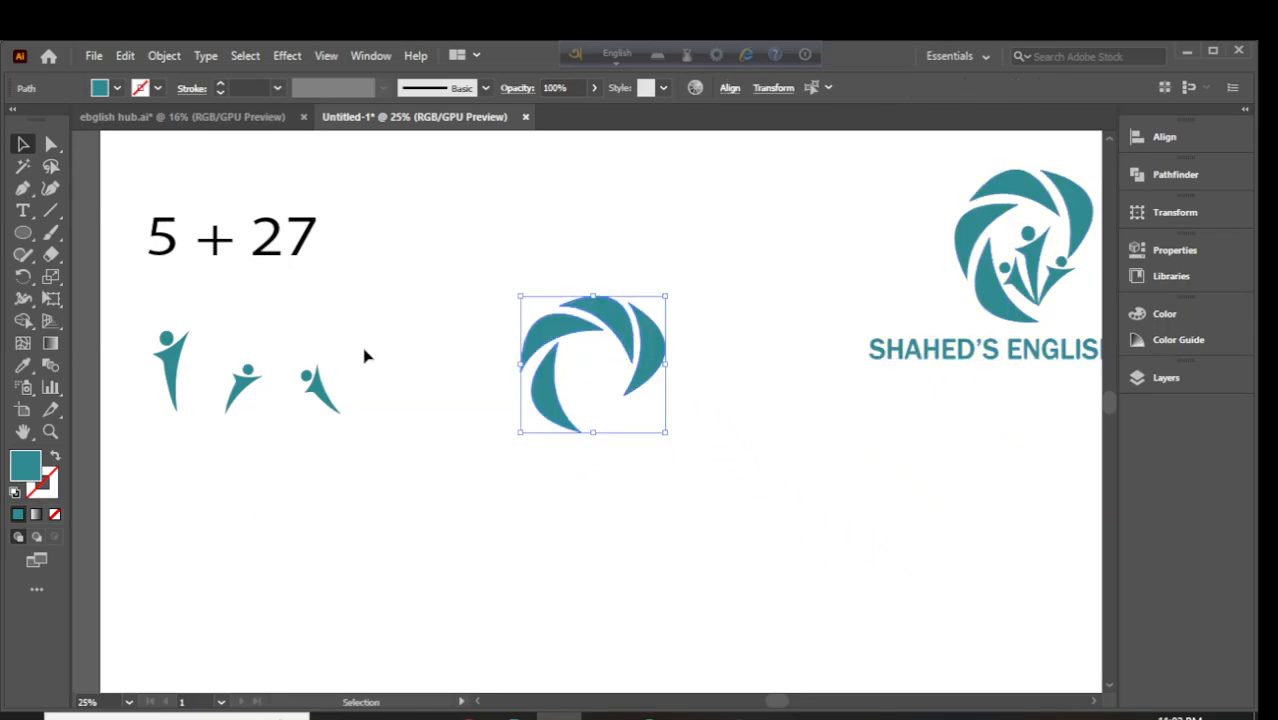
pyautogui.click(443, 477)
# Place the tall figure below and left of the swirl, to the right of the small figures
pyautogui.scroll(1, 414, 406)
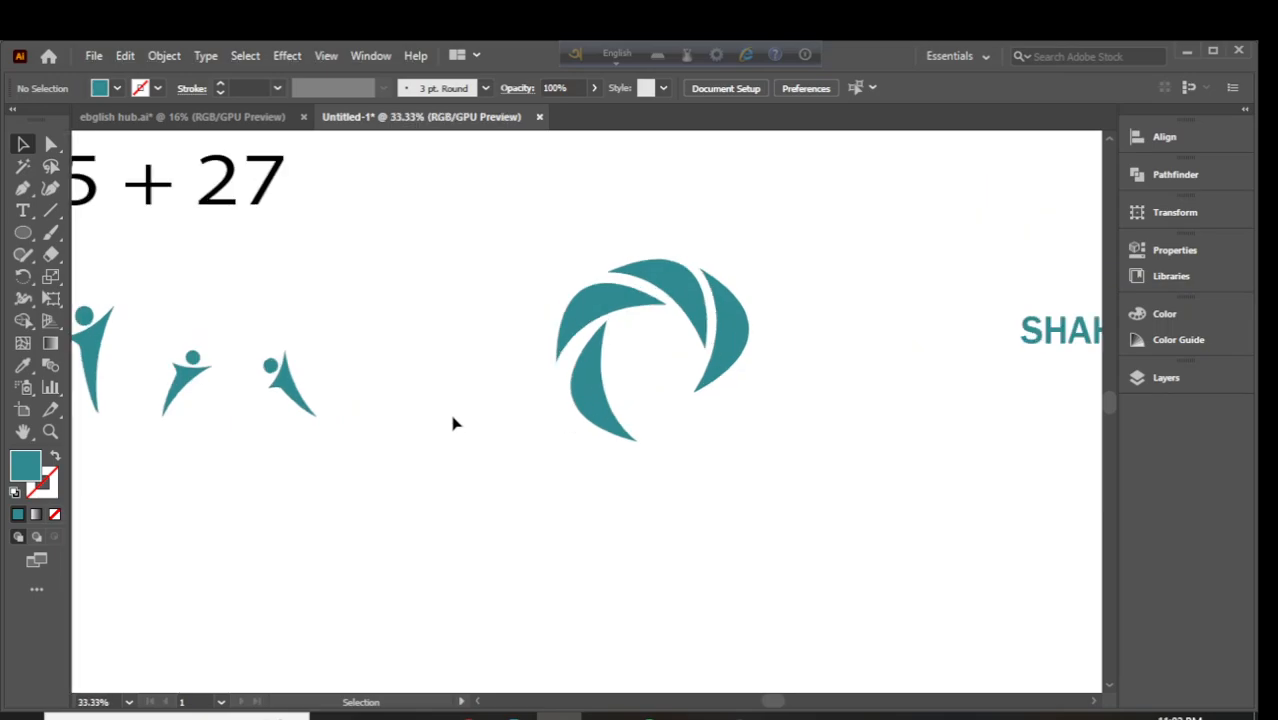
pyautogui.moveTo(95, 346); pyautogui.dragTo(448, 472)
pyautogui.click(488, 513)
pyautogui.scroll(2, 434, 491)
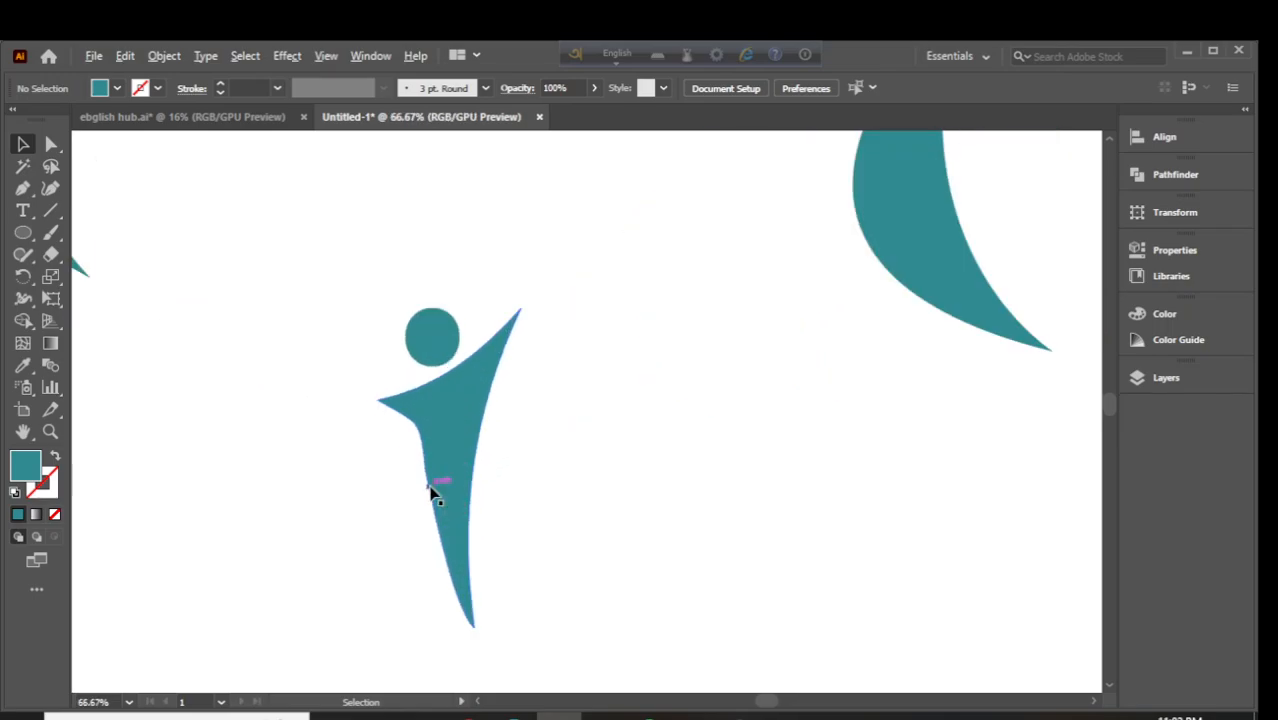
pyautogui.scroll(-2, 587, 474)
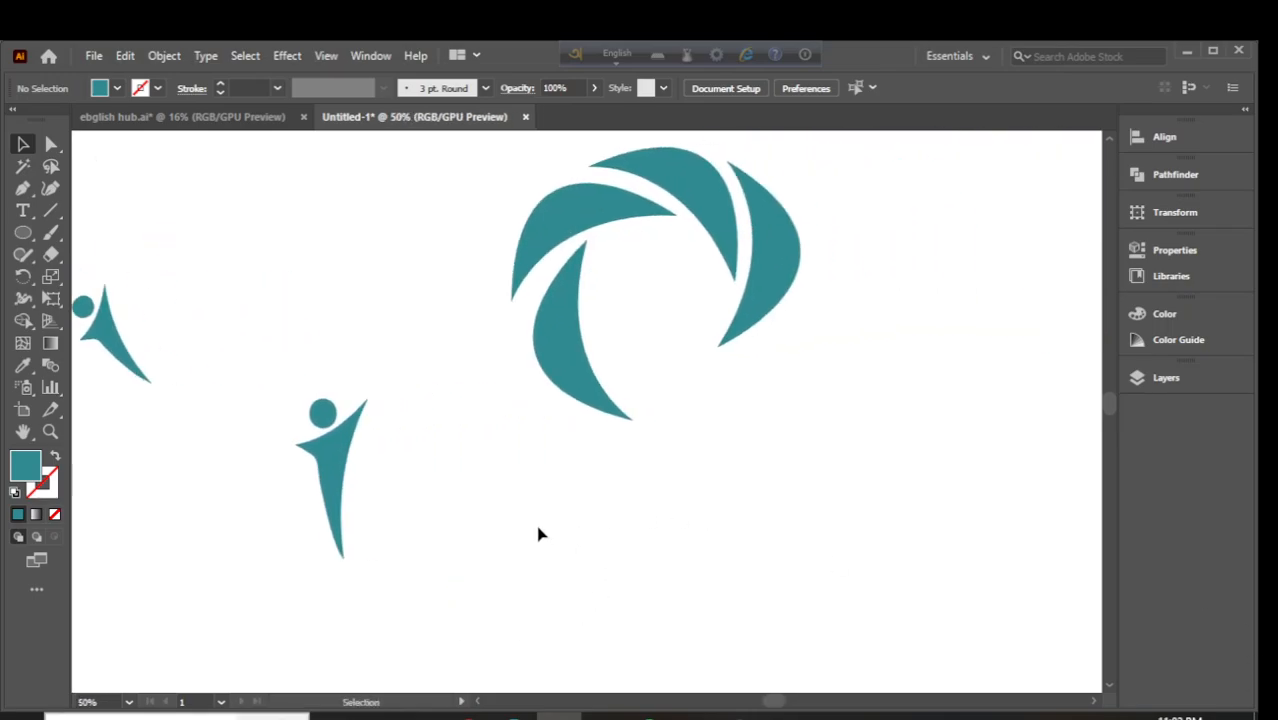
# Ungroup the tall figure beside the swirl and delete its circular head
pyautogui.click(340, 407)
pyautogui.rightClick(328, 414)
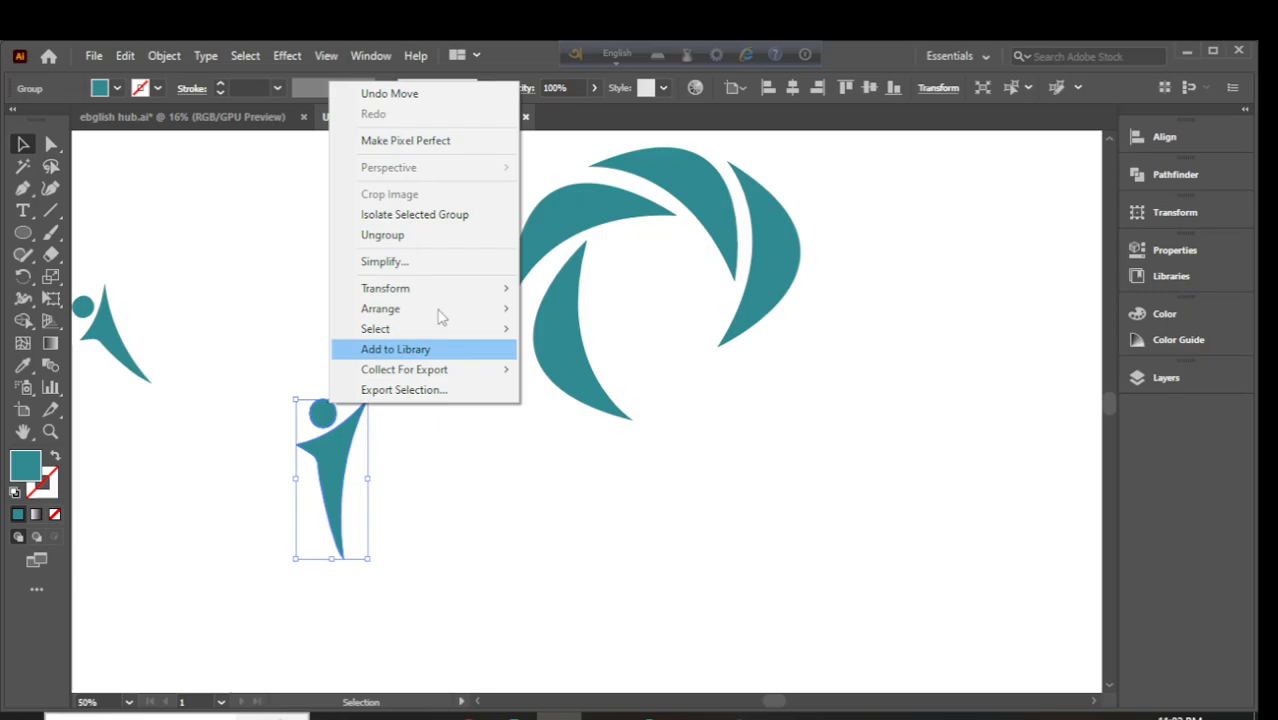
pyautogui.click(388, 238)
pyautogui.click(389, 252)
pyautogui.click(318, 418)
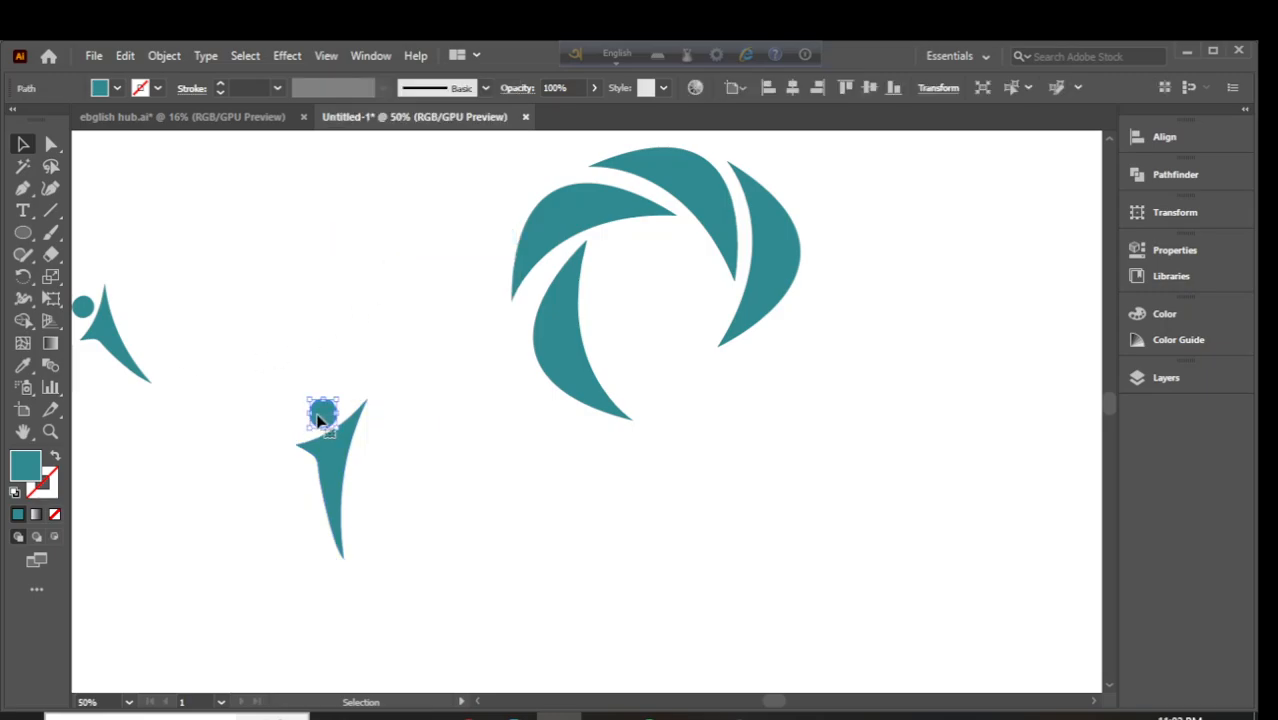
pyautogui.press('Delete')
# Move the headless body up between the small figure and the swirl, and activate the Pen tool
pyautogui.moveTo(333, 425); pyautogui.dragTo(279, 265)
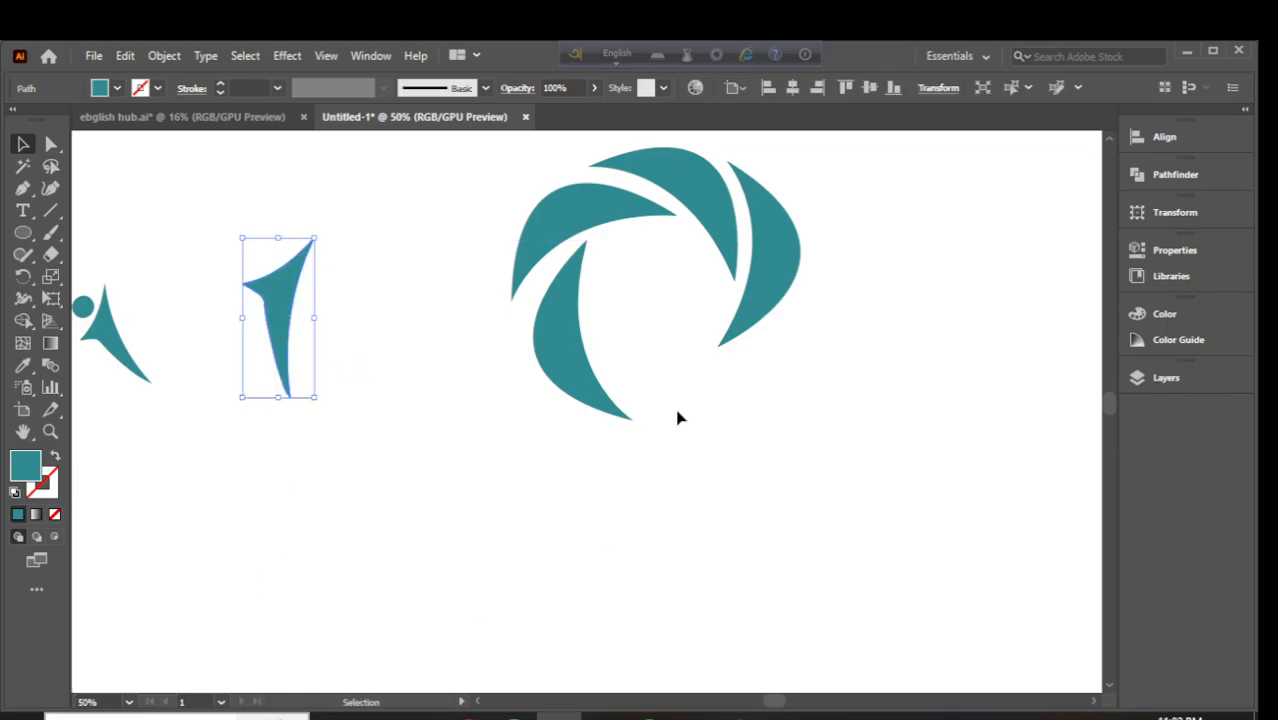
pyautogui.click(242, 387)
pyautogui.moveTo(23, 188); pyautogui.dragTo(94, 185)
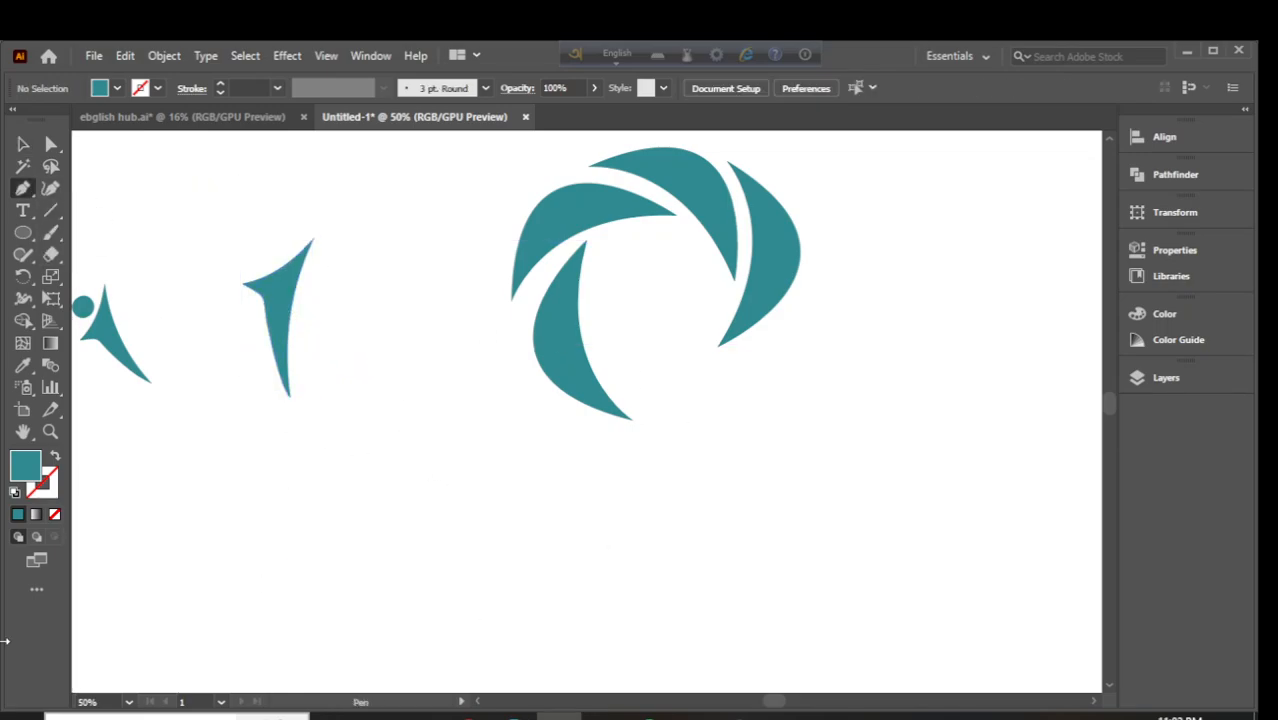
# Draw a closed crescent over the headless body with the Pen tool, running between the body's lower tip and upper tip
pyautogui.click(290, 397)
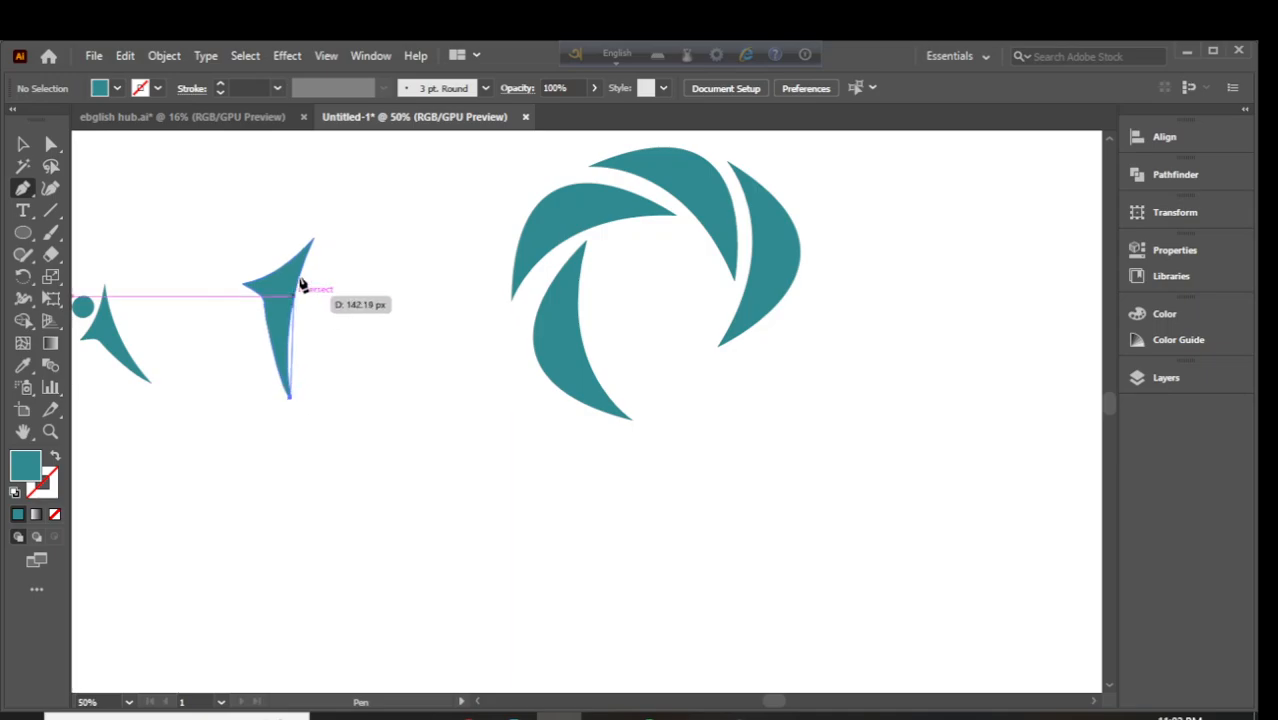
pyautogui.moveTo(314, 243); pyautogui.dragTo(355, 190)
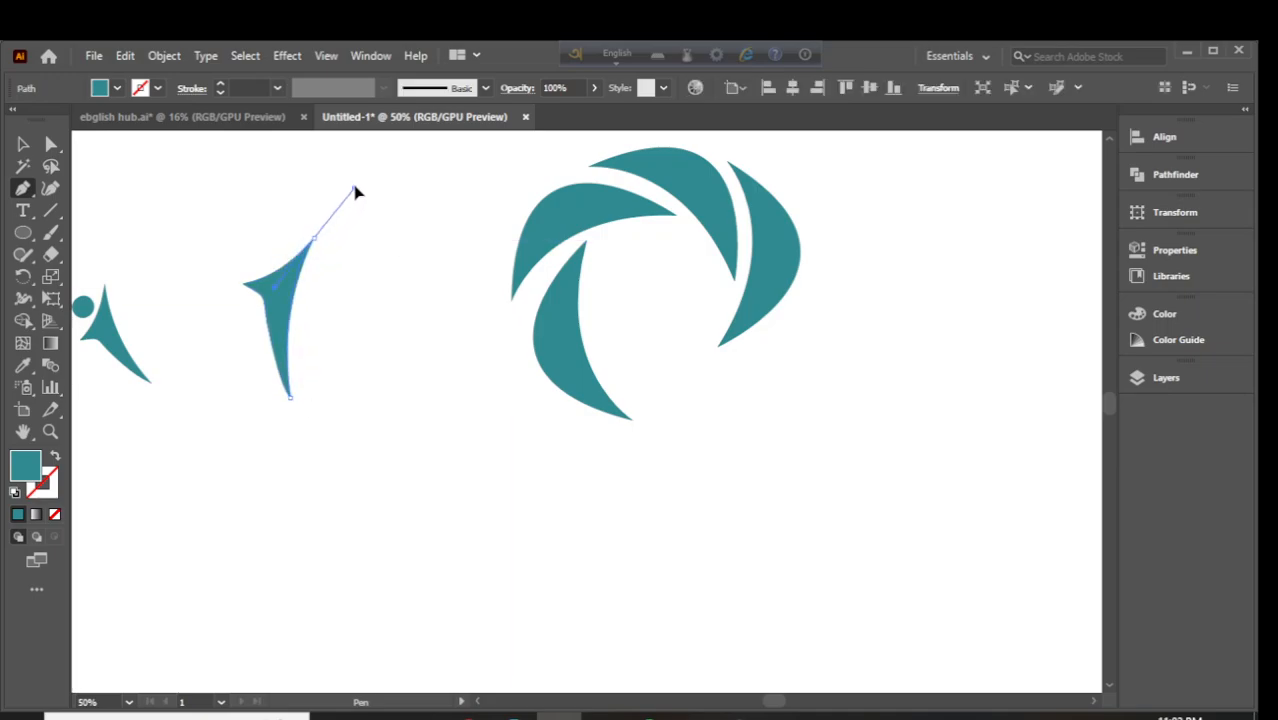
pyautogui.click(314, 243)
pyautogui.moveTo(291, 398); pyautogui.dragTo(388, 521)
# Move the new crescent off the headless body to the empty space below and right of it
pyautogui.click(23, 144)
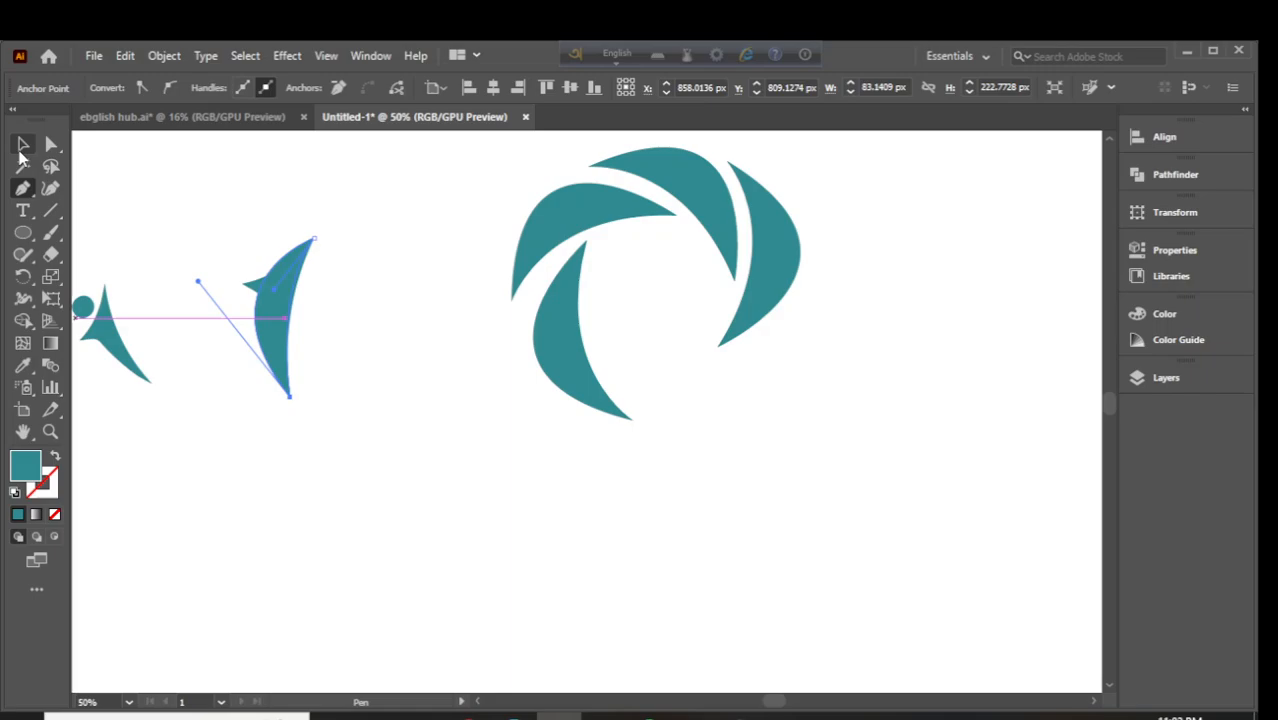
pyautogui.click(237, 207)
pyautogui.moveTo(285, 338); pyautogui.dragTo(402, 451)
pyautogui.click(233, 241)
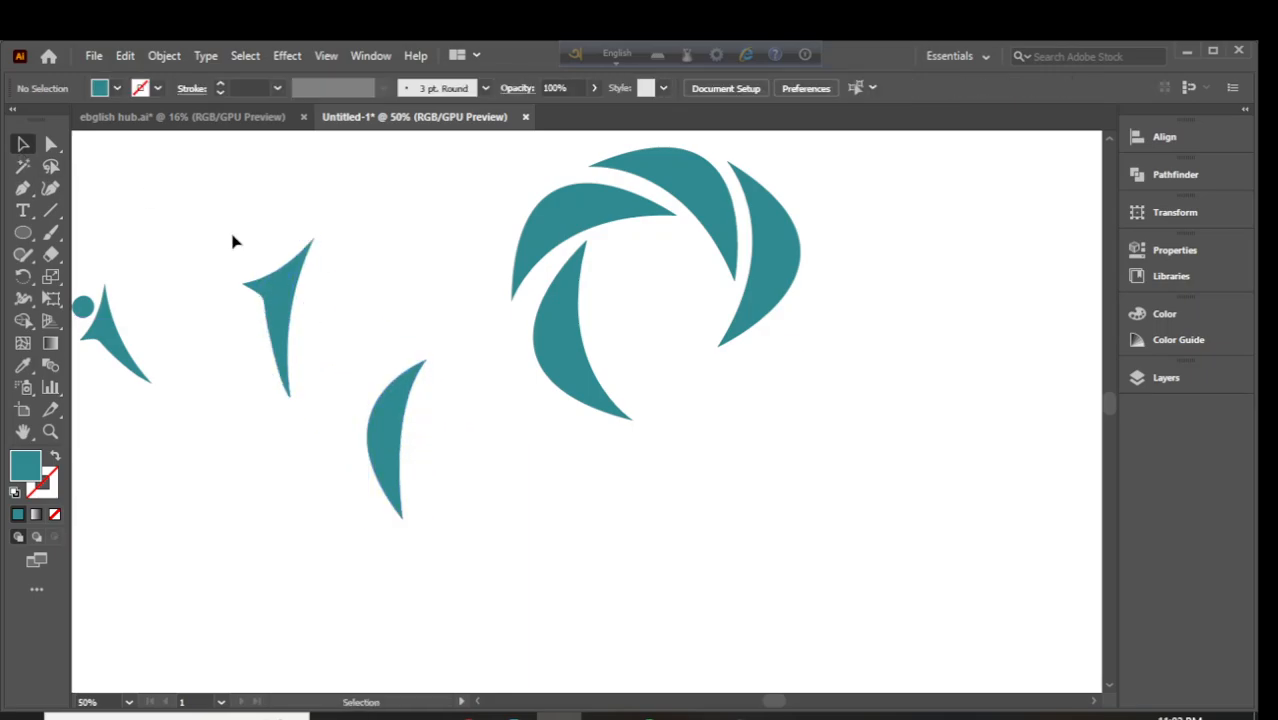
# Compare the two small figures, the headless body, the crescent and the swirl arcs by selecting them in turn
pyautogui.click(723, 289)
pyautogui.click(391, 431)
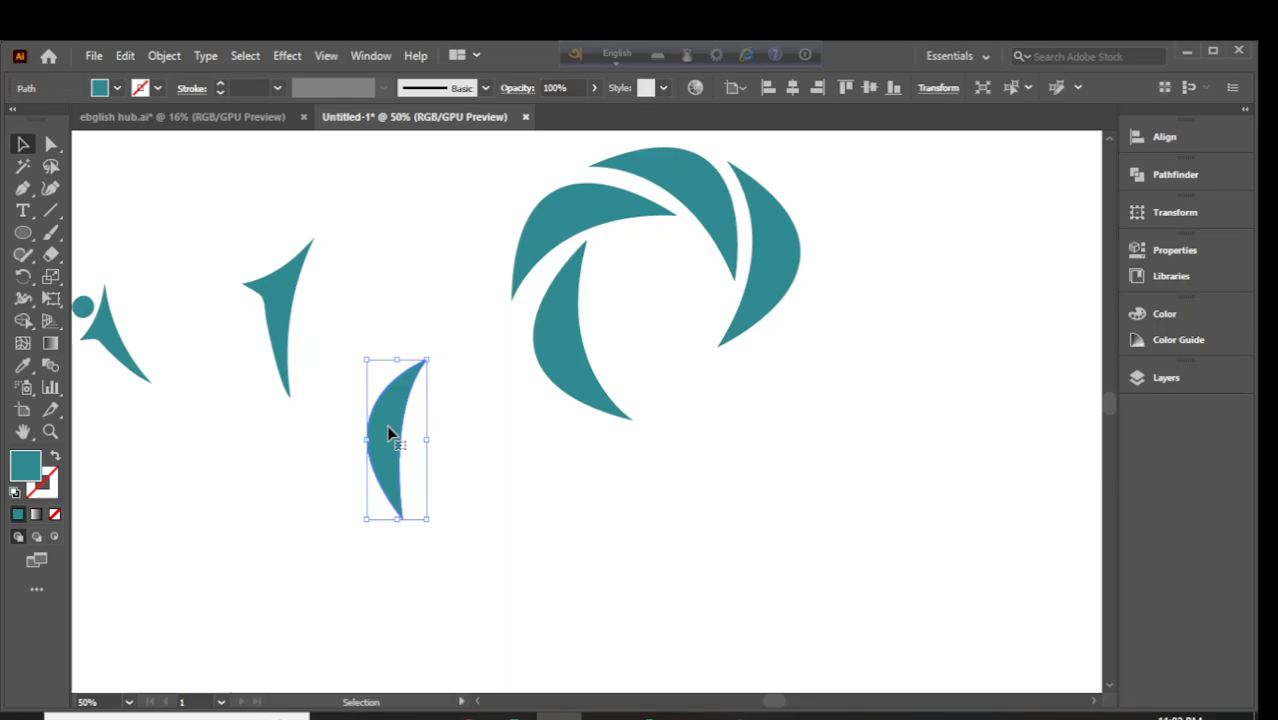
pyautogui.click(418, 319)
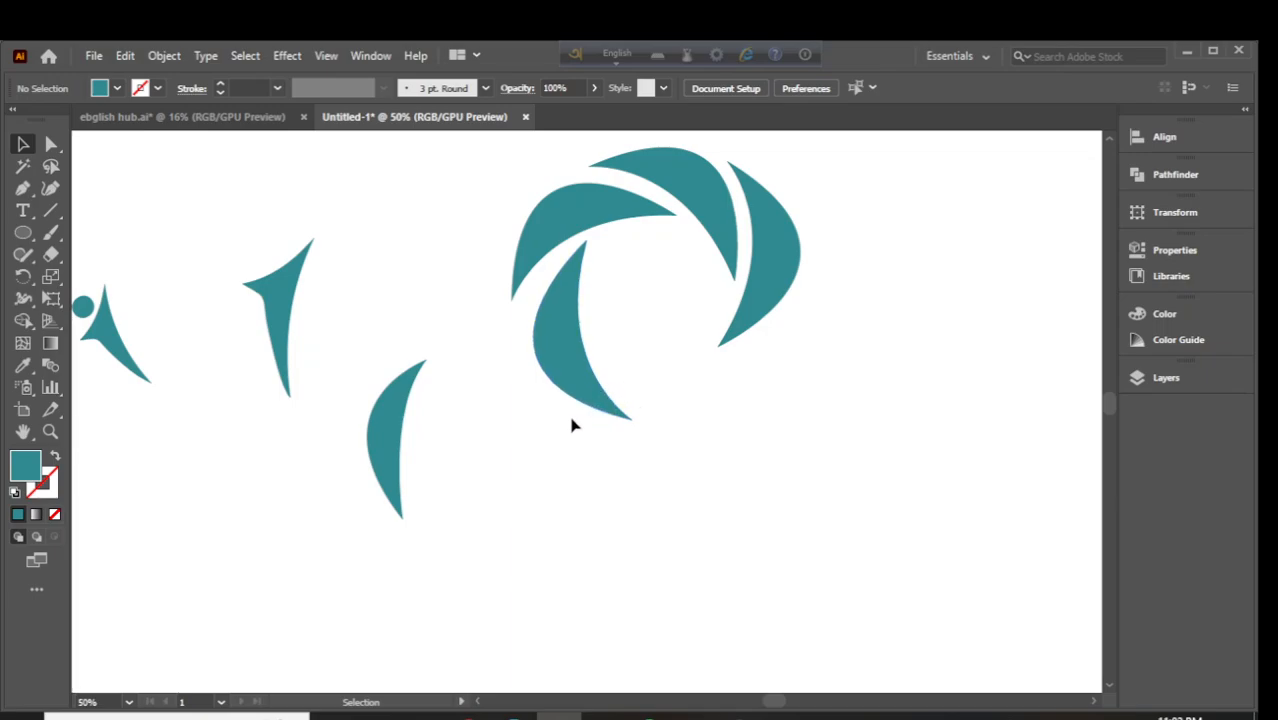
pyautogui.hotkey('ctrl', '-')
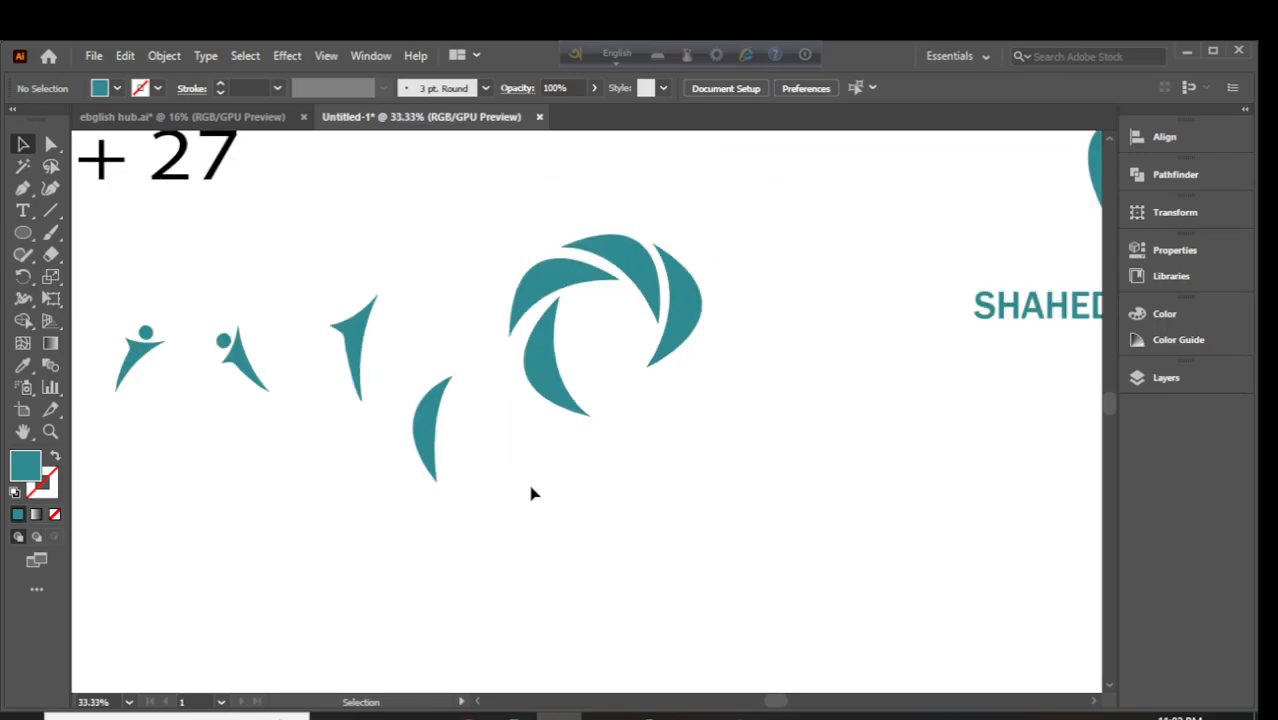
pyautogui.moveTo(531, 491); pyautogui.dragTo(760, 502)
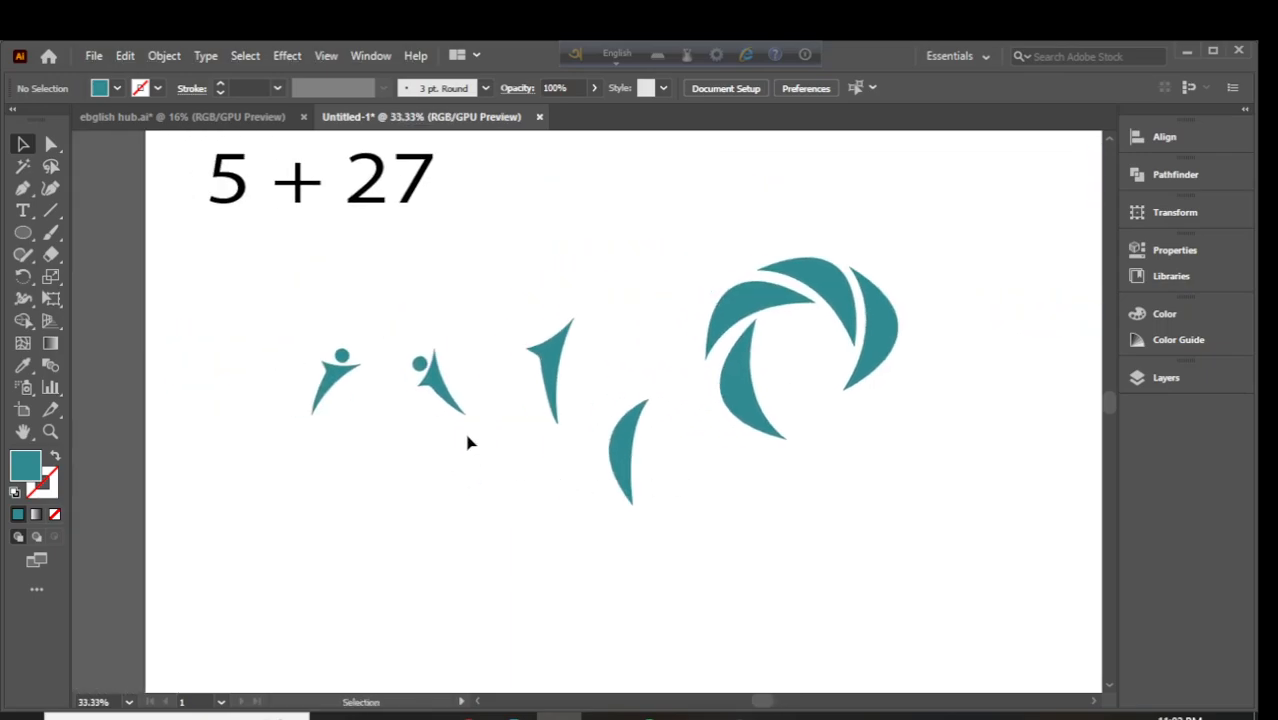
pyautogui.click(891, 324)
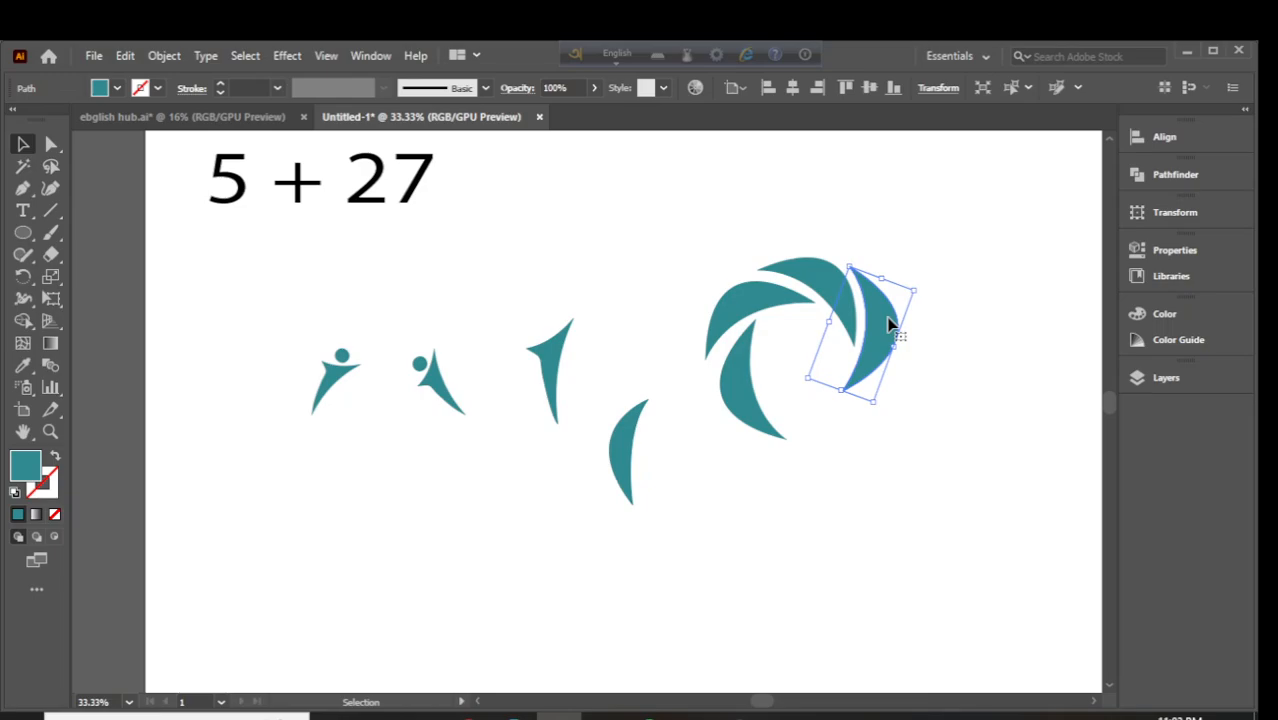
pyautogui.moveTo(262, 322); pyautogui.dragTo(337, 453)
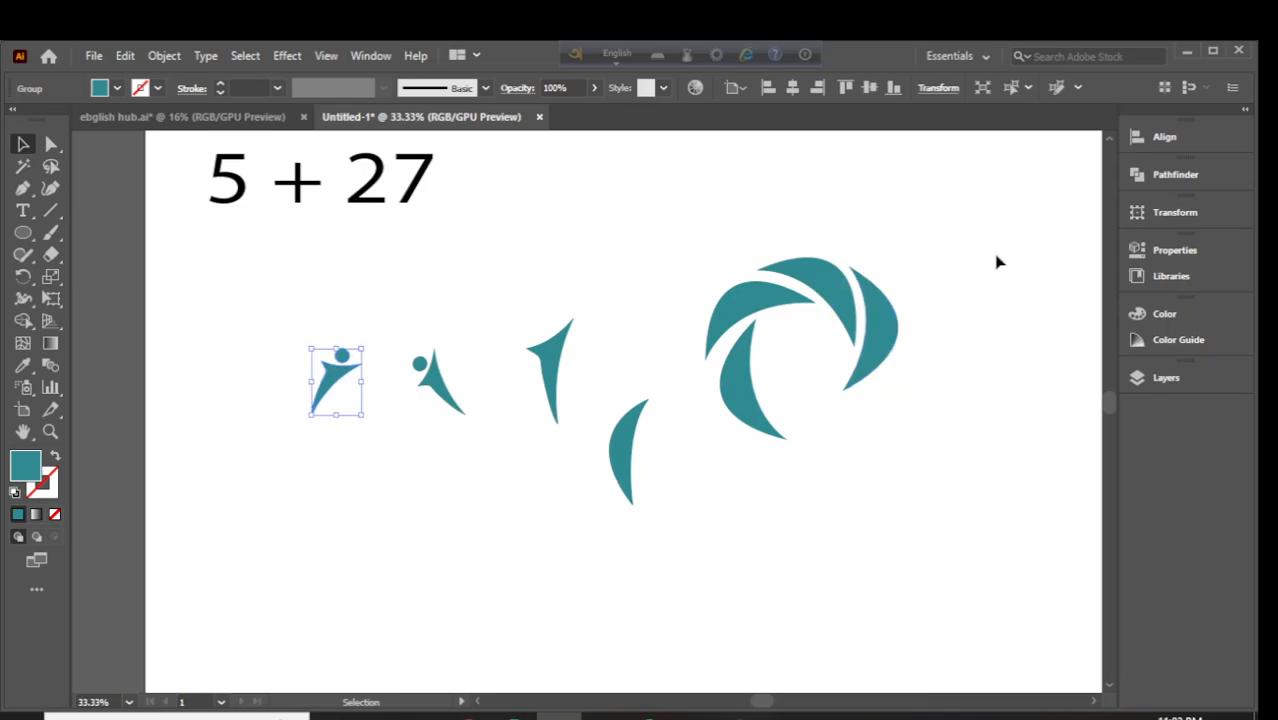
pyautogui.click(820, 290)
pyautogui.click(550, 360)
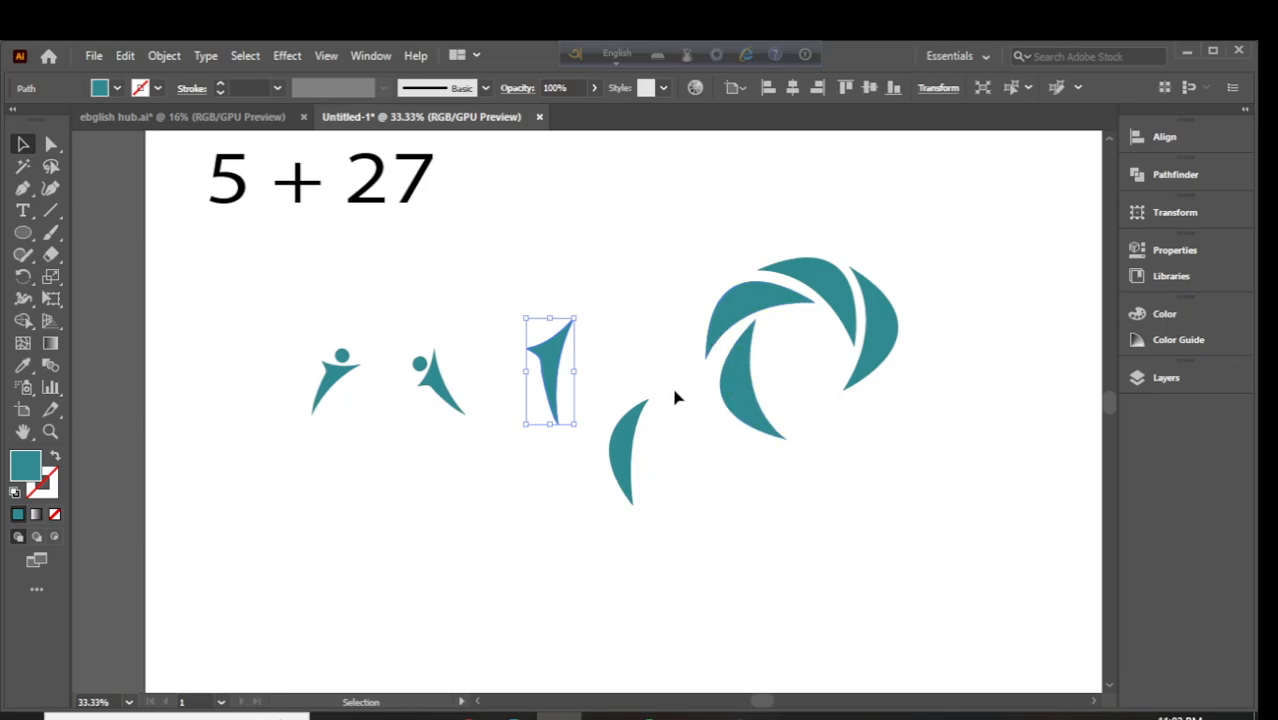
pyautogui.click(742, 392)
pyautogui.click(763, 506)
pyautogui.moveTo(723, 224); pyautogui.dragTo(960, 472)
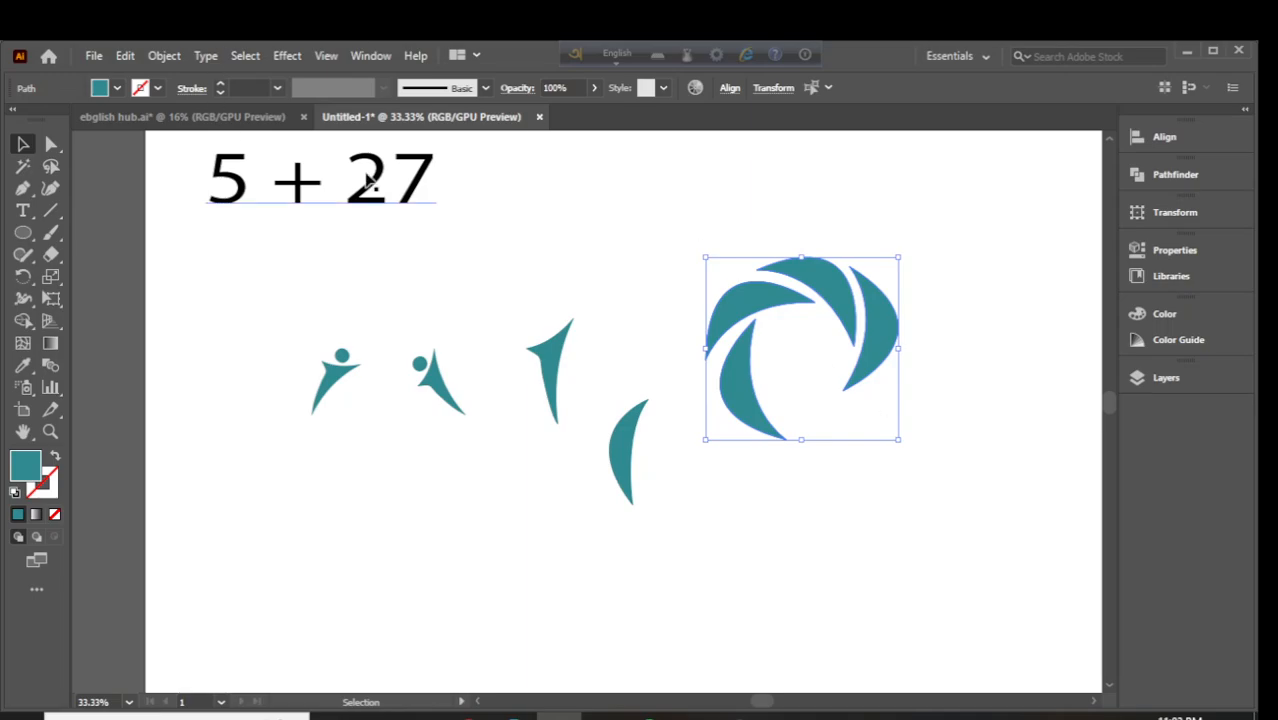
pyautogui.click(348, 362)
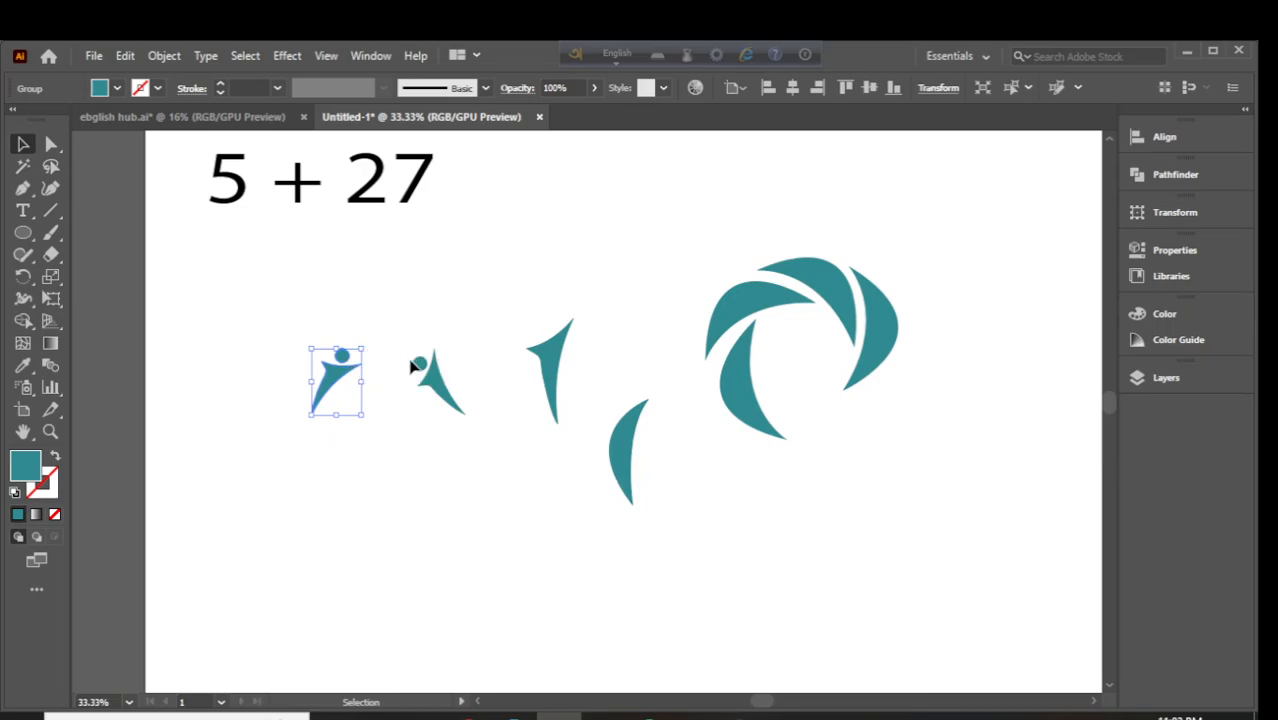
pyautogui.click(424, 359)
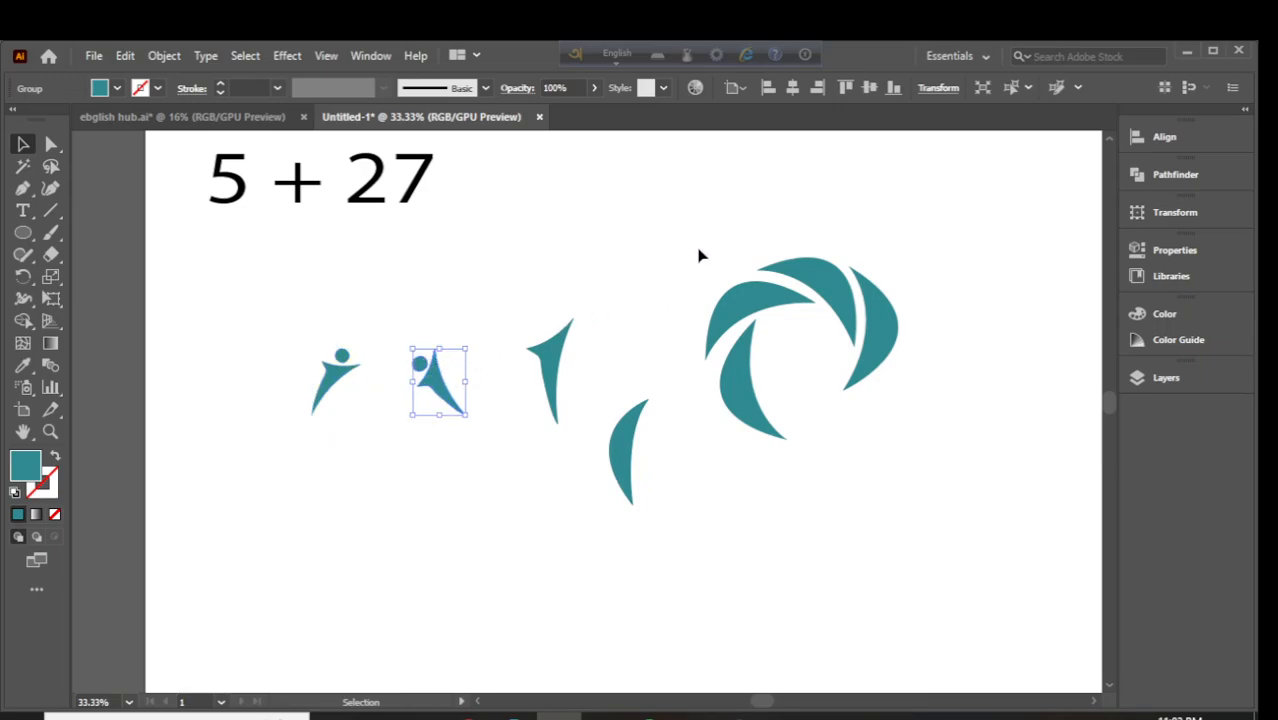
pyautogui.moveTo(702, 255); pyautogui.dragTo(930, 486)
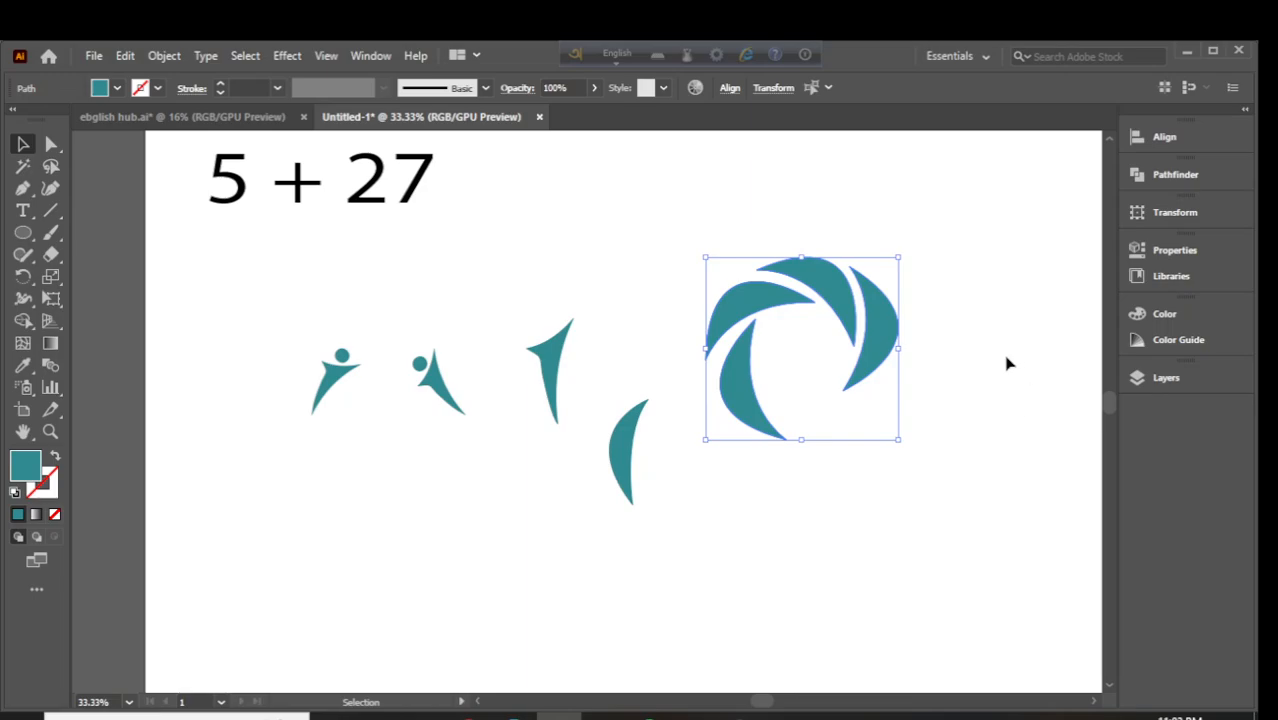
pyautogui.click(963, 515)
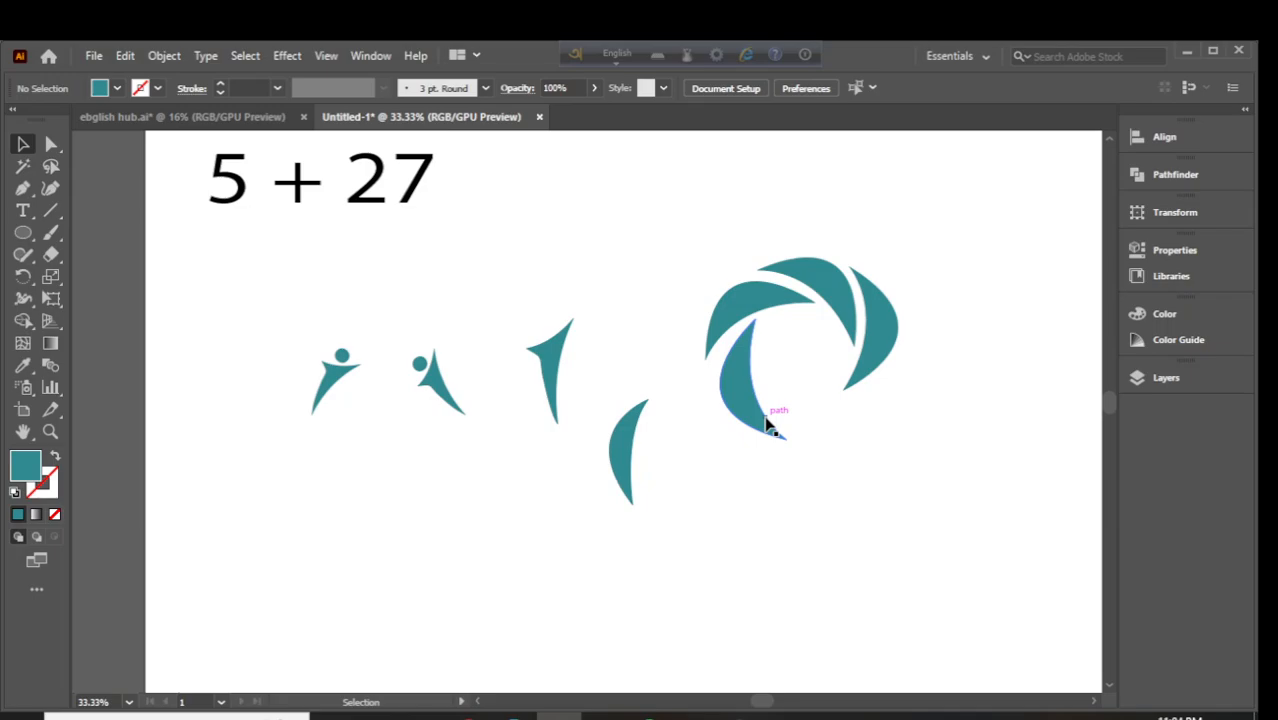
# Move the three upper swirl arcs away from the lower arc and back above it
pyautogui.click(726, 336)
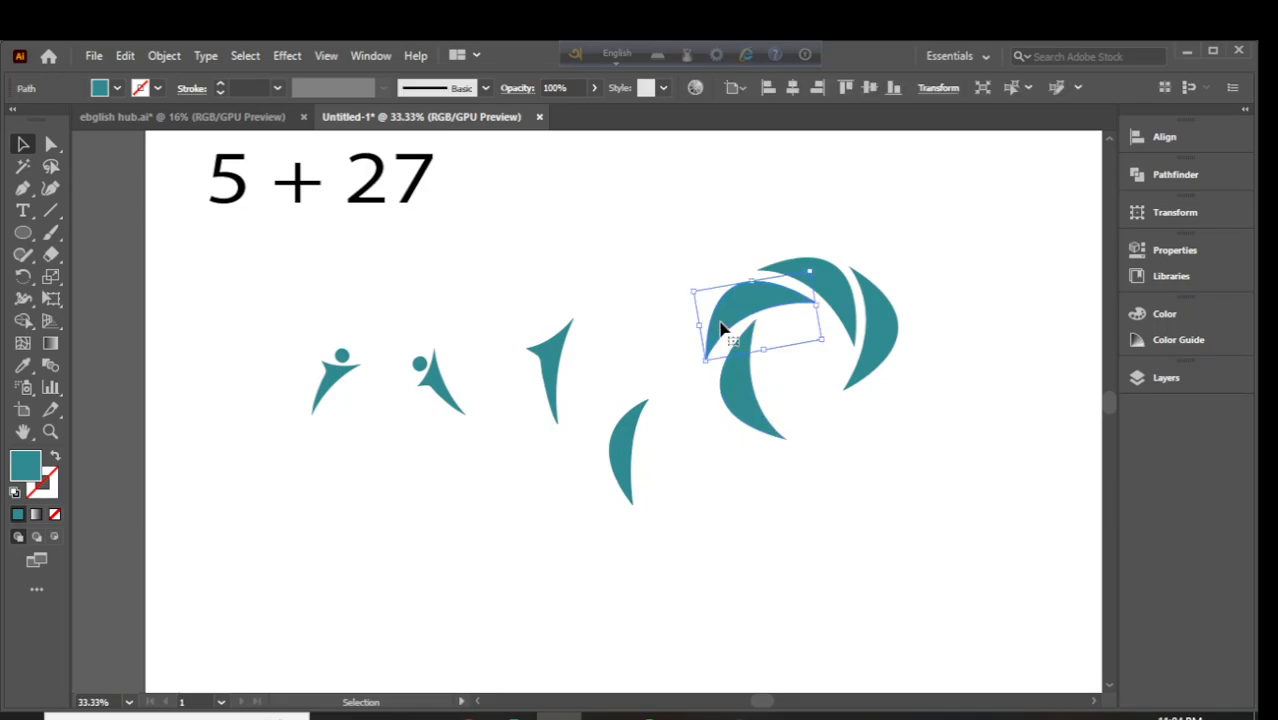
pyautogui.click(900, 442)
pyautogui.moveTo(813, 222); pyautogui.dragTo(919, 371)
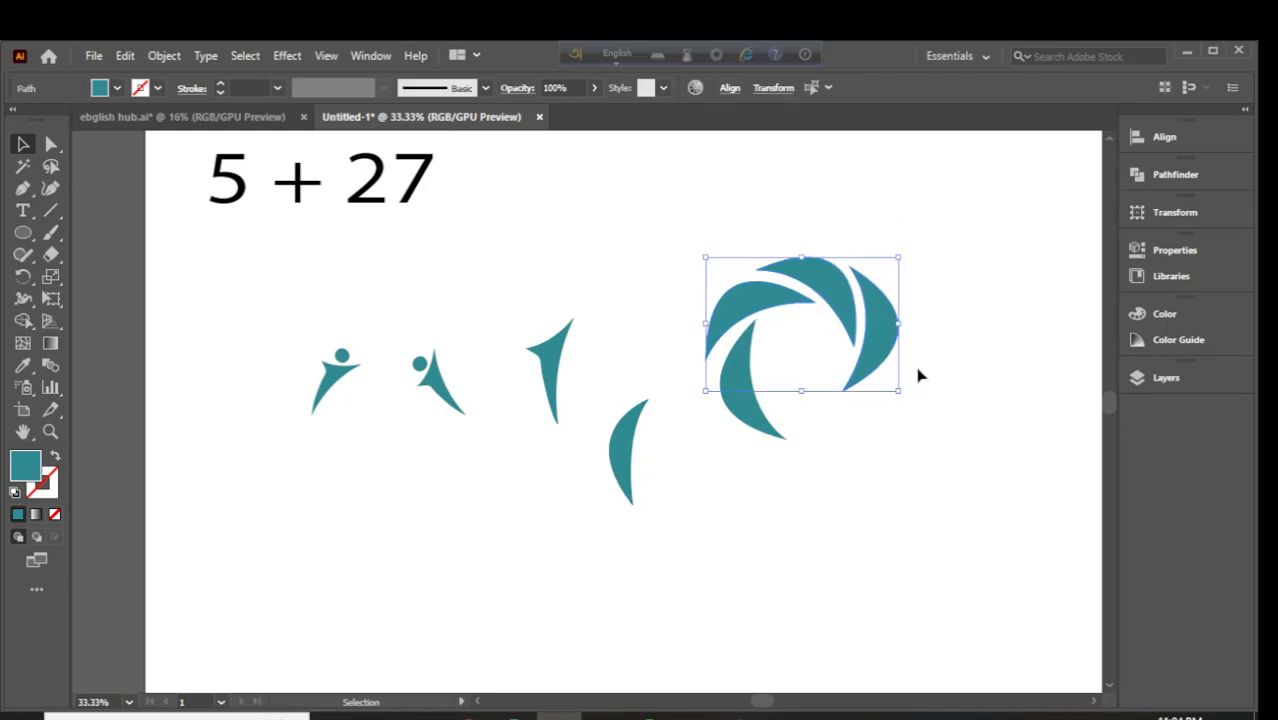
pyautogui.moveTo(840, 311); pyautogui.dragTo(641, 250)
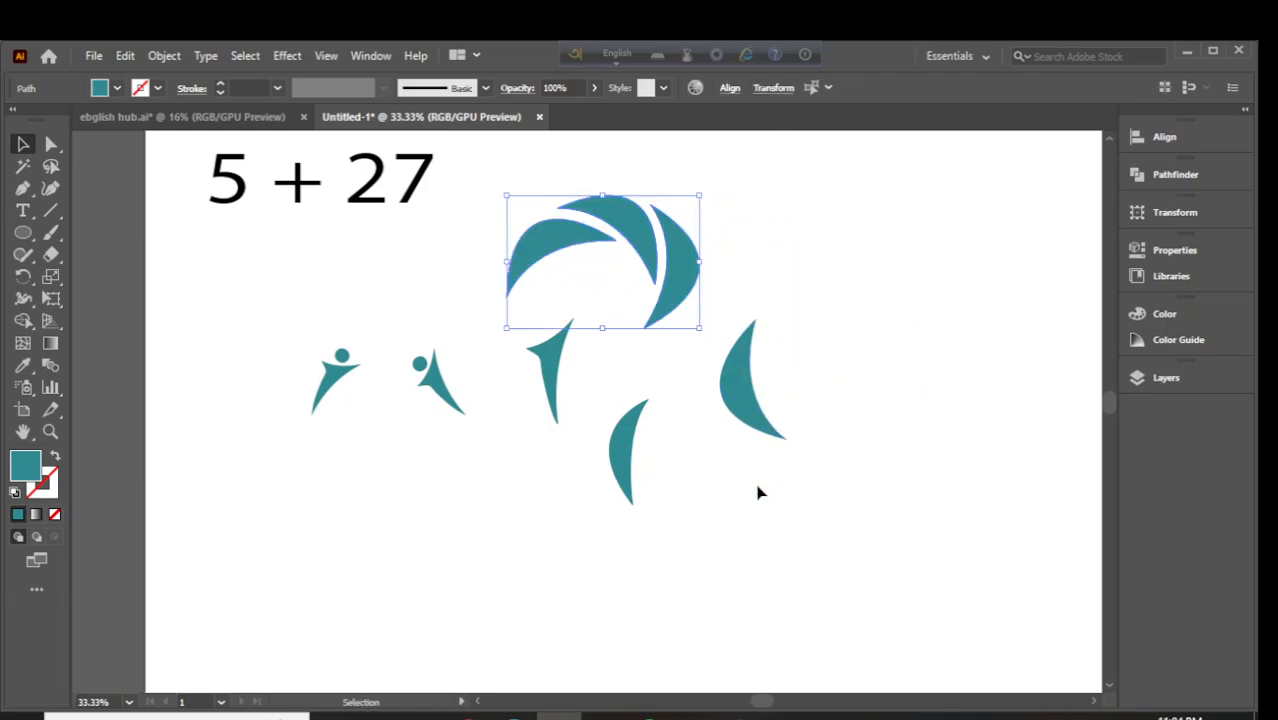
pyautogui.moveTo(613, 207); pyautogui.dragTo(822, 262)
pyautogui.click(964, 280)
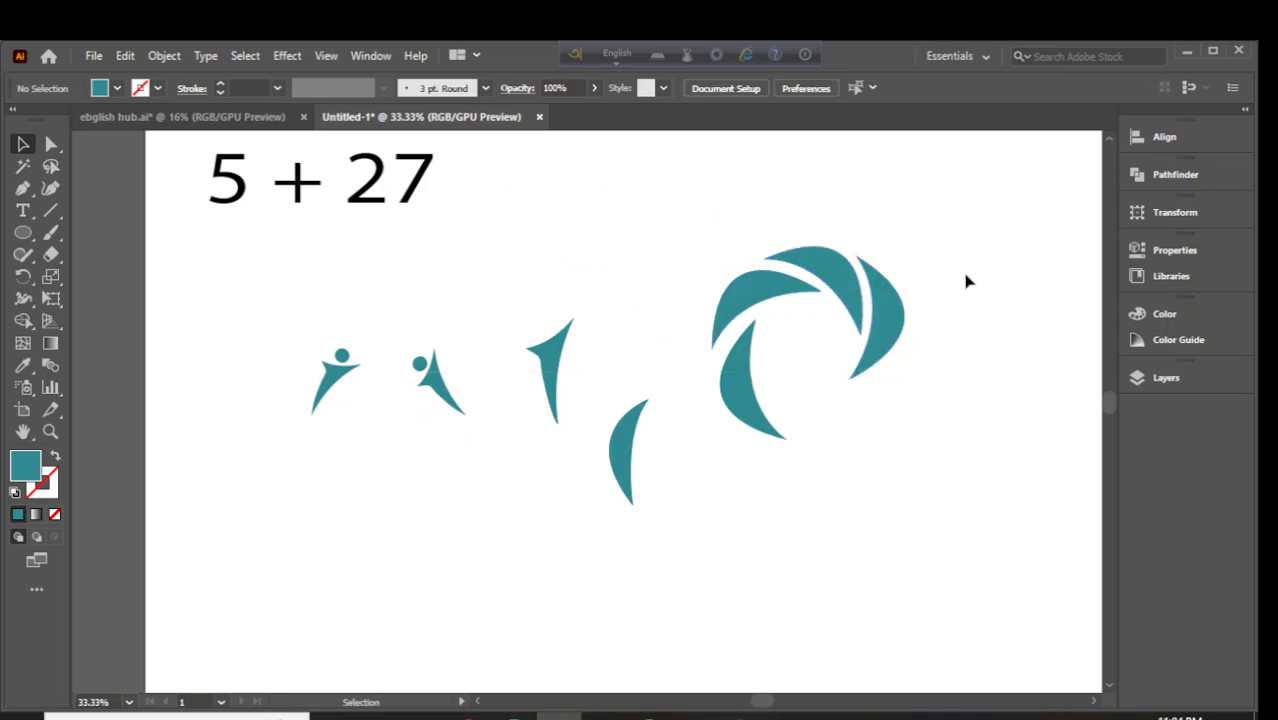
# Pull the rightmost arc out of the swirl and place it above the headless body
pyautogui.scroll(2, 901, 422)
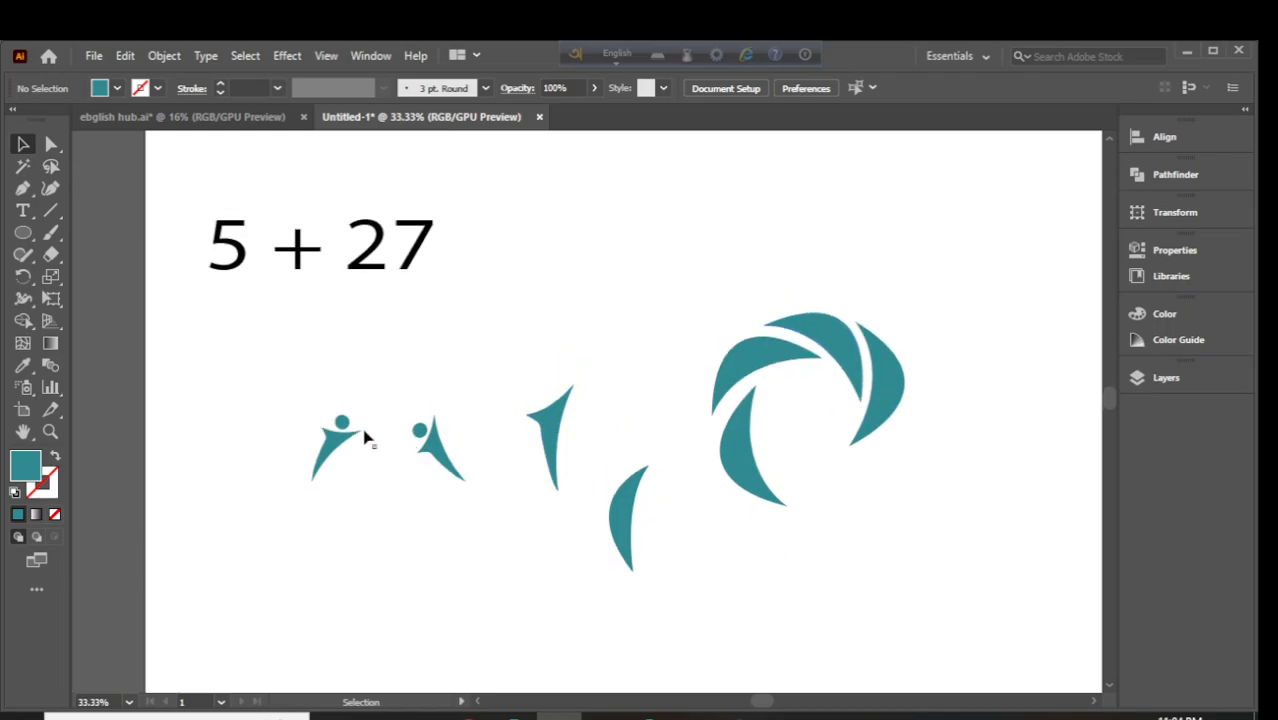
pyautogui.moveTo(300, 362); pyautogui.dragTo(356, 470)
pyautogui.moveTo(733, 232); pyautogui.dragTo(900, 562)
pyautogui.click(617, 225)
pyautogui.click(890, 428)
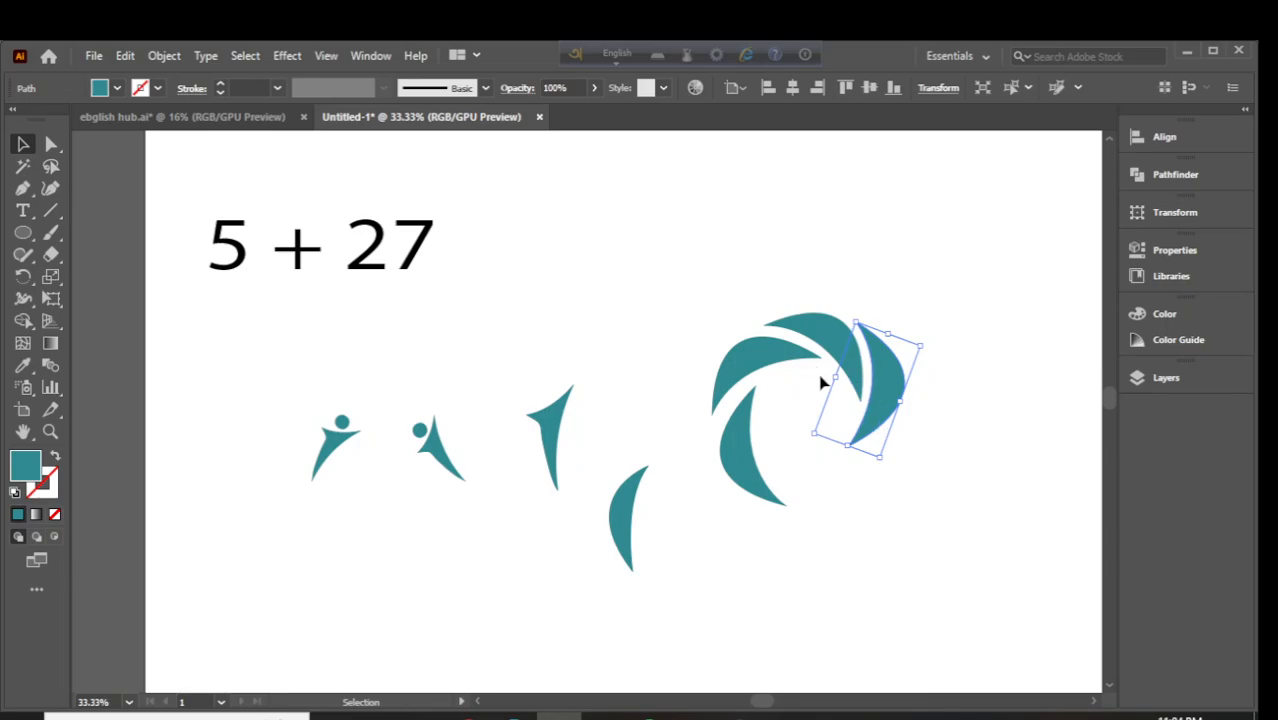
pyautogui.moveTo(884, 408); pyautogui.dragTo(607, 340)
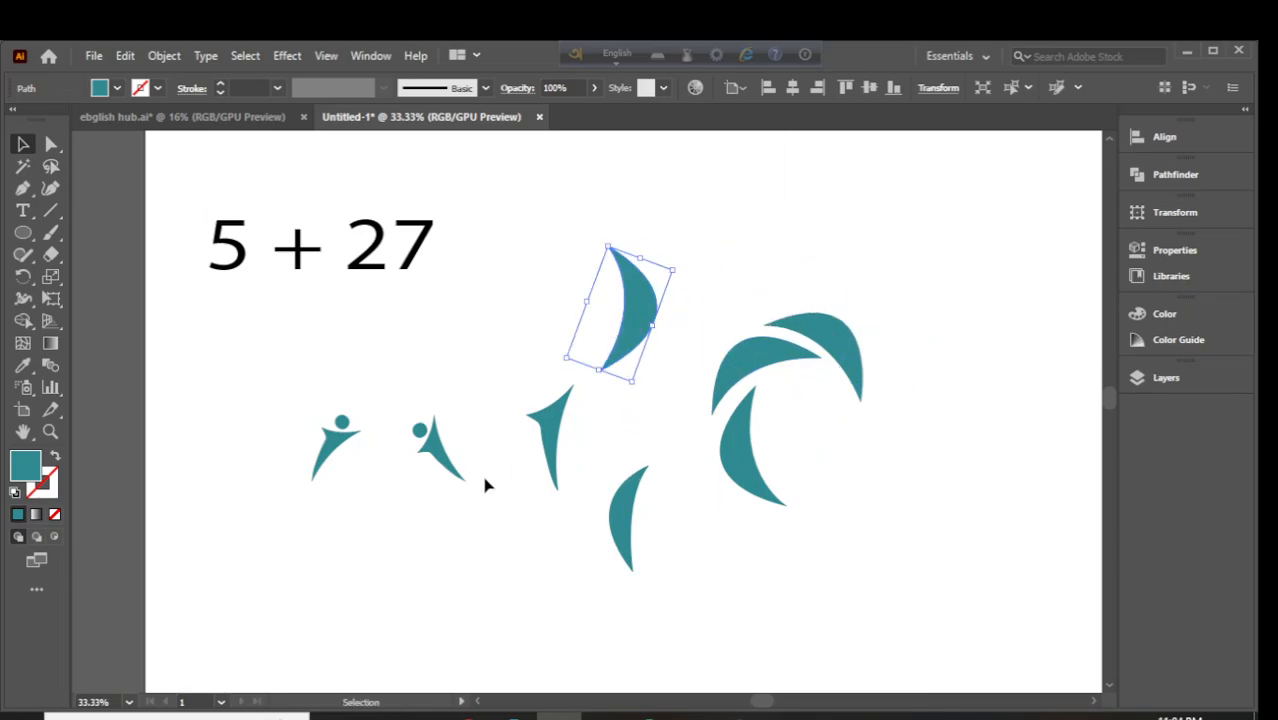
# Delete the small figures, the headless body, the crescent and the three remaining swirl arcs, keeping only the separated arc
pyautogui.moveTo(258, 424); pyautogui.dragTo(640, 598)
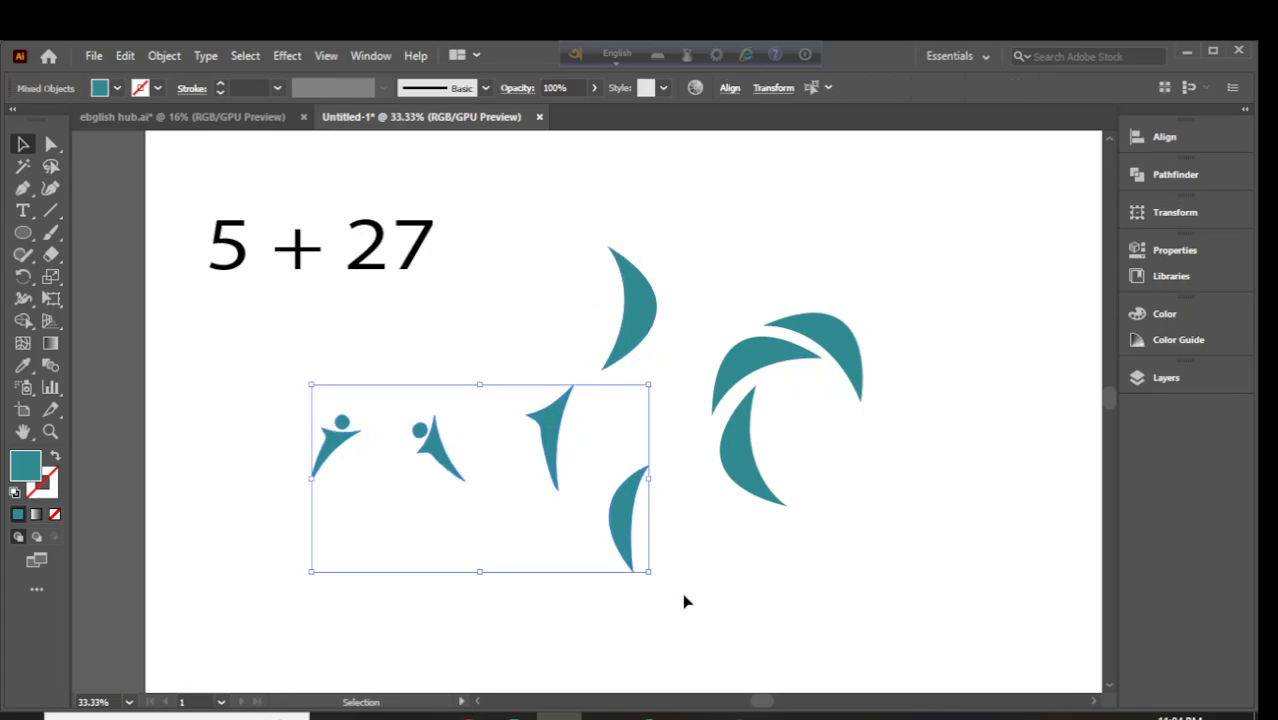
pyautogui.press('Delete')
pyautogui.moveTo(690, 335); pyautogui.dragTo(907, 562)
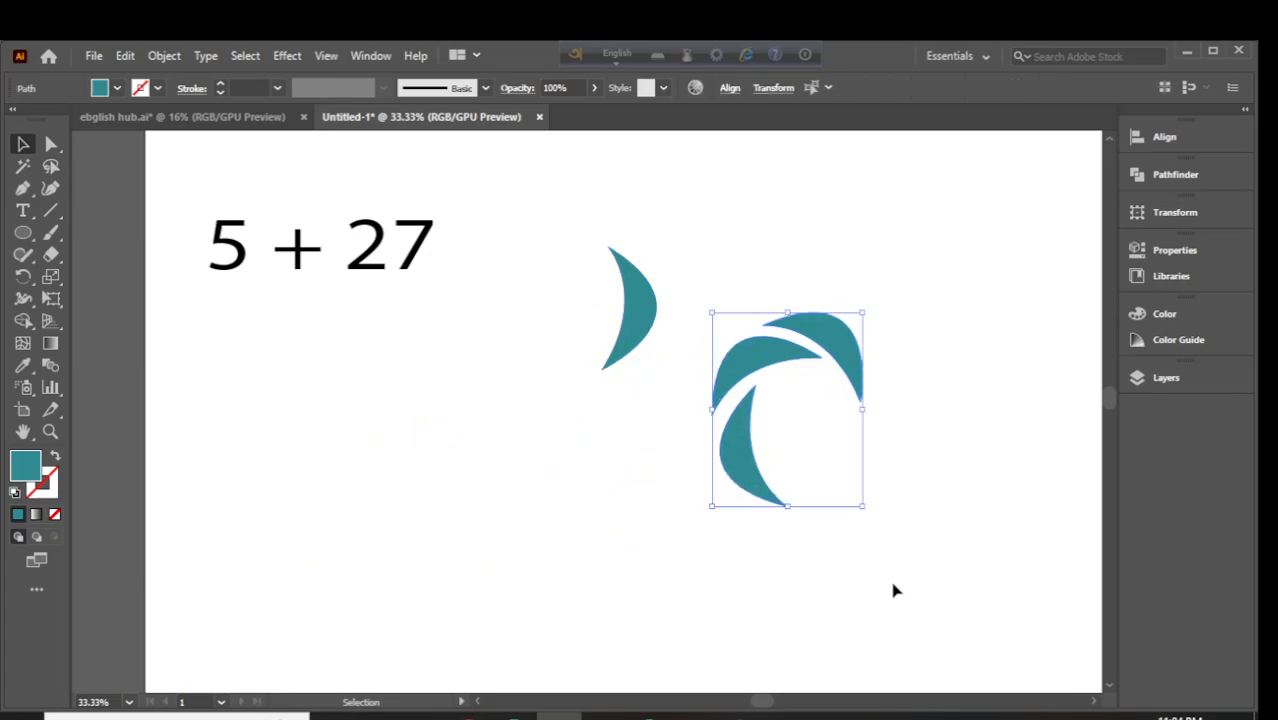
pyautogui.press('Delete')
# Move the remaining arc down and right, place a copy to its upper left, and rotate the copy counterclockwise to nest against it
pyautogui.moveTo(620, 345); pyautogui.dragTo(750, 499)
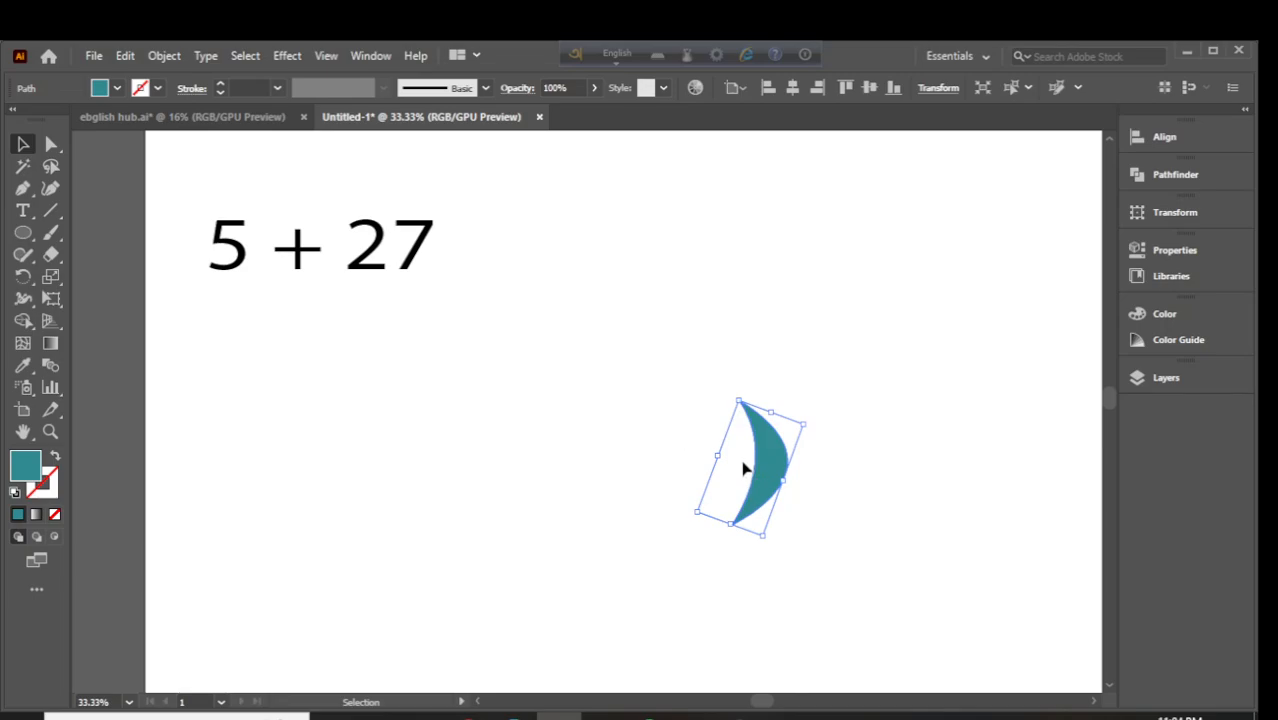
pyautogui.moveTo(748, 452); pyautogui.dragTo(718, 432)
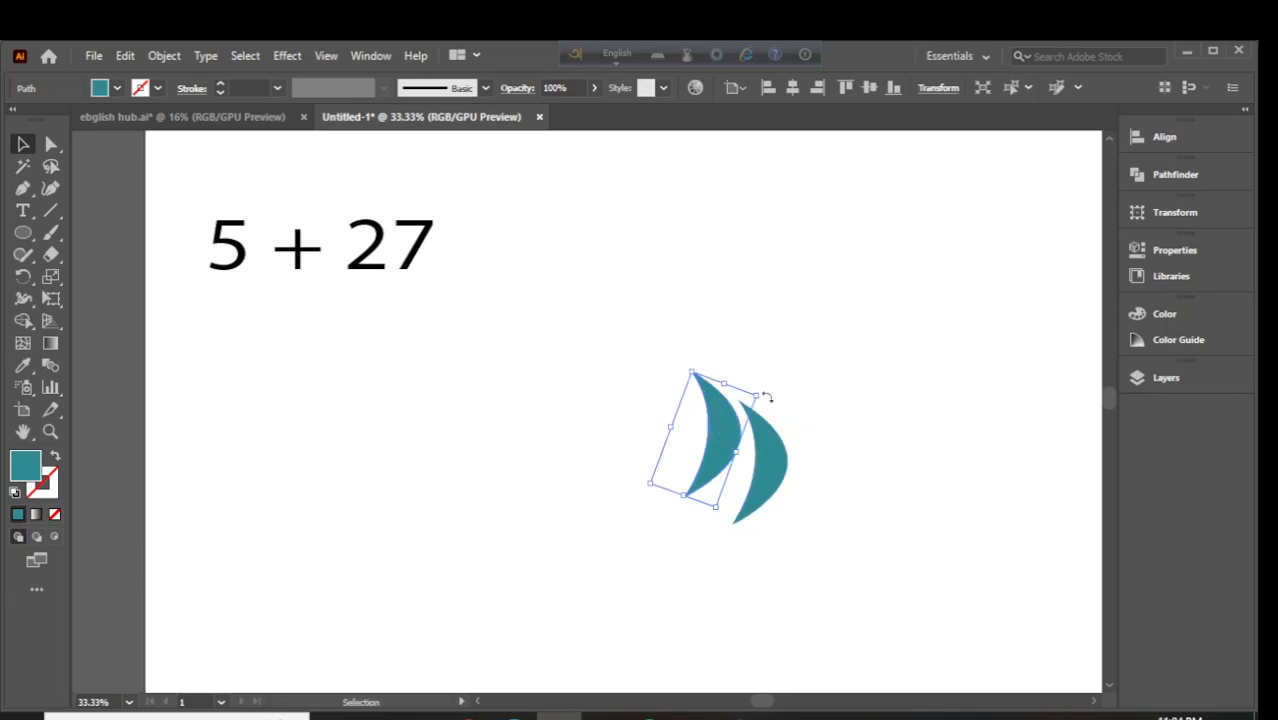
pyautogui.moveTo(765, 391); pyautogui.dragTo(730, 380)
pyautogui.moveTo(716, 442); pyautogui.dragTo(706, 433)
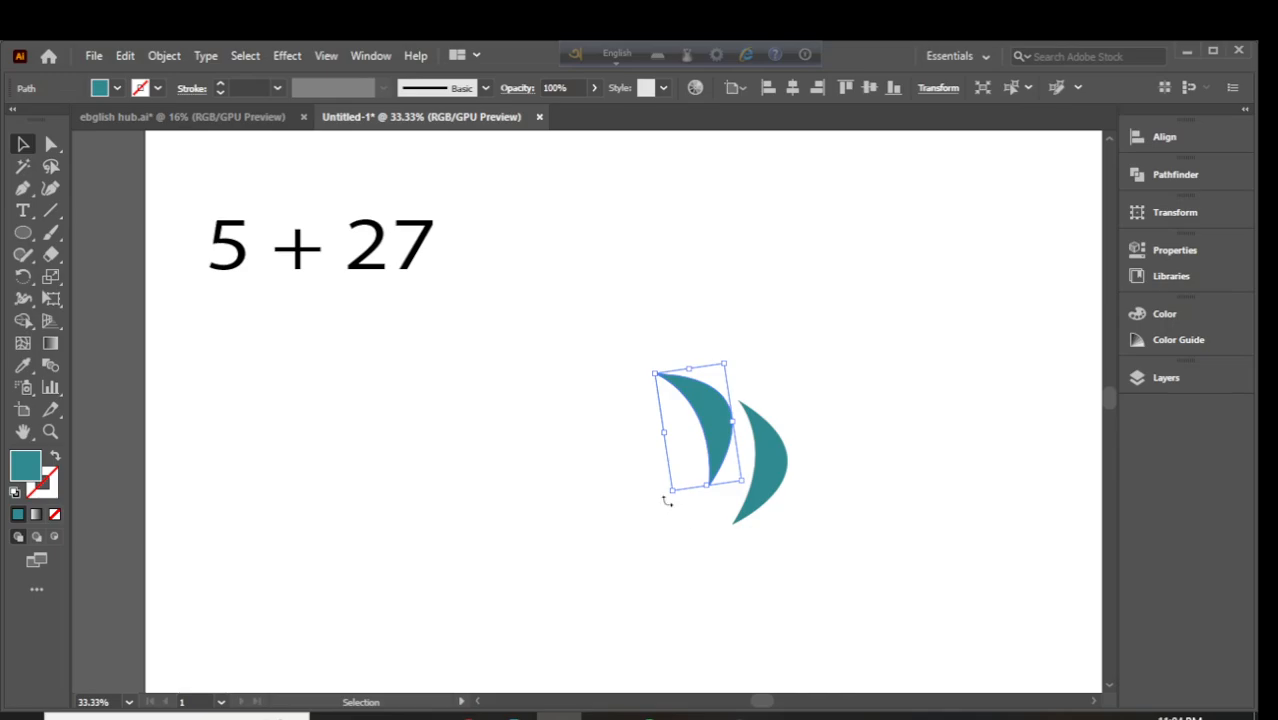
pyautogui.moveTo(665, 499); pyautogui.dragTo(695, 481)
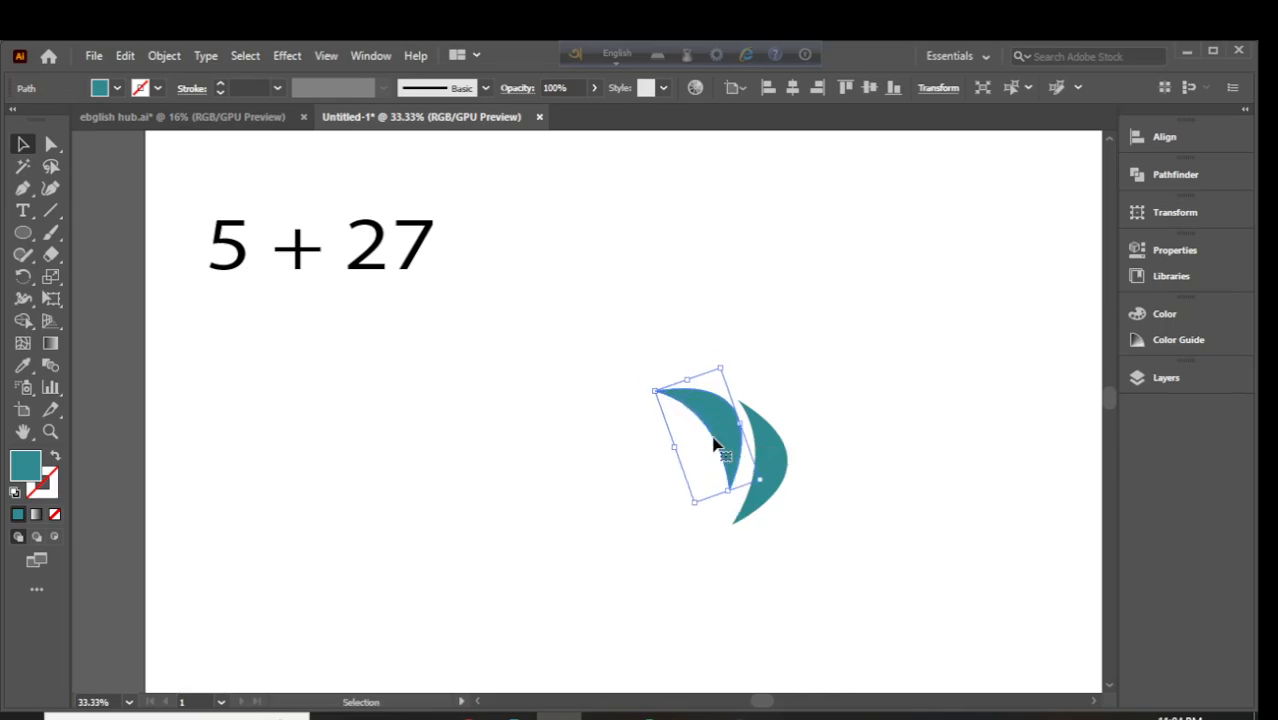
# Move both arcs up beside the 5 + 27 text and rotate the left arc slightly counterclockwise
pyautogui.moveTo(608, 385); pyautogui.dragTo(681, 336)
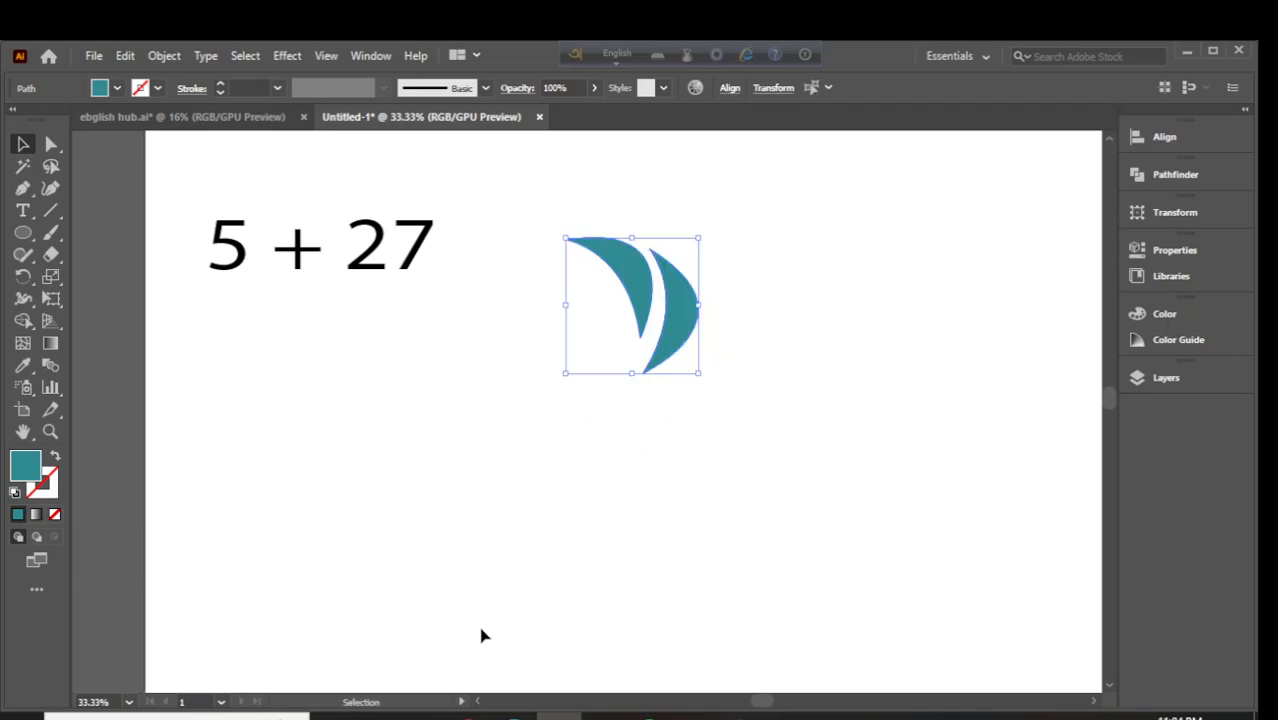
pyautogui.click(755, 307)
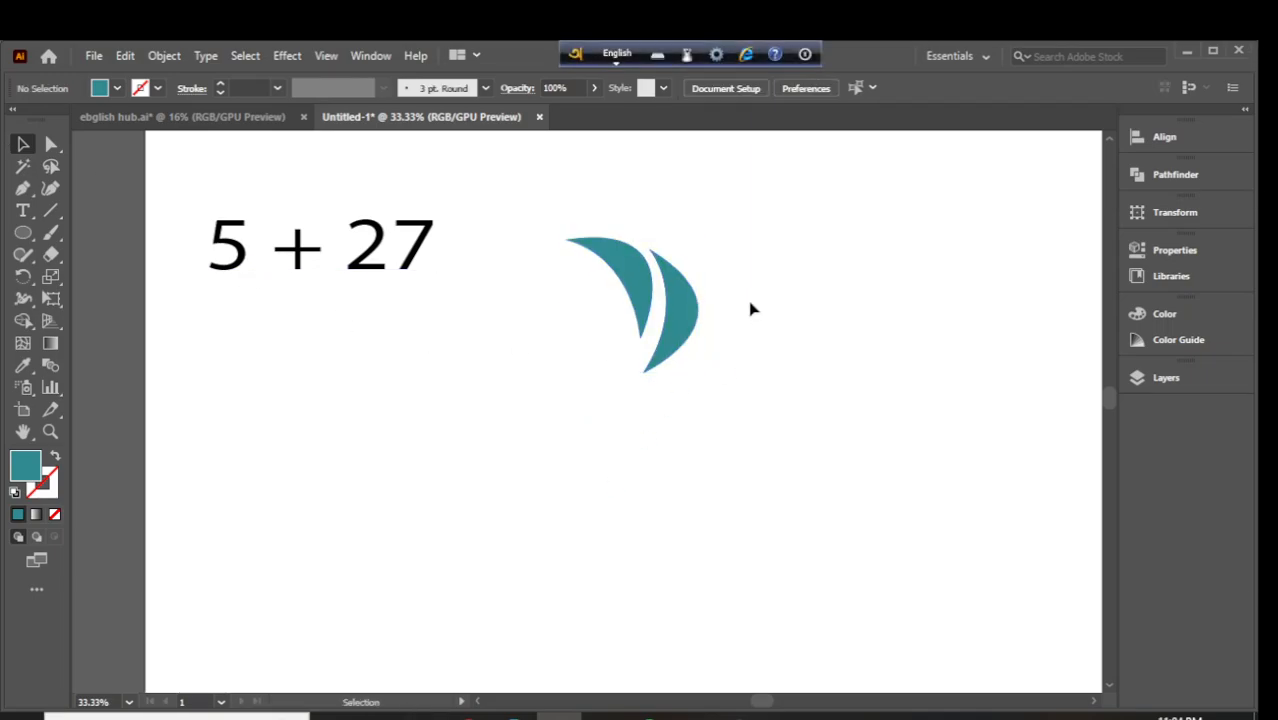
pyautogui.click(633, 308)
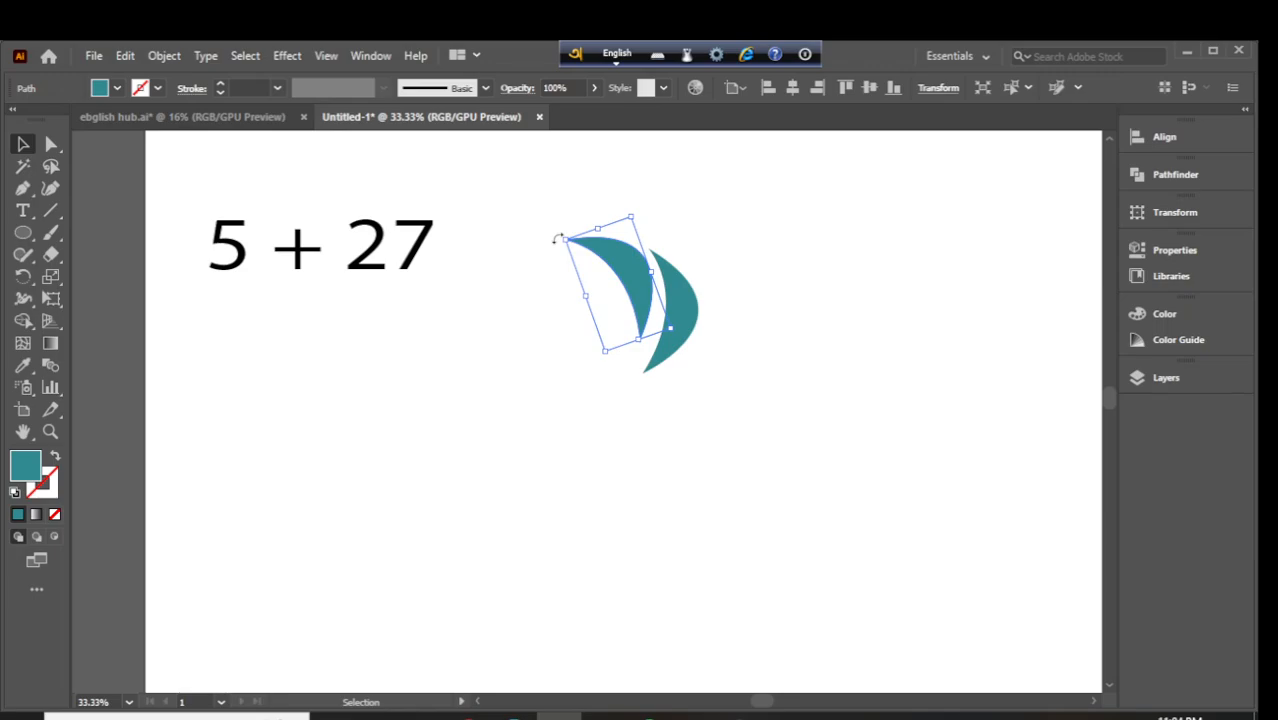
pyautogui.moveTo(556, 240); pyautogui.dragTo(558, 254)
pyautogui.click(699, 234)
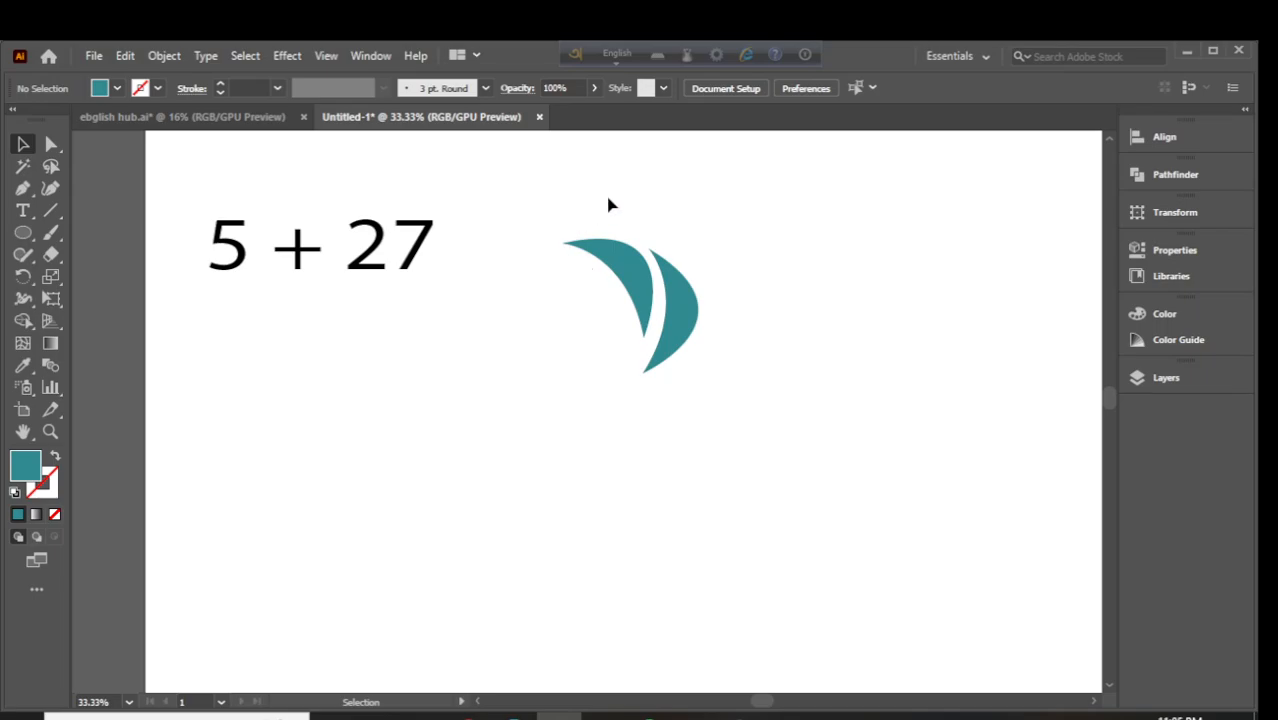
# Delete the pair of arcs beside the 5 + 27 text
pyautogui.moveTo(571, 200); pyautogui.dragTo(708, 414)
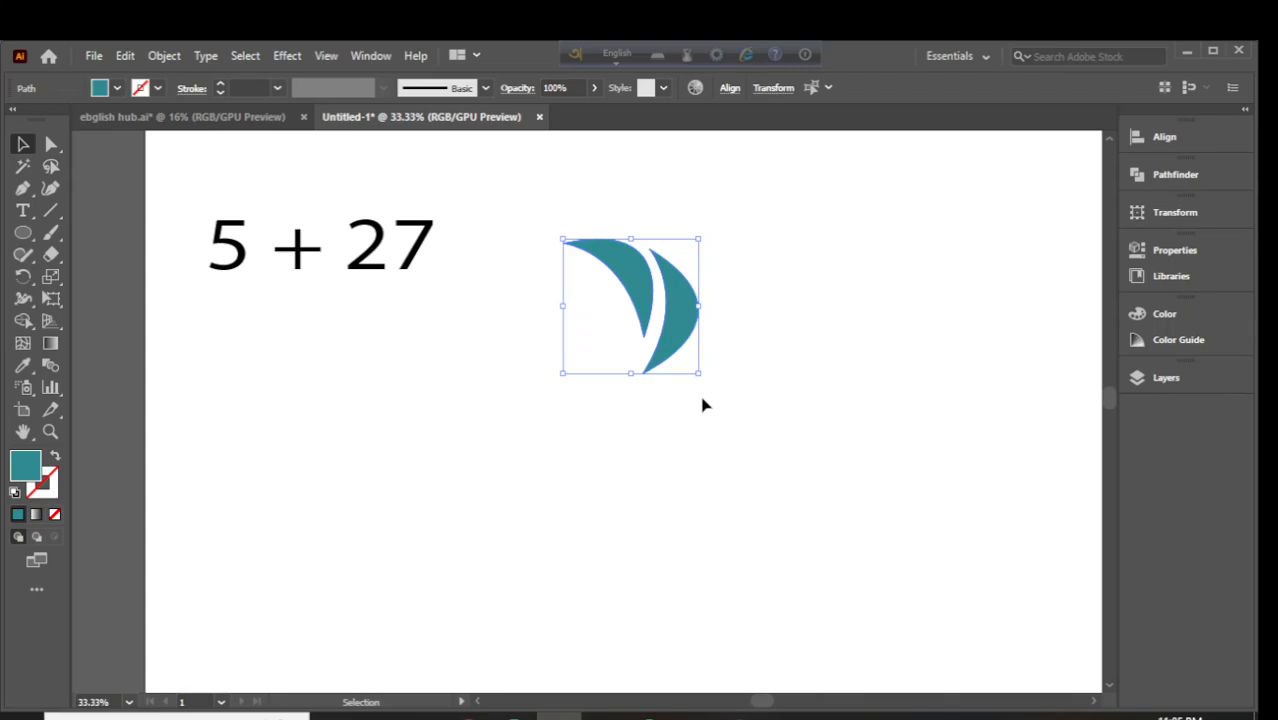
pyautogui.press('Delete')
pyautogui.scroll(-2, 500, 371)
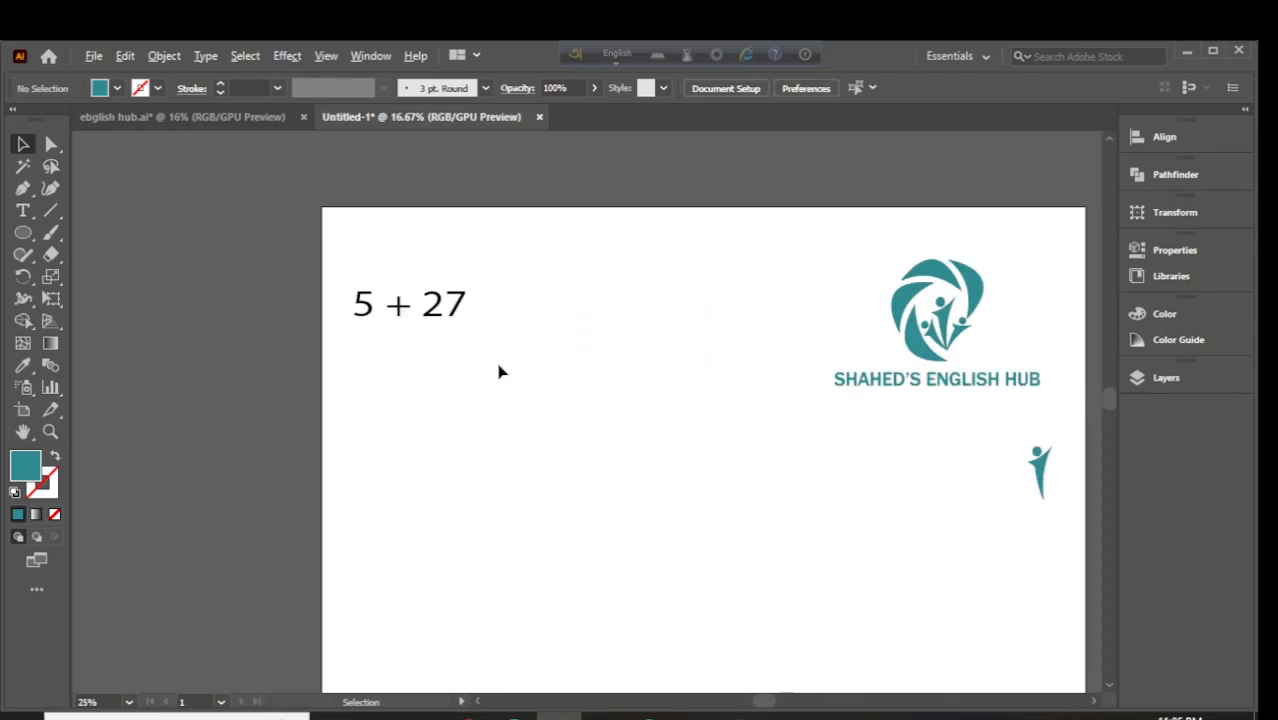
# Delete the 5 + 27 text, the English Hub logo with its lettering, and the remaining small figure from the artboard
pyautogui.moveTo(856, 536); pyautogui.dragTo(713, 522)
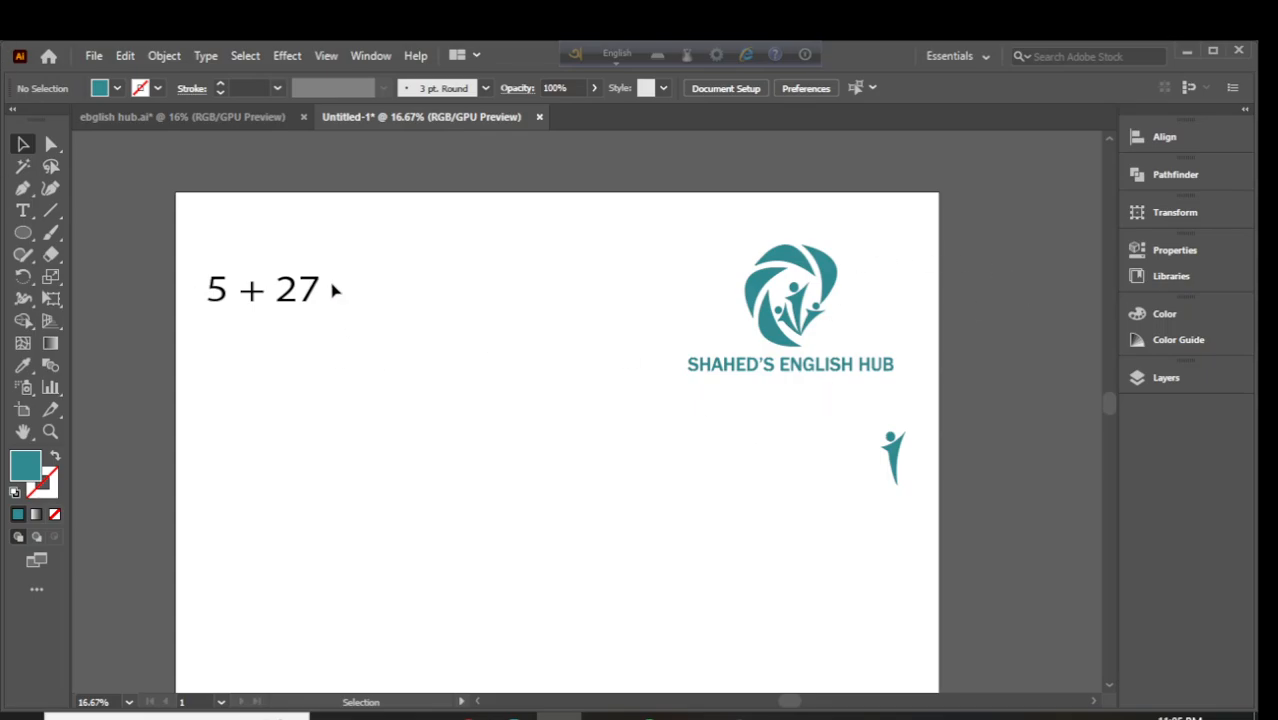
pyautogui.click(306, 297)
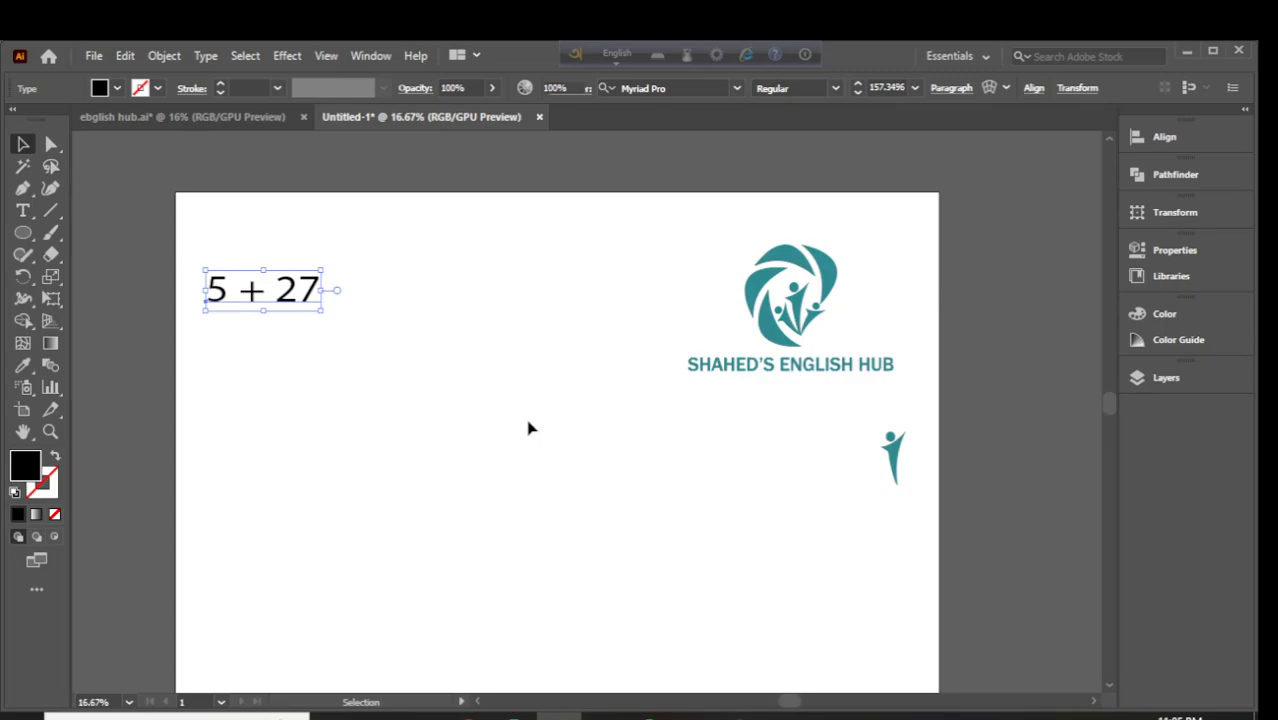
pyautogui.press('Delete')
pyautogui.moveTo(628, 254); pyautogui.dragTo(941, 534)
pyautogui.press('Delete')
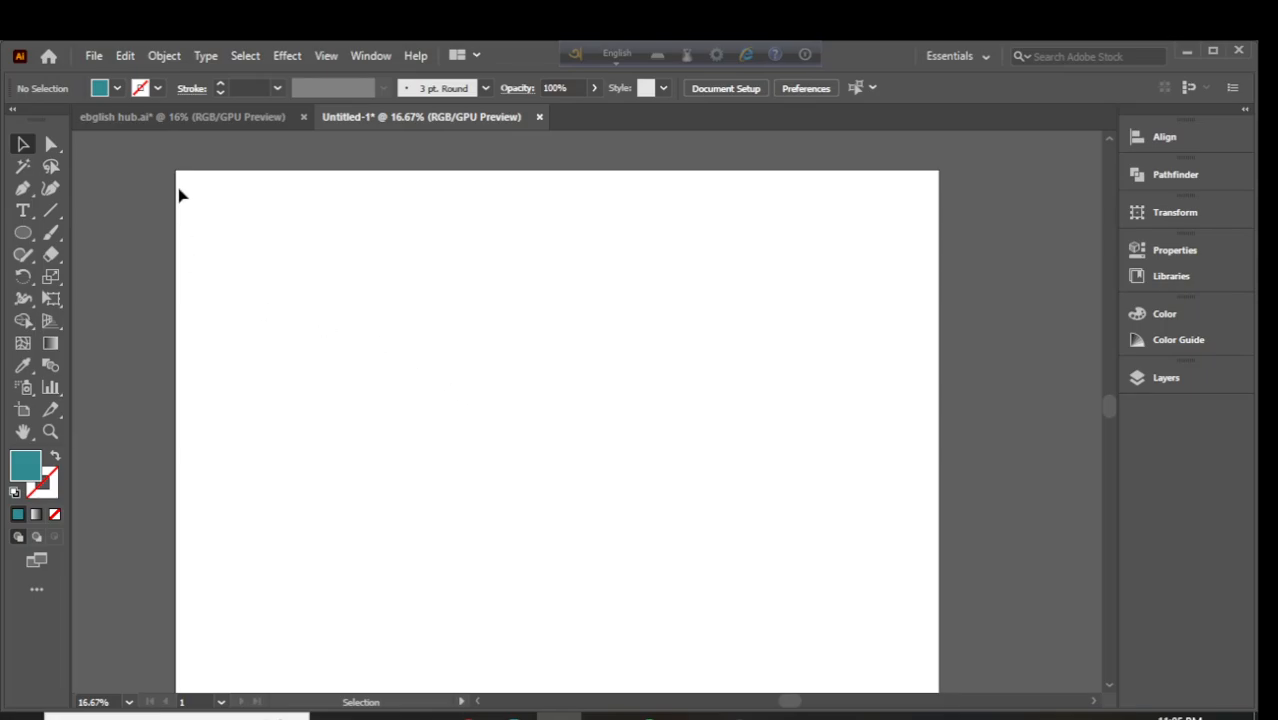
# Examine the arrangement of the branding mockup panels in the ebglish hub.ai document, from the T-shirt panel down to the web page panel
pyautogui.click(160, 118)
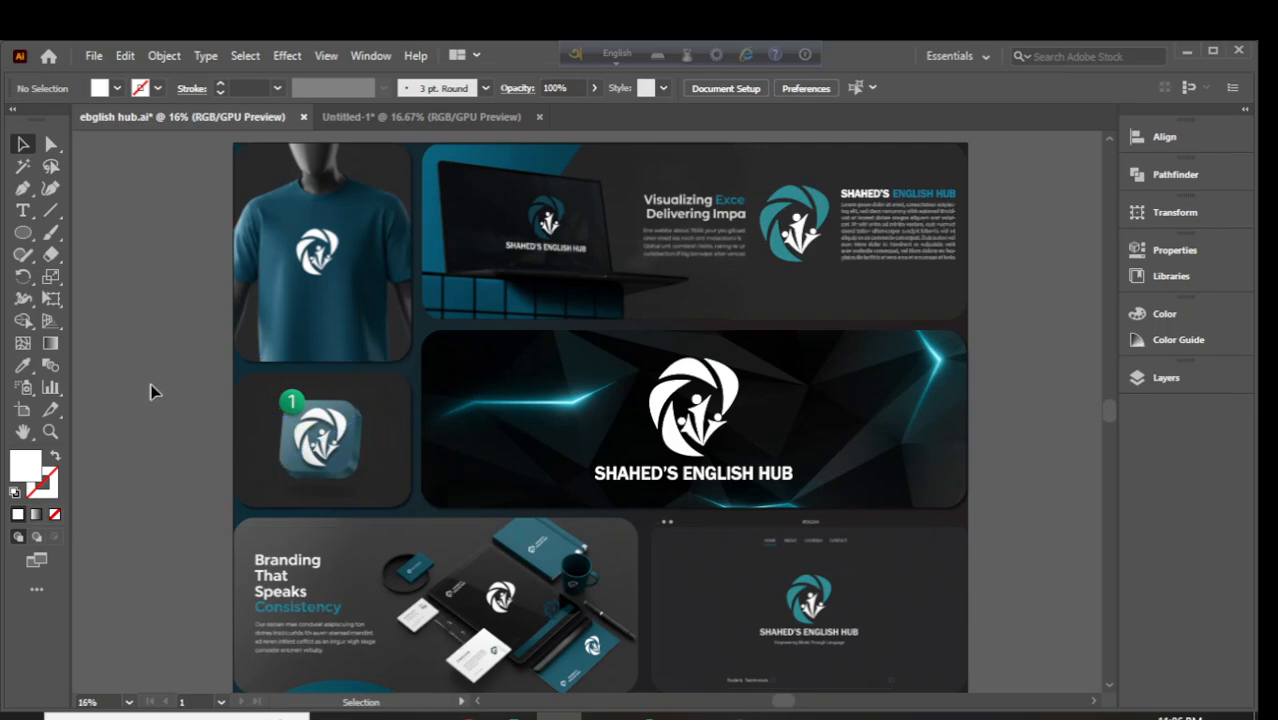
pyautogui.scroll(-2, 150, 390)
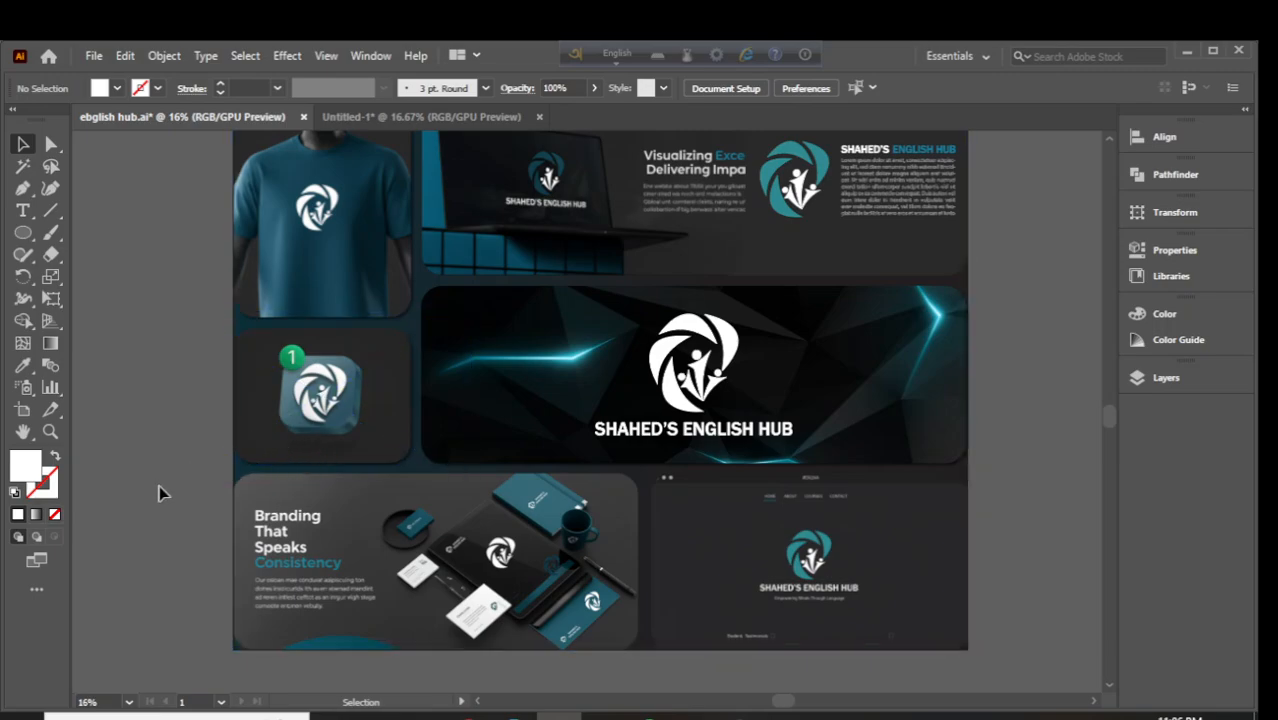
pyautogui.click(200, 460)
pyautogui.click(785, 620)
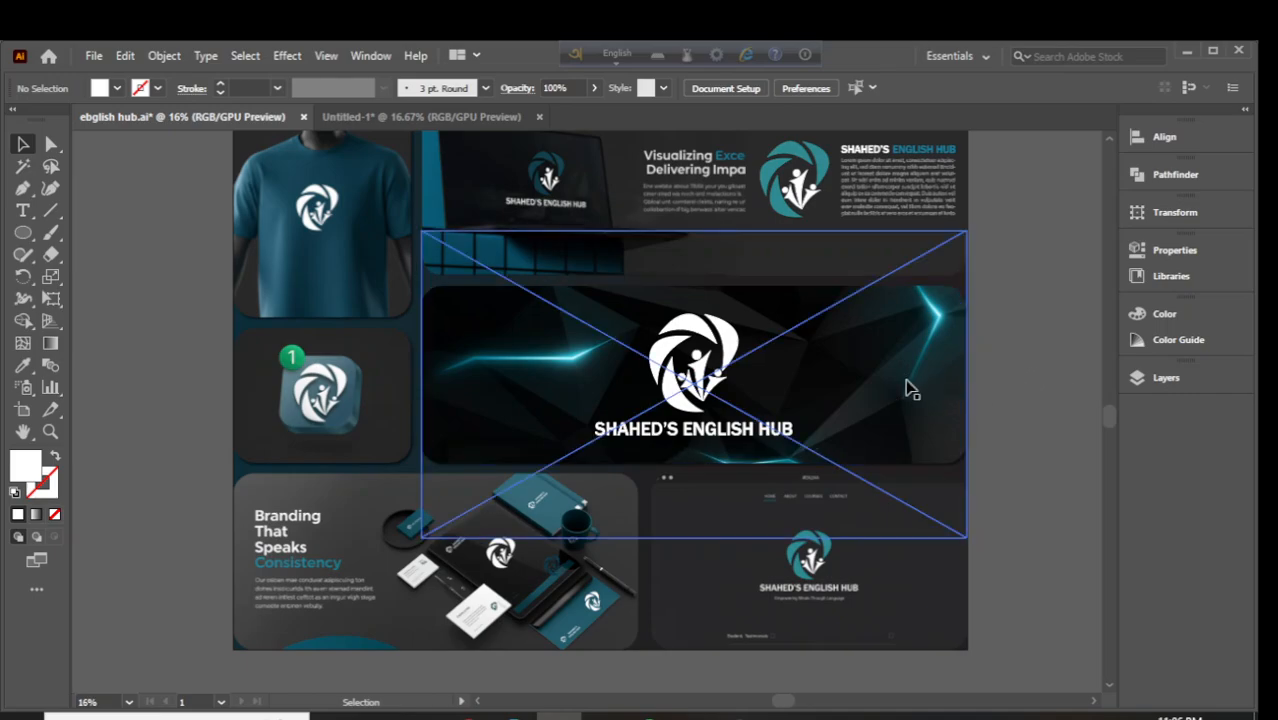
pyautogui.scroll(1, 907, 388)
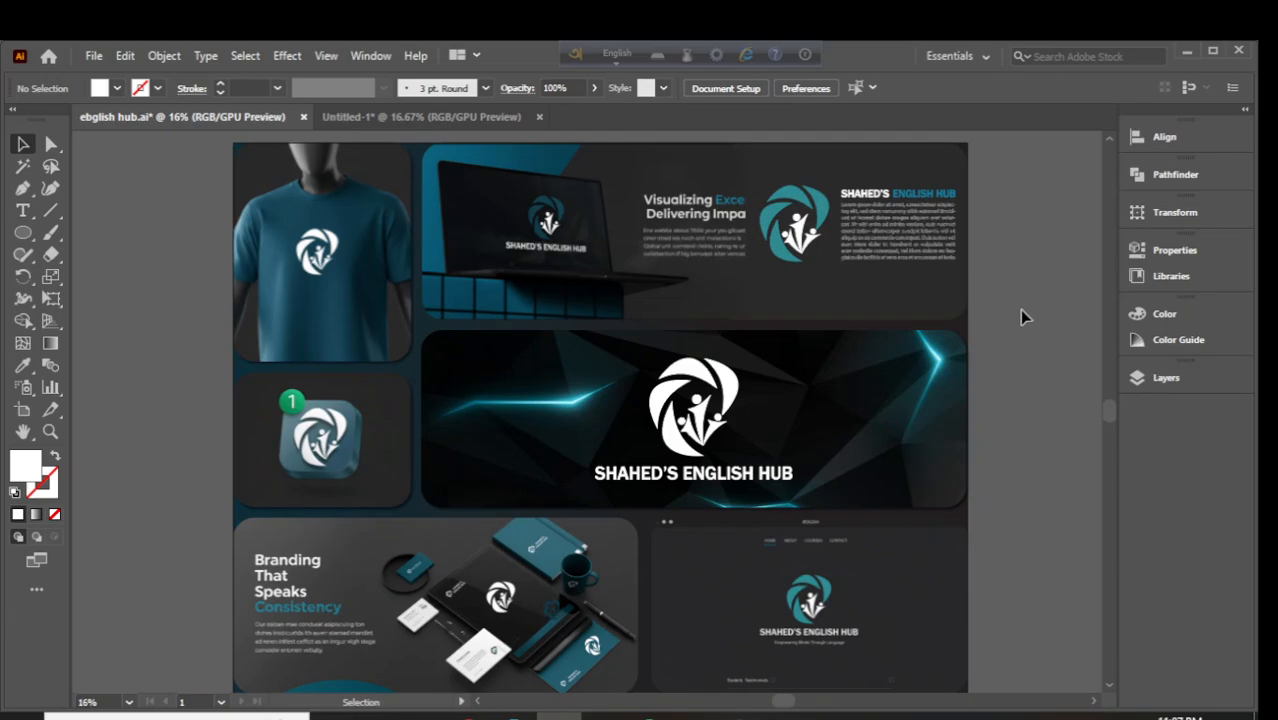
pyautogui.scroll(-1, 516, 379)
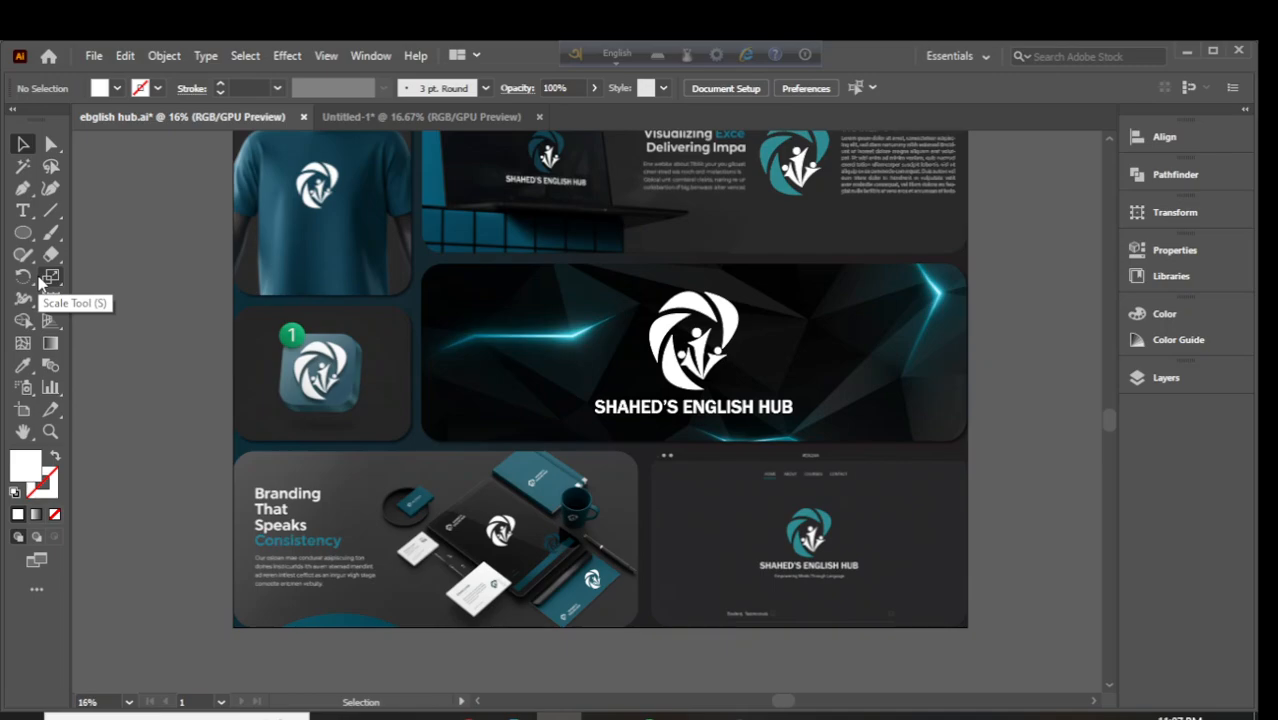
pyautogui.scroll(1, 500, 425)
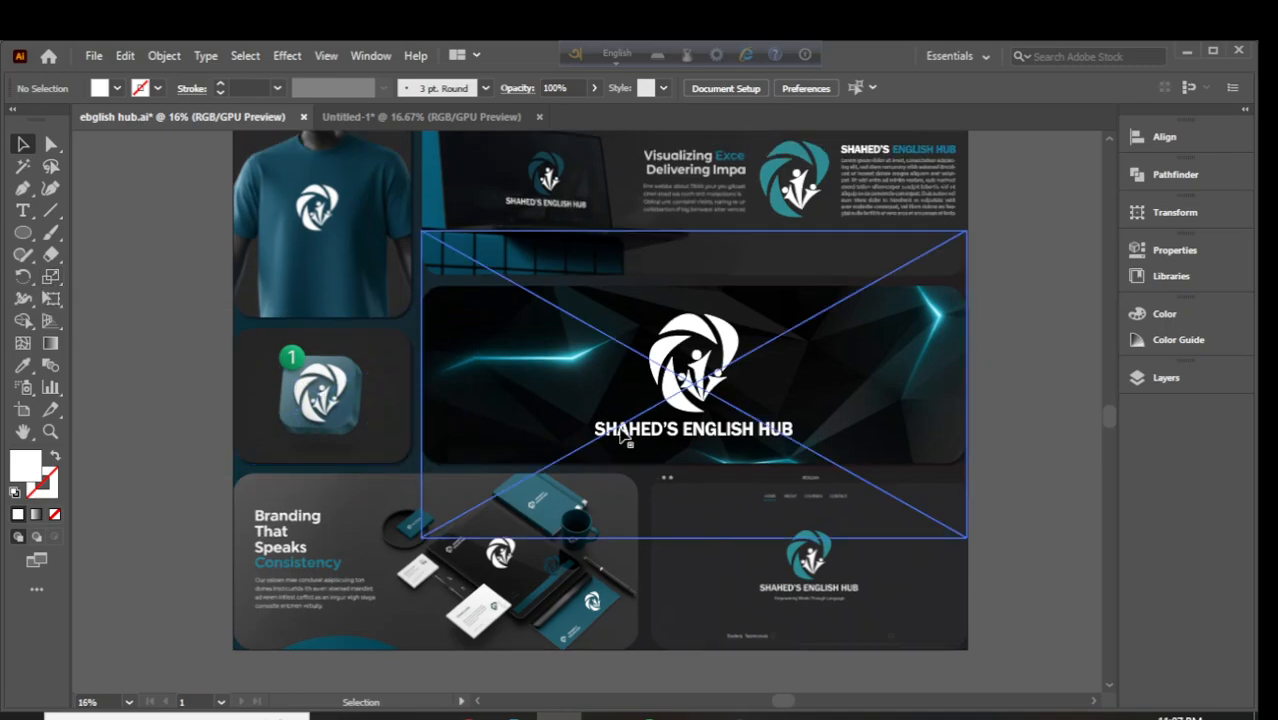
pyautogui.scroll(2, 620, 440)
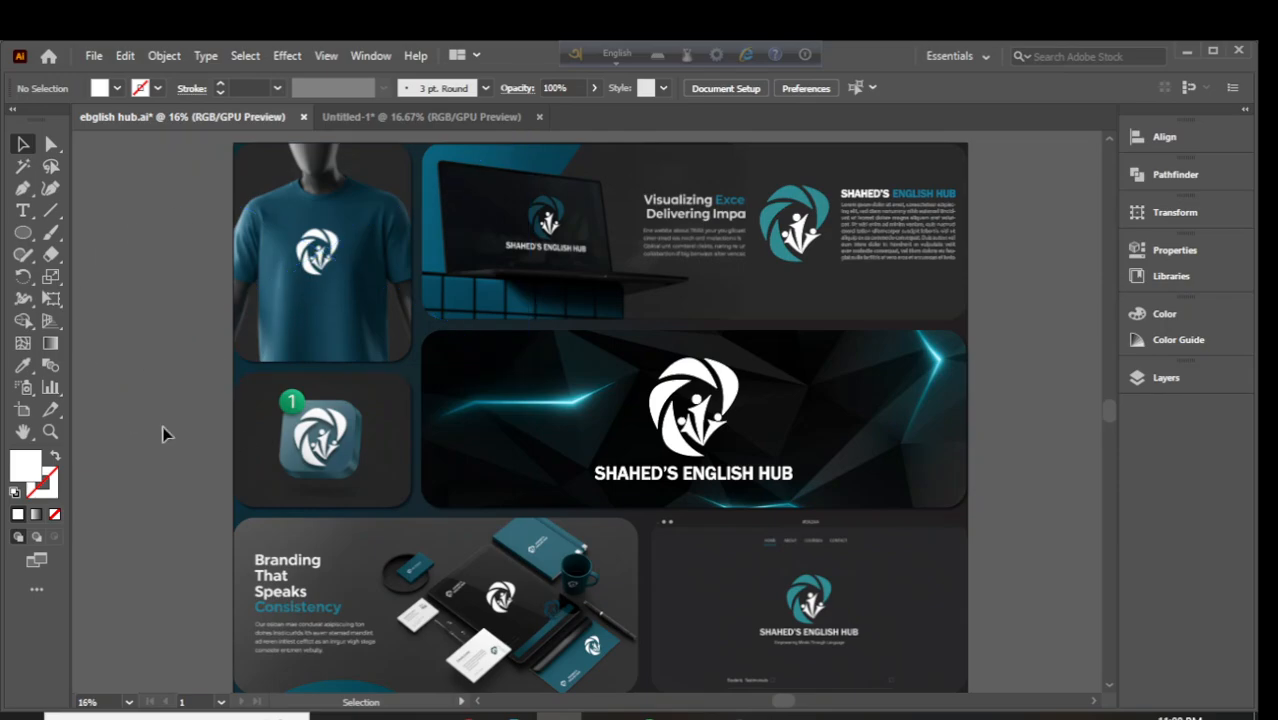
pyautogui.click(418, 117)
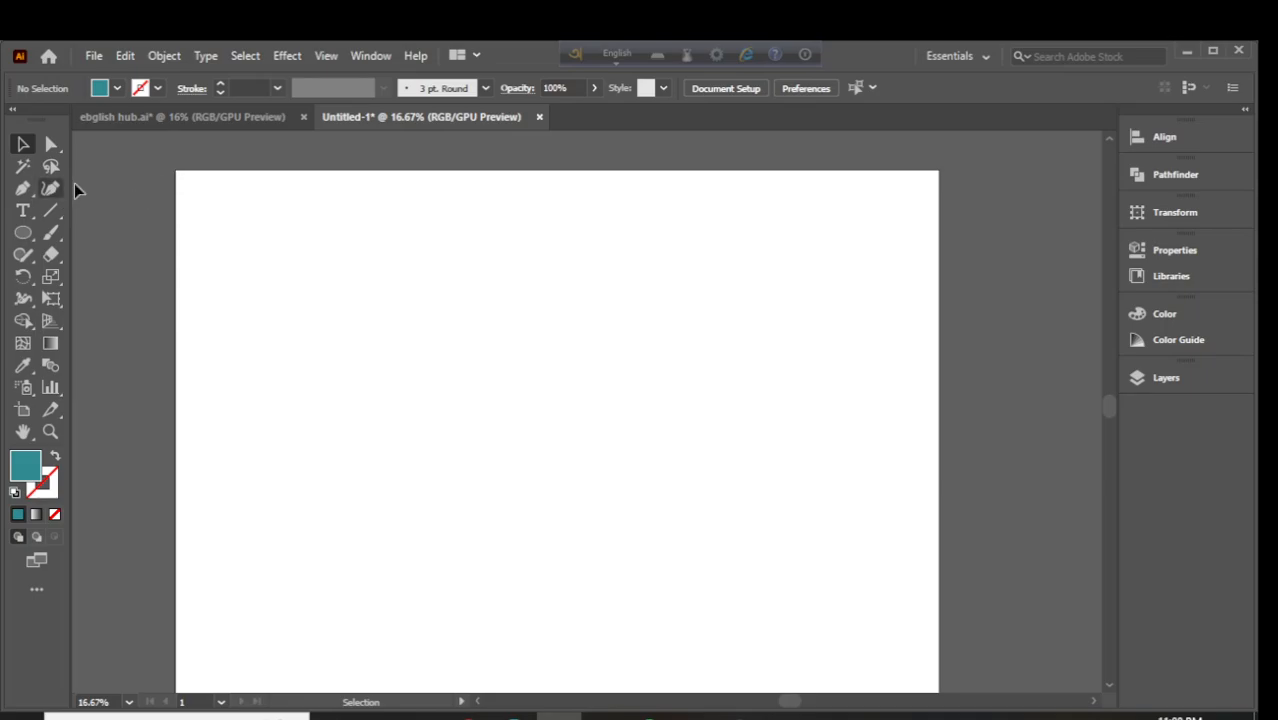
pyautogui.click(180, 116)
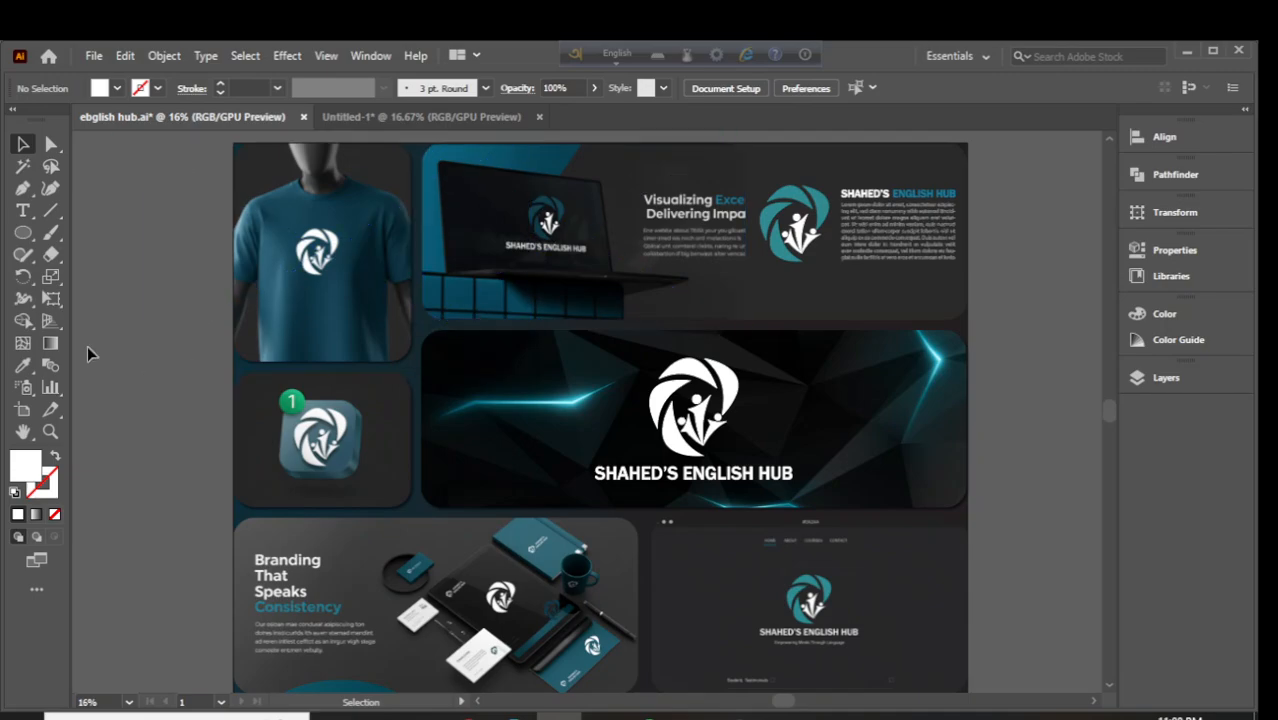
# Load the images download, e and all five Whisk files from the english hub folder for placing in the Untitled-1 document
pyautogui.moveTo(88, 351); pyautogui.dragTo(280, 233)
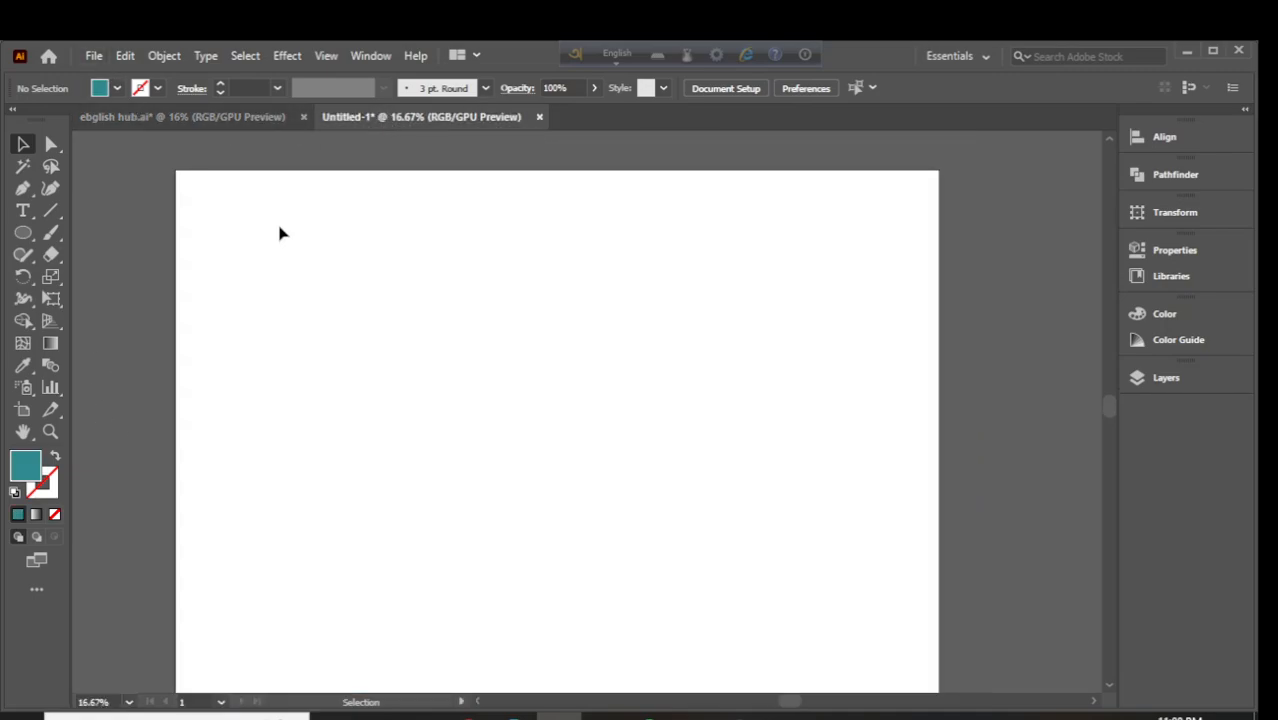
pyautogui.click(93, 55)
pyautogui.click(536, 264)
pyautogui.click(94, 56)
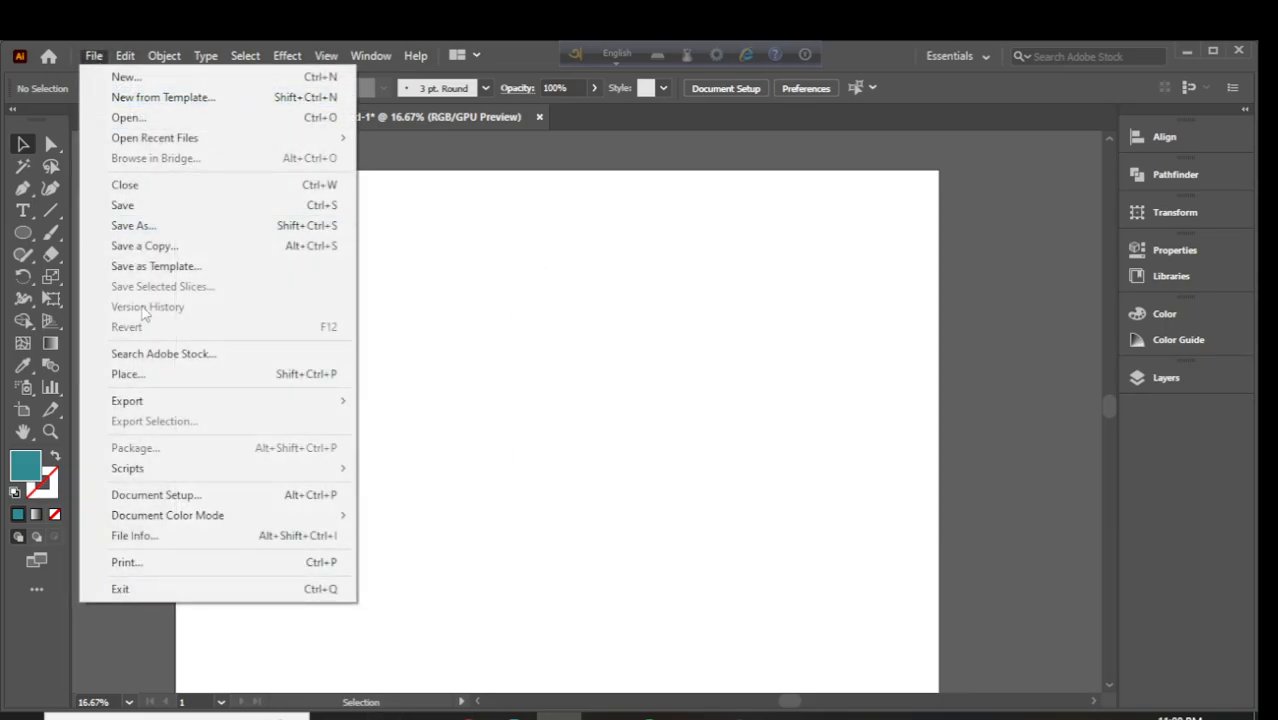
pyautogui.click(138, 373)
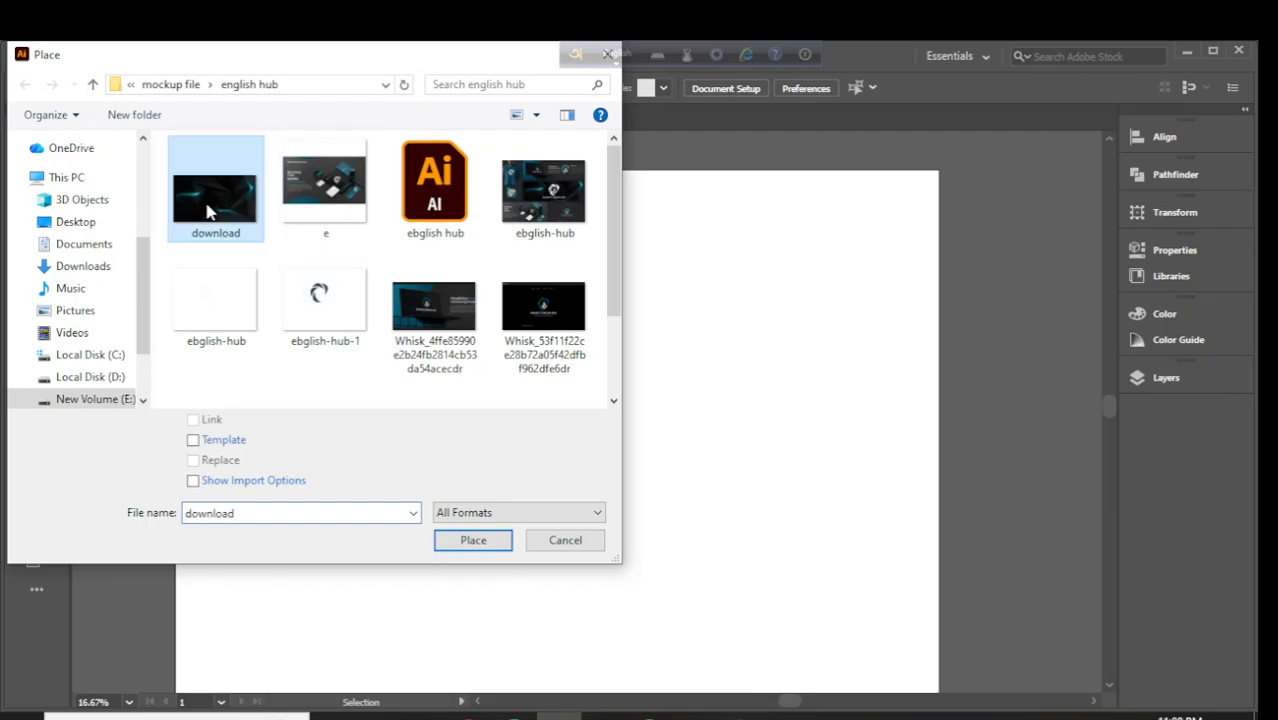
pyautogui.keyDown('ctrl'); pyautogui.click(337, 196); pyautogui.keyUp('ctrl')
pyautogui.keyDown('ctrl'); pyautogui.click(518, 240); pyautogui.keyUp('ctrl')
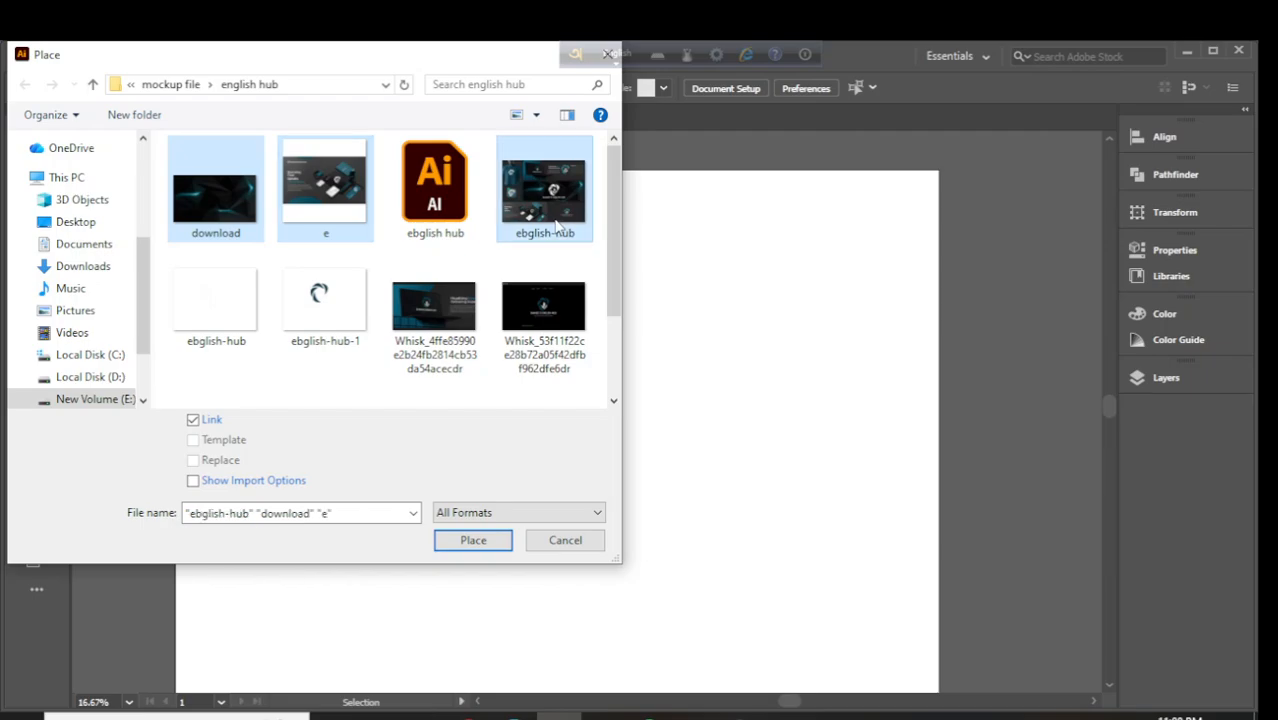
pyautogui.keyDown('ctrl'); pyautogui.click(560, 215); pyautogui.keyUp('ctrl')
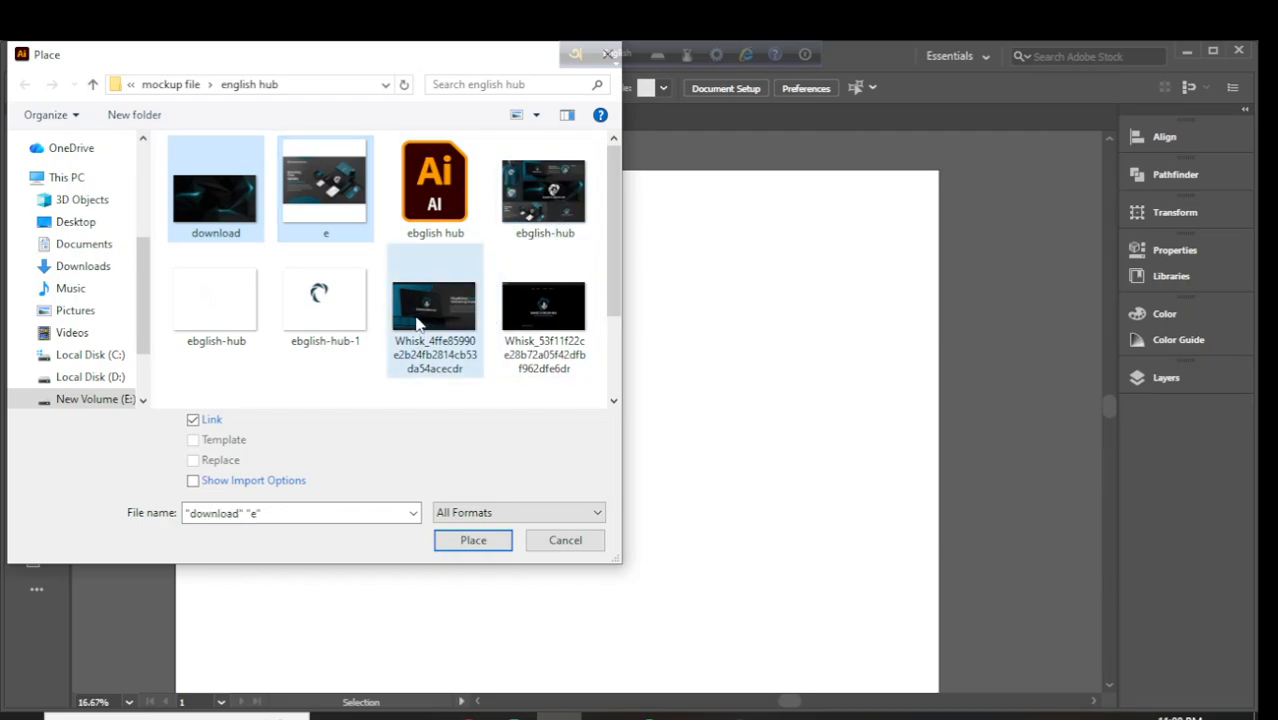
pyautogui.keyDown('ctrl'); pyautogui.click(432, 330); pyautogui.keyUp('ctrl')
pyautogui.keyDown('ctrl'); pyautogui.click(540, 345); pyautogui.keyUp('ctrl')
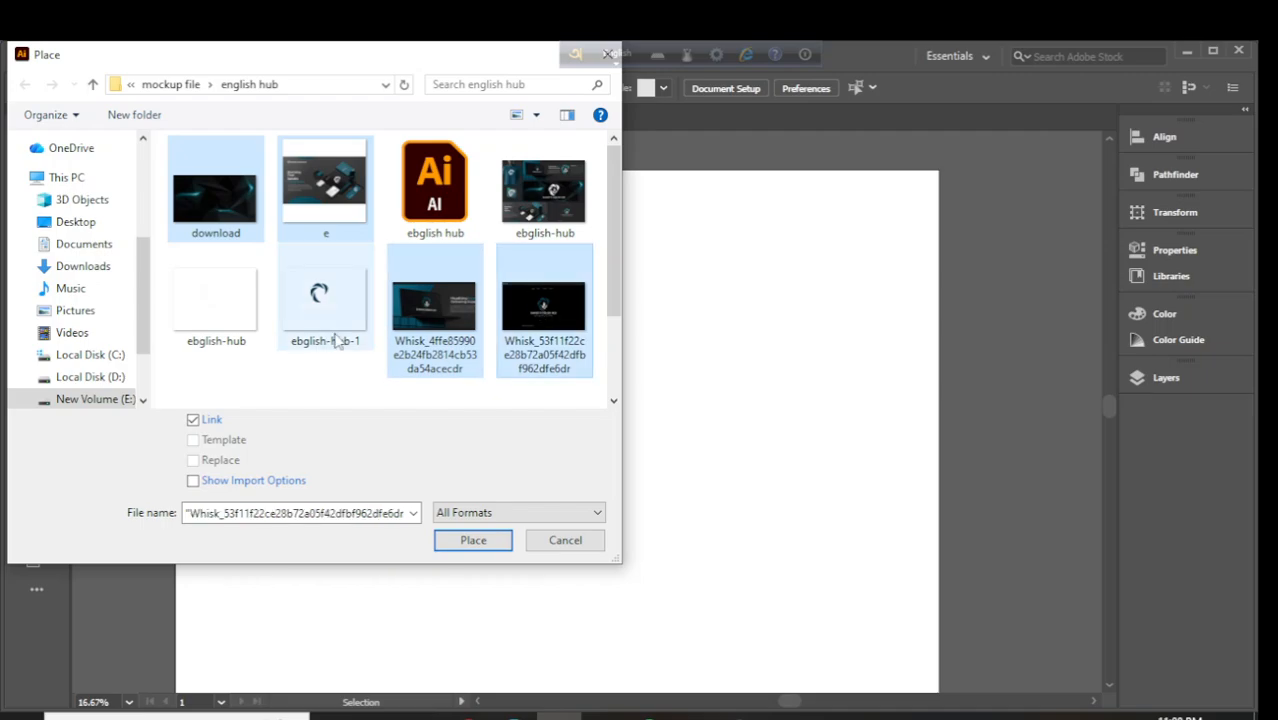
pyautogui.scroll(-1, 300, 360)
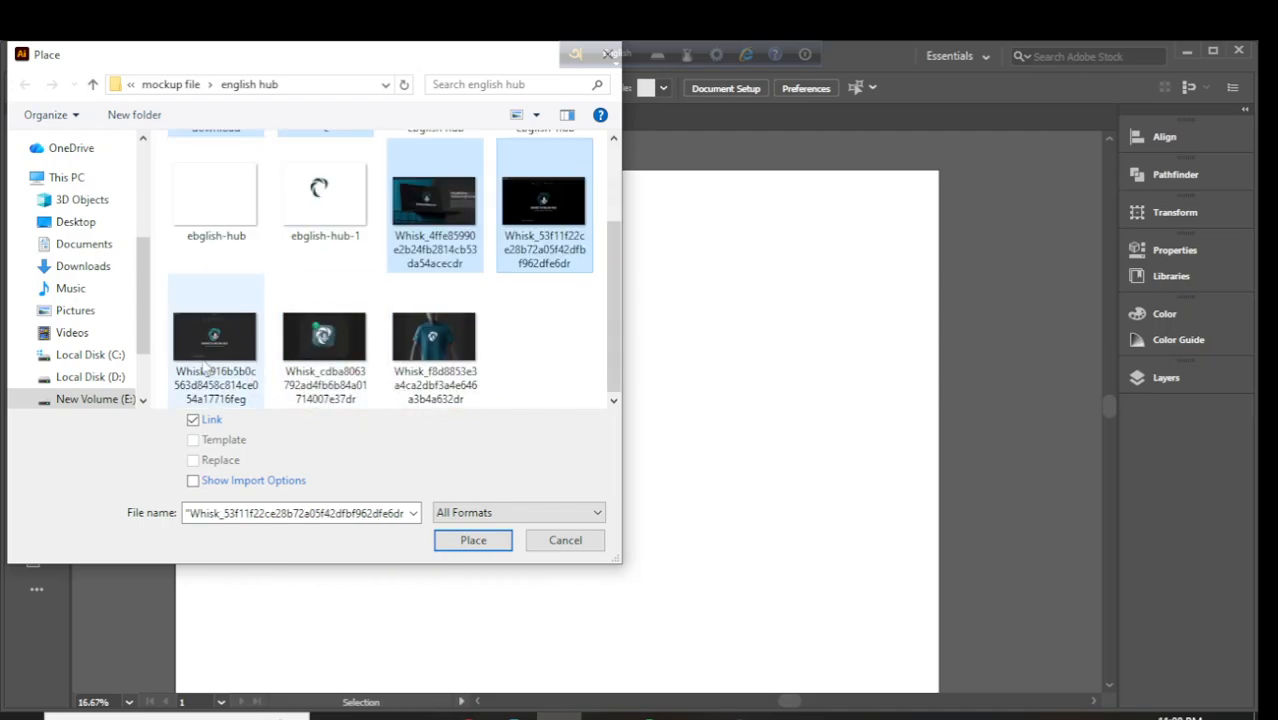
pyautogui.keyDown('ctrl'); pyautogui.click(224, 350); pyautogui.keyUp('ctrl')
pyautogui.keyDown('ctrl'); pyautogui.click(335, 358); pyautogui.keyUp('ctrl')
pyautogui.keyDown('ctrl'); pyautogui.click(455, 368); pyautogui.keyUp('ctrl')
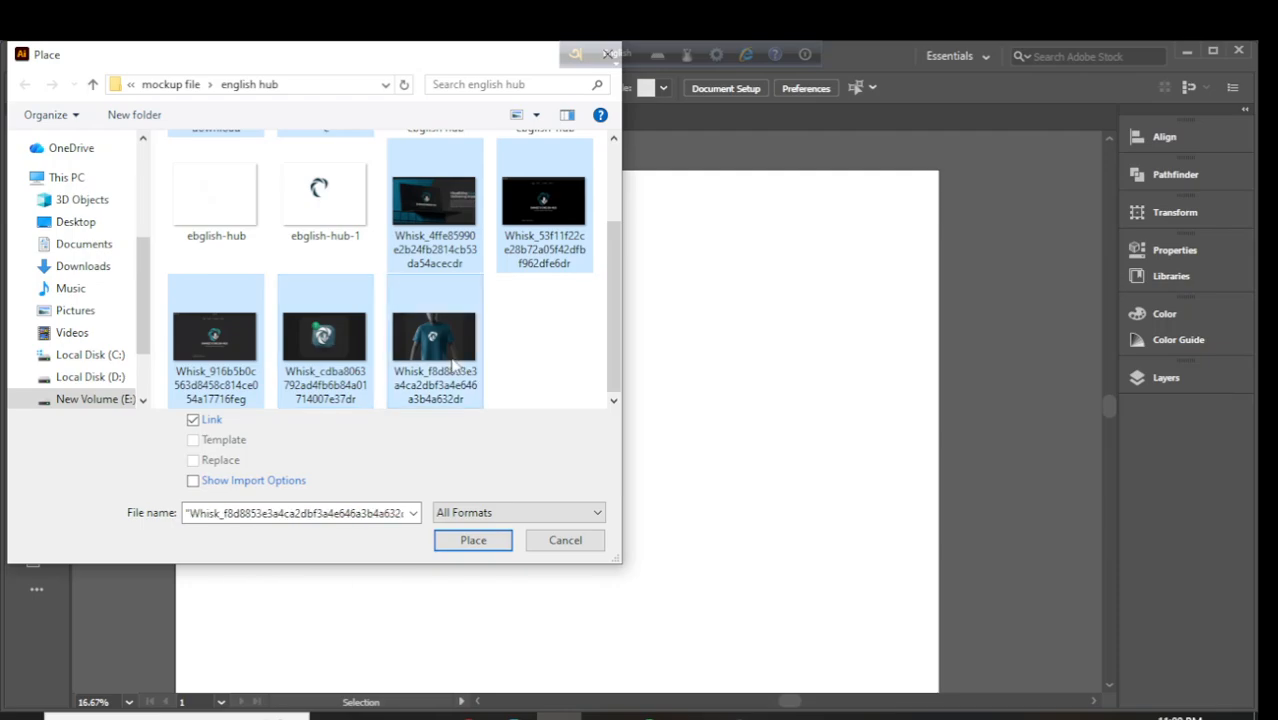
pyautogui.scroll(1, 455, 372)
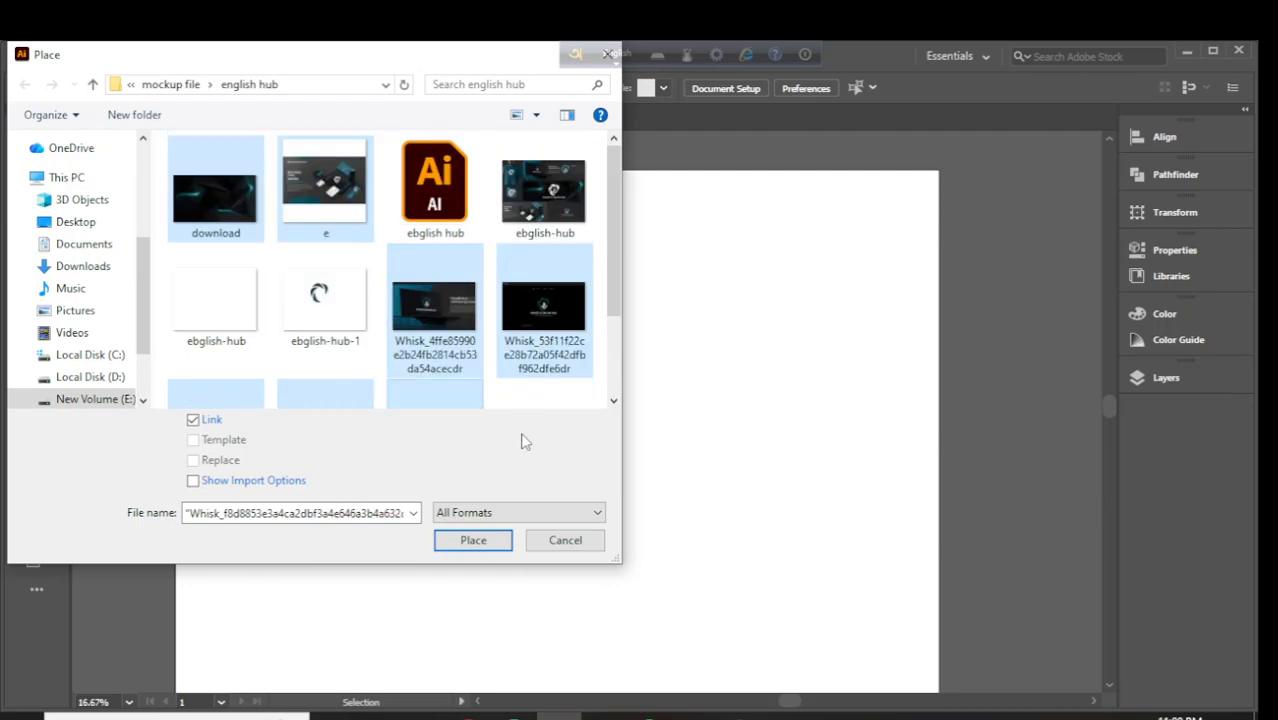
pyautogui.click(476, 545)
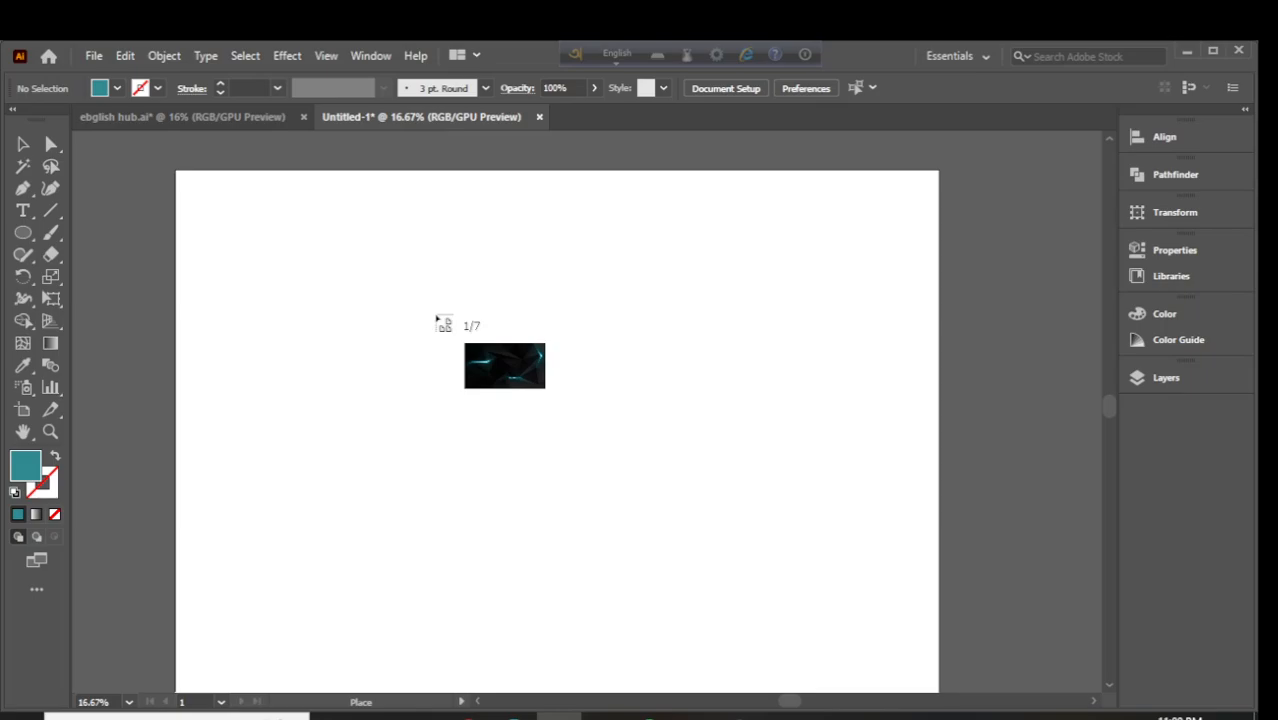
# Place all seven loaded images on the blank artboard, putting the T-shirt image across its upper-right edge
pyautogui.click(437, 318)
pyautogui.click(306, 242)
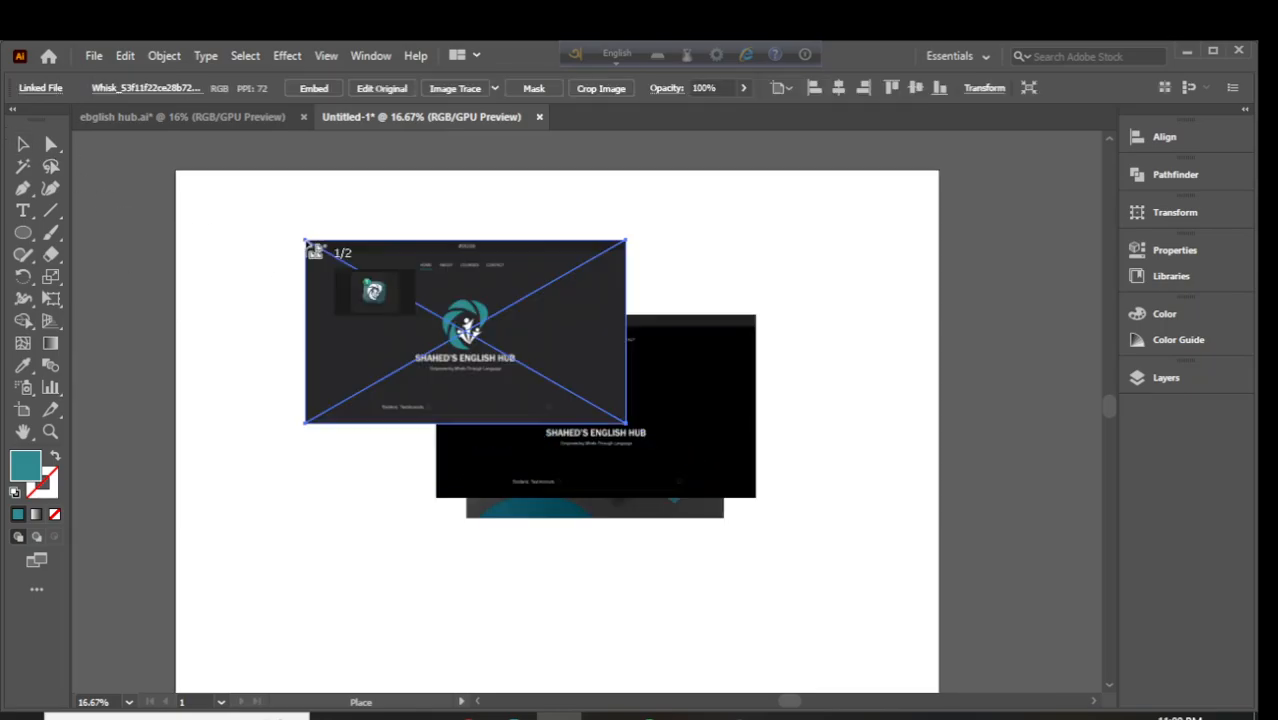
pyautogui.click(240, 216)
pyautogui.click(736, 210)
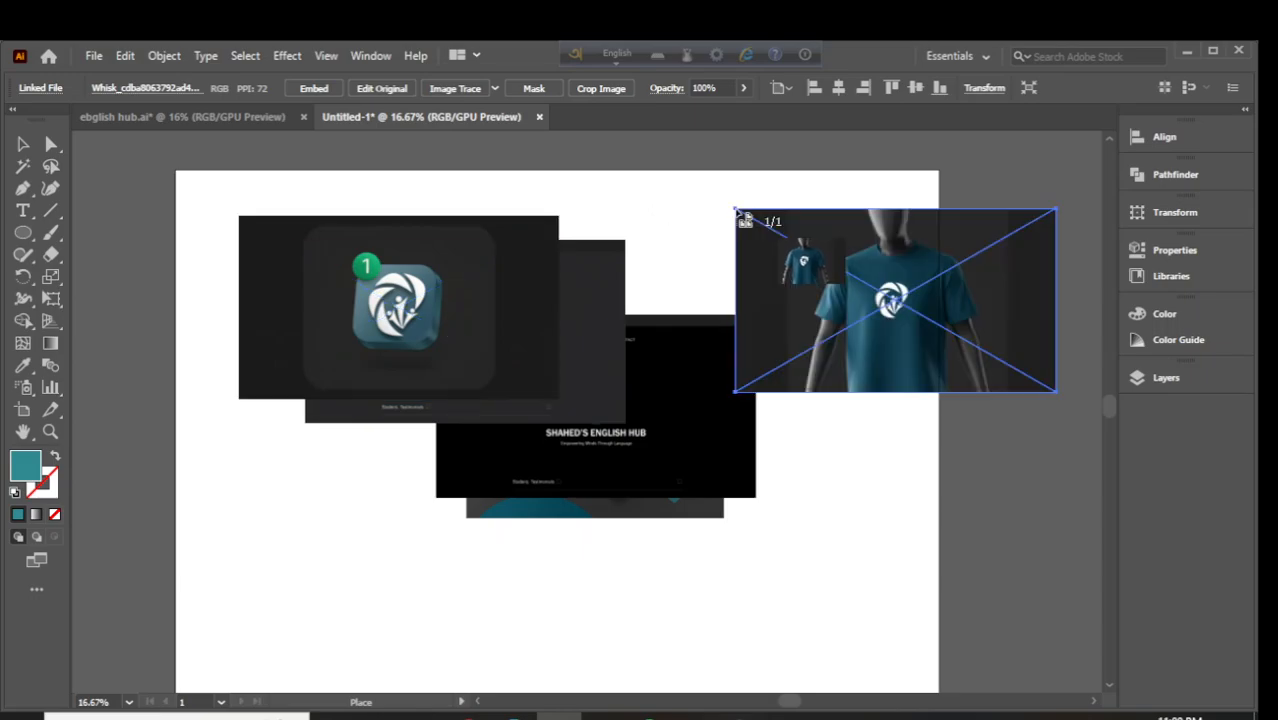
pyautogui.click(23, 144)
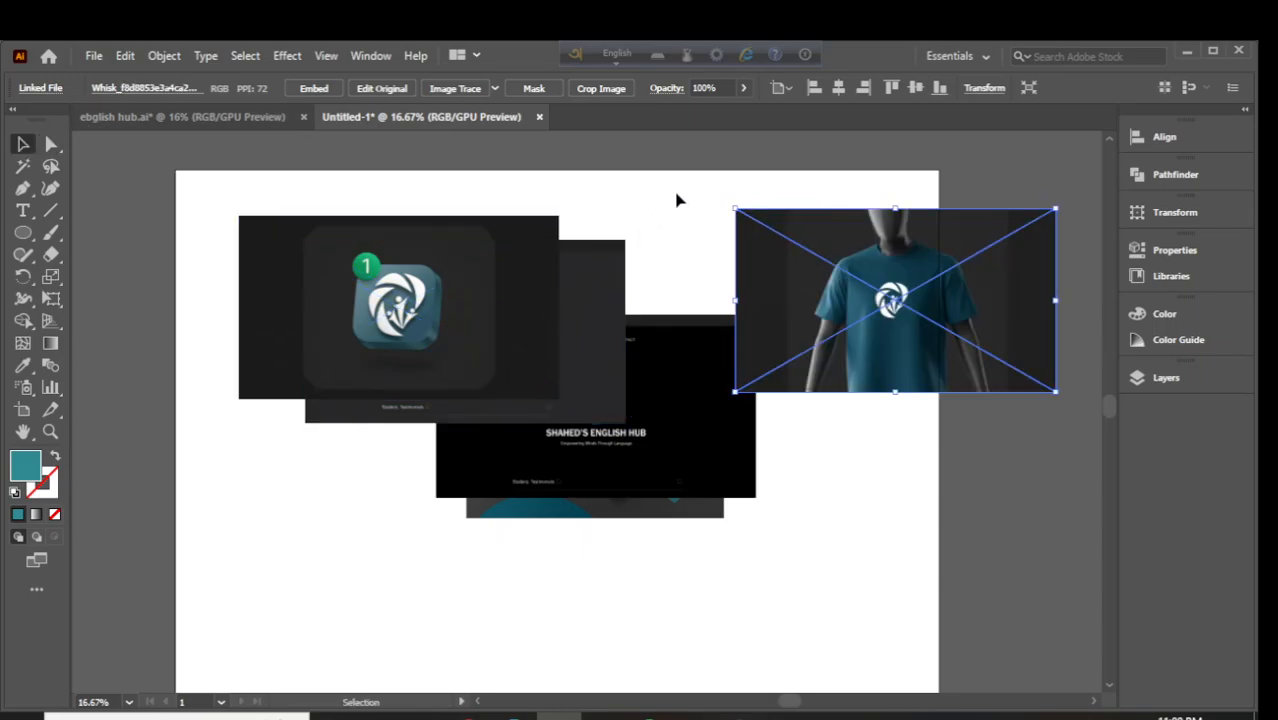
# Spread out the overlapping images by moving the app icon mockup down-left, the grey web page up and the black web page down-right
pyautogui.click(505, 308)
pyautogui.moveTo(505, 308); pyautogui.dragTo(385, 458)
pyautogui.click(508, 415)
pyautogui.moveTo(508, 415); pyautogui.dragTo(483, 329)
pyautogui.click(727, 357)
pyautogui.moveTo(727, 357); pyautogui.dragTo(770, 465)
# Move all the placed images together off the artboard into the empty area to its lower right
pyautogui.scroll(-2, 760, 445)
pyautogui.scroll(-1, 750, 428)
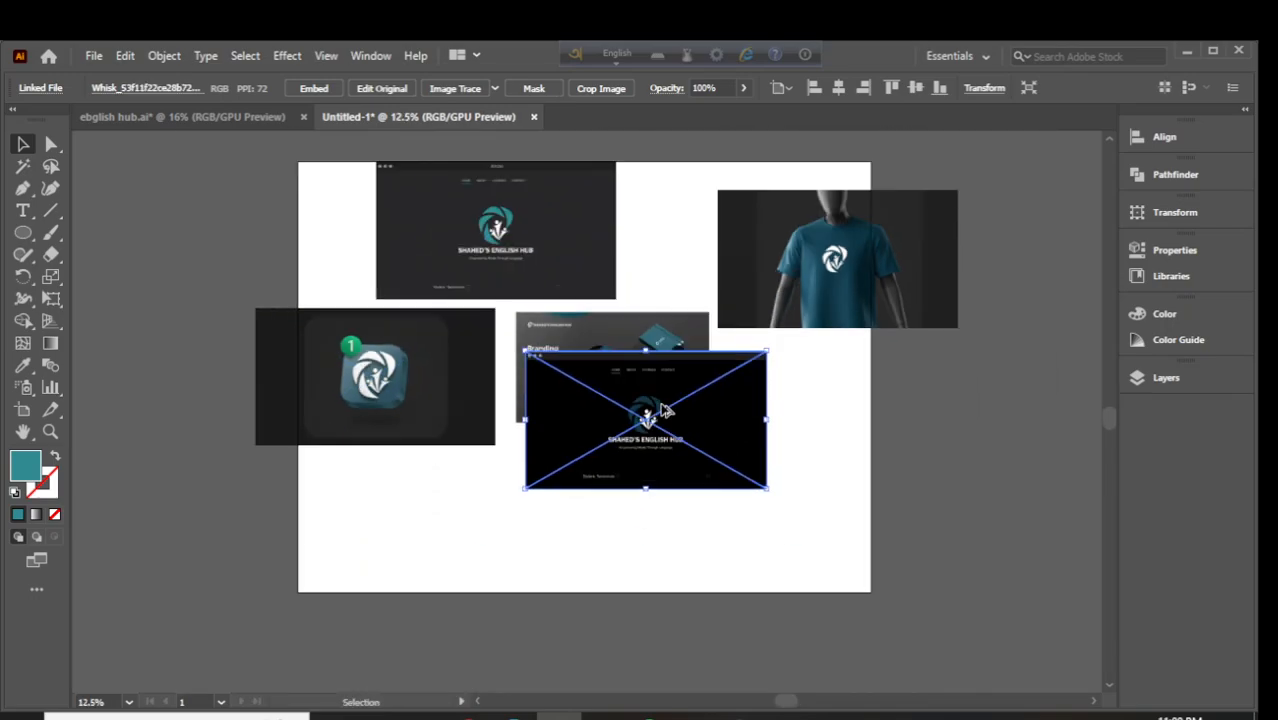
pyautogui.scroll(-1, 645, 408)
pyautogui.hscroll(2, 773, 445)
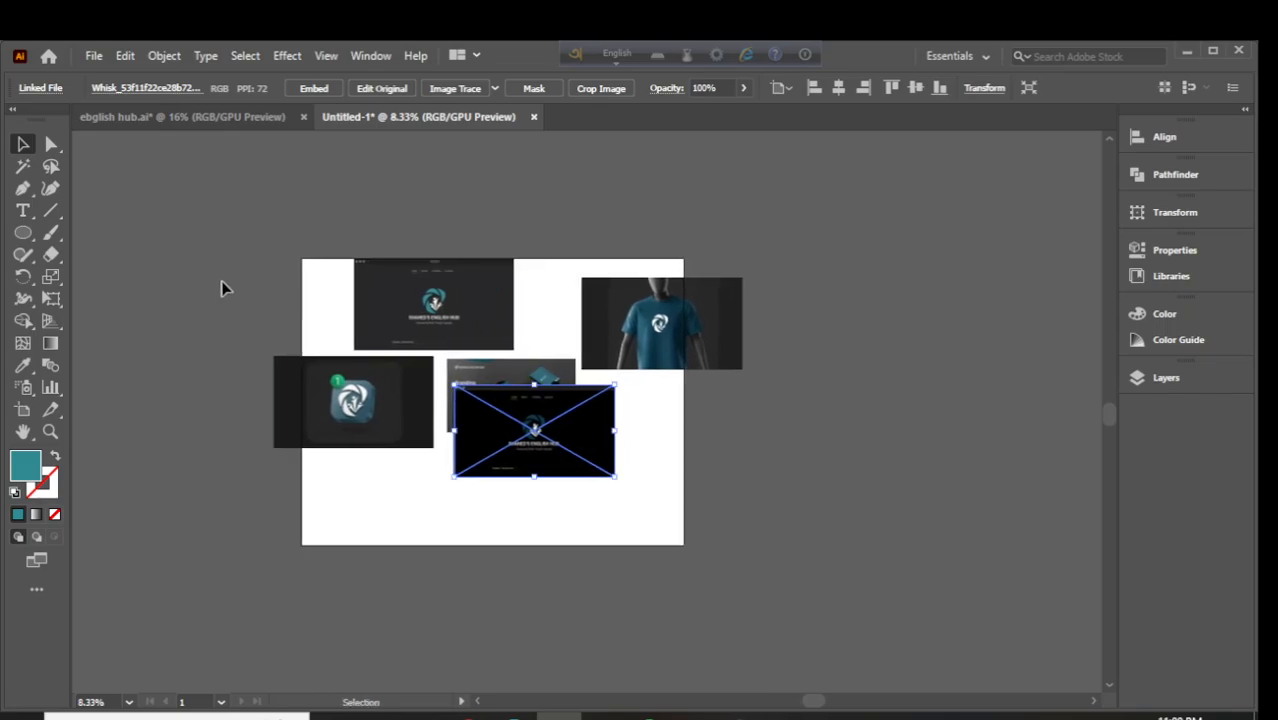
pyautogui.moveTo(222, 288); pyautogui.dragTo(636, 497)
pyautogui.moveTo(636, 364); pyautogui.dragTo(968, 382)
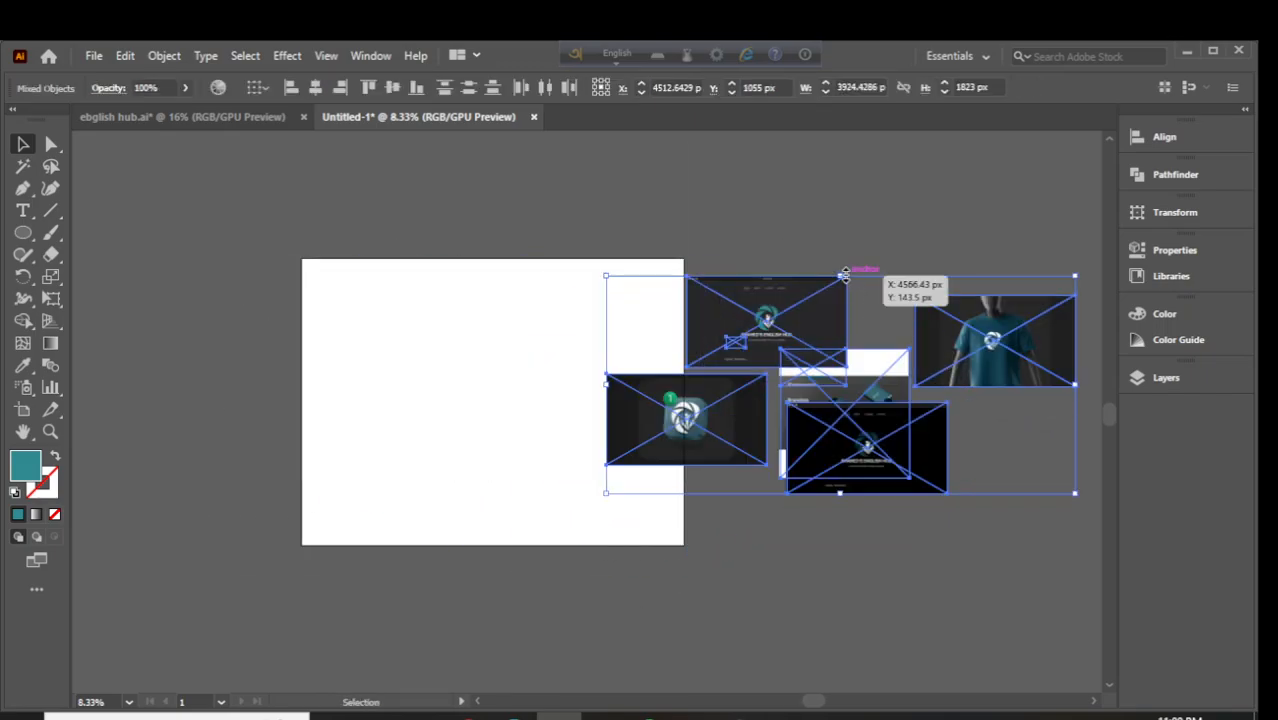
pyautogui.moveTo(845, 272); pyautogui.dragTo(955, 440)
pyautogui.click(762, 382)
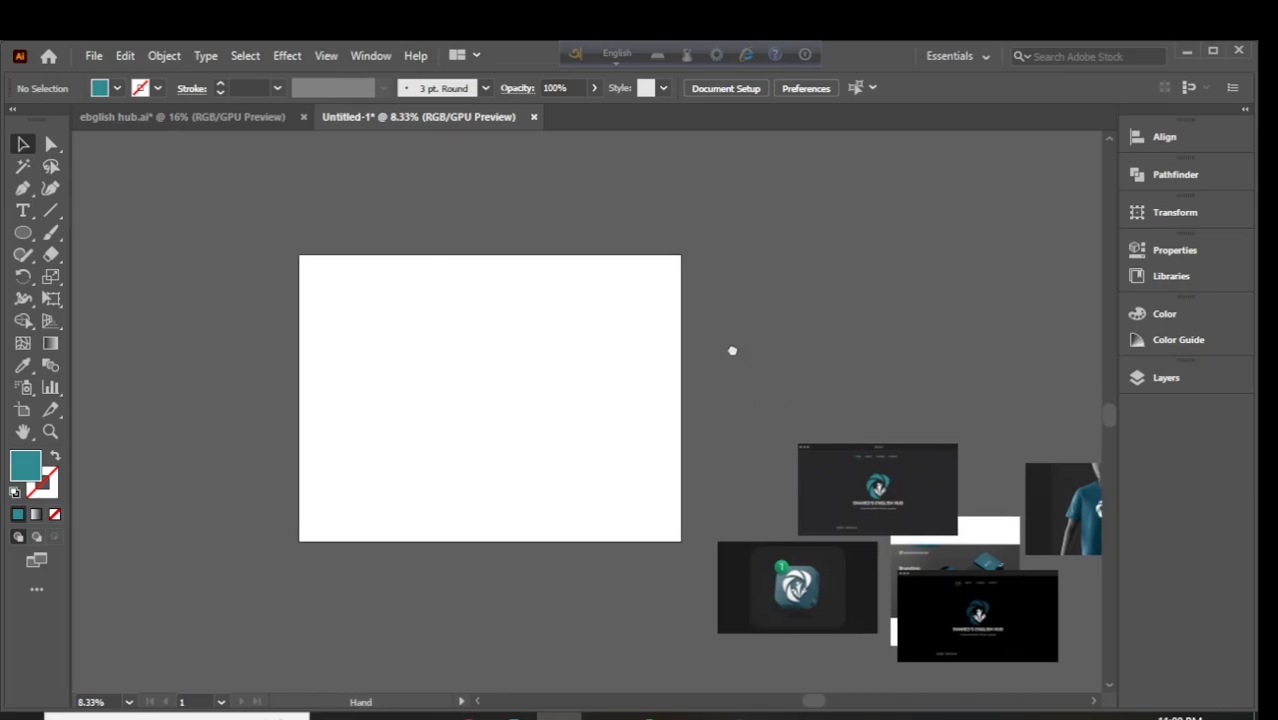
pyautogui.moveTo(732, 350); pyautogui.dragTo(608, 304)
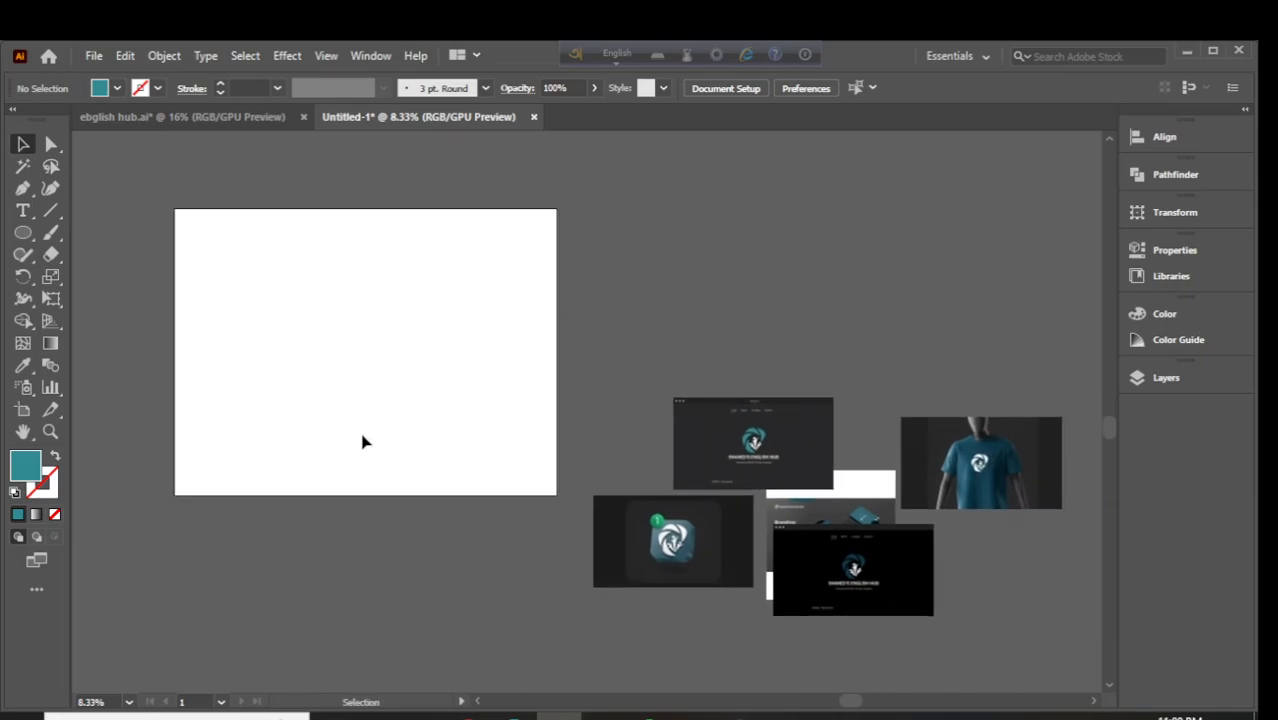
# Check the ebglish hub.ai layout again and draw a teal rectangle across the full width of the Untitled-1 artboard's upper third
pyautogui.click(215, 120)
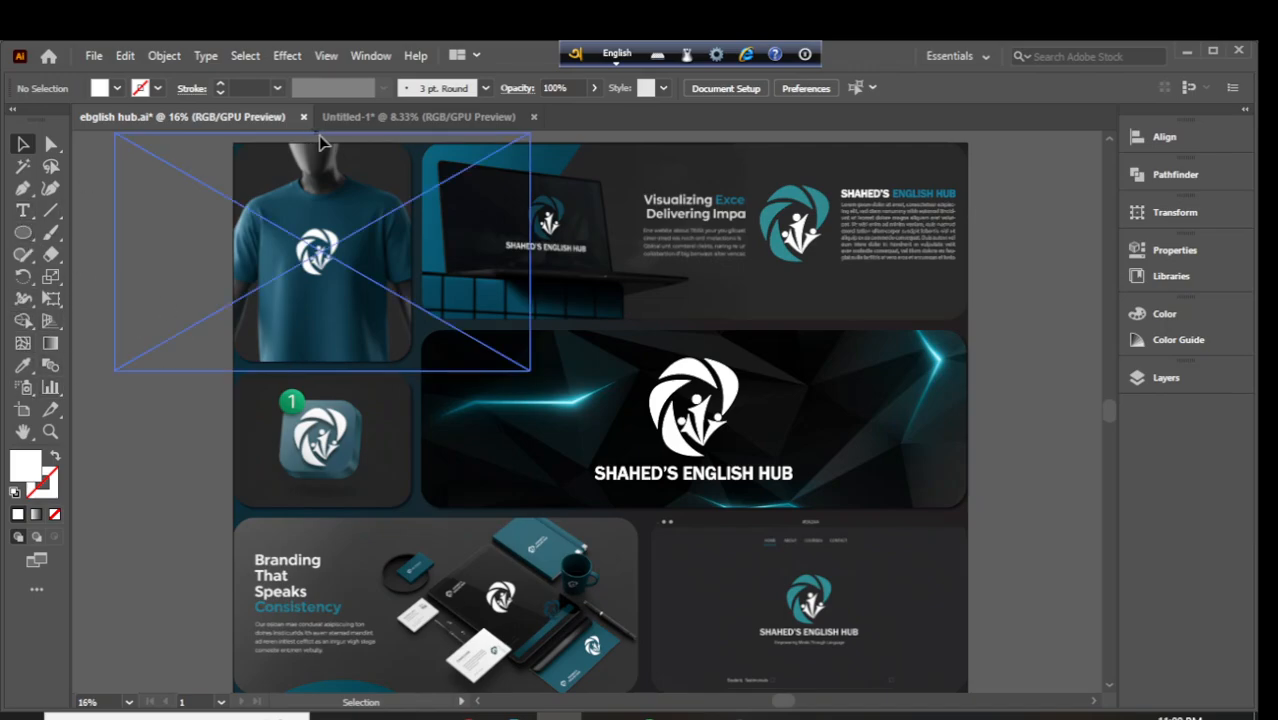
pyautogui.click(400, 117)
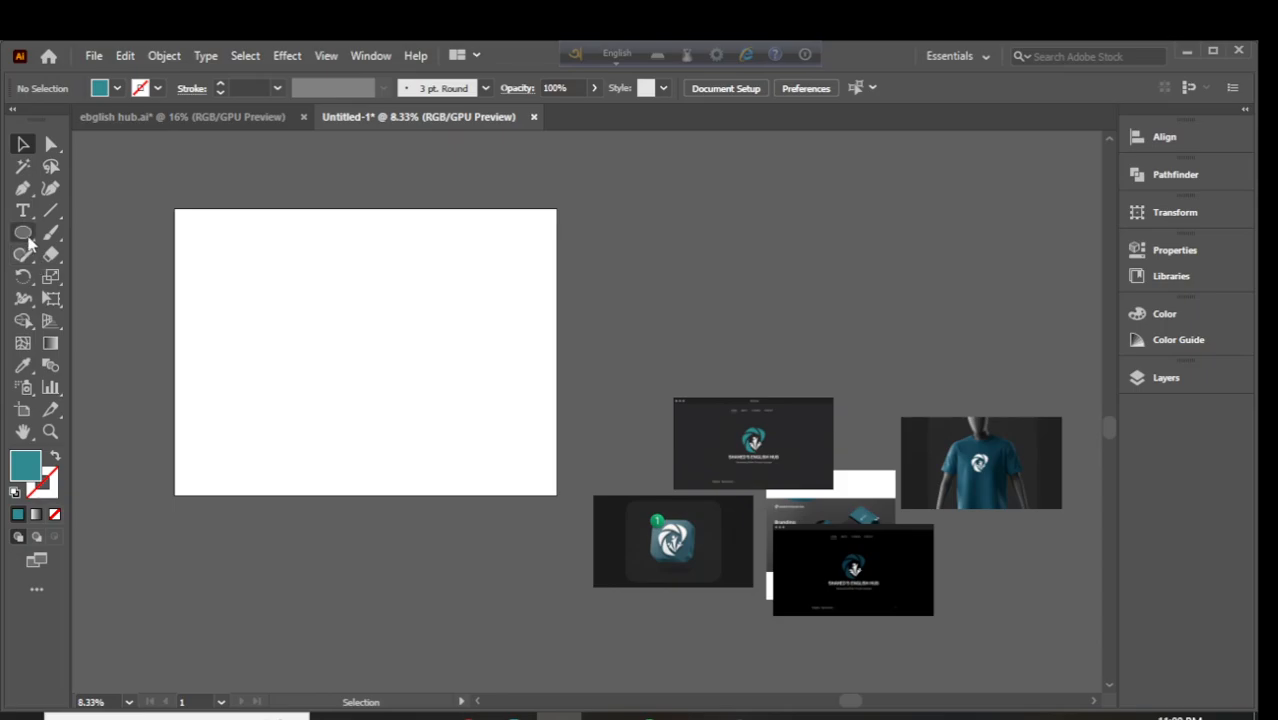
pyautogui.moveTo(28, 238); pyautogui.dragTo(100, 232)
pyautogui.moveTo(176, 209); pyautogui.dragTo(557, 311)
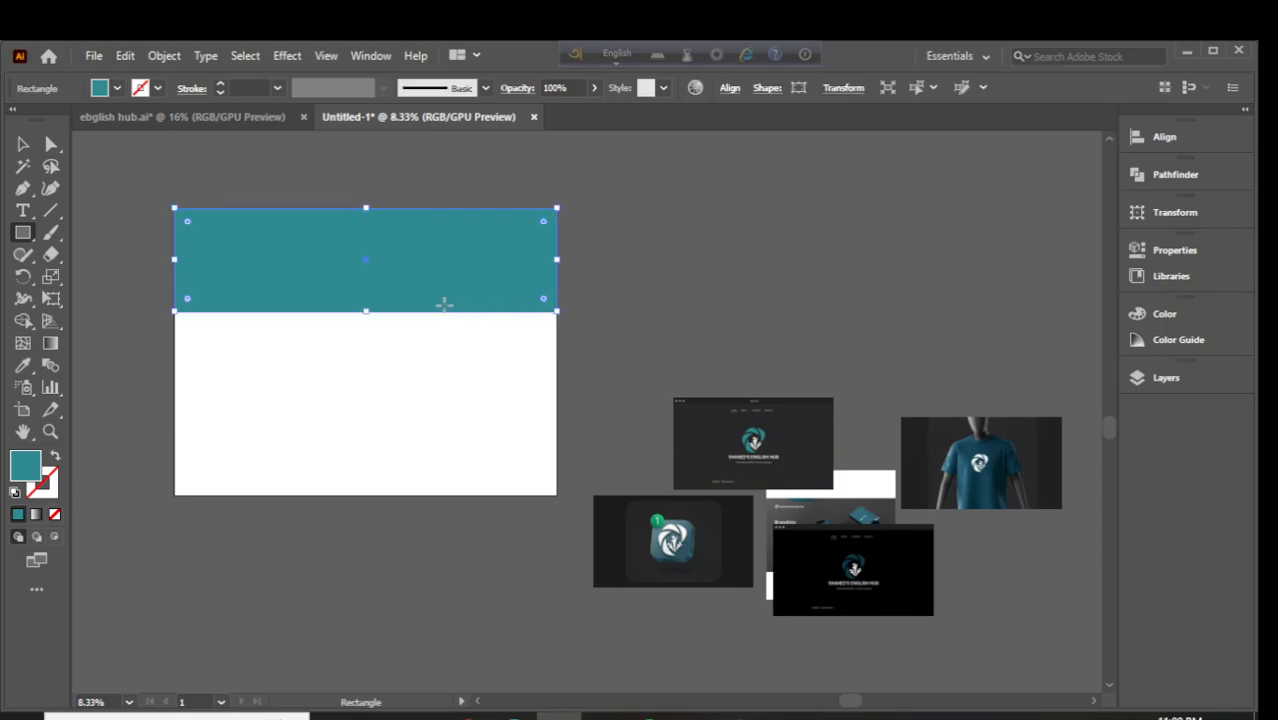
# Copy the teal rectangle straight down with a narrow gap beneath it, and repeat the duplication to make a third row
pyautogui.click(23, 144)
pyautogui.moveTo(328, 289); pyautogui.dragTo(340, 467)
pyautogui.hotkey('ctrl', 'z')
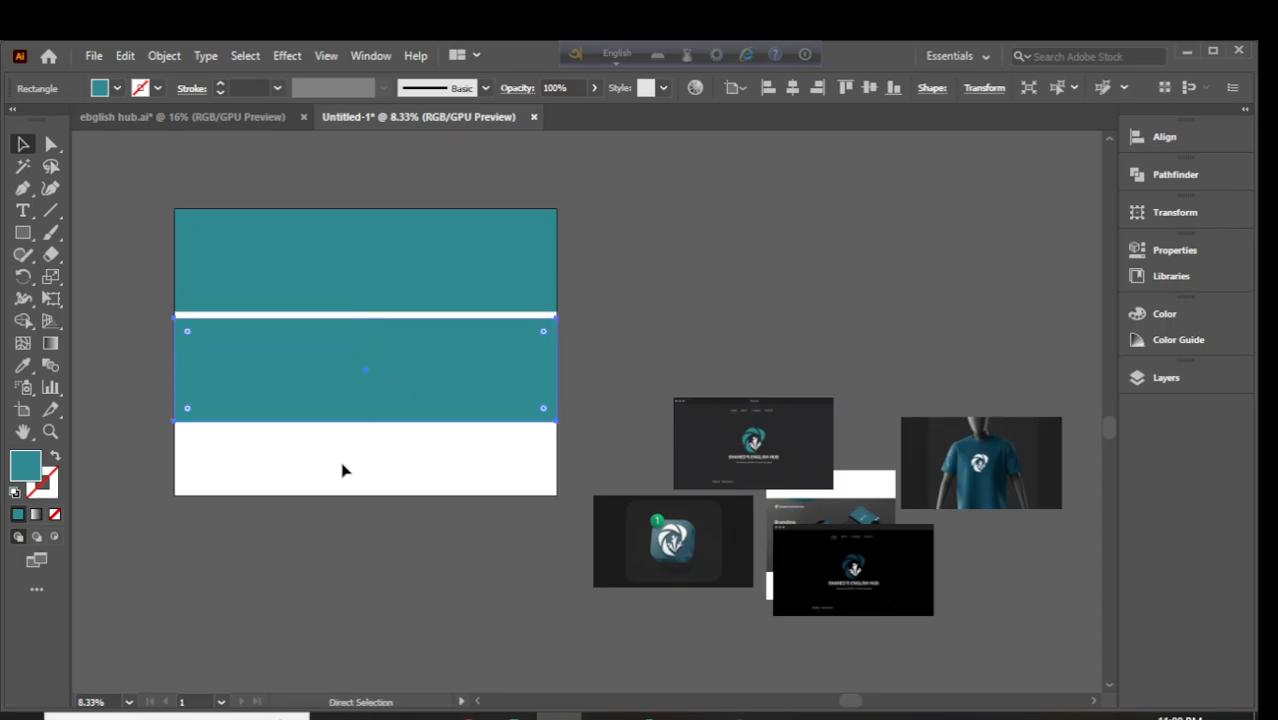
pyautogui.hotkey('ctrl', 'z')
pyautogui.moveTo(337, 289); pyautogui.dragTo(336, 403)
pyautogui.hotkey('ctrl', 'd')
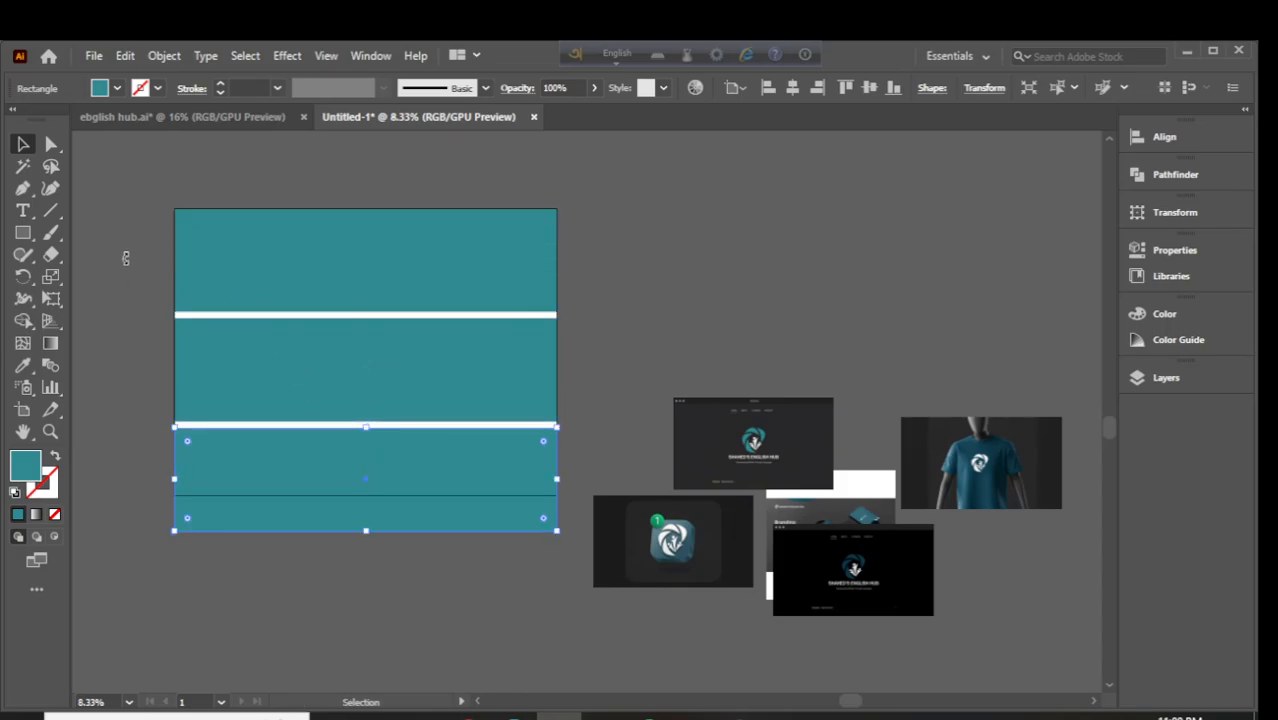
# Shrink the three teal rows together vertically so the bottom row ends at the artboard's lower edge
pyautogui.moveTo(153, 203); pyautogui.dragTo(414, 537)
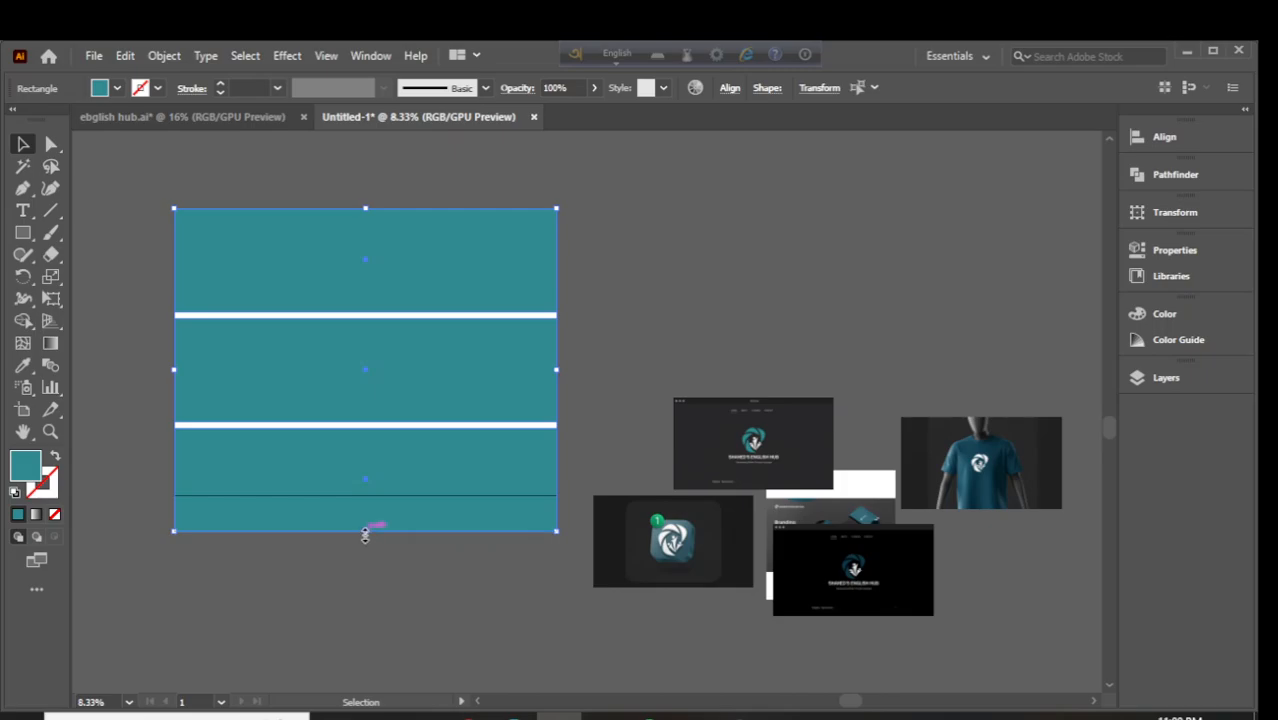
pyautogui.moveTo(365, 535); pyautogui.dragTo(355, 493)
pyautogui.click(658, 296)
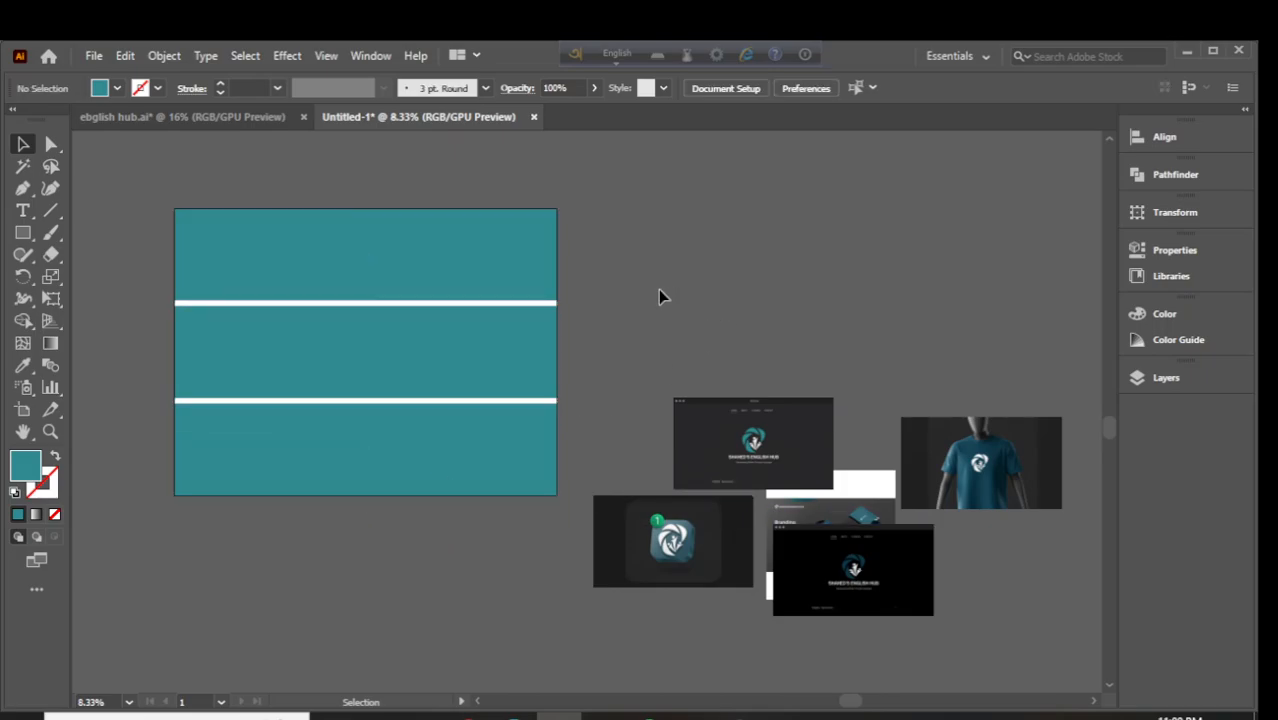
pyautogui.scroll(2, 380, 335)
pyautogui.scroll(-2, 480, 338)
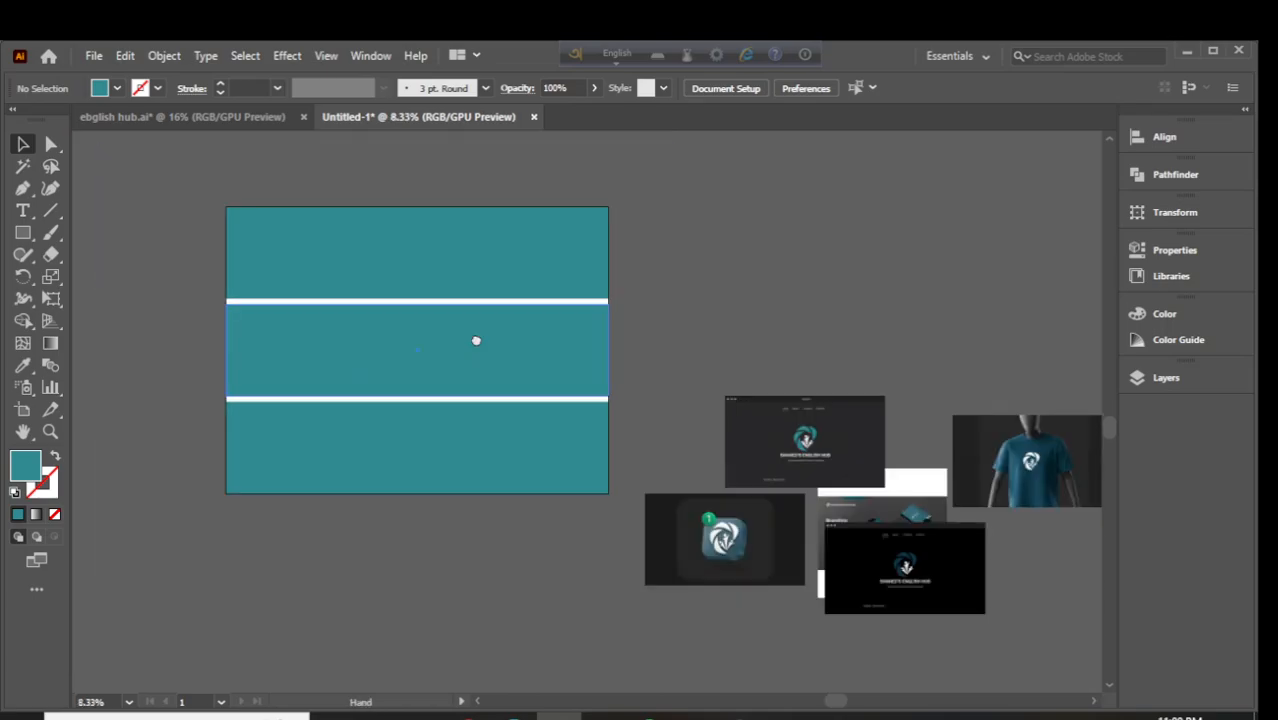
pyautogui.scroll(1, 573, 328)
# Split the top row by narrowing its rectangle to about a third of the width and stretching a copy to the artboard's right edge
pyautogui.click(787, 300)
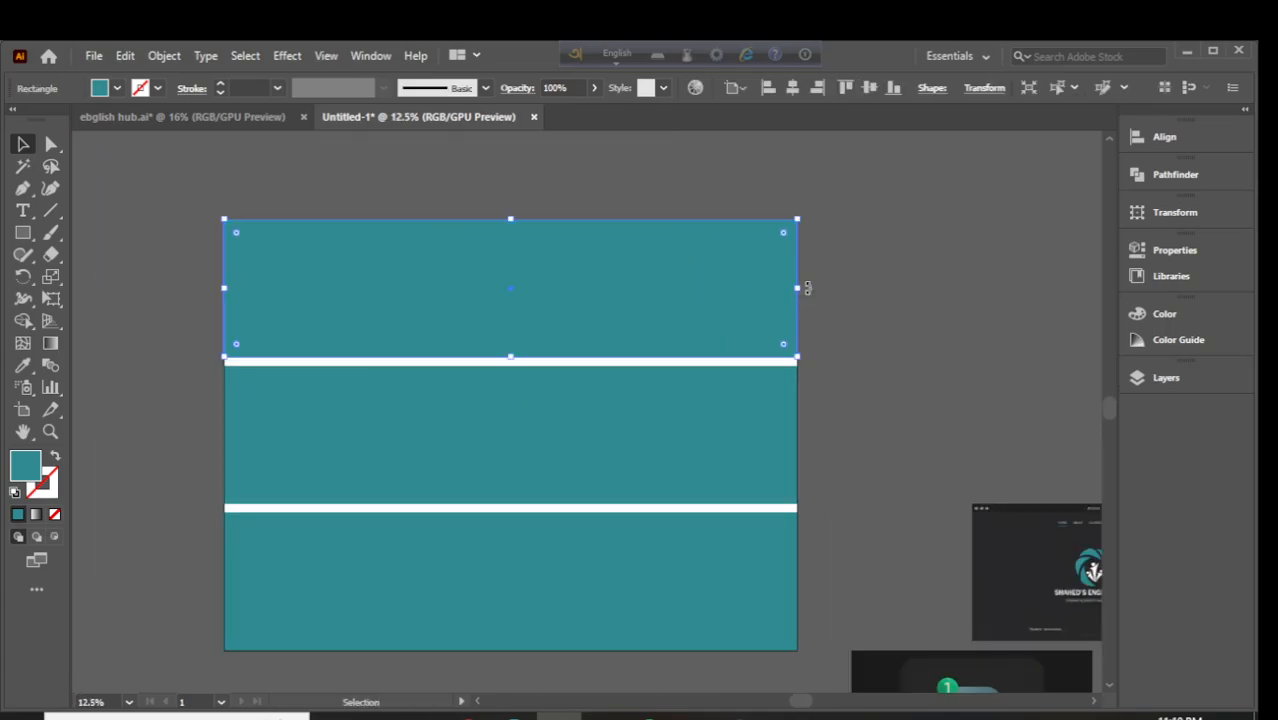
pyautogui.moveTo(799, 288); pyautogui.dragTo(522, 326)
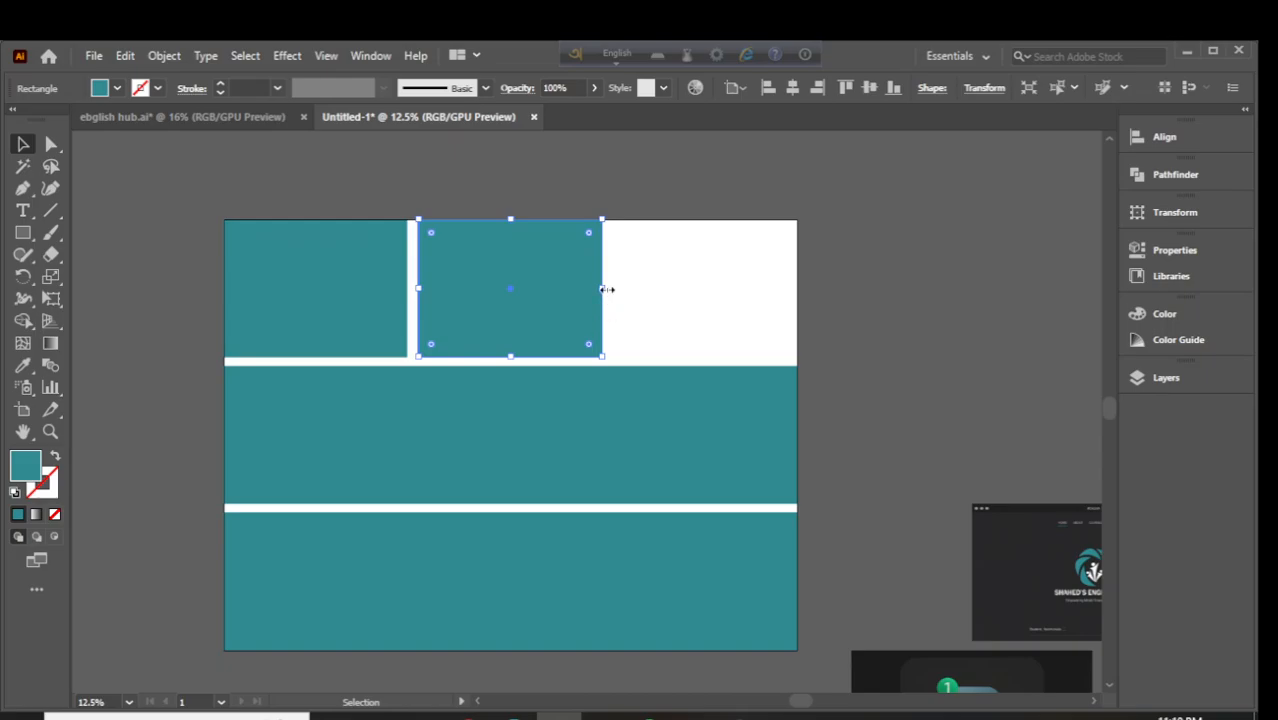
pyautogui.moveTo(607, 289); pyautogui.dragTo(805, 296)
pyautogui.click(856, 291)
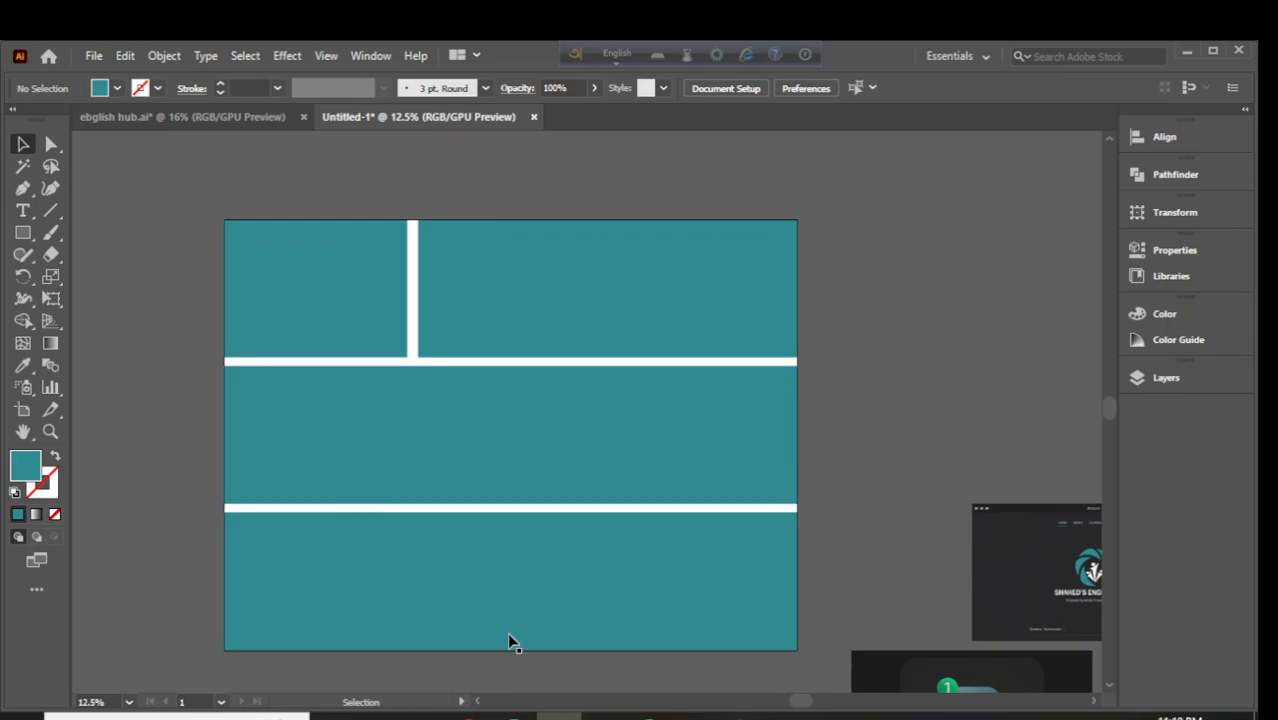
# Split the middle row into a narrow left and a wide right rectangle, matching the vertical gap of the top row
pyautogui.click(490, 432)
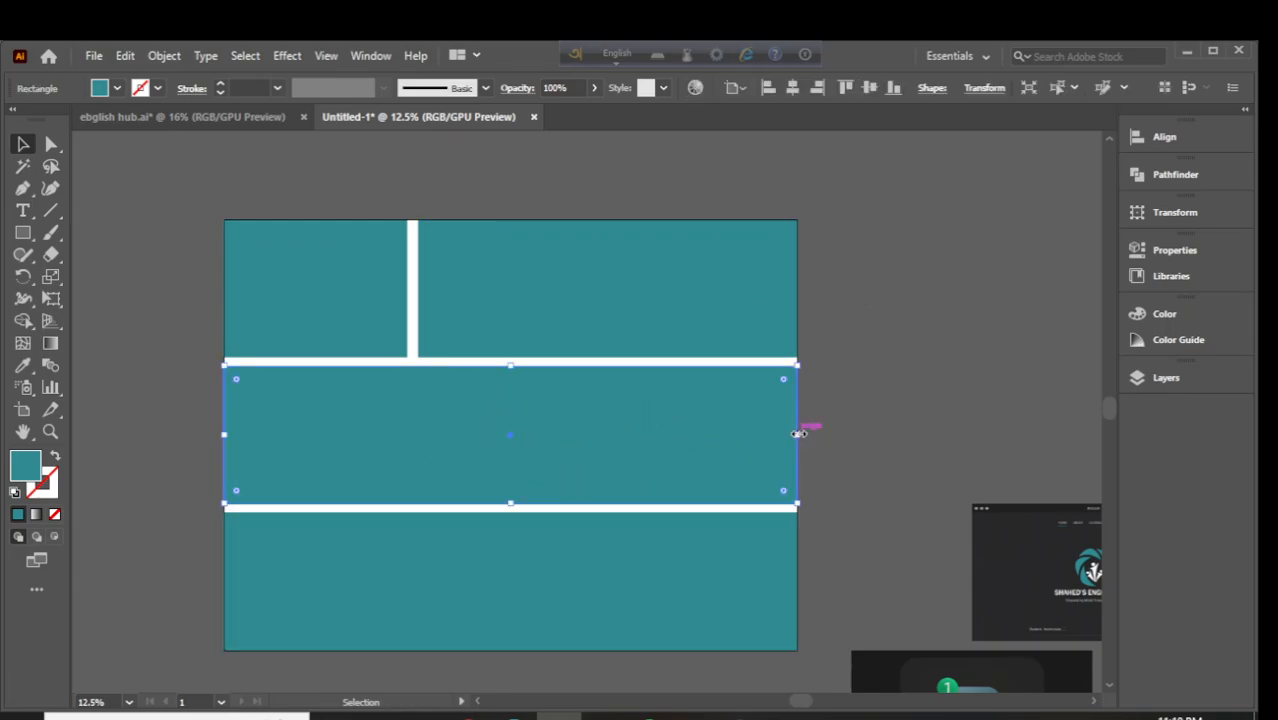
pyautogui.moveTo(797, 434)
pyautogui.mouseDown()
pyautogui.moveTo(407, 434)
pyautogui.moveTo(528, 451)
pyautogui.moveTo(534, 437)
pyautogui.moveTo(513, 434)
pyautogui.moveTo(797, 437)
pyautogui.mouseUp()
pyautogui.scroll(-1, 636, 455)
pyautogui.click(176, 284)
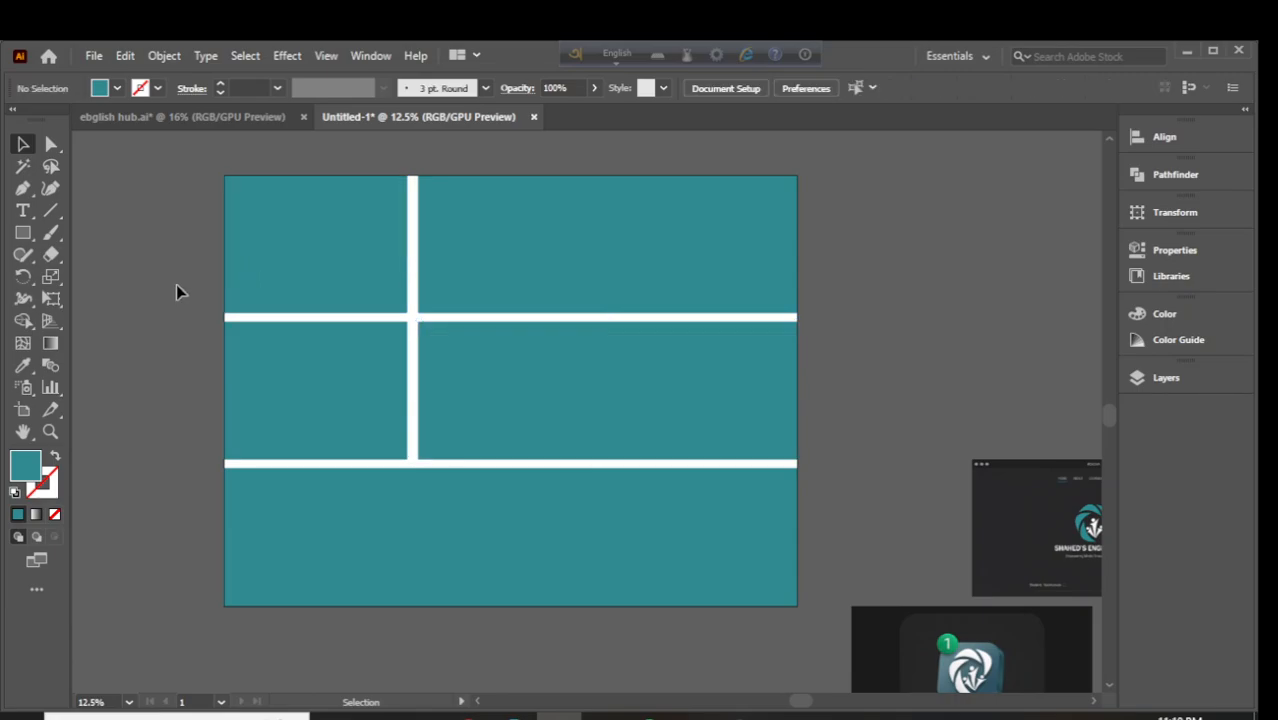
# Check the ebglish hub.ai layout and split the bottom row into a narrower left and a wider right rectangle with a narrow gap
pyautogui.click(199, 124)
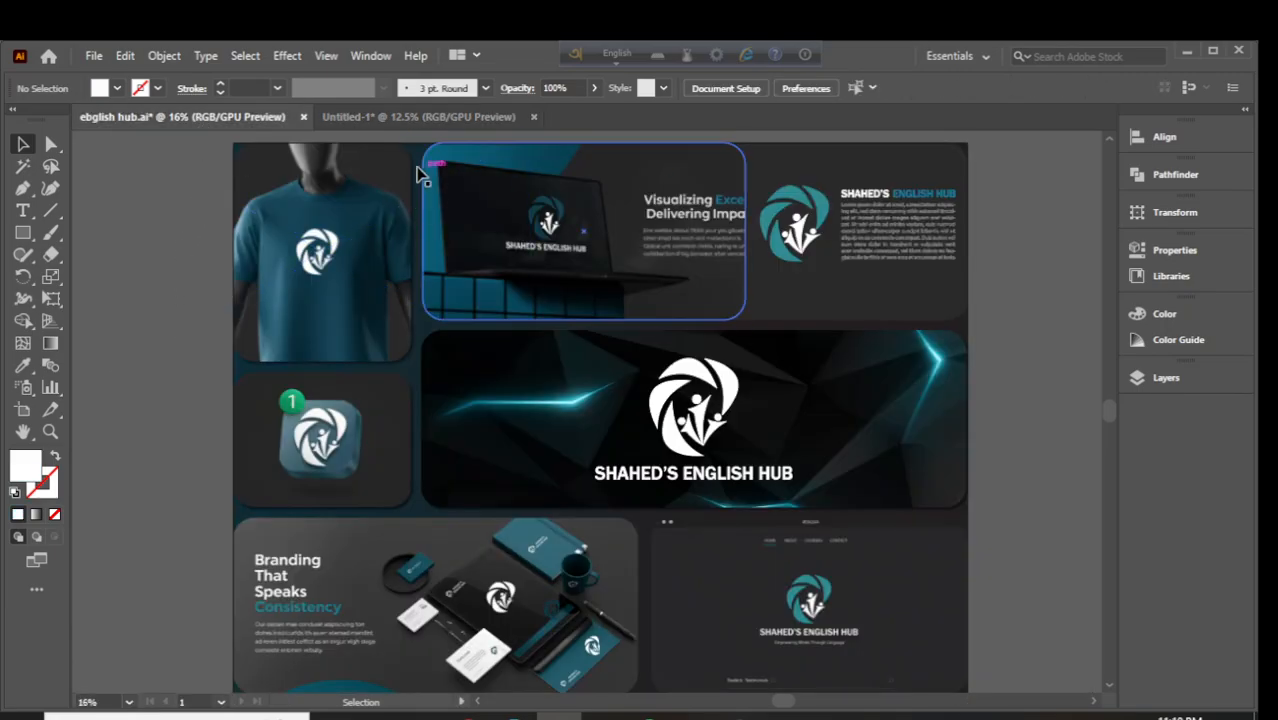
pyautogui.moveTo(422, 168); pyautogui.dragTo(393, 120)
pyautogui.click(396, 120)
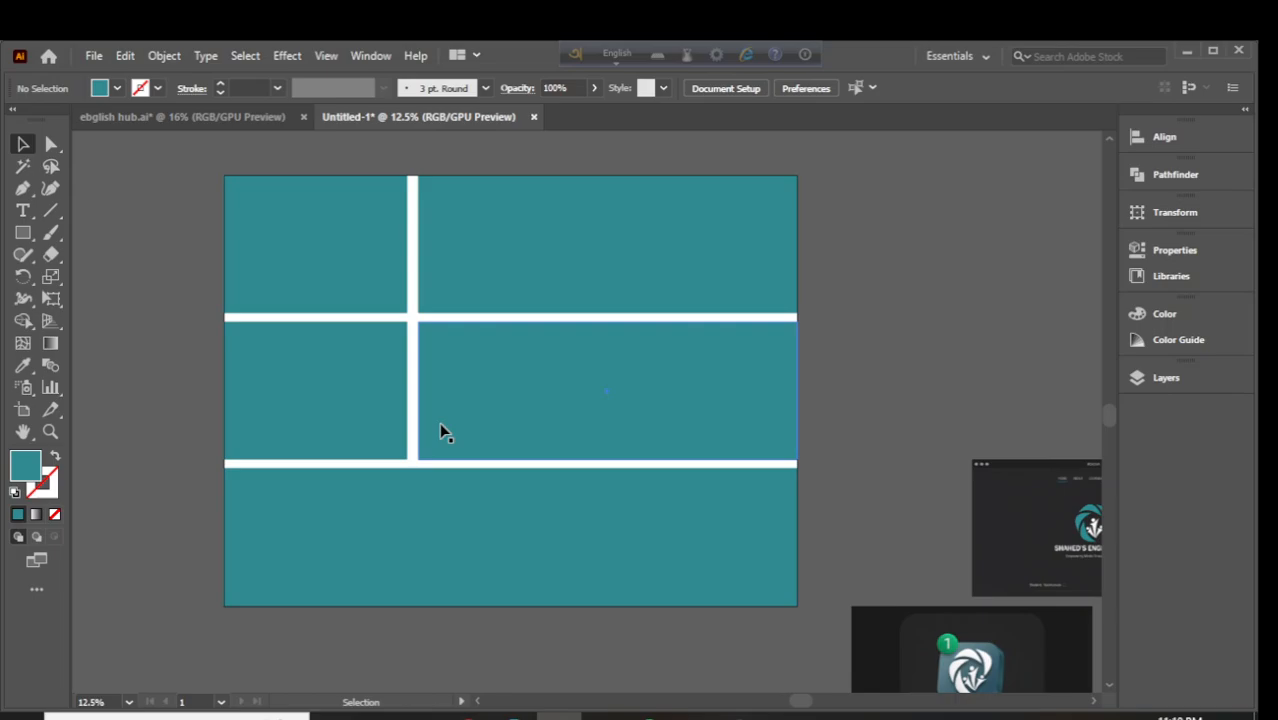
pyautogui.click(409, 536)
pyautogui.moveTo(797, 537); pyautogui.dragTo(481, 545)
pyautogui.scroll(-1, 401, 570)
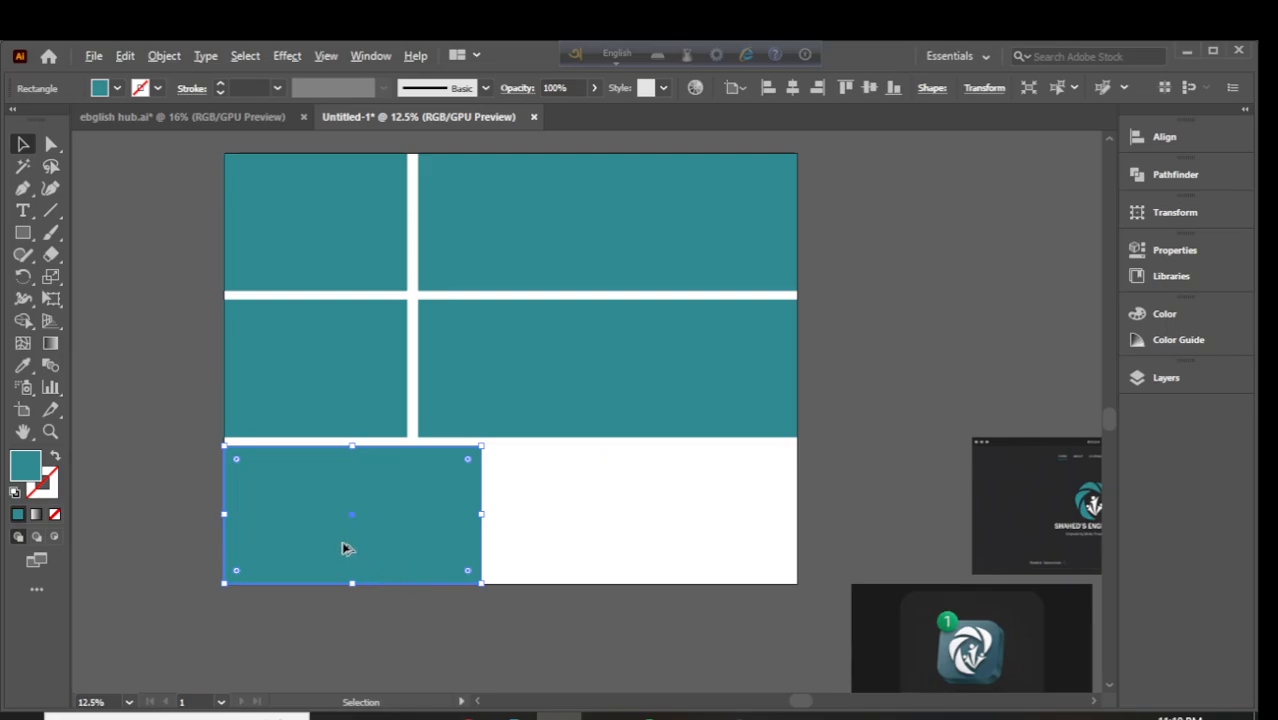
pyautogui.moveTo(343, 548); pyautogui.dragTo(614, 531)
pyautogui.moveTo(750, 516); pyautogui.dragTo(797, 516)
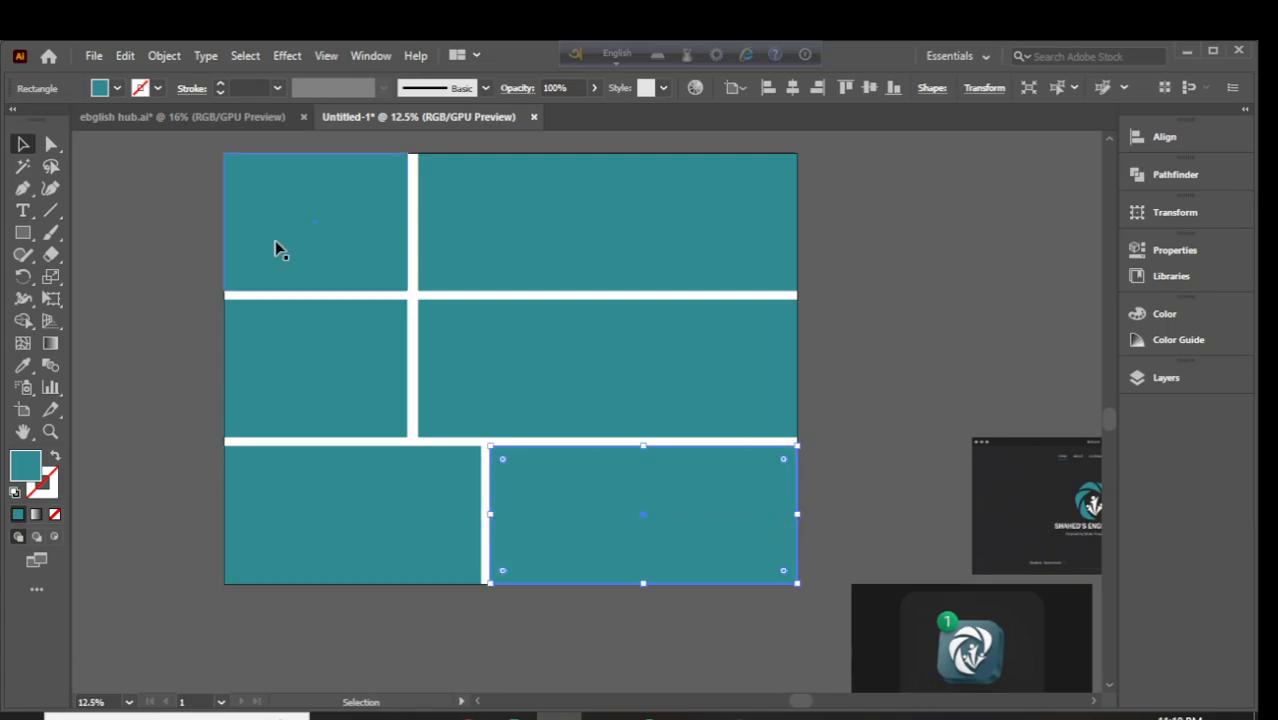
# Compare the rectangle grid in Untitled-1 with the ebglish hub.ai layout, especially the two stacked tiles on the left
pyautogui.click(172, 117)
pyautogui.click(414, 122)
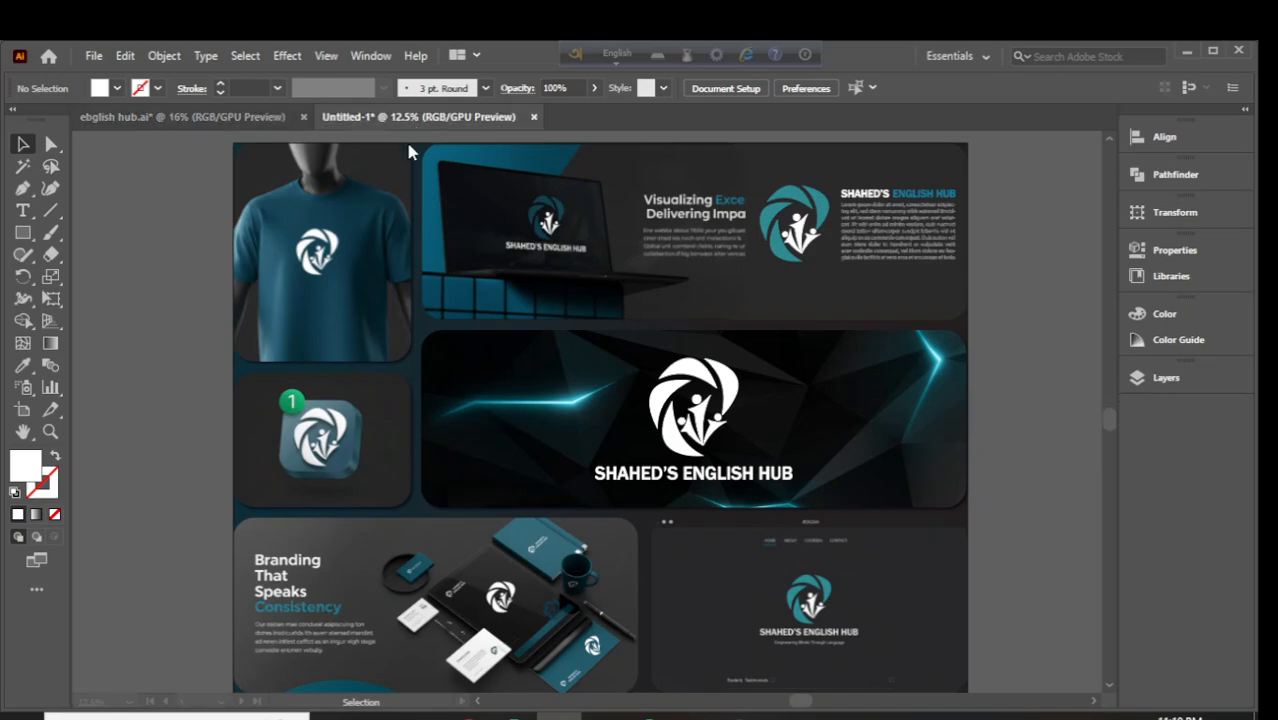
pyautogui.click(394, 394)
pyautogui.keyDown('shift'); pyautogui.click(337, 257); pyautogui.keyUp('shift')
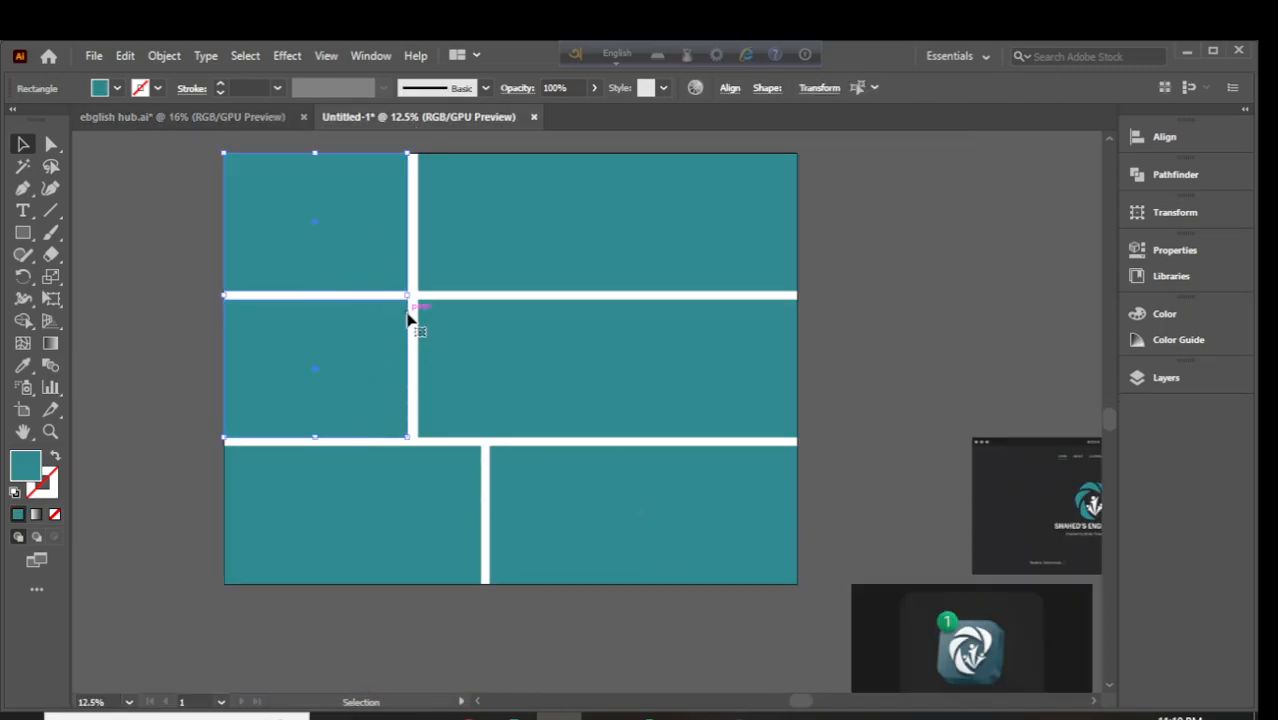
pyautogui.click(133, 315)
pyautogui.scroll(1, 266, 376)
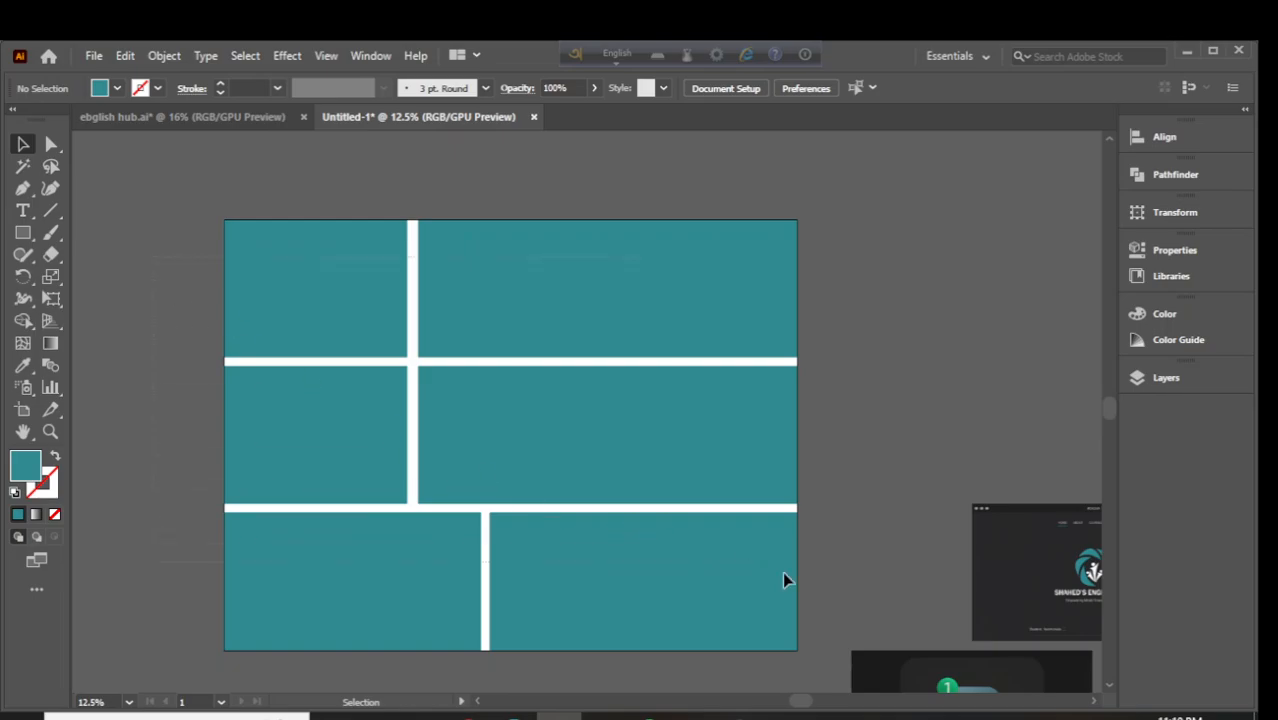
# Round the corners of all six teal rectangles to a radius of about 95 px
pyautogui.hotkey('ctrl', 'a')
pyautogui.click(958, 494)
pyautogui.hotkey('ctrl', 'a')
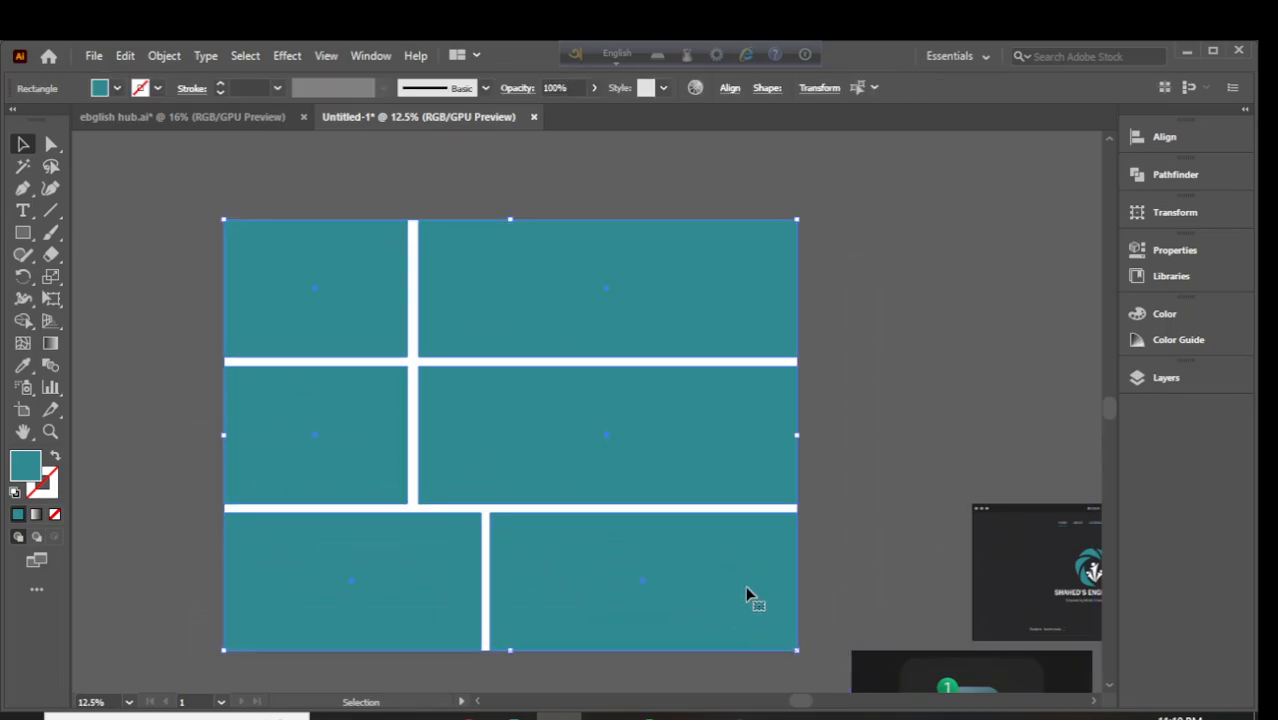
pyautogui.click(52, 145)
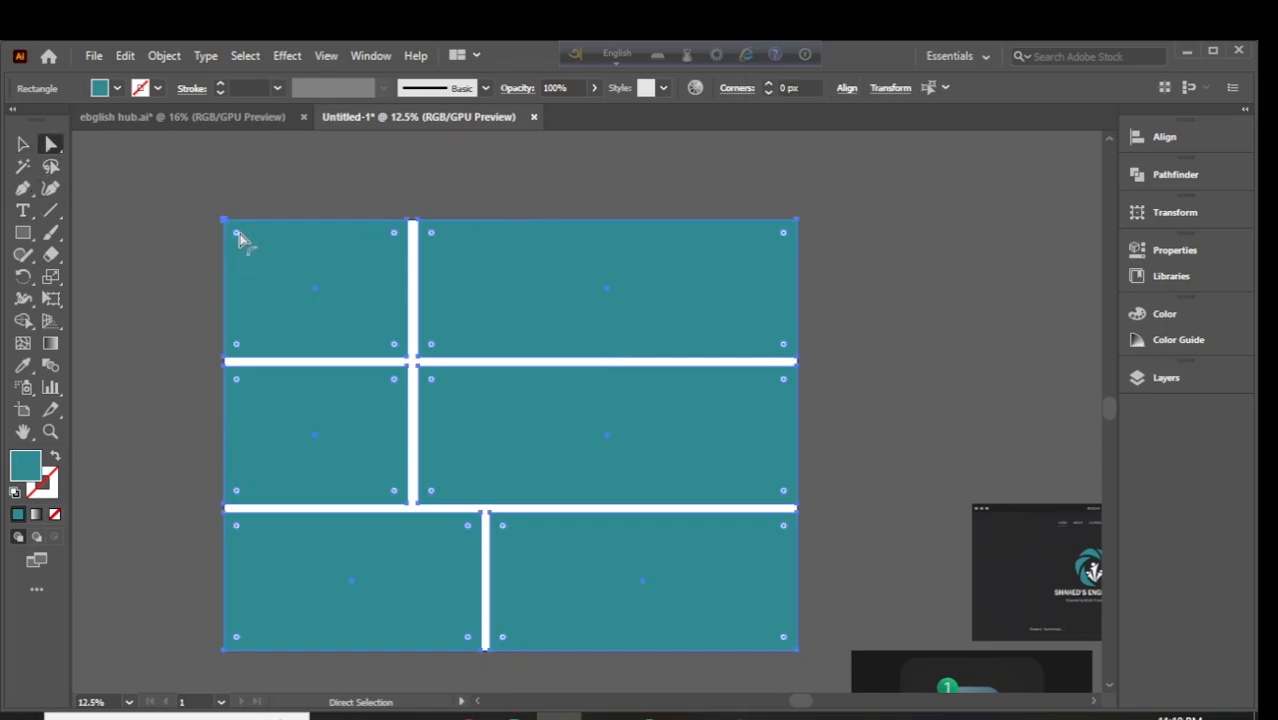
pyautogui.moveTo(240, 240); pyautogui.dragTo(241, 243)
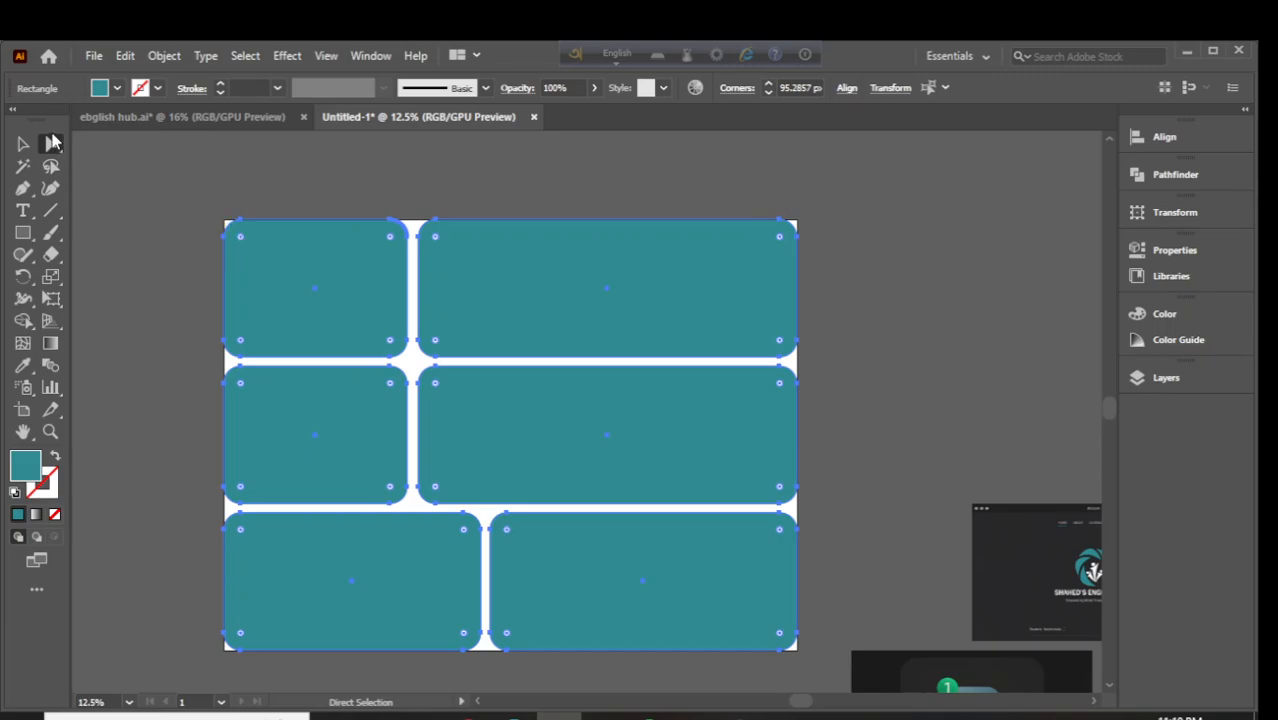
pyautogui.click(23, 143)
pyautogui.click(117, 231)
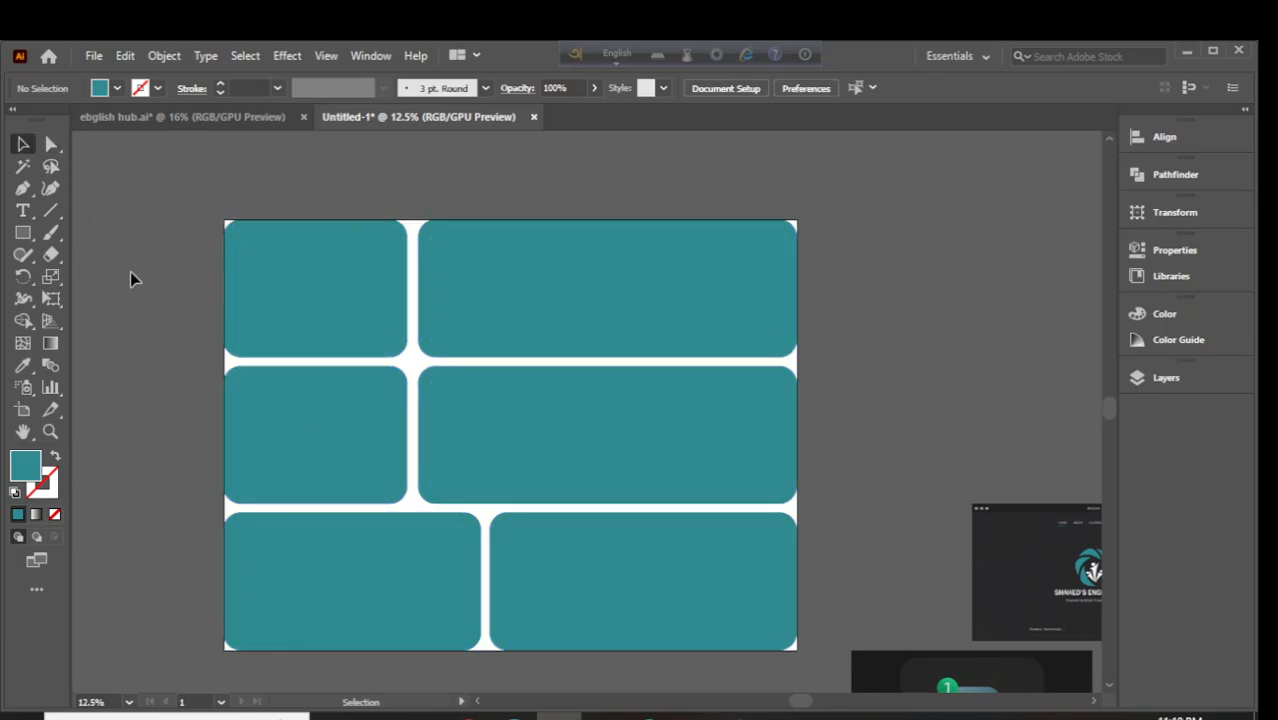
# Reduce the corner radius of all six rectangles to about 57 px and deselect them
pyautogui.hotkey('shift', '`')
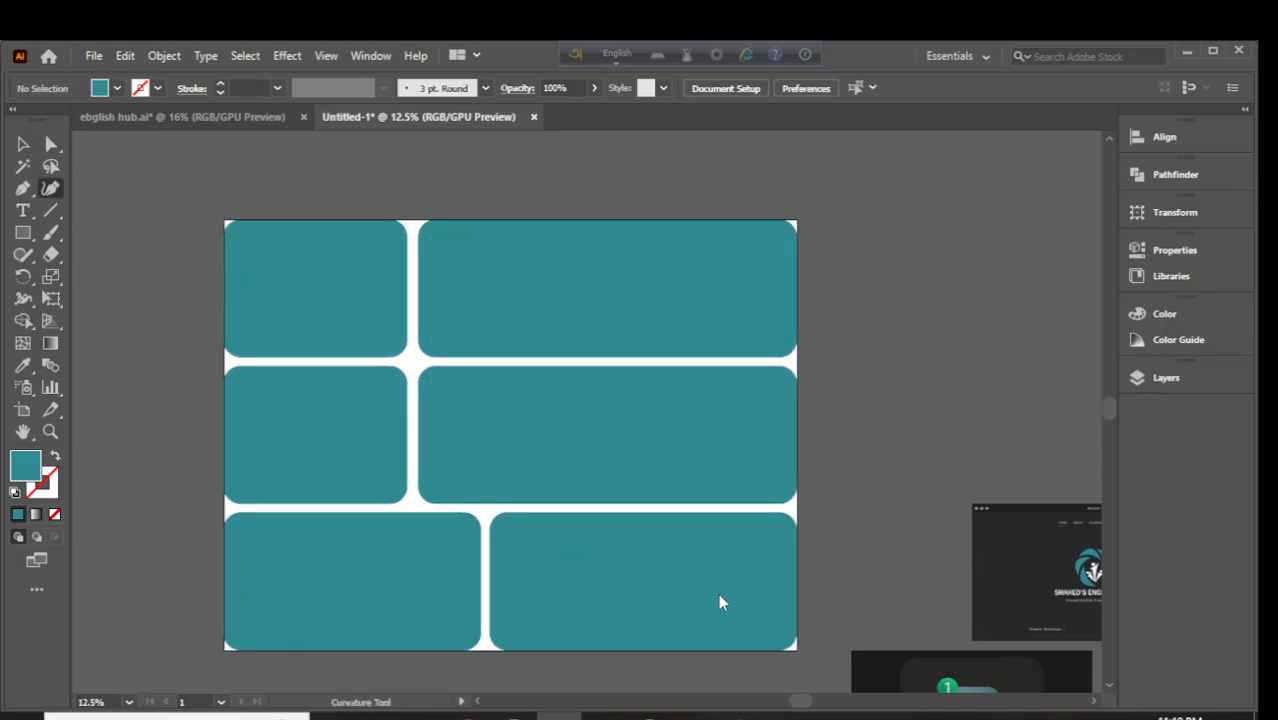
pyautogui.click(23, 144)
pyautogui.hotkey('ctrl', 'a')
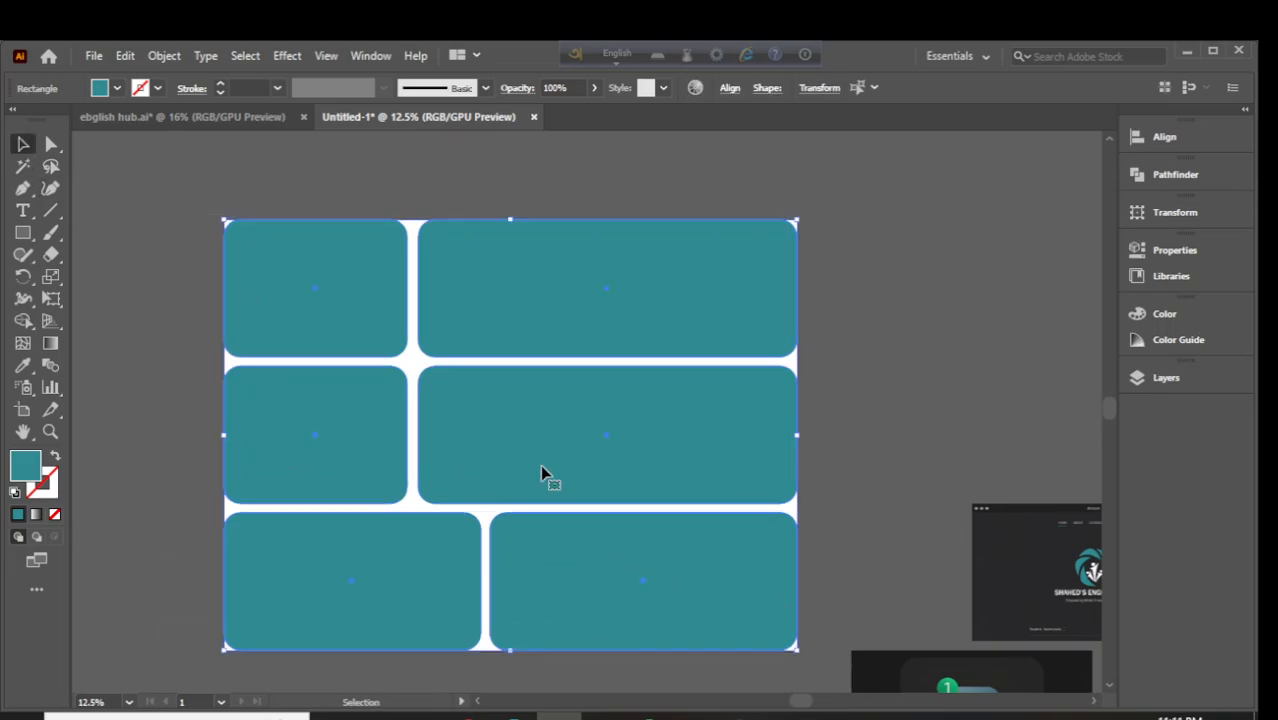
pyautogui.click(51, 148)
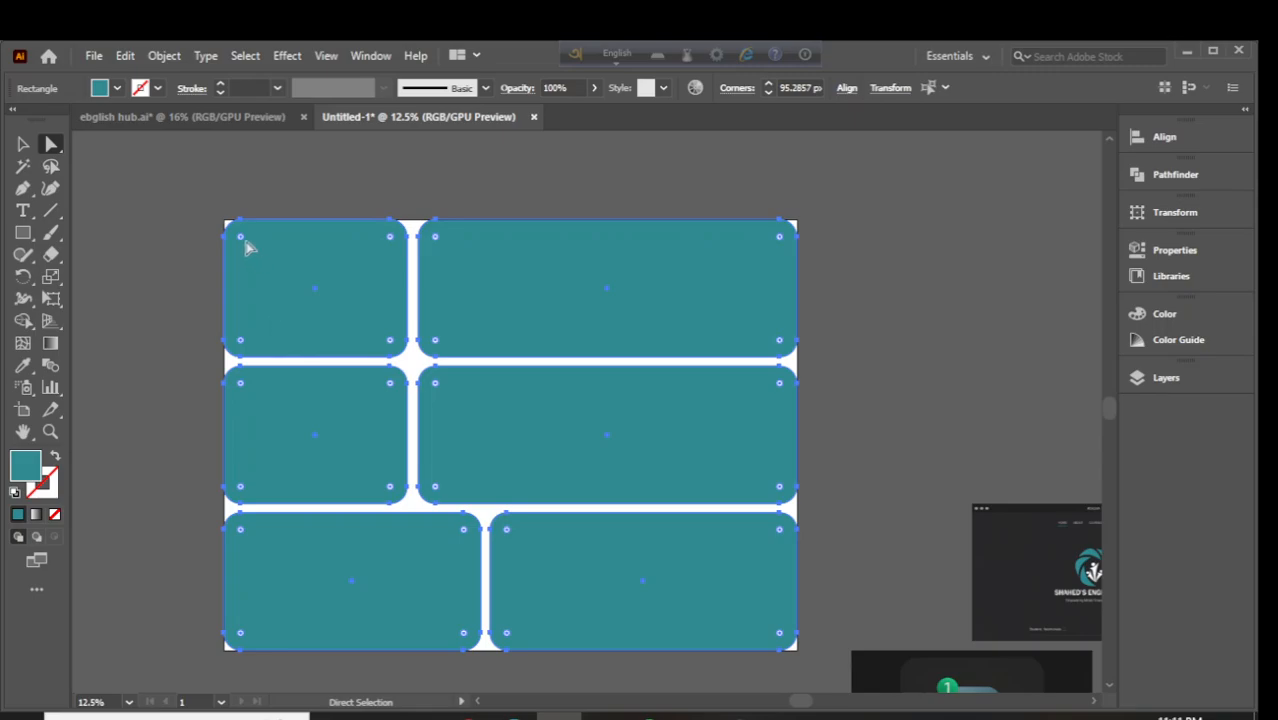
pyautogui.moveTo(241, 243); pyautogui.dragTo(231, 246)
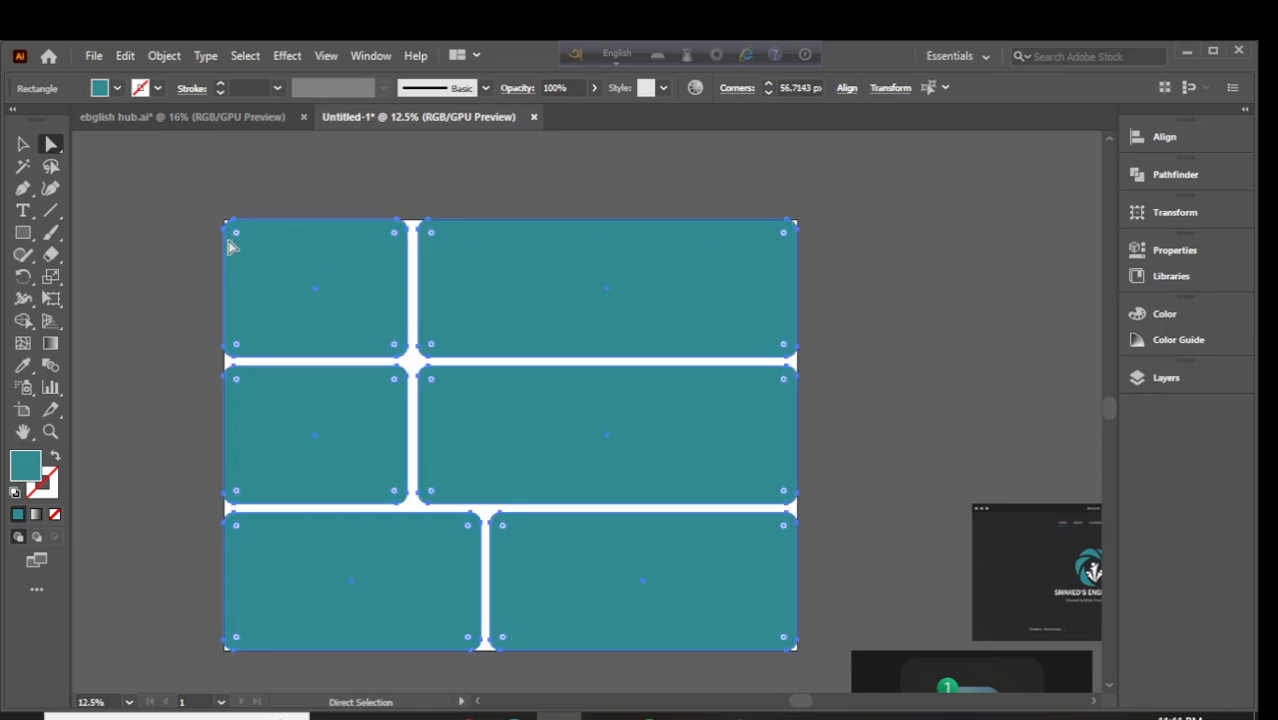
pyautogui.click(51, 211)
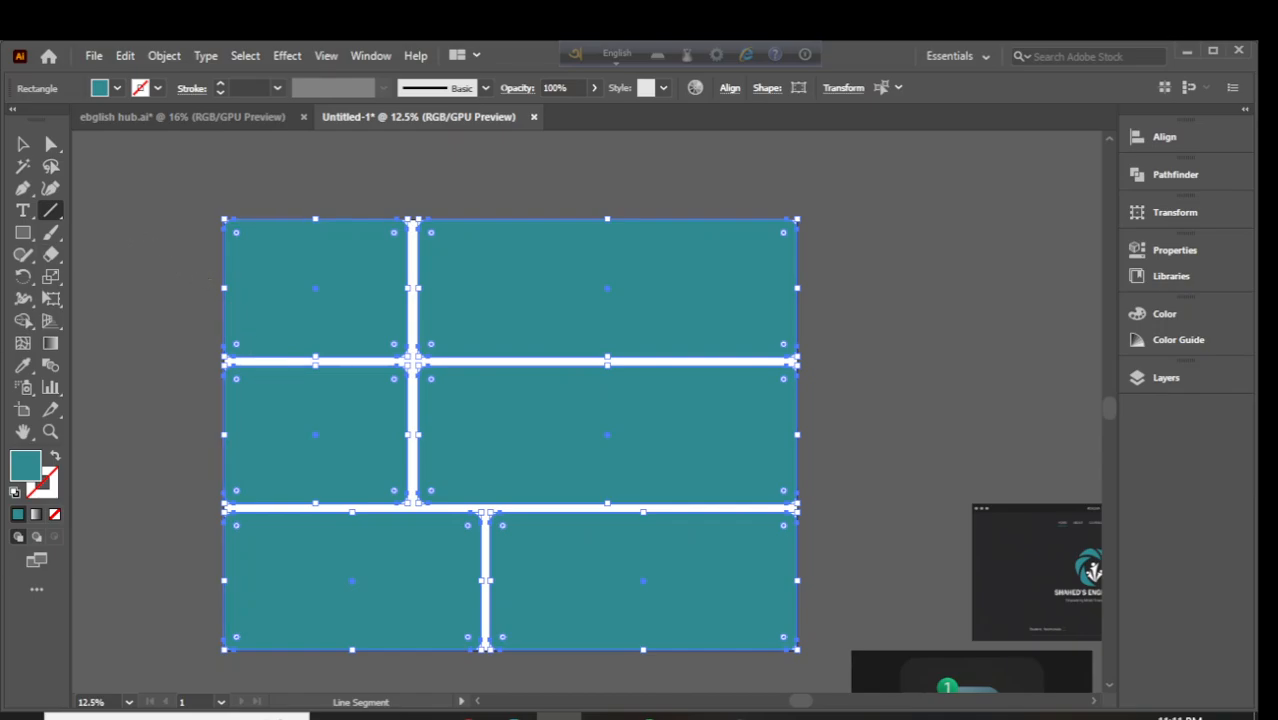
pyautogui.click(22, 146)
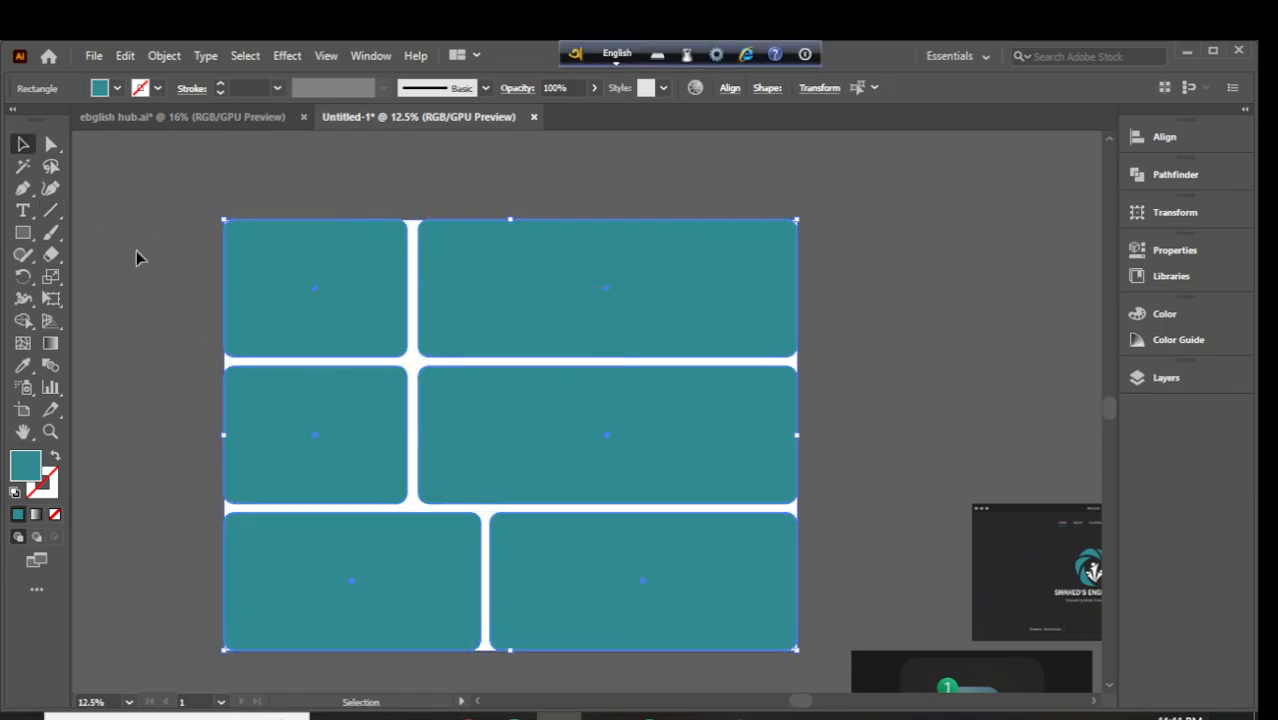
pyautogui.click(139, 251)
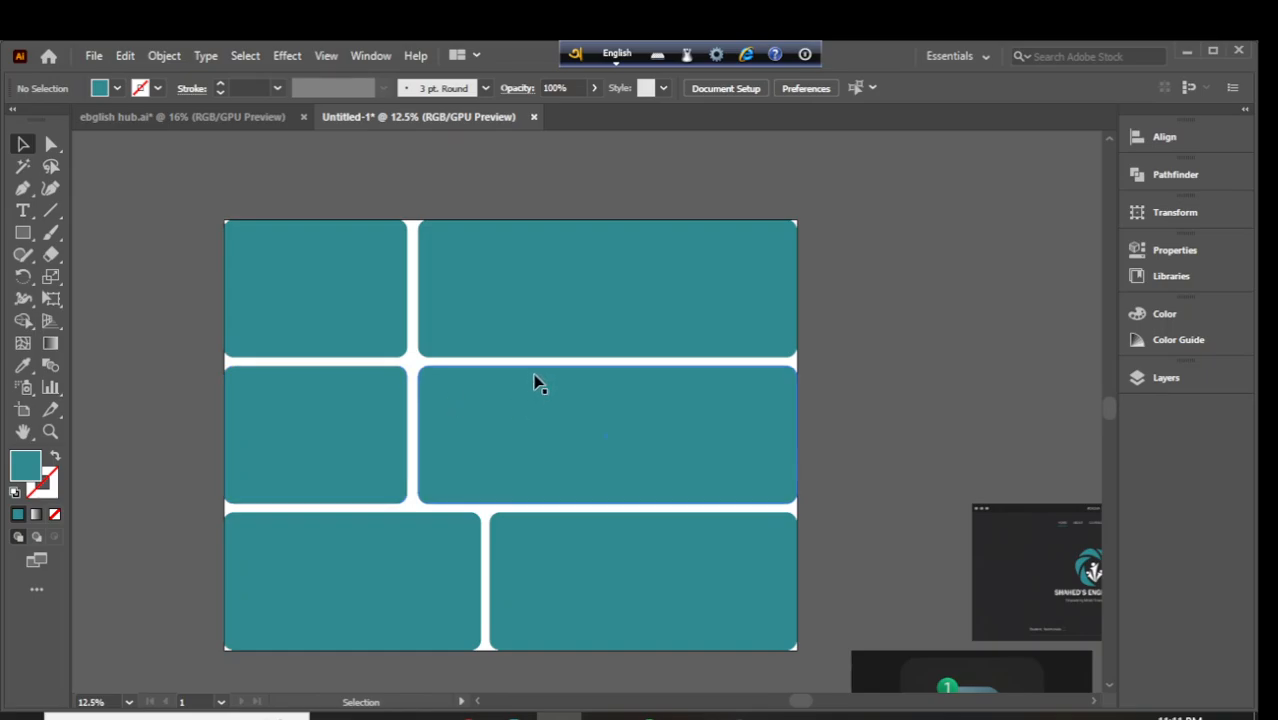
# Try moving the upper-right rectangle off the artboard and the grey web page image up beneath it, and undo both moves
pyautogui.scroll(-2, 533, 380)
pyautogui.hscroll(3, 419, 326)
pyautogui.moveTo(355, 262); pyautogui.dragTo(674, 256)
pyautogui.moveTo(618, 387); pyautogui.dragTo(653, 303)
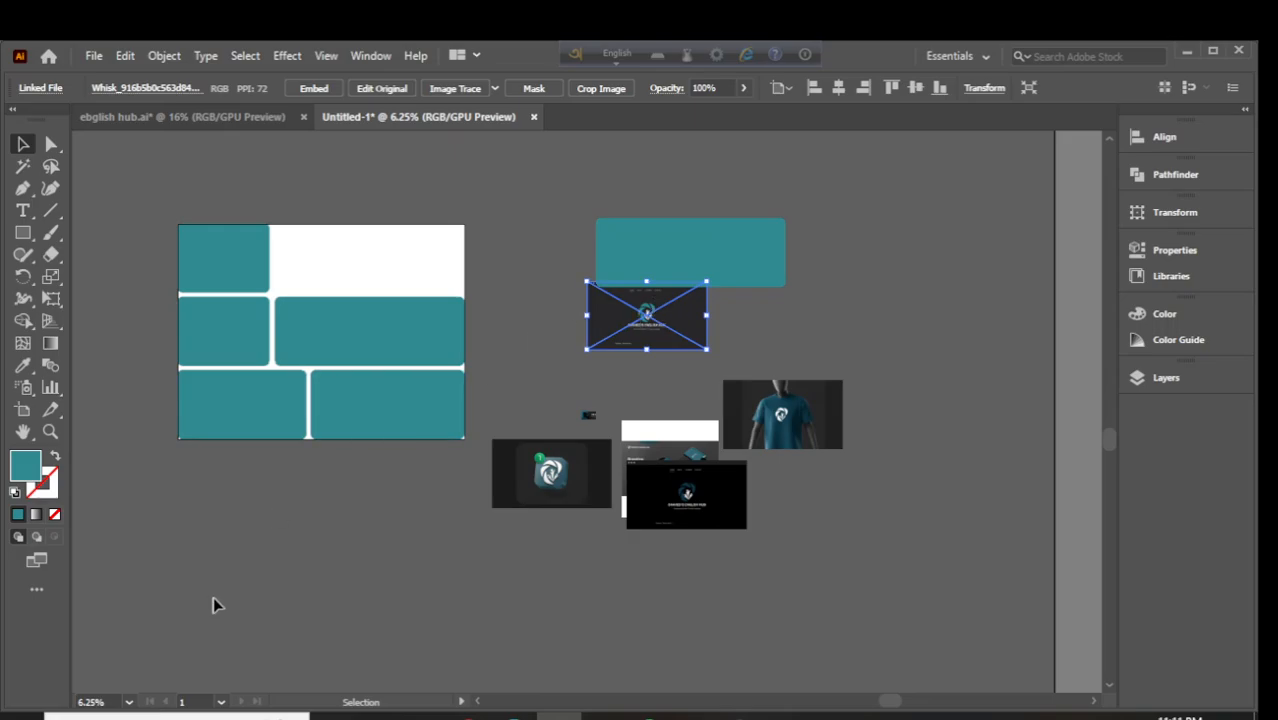
pyautogui.hotkey('ctrl', 'z')
pyautogui.hotkey('ctrl', 'z')
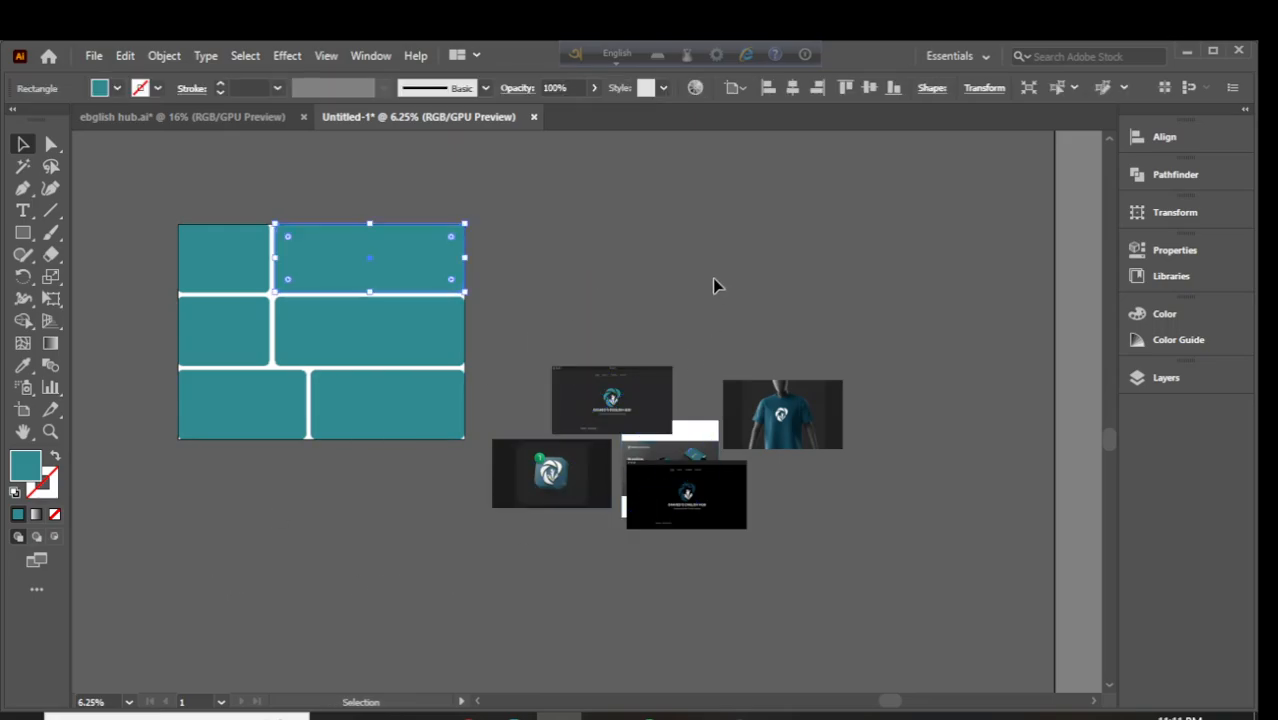
pyautogui.click(692, 278)
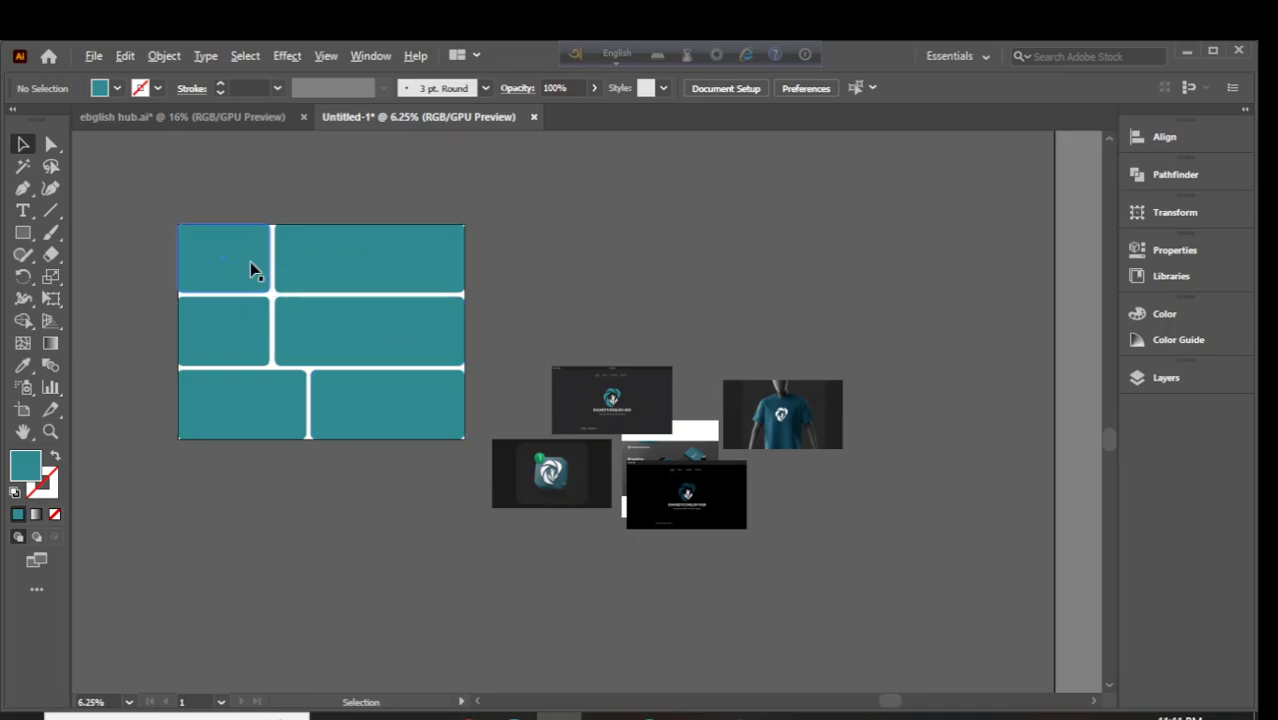
pyautogui.scroll(1, 252, 263)
pyautogui.moveTo(395, 277); pyautogui.dragTo(536, 293)
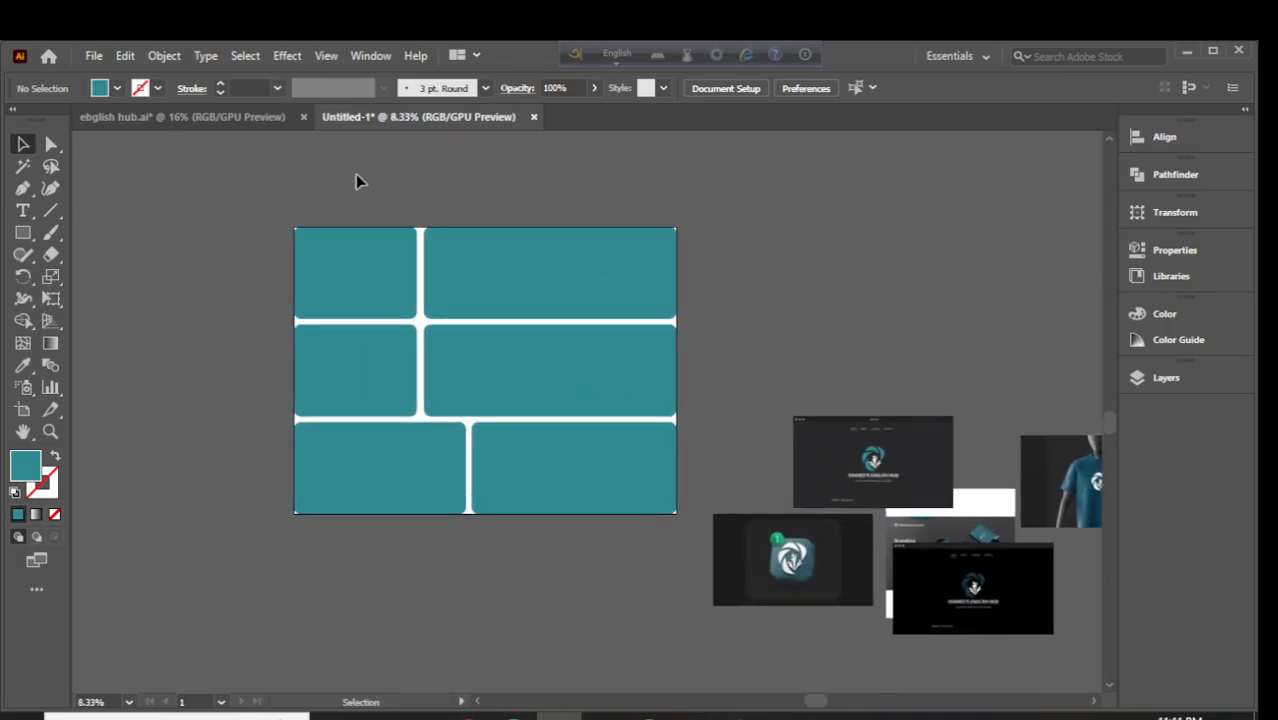
pyautogui.scroll(4, 596, 464)
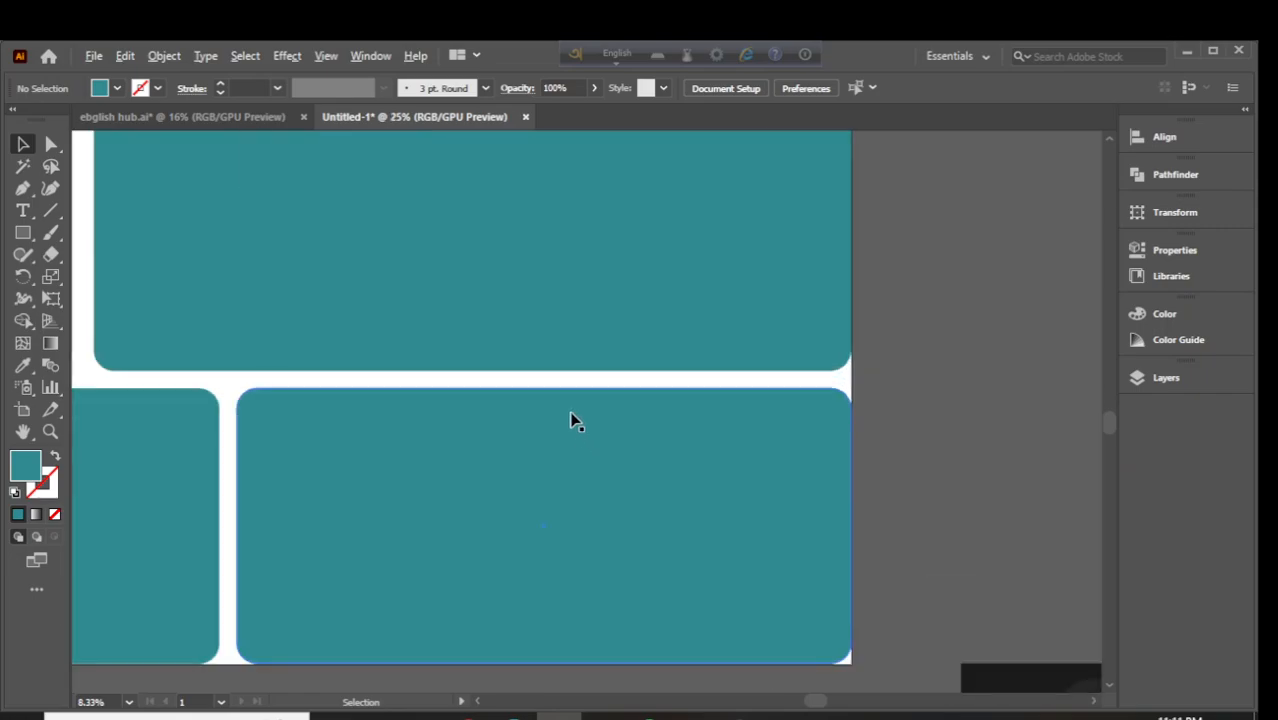
pyautogui.scroll(-2, 480, 430)
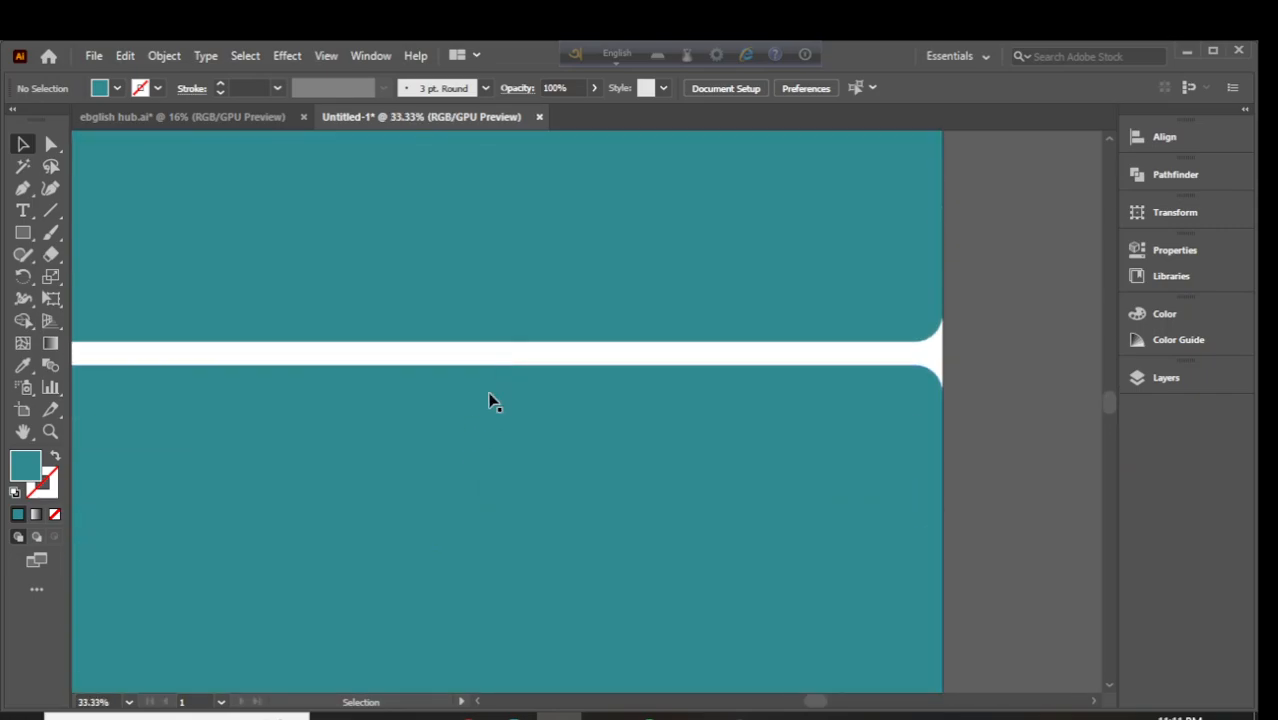
pyautogui.scroll(-2, 472, 347)
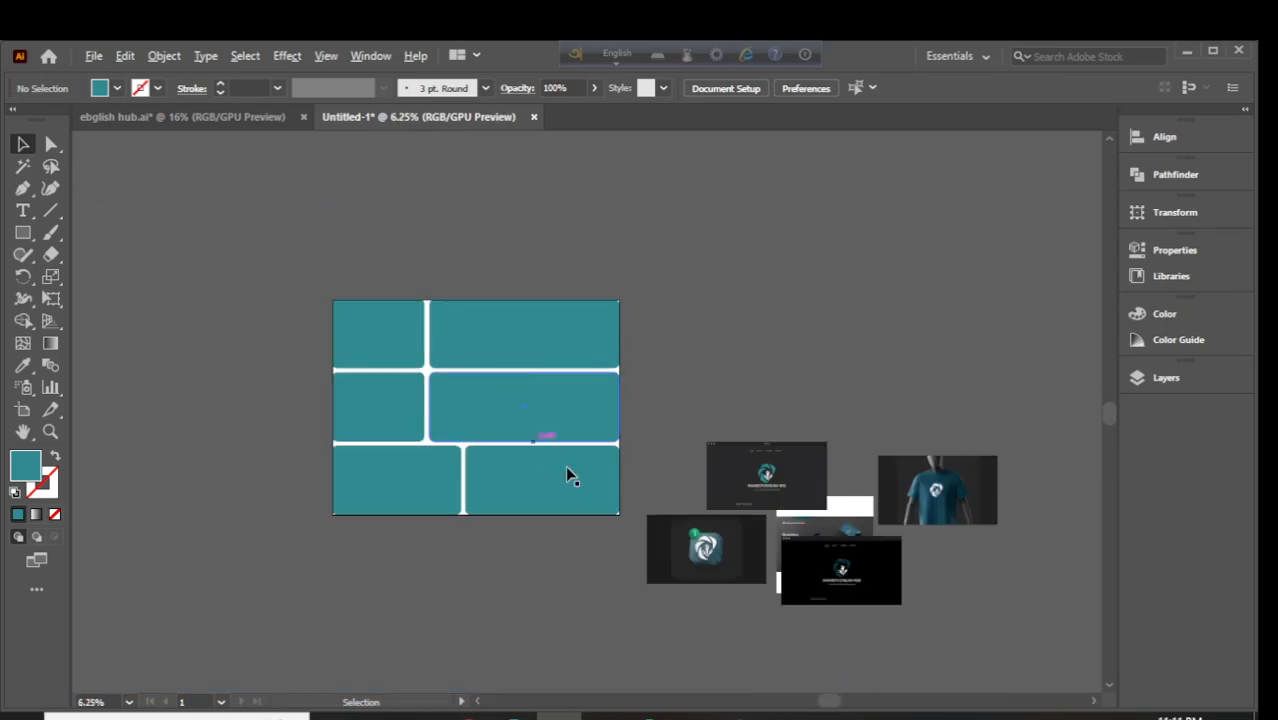
# Move the T-shirt mockup image to the artboard's upper-left corner so it partly sits behind the first rectangle
pyautogui.moveTo(1000, 519); pyautogui.dragTo(246, 309)
pyautogui.scroll(2, 312, 325)
pyautogui.click(355, 254)
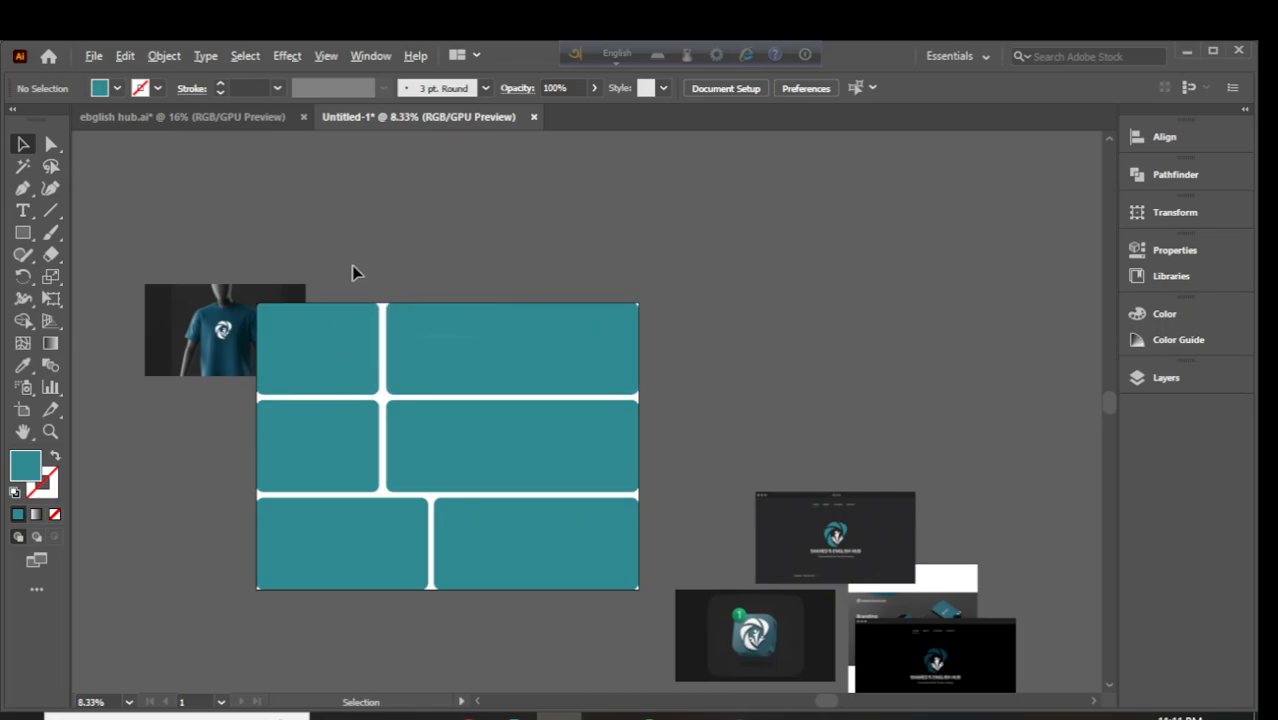
pyautogui.moveTo(340, 342); pyautogui.dragTo(474, 297)
pyautogui.click(400, 300)
pyautogui.click(269, 246)
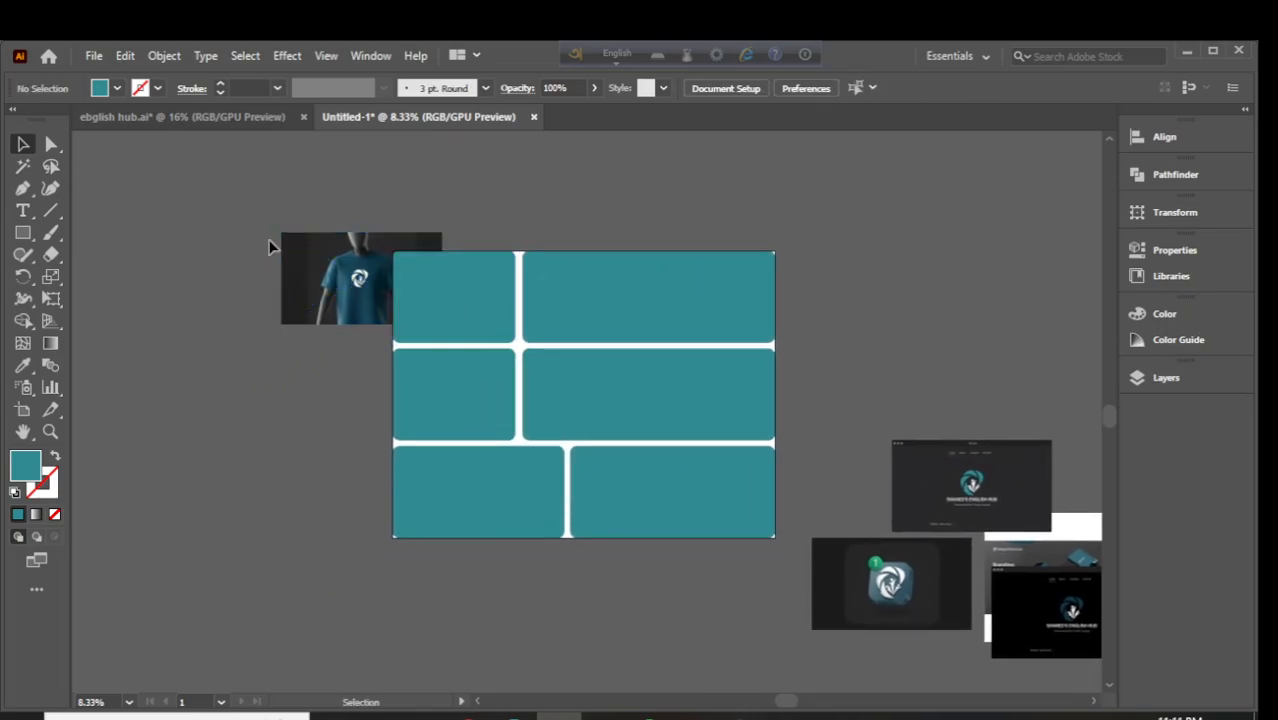
# Clip the T-shirt mockup image to the first rounded rectangle and shift it inside the mask so the shirt is centred
pyautogui.keyDown('shift'); pyautogui.click(430, 333); pyautogui.keyUp('shift')
pyautogui.rightClick(422, 322)
pyautogui.click(465, 479)
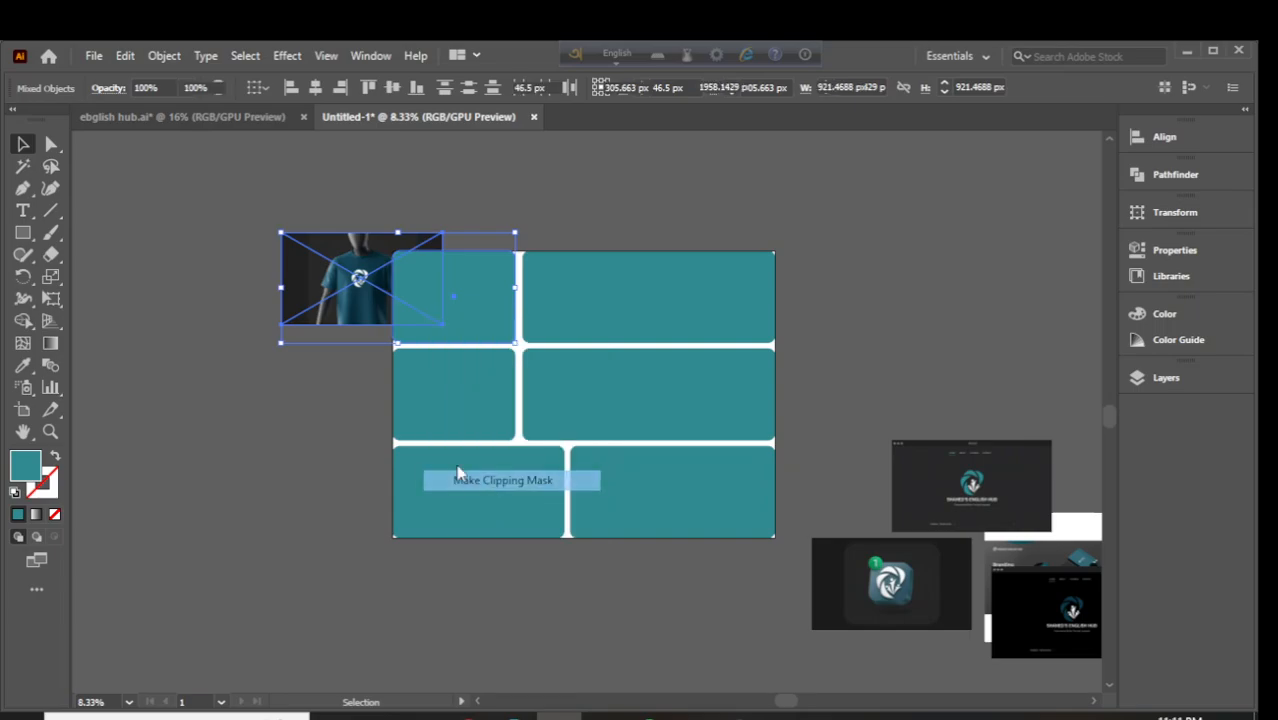
pyautogui.doubleClick(414, 297)
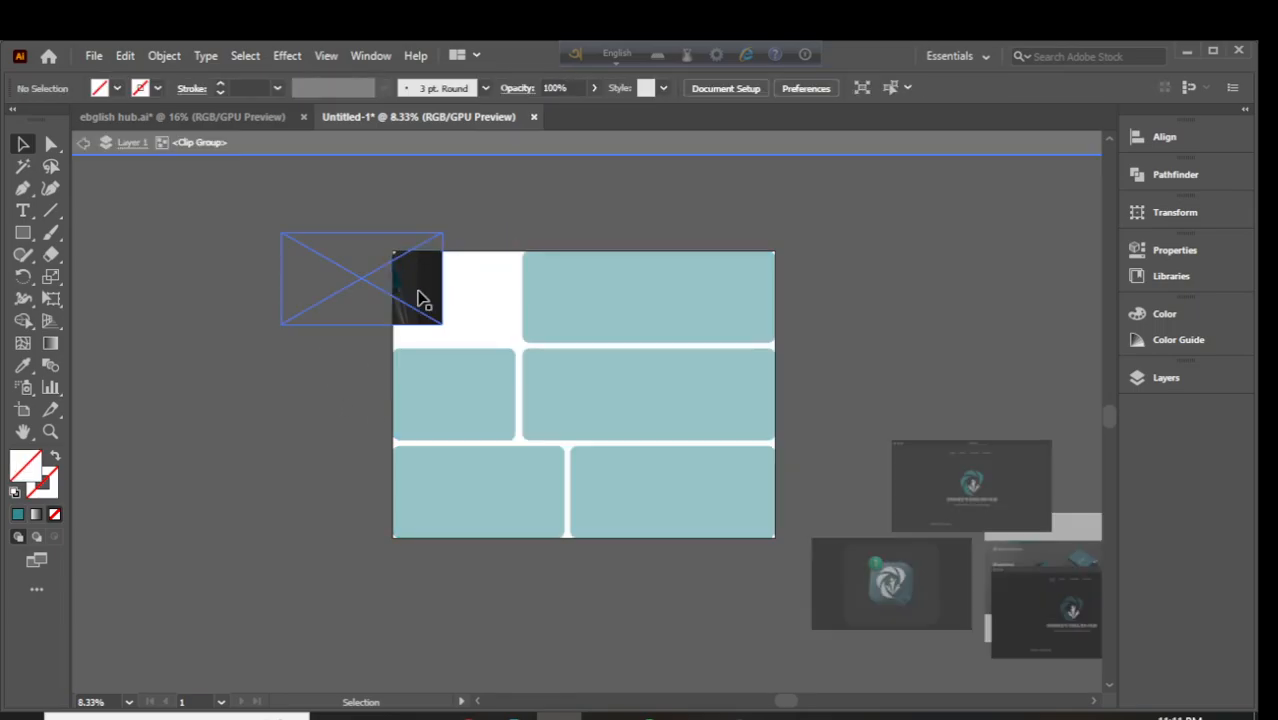
pyautogui.moveTo(423, 297); pyautogui.dragTo(483, 318)
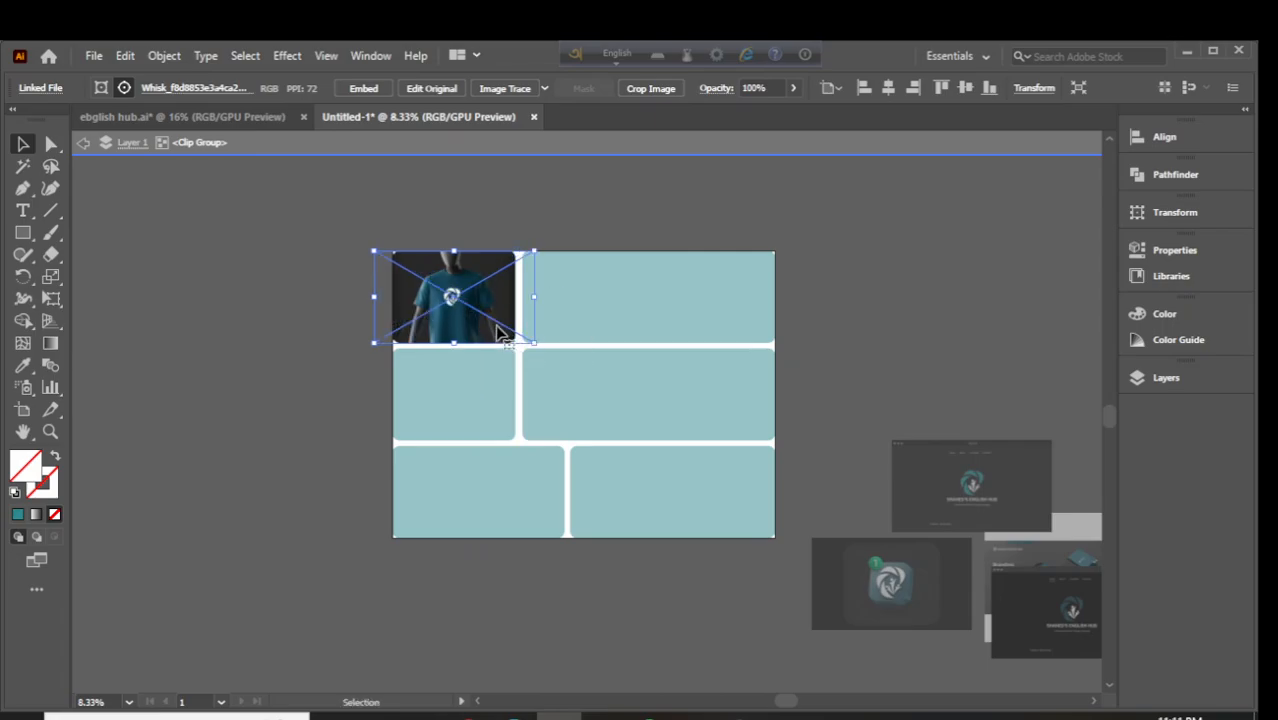
# Enlarge the T-shirt image slightly inside its mask, realign it so the shirt fills the cell, and leave isolation mode
pyautogui.scroll(3, 488, 316)
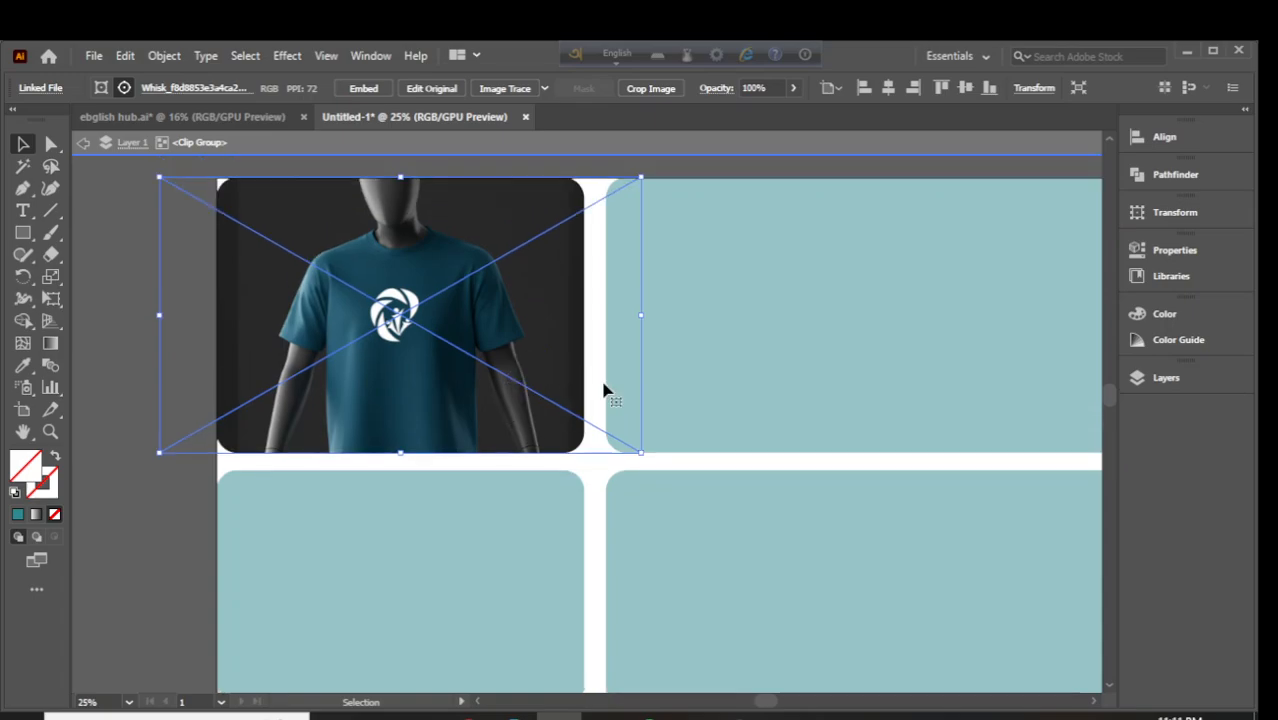
pyautogui.moveTo(465, 385); pyautogui.dragTo(470, 386)
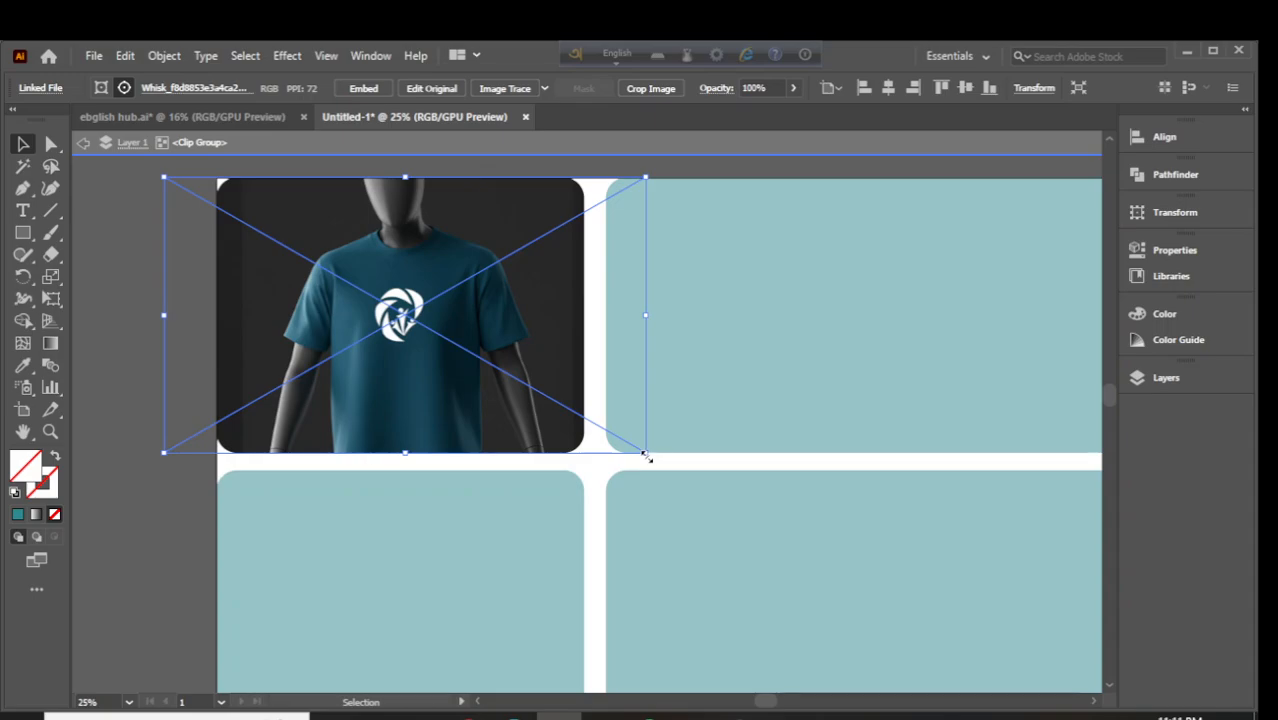
pyautogui.moveTo(645, 455); pyautogui.dragTo(660, 460)
pyautogui.moveTo(371, 349); pyautogui.dragTo(359, 345)
pyautogui.moveTo(649, 459); pyautogui.dragTo(663, 467)
pyautogui.moveTo(507, 384); pyautogui.dragTo(503, 377)
pyautogui.moveTo(588, 150); pyautogui.dragTo(567, 150)
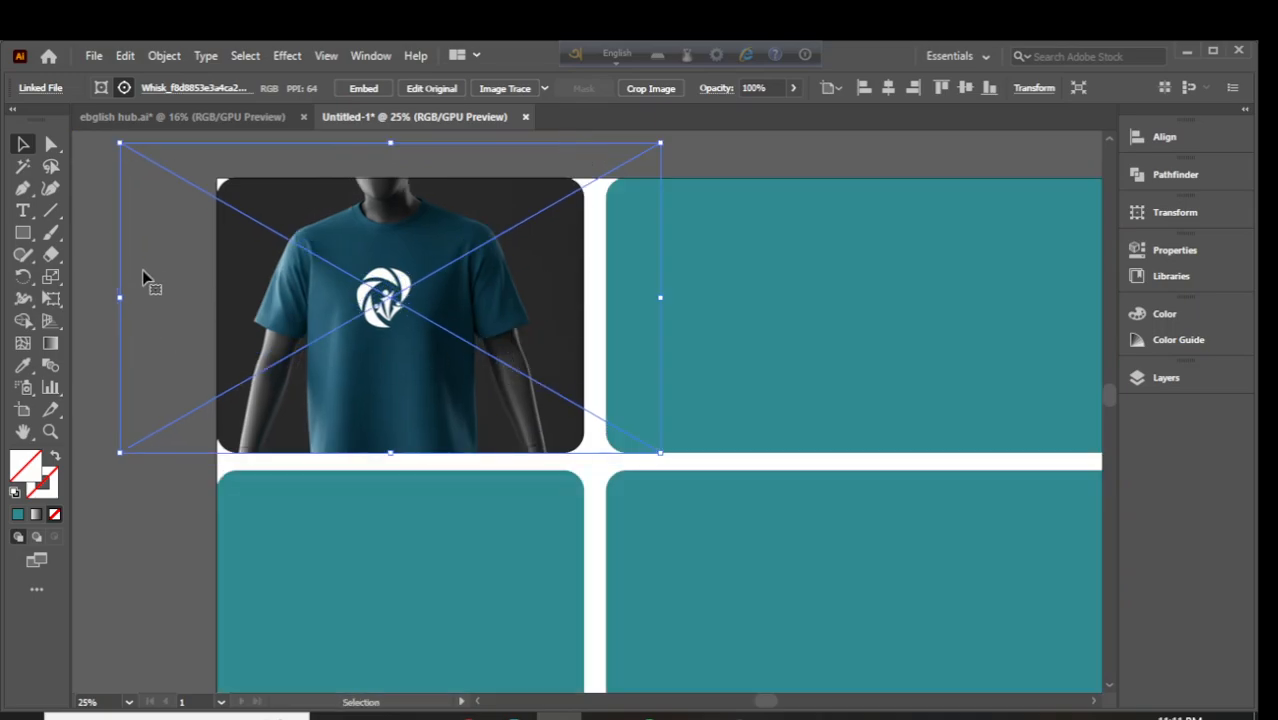
# Pull the dark abstract background image out of the overlapping pile into the empty area beside the other placed images
pyautogui.keyDown('alt'); pyautogui.scroll(-4, 223, 298); pyautogui.keyUp('alt')
pyautogui.click(785, 420)
pyautogui.moveTo(769, 527); pyautogui.dragTo(789, 575)
pyautogui.moveTo(688, 437); pyautogui.dragTo(679, 384)
pyautogui.moveTo(693, 498); pyautogui.dragTo(772, 470)
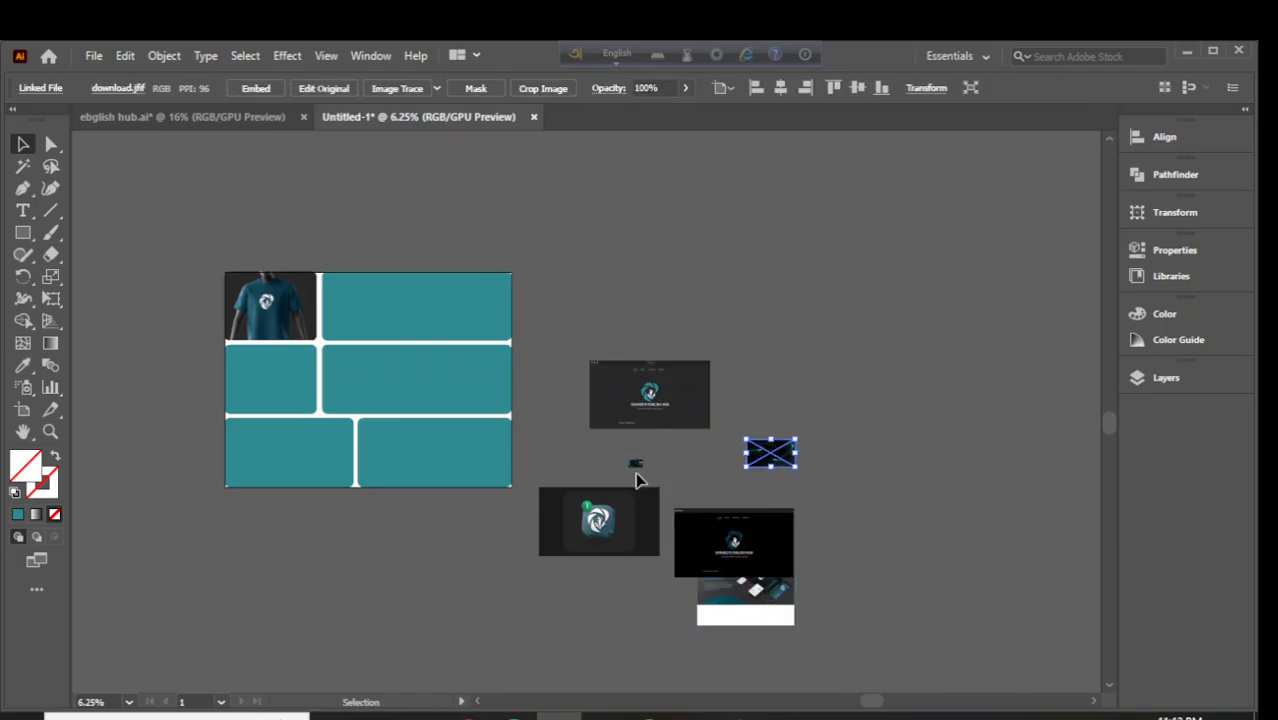
# Move the black web page image off the white-bordered branding image and place it beside the grey web page image
pyautogui.keyDown('alt'); pyautogui.scroll(5, 664, 472); pyautogui.keyUp('alt')
pyautogui.keyDown('alt'); pyautogui.scroll(-4, 664, 470); pyautogui.keyUp('alt')
pyautogui.click(805, 550)
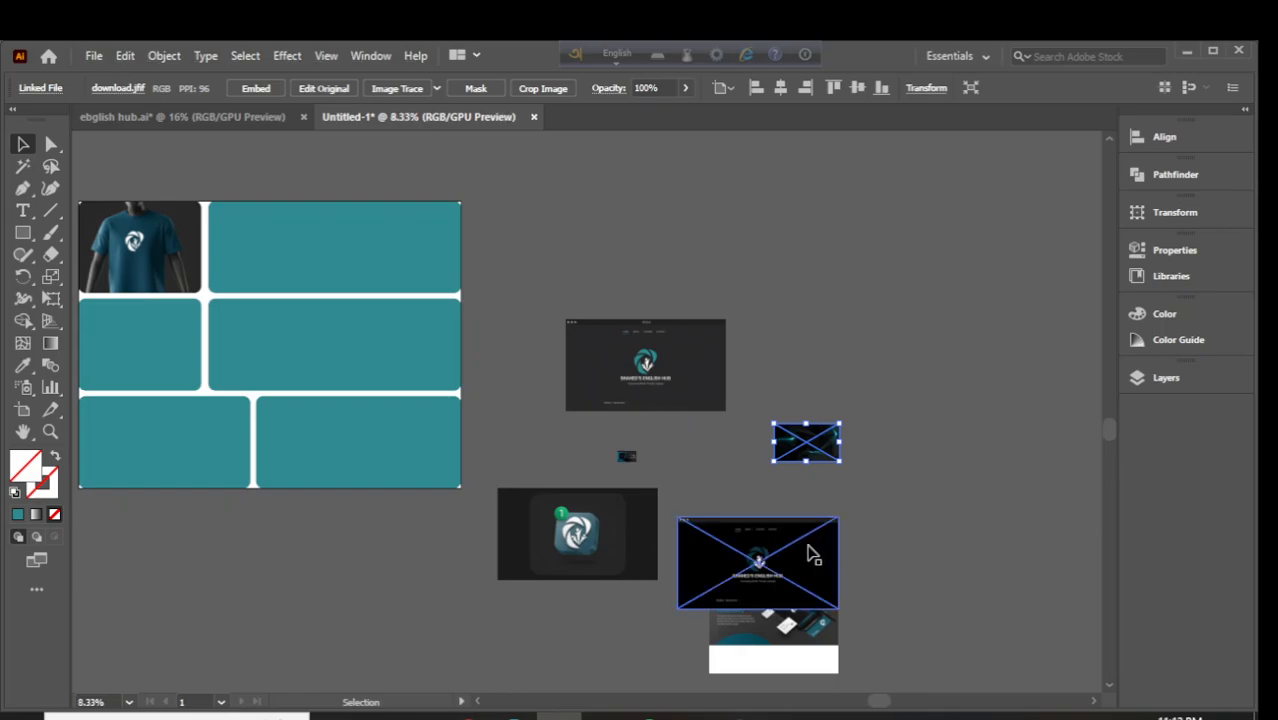
pyautogui.scroll(-1, 797, 570)
pyautogui.moveTo(797, 570); pyautogui.dragTo(879, 362)
pyautogui.hscroll(-5, 600, 480)
pyautogui.scroll(1, 600, 480)
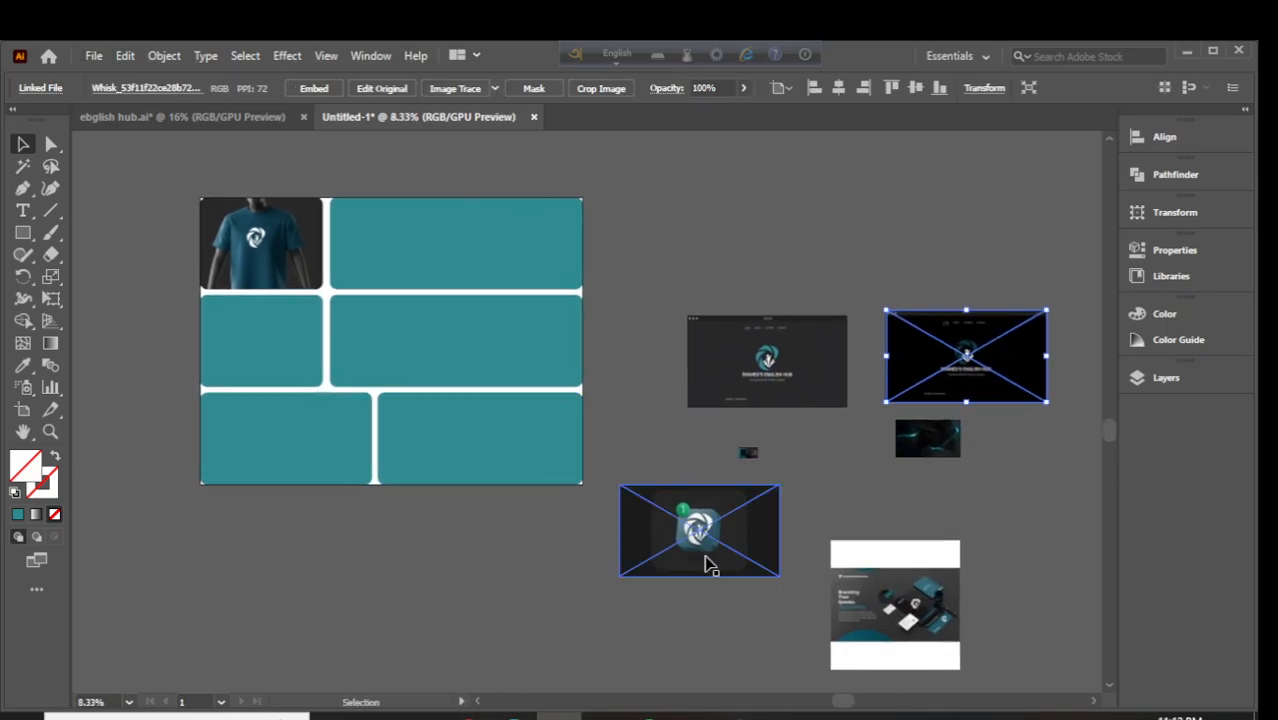
# Move the app icon image behind the first rectangle of the middle row and clip it to that rectangle
pyautogui.moveTo(707, 562); pyautogui.dragTo(231, 374)
pyautogui.click(137, 347)
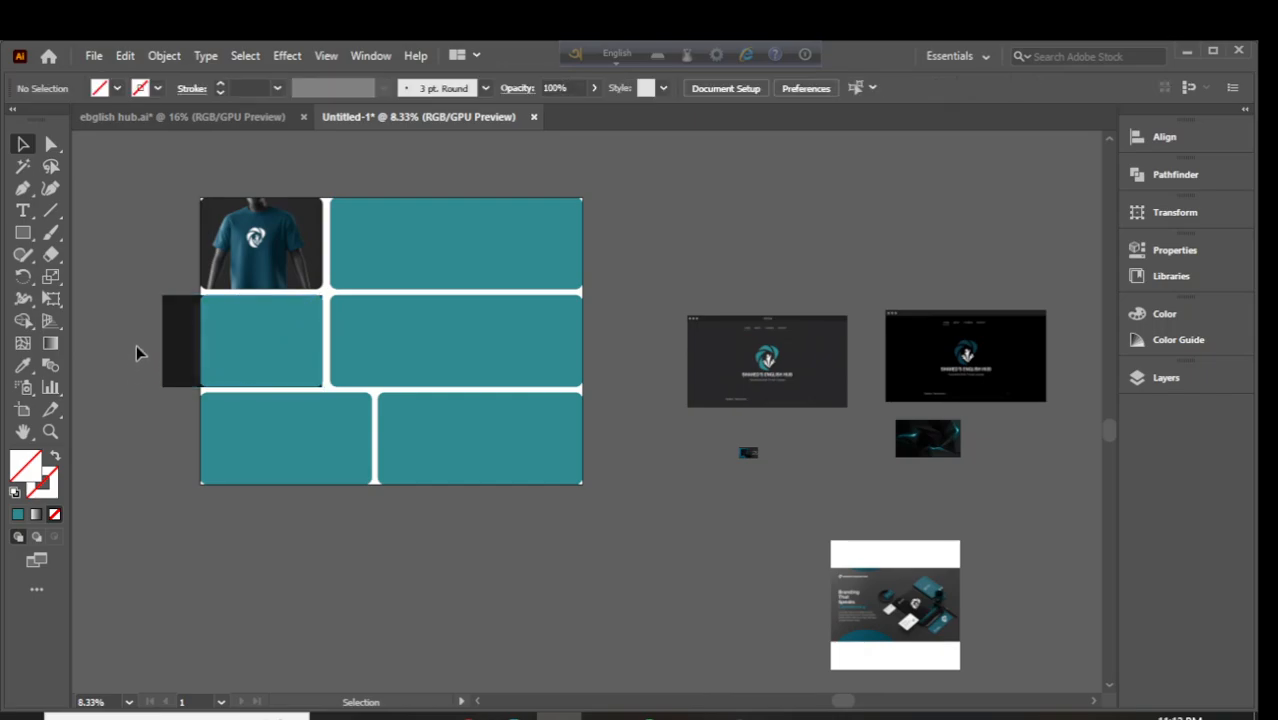
pyautogui.rightClick(248, 374)
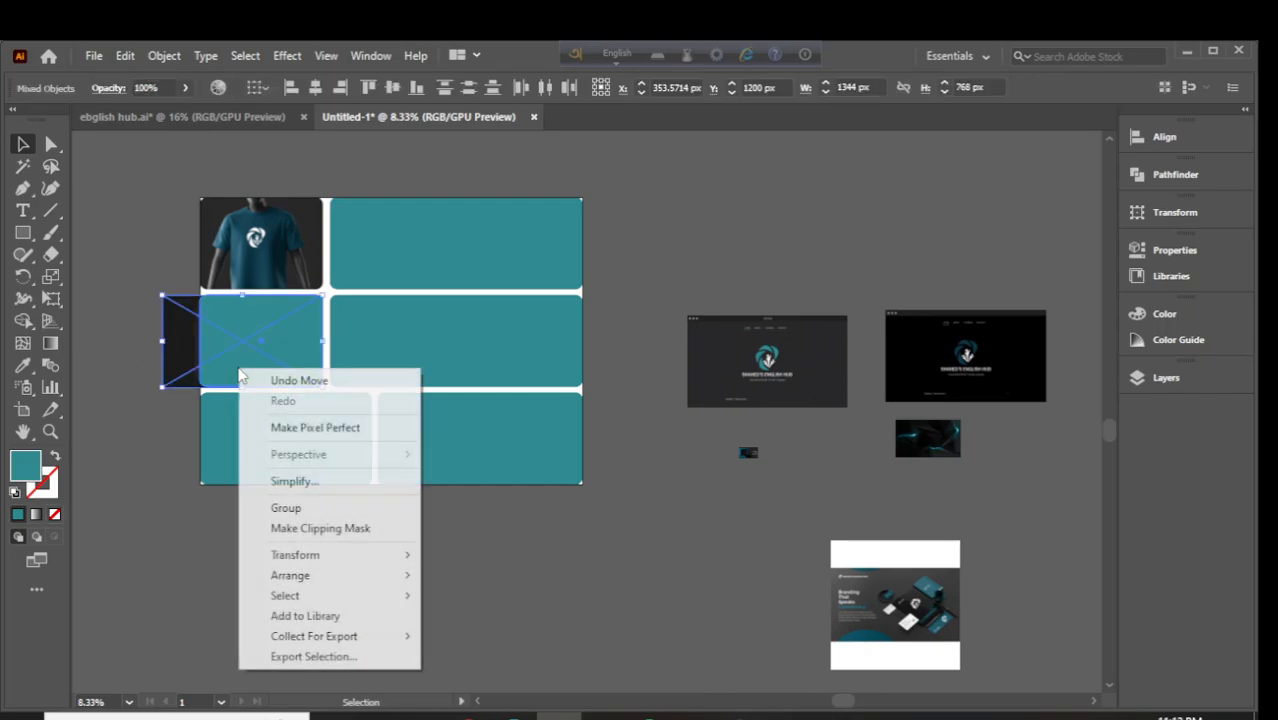
pyautogui.click(323, 537)
pyautogui.doubleClick(251, 378)
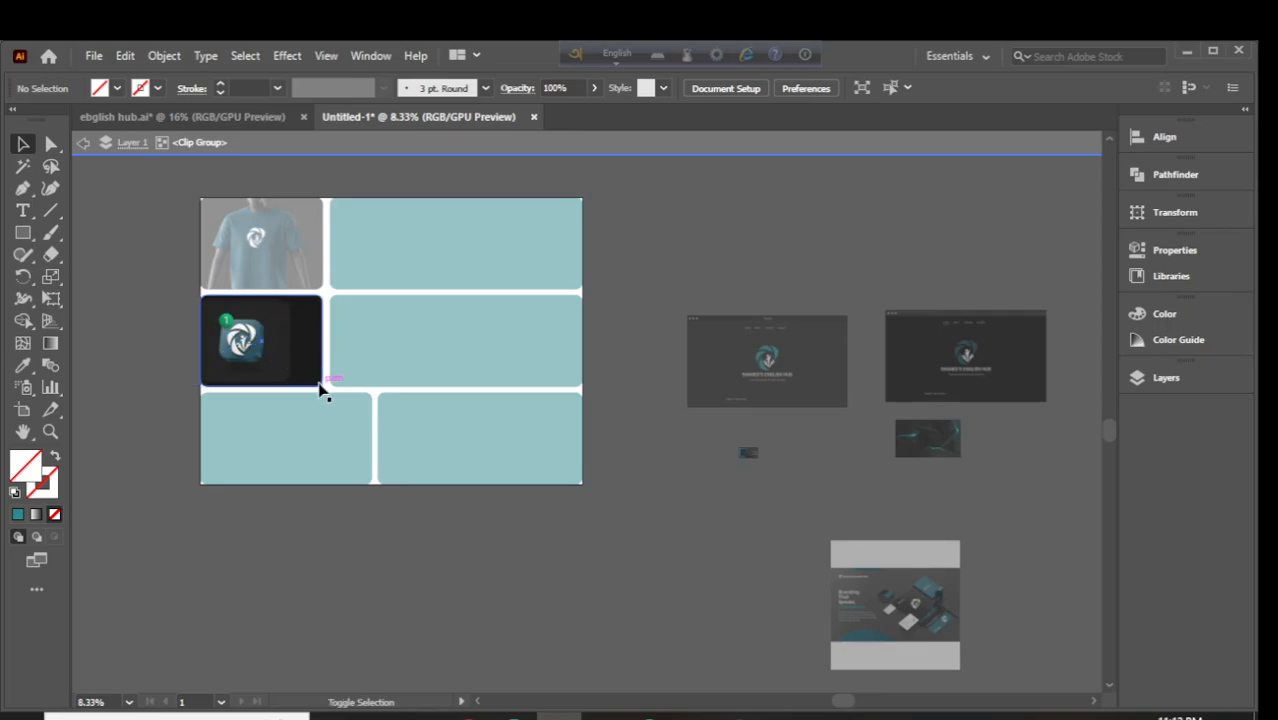
pyautogui.click(321, 389)
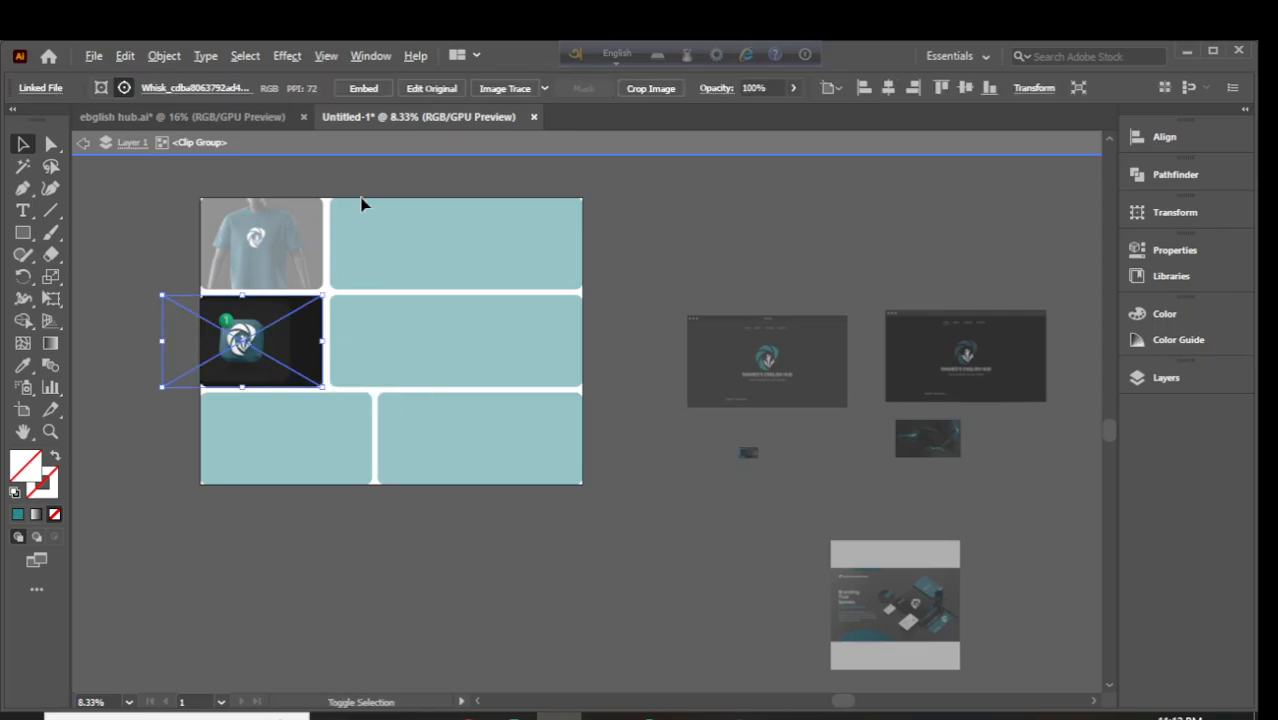
# Enlarge the app icon image inside its mask, centre the icon in the cell, and exit the clip group
pyautogui.moveTo(312, 380); pyautogui.dragTo(375, 418)
pyautogui.scroll(1, 225, 343)
pyautogui.moveTo(226, 344); pyautogui.dragTo(330, 374)
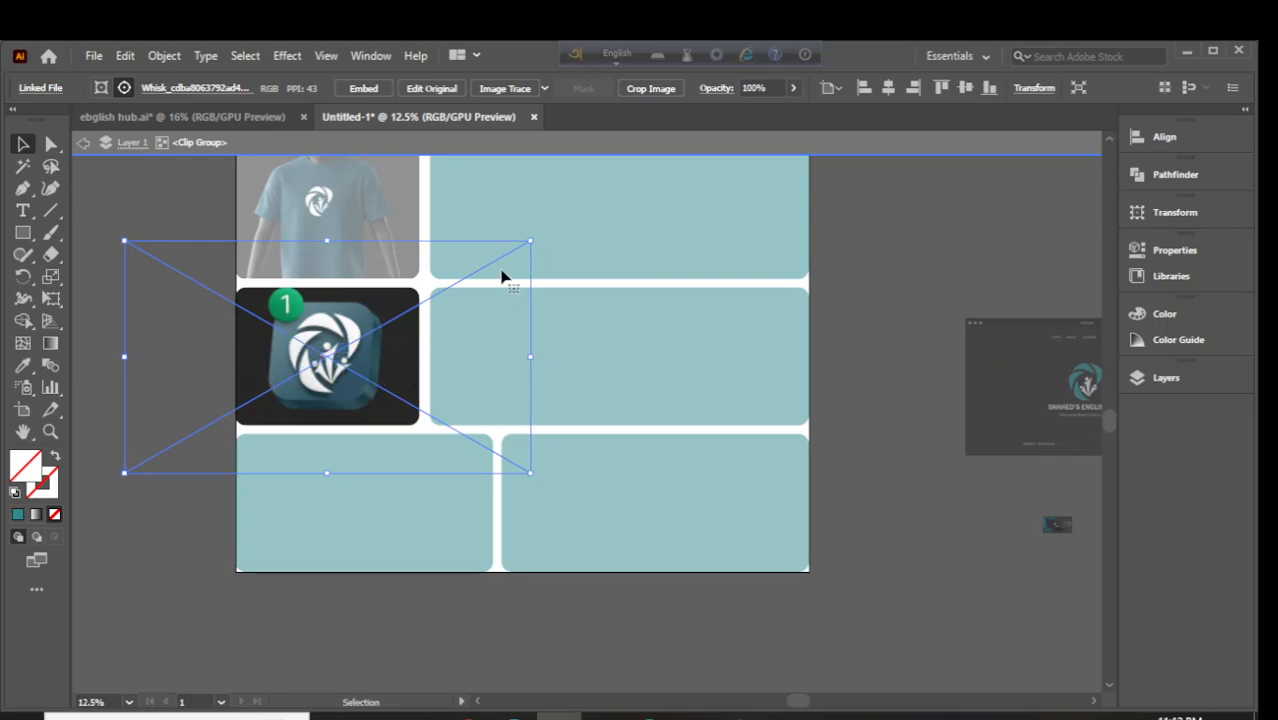
pyautogui.moveTo(531, 242); pyautogui.dragTo(518, 247)
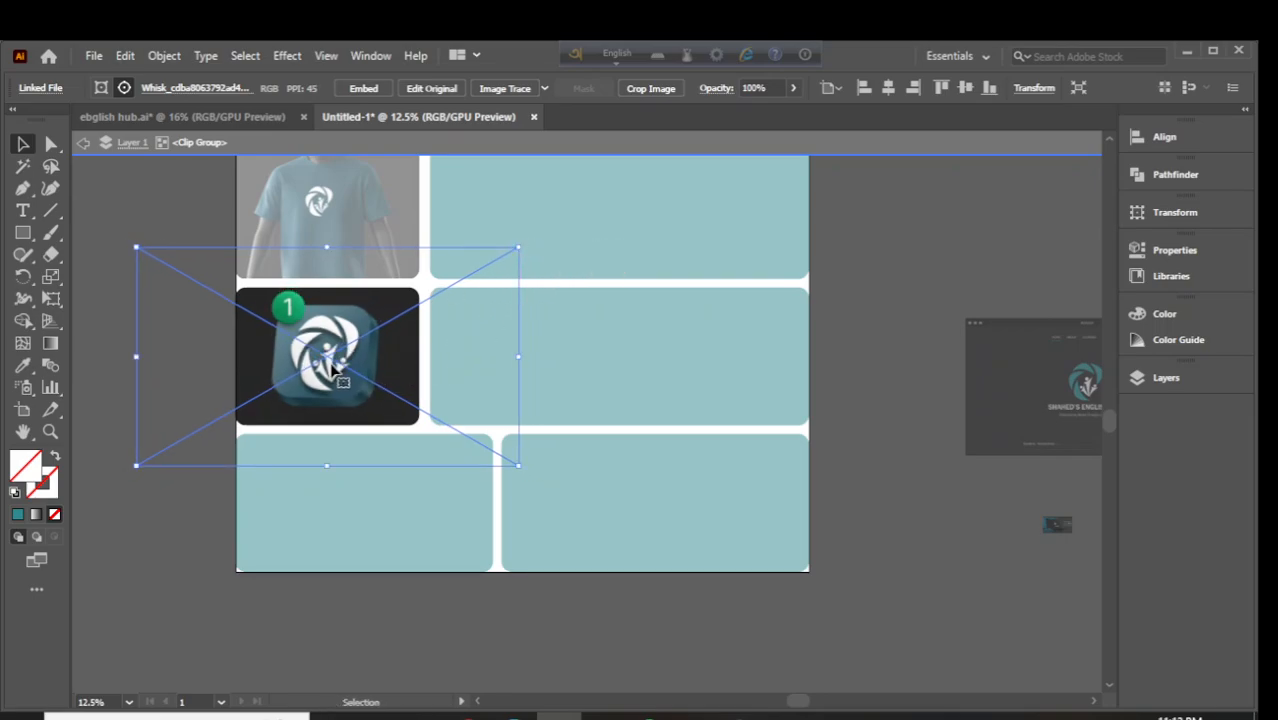
pyautogui.moveTo(333, 368); pyautogui.dragTo(333, 372)
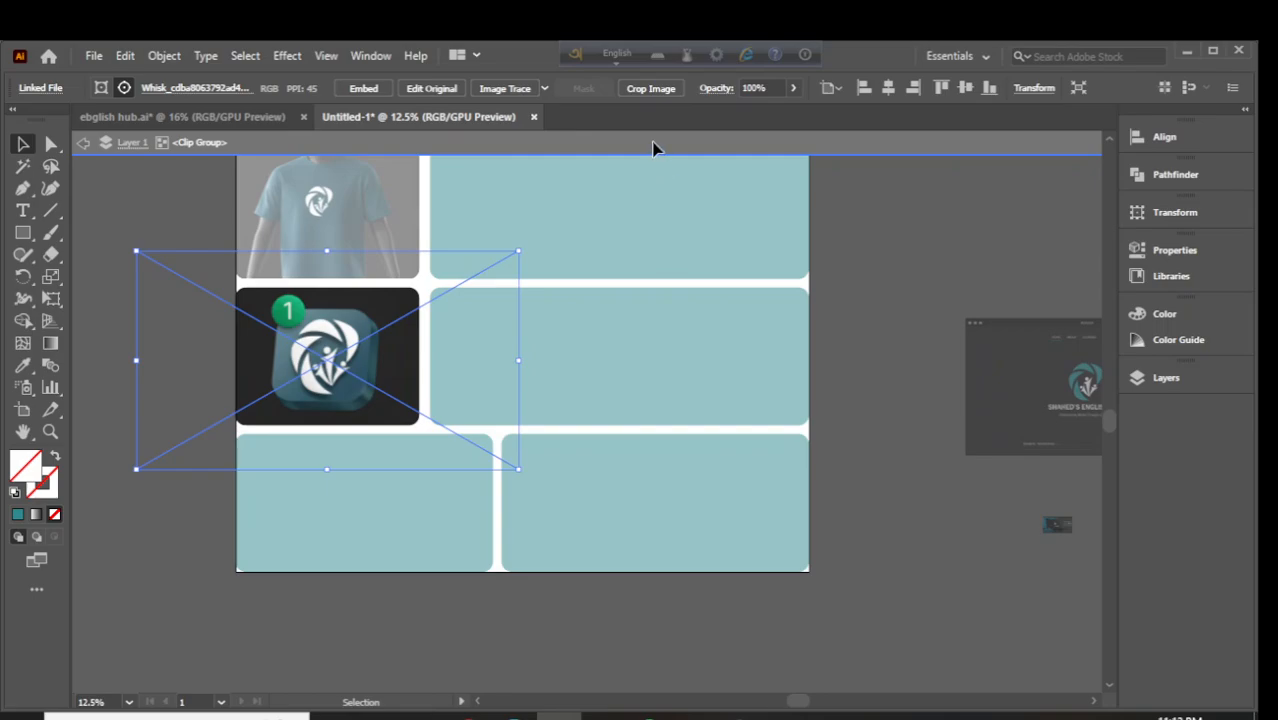
pyautogui.click(655, 142)
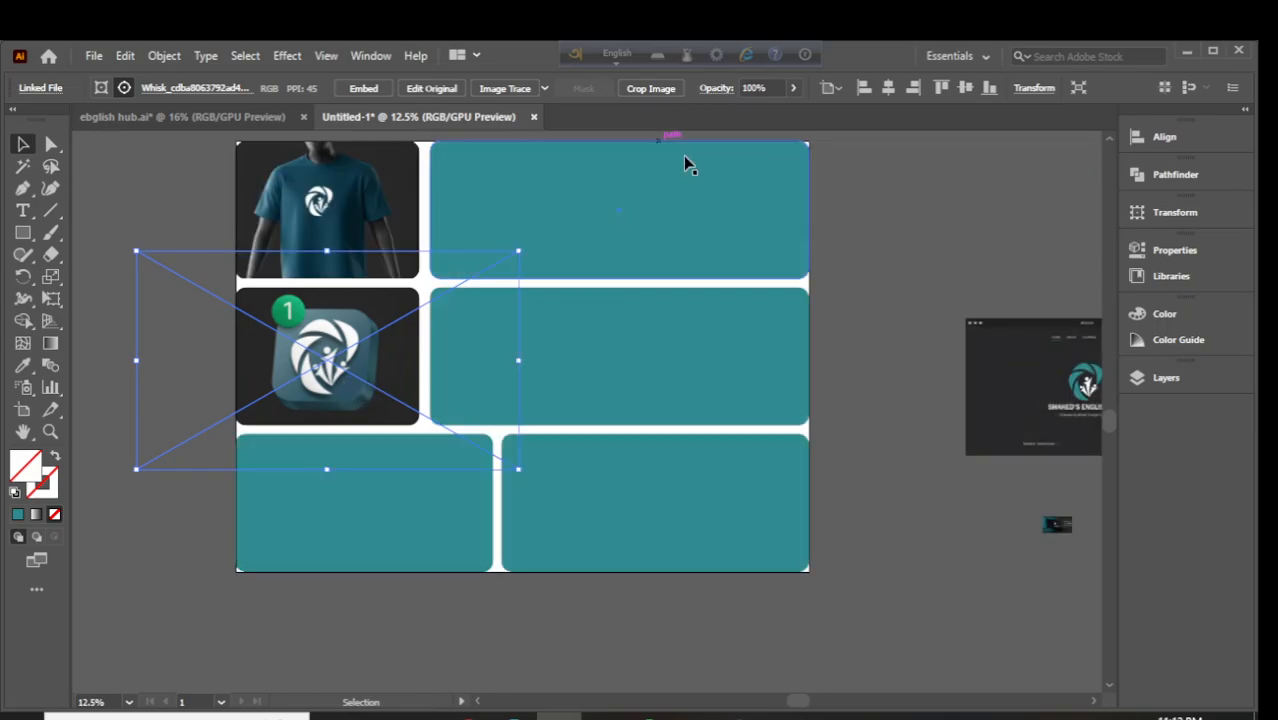
pyautogui.click(846, 273)
# Bring the dark abstract image to the artboard's edge, enlarge it proportionally, and tuck it partly behind the wide middle-row rectangle
pyautogui.scroll(2, 673, 395)
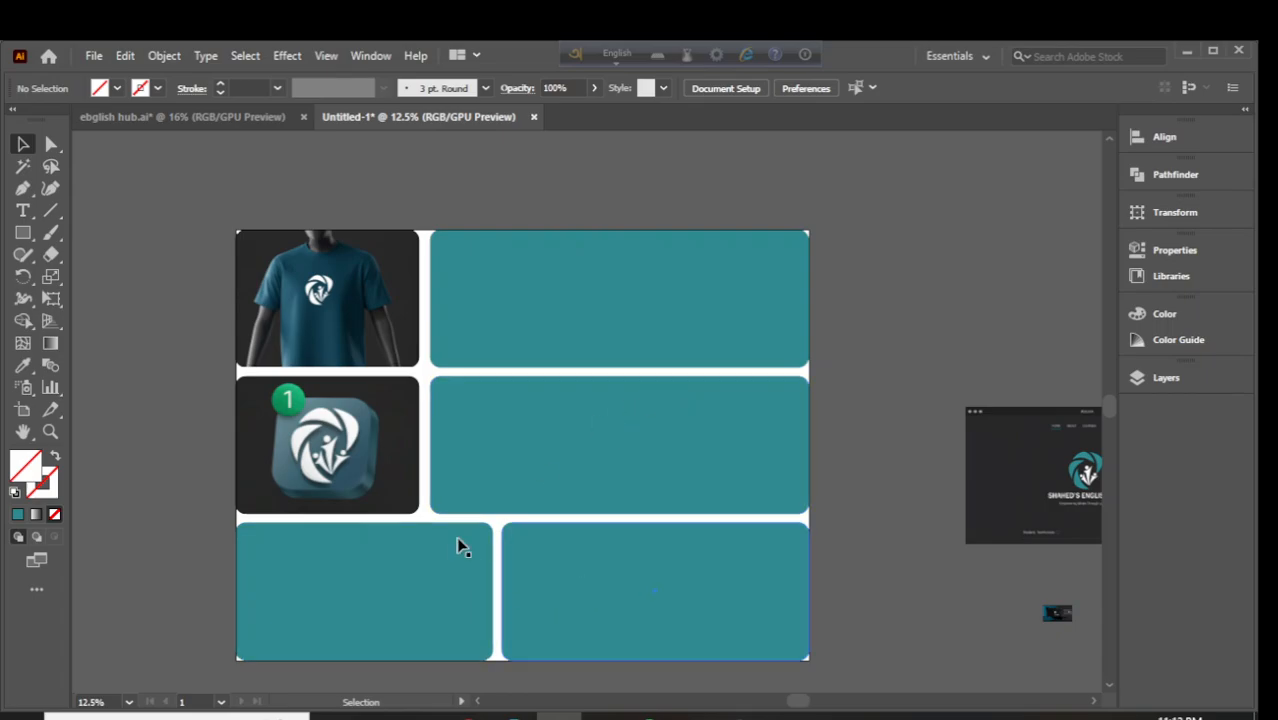
pyautogui.scroll(-1, 436, 368)
pyautogui.scroll(1, 545, 468)
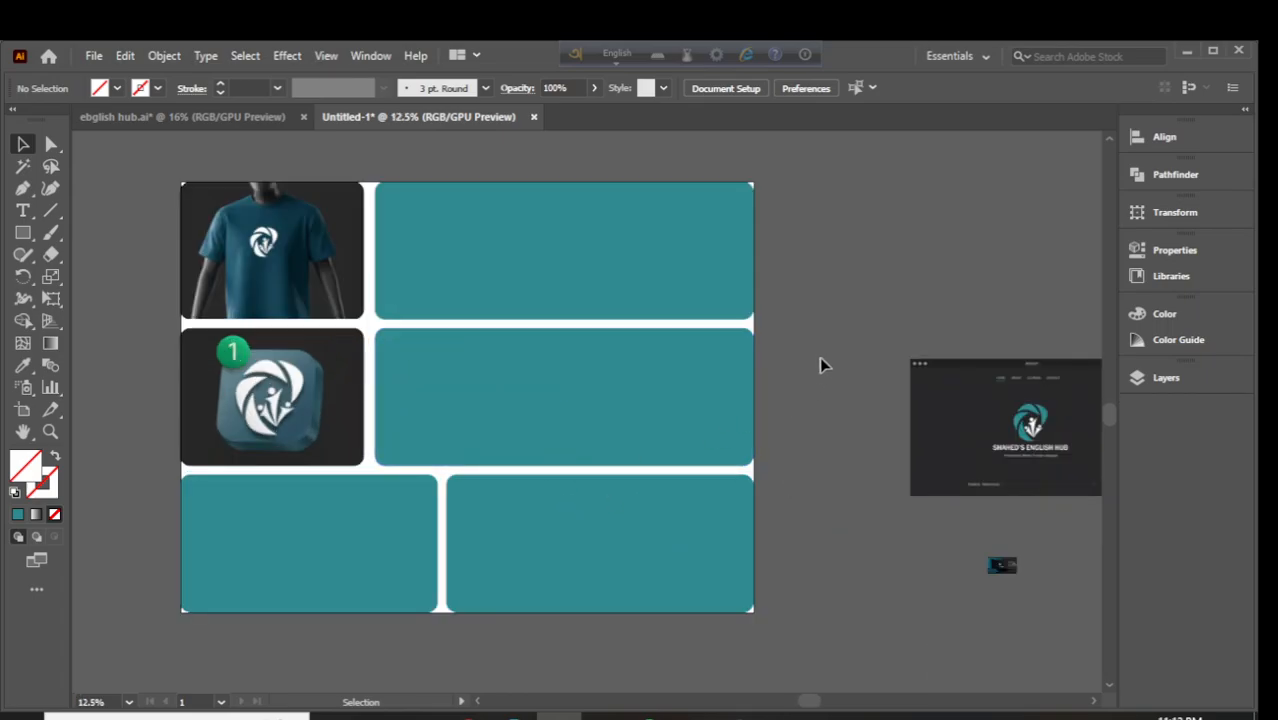
pyautogui.moveTo(884, 302); pyautogui.dragTo(756, 371)
pyautogui.moveTo(818, 517); pyautogui.dragTo(804, 457)
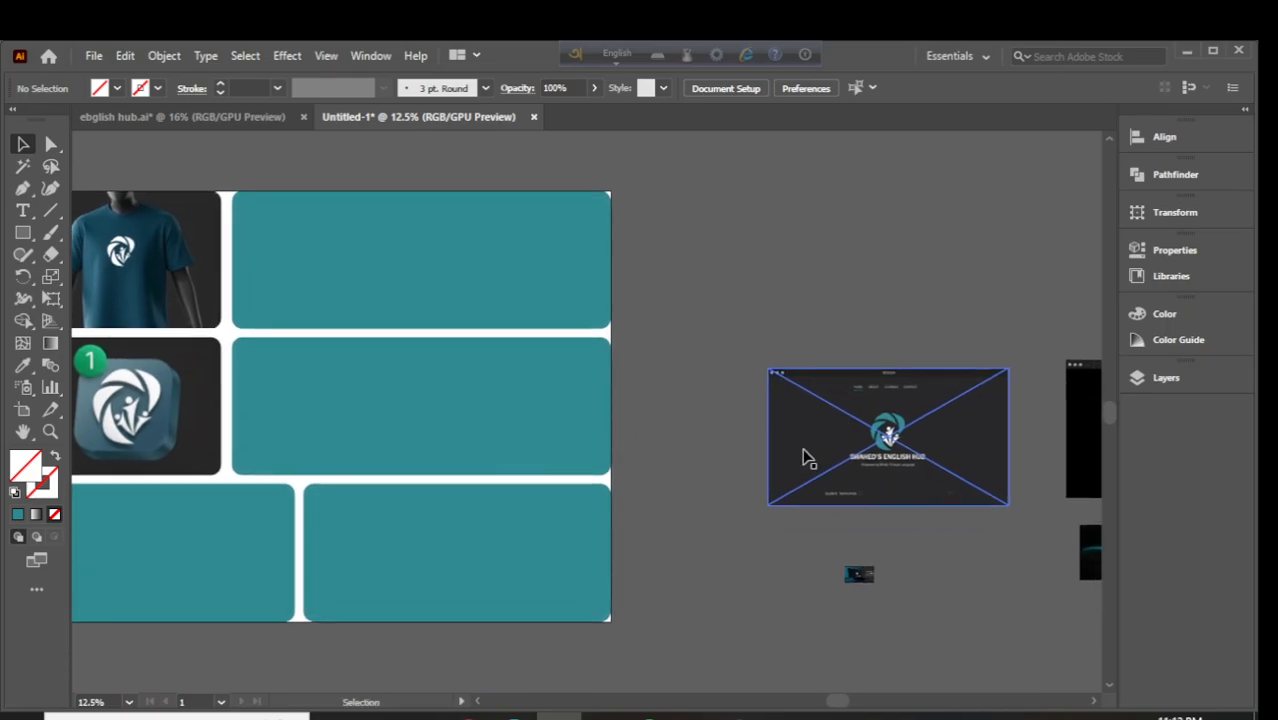
pyautogui.moveTo(739, 499); pyautogui.dragTo(751, 492)
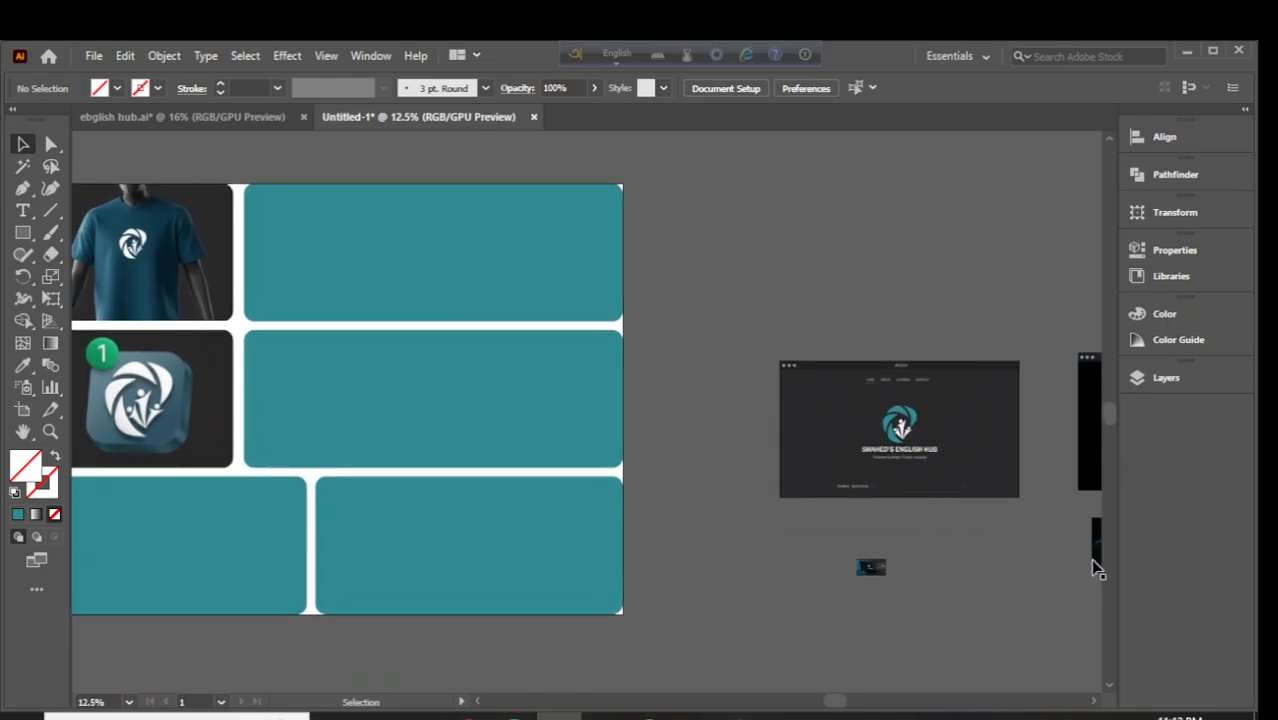
pyautogui.moveTo(1097, 566); pyautogui.dragTo(633, 452)
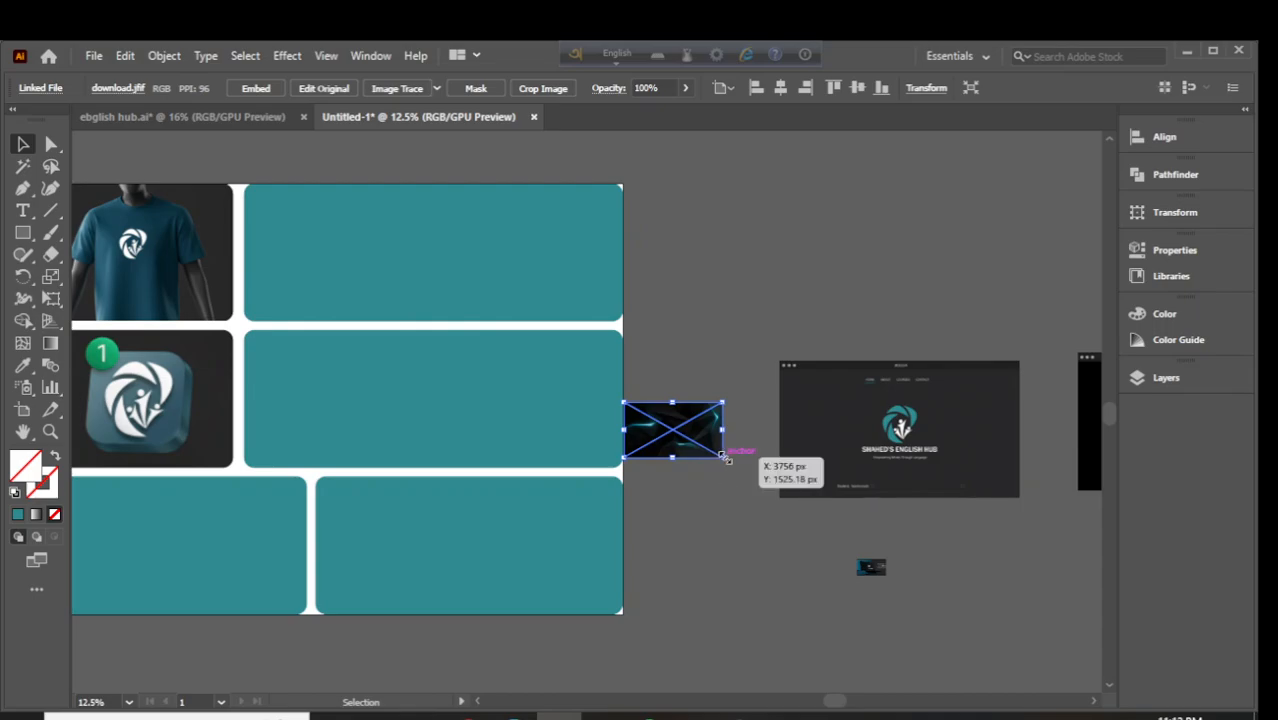
pyautogui.moveTo(726, 458); pyautogui.dragTo(893, 531)
pyautogui.moveTo(722, 476); pyautogui.dragTo(727, 422)
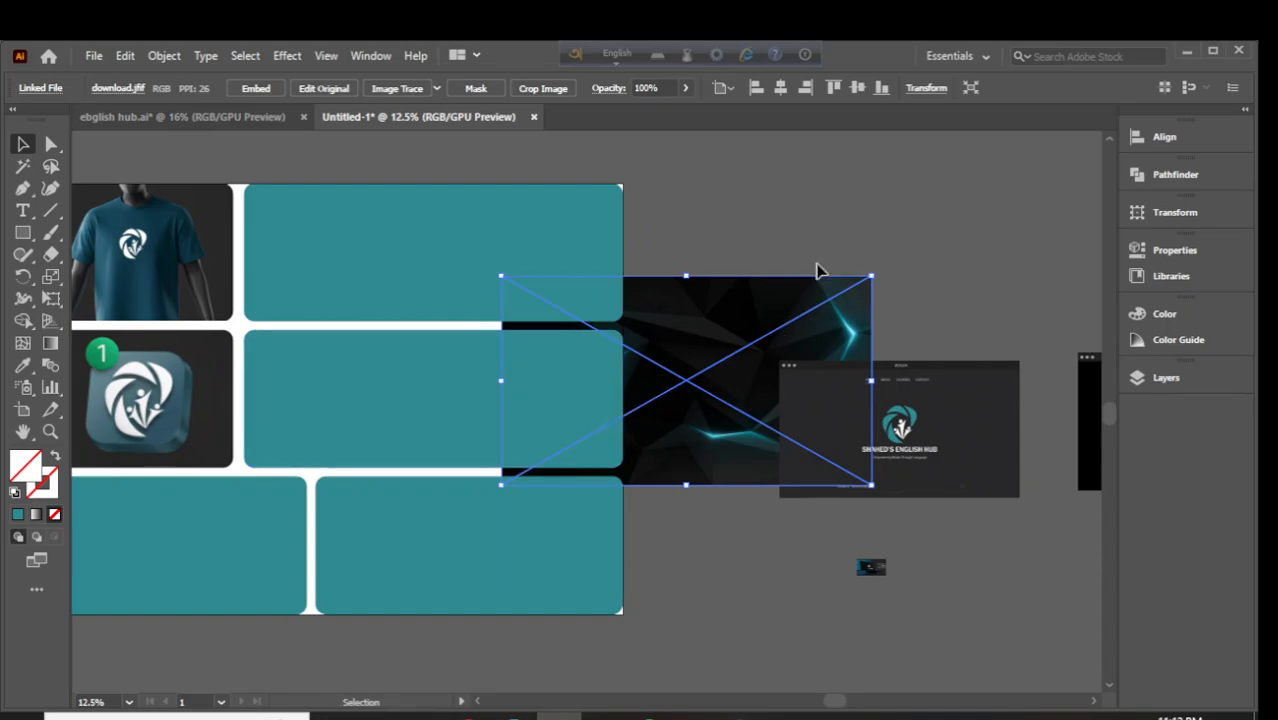
# Select the wide middle-row rectangle together with the dark abstract image and make a clipping mask from them
pyautogui.click(819, 270)
pyautogui.keyDown('shift'); pyautogui.click(618, 372); pyautogui.keyUp('shift')
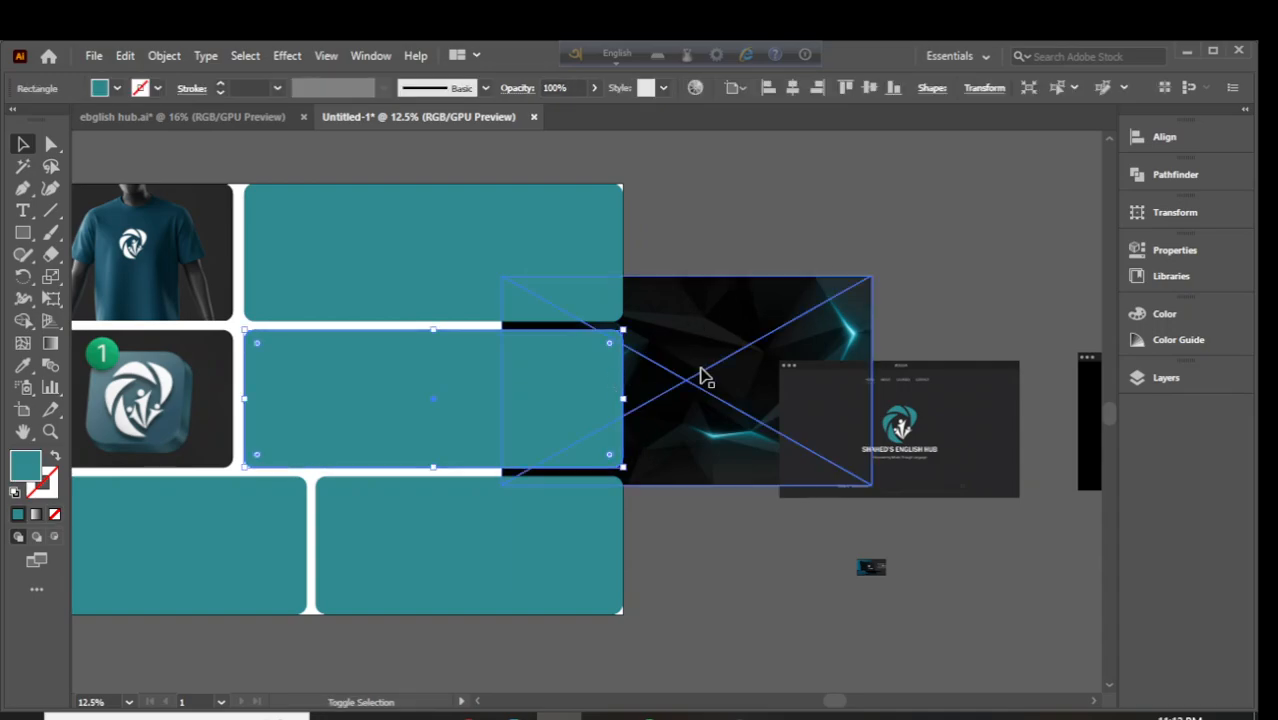
pyautogui.click(767, 185)
pyautogui.click(542, 431)
pyautogui.keyDown('shift'); pyautogui.click(747, 399); pyautogui.keyUp('shift')
pyautogui.rightClick(742, 397)
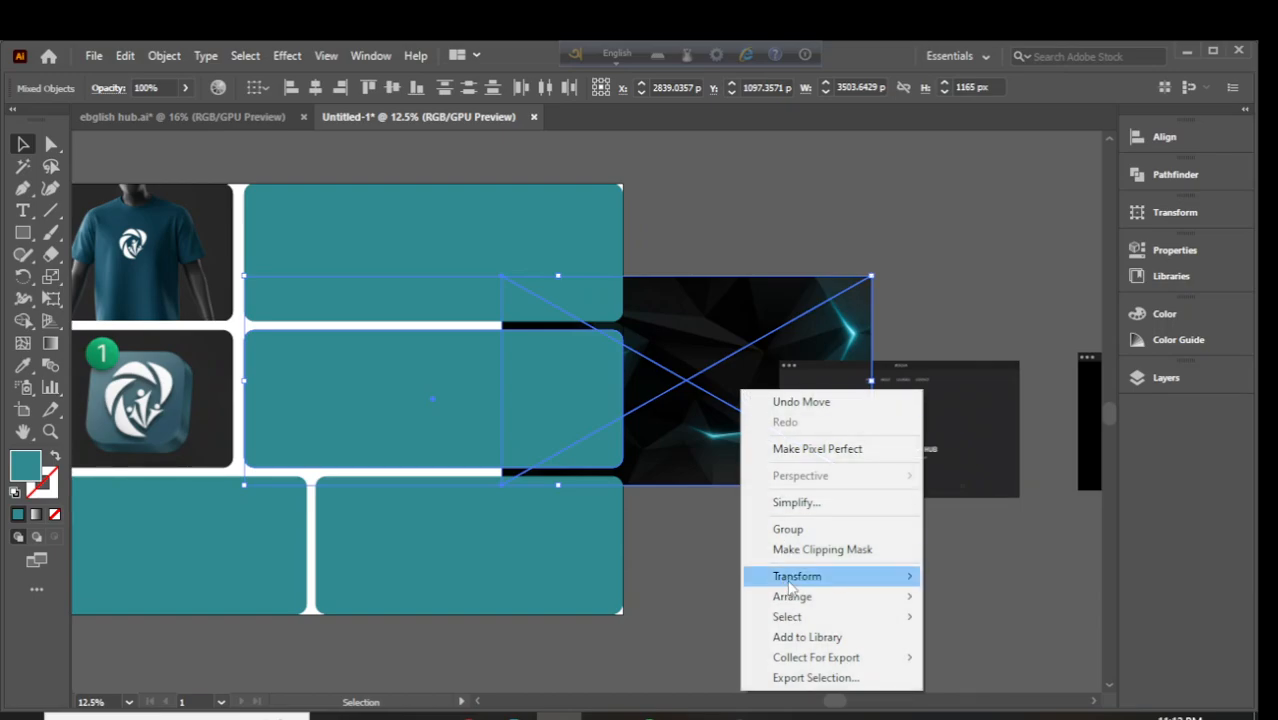
pyautogui.click(822, 549)
# Reposition and enlarge the abstract image inside its mask so it fills the wide cell, and leave isolation mode
pyautogui.doubleClick(558, 400)
pyautogui.moveTo(558, 400); pyautogui.dragTo(387, 424)
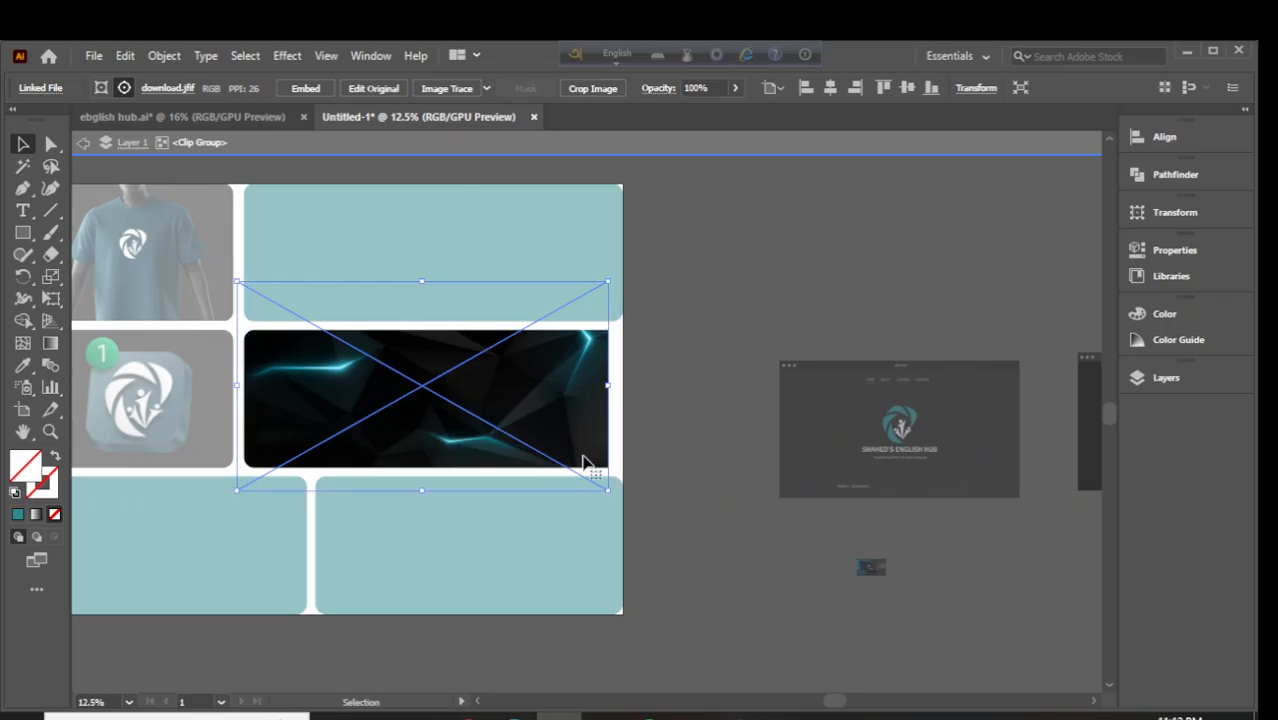
pyautogui.moveTo(612, 492); pyautogui.dragTo(630, 502)
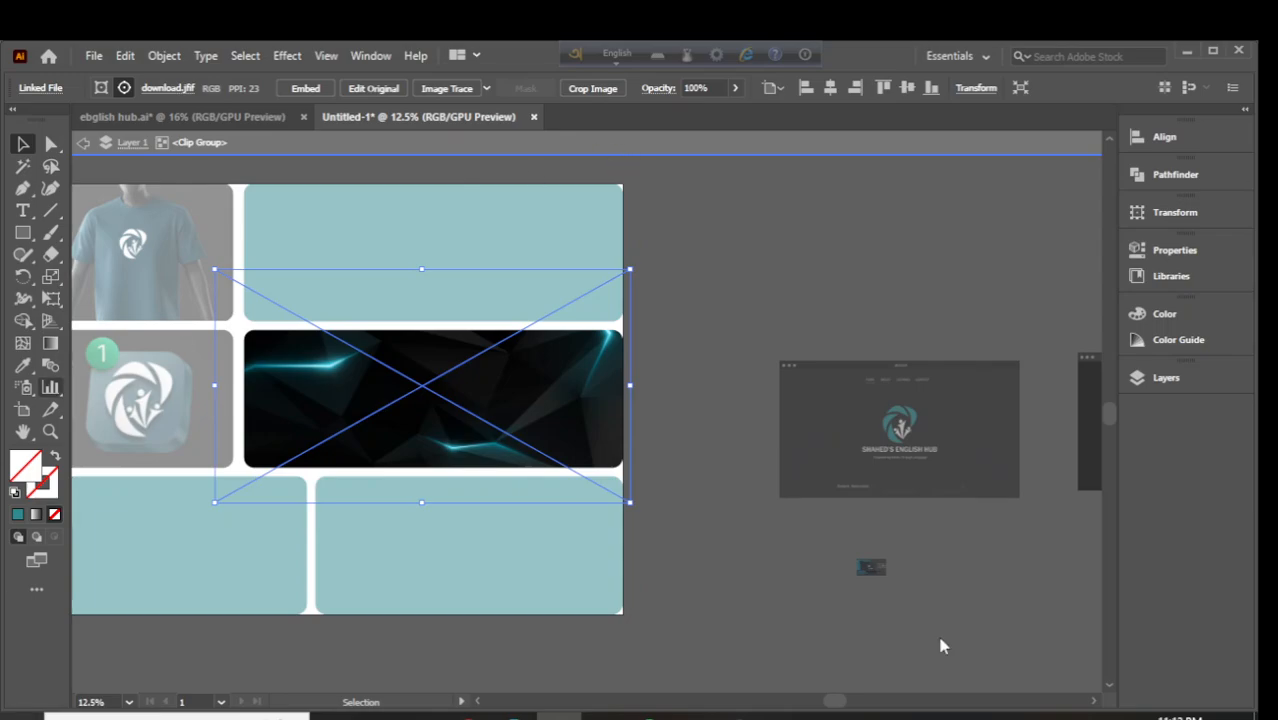
pyautogui.click(364, 150)
pyautogui.click(896, 331)
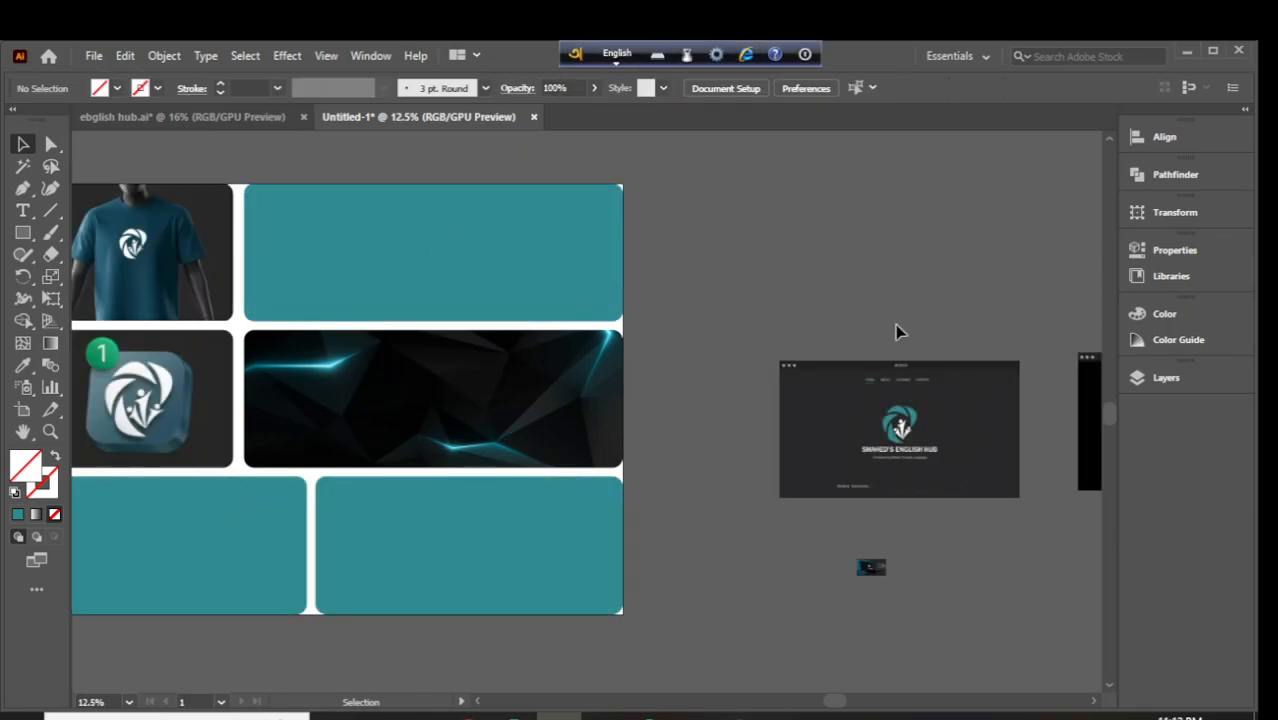
# Bring the white English Hub logo from the ebglish hub.ai document into Untitled-1 and centre it on the abstract banner
pyautogui.scroll(-3, 697, 334)
pyautogui.scroll(-1, 530, 347)
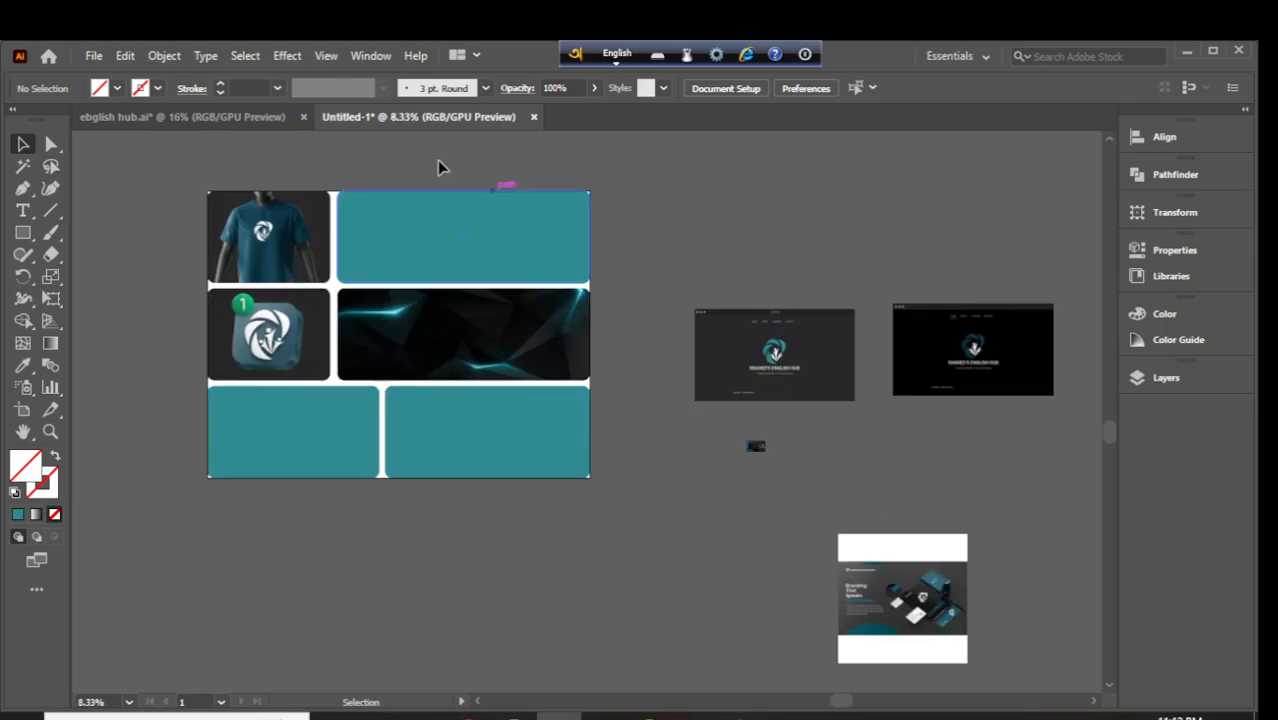
pyautogui.click(143, 117)
pyautogui.click(678, 405)
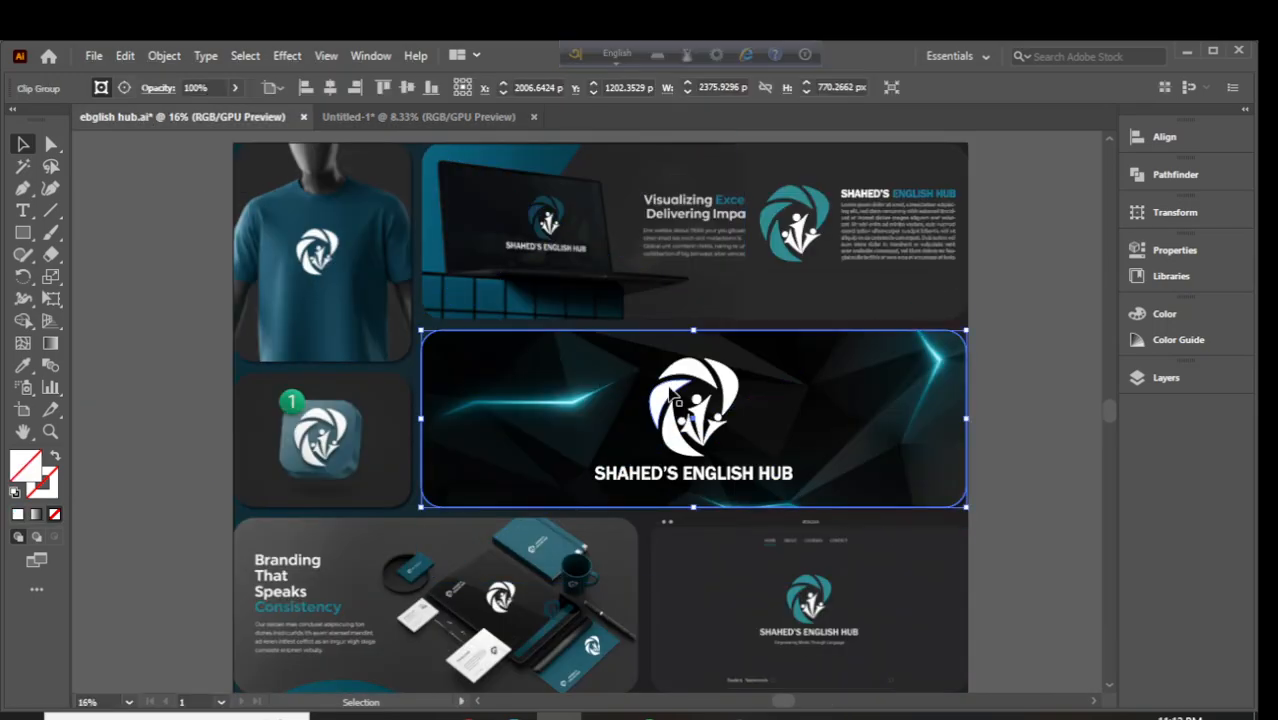
pyautogui.click(678, 405)
pyautogui.moveTo(678, 405); pyautogui.dragTo(443, 197)
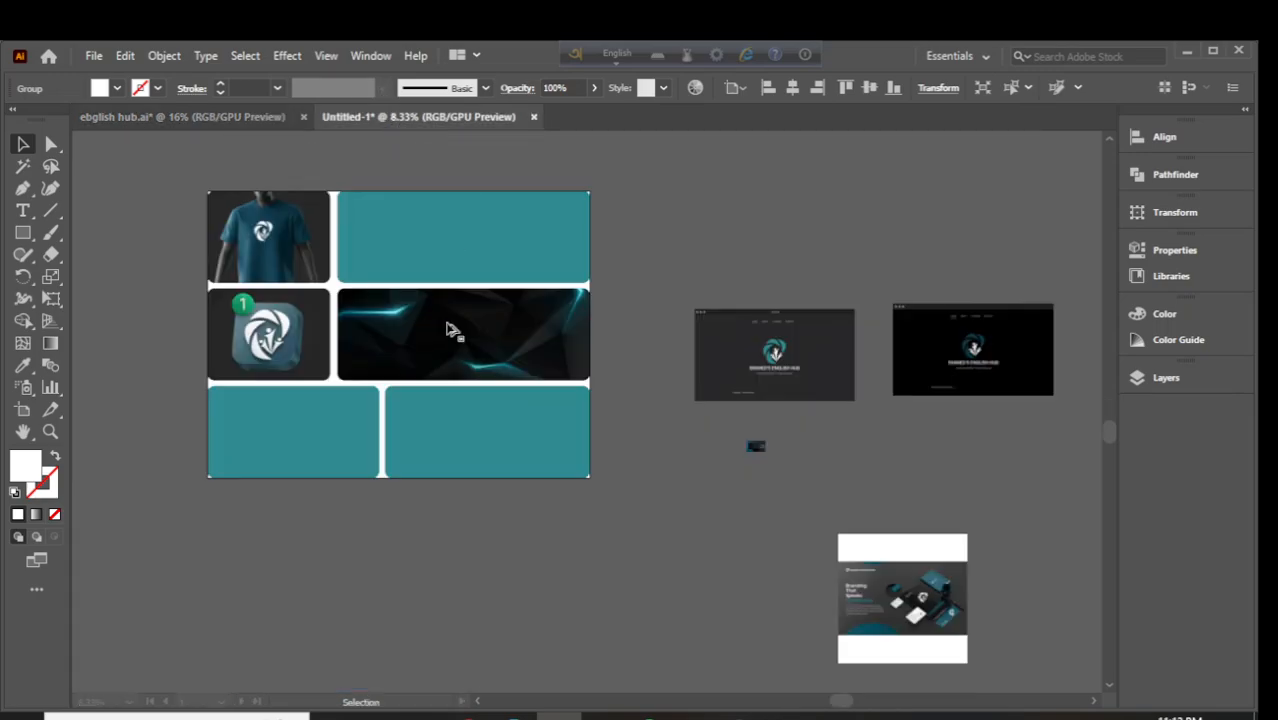
pyautogui.moveTo(450, 330)
pyautogui.mouseDown()
pyautogui.moveTo(455, 355)
pyautogui.moveTo(455, 322)
pyautogui.mouseUp()
pyautogui.click(720, 245)
pyautogui.click(725, 265)
# Move the grey web page image onto the second rectangle of the last row and clip it to that rectangle
pyautogui.moveTo(767, 405); pyautogui.dragTo(479, 482)
pyautogui.moveTo(578, 510); pyautogui.dragTo(505, 476)
pyautogui.rightClick(505, 476)
pyautogui.click(595, 336)
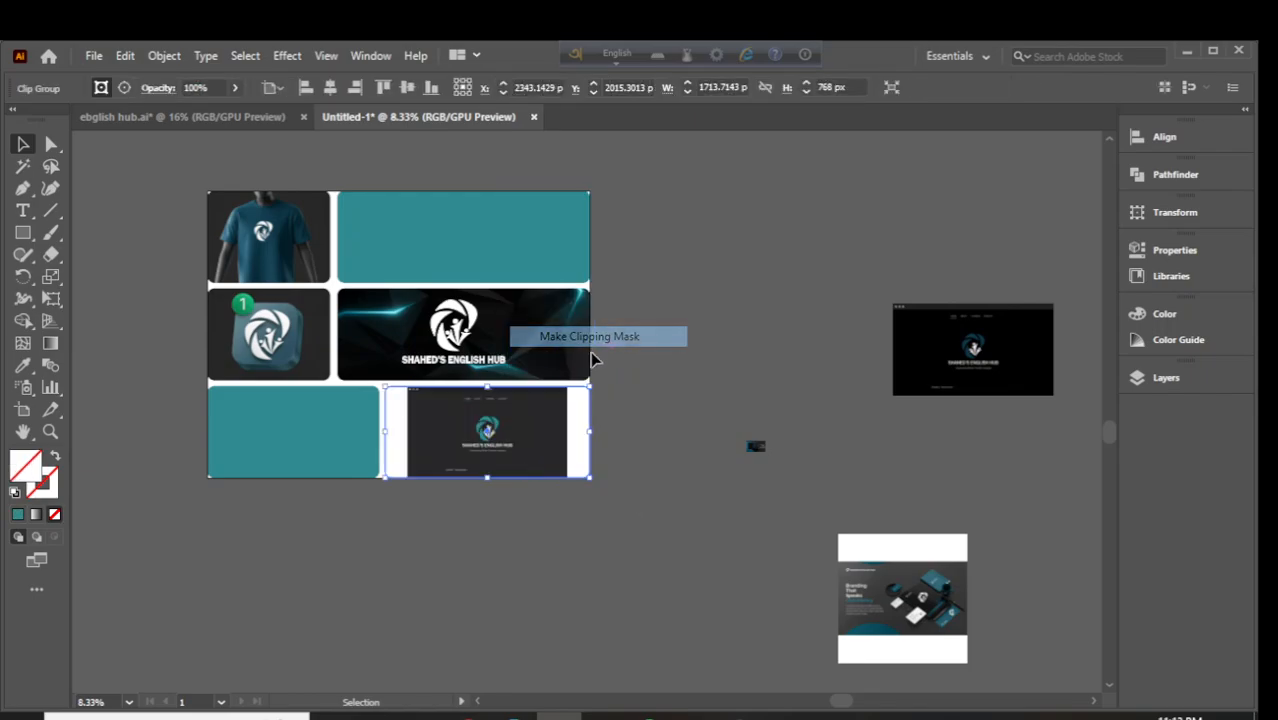
# Scale up the grey web page image inside its mask until it covers the whole cell, and nudge it down
pyautogui.doubleClick(505, 428)
pyautogui.click(541, 460)
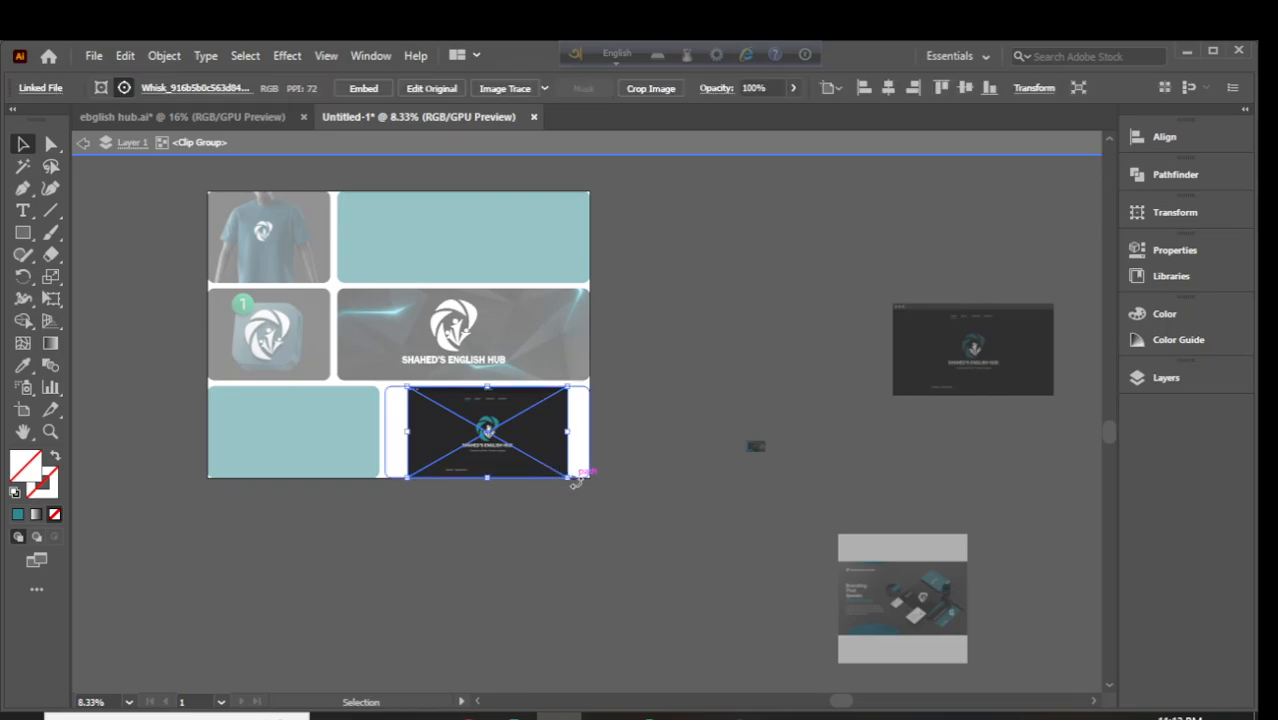
pyautogui.moveTo(590, 489); pyautogui.dragTo(593, 491)
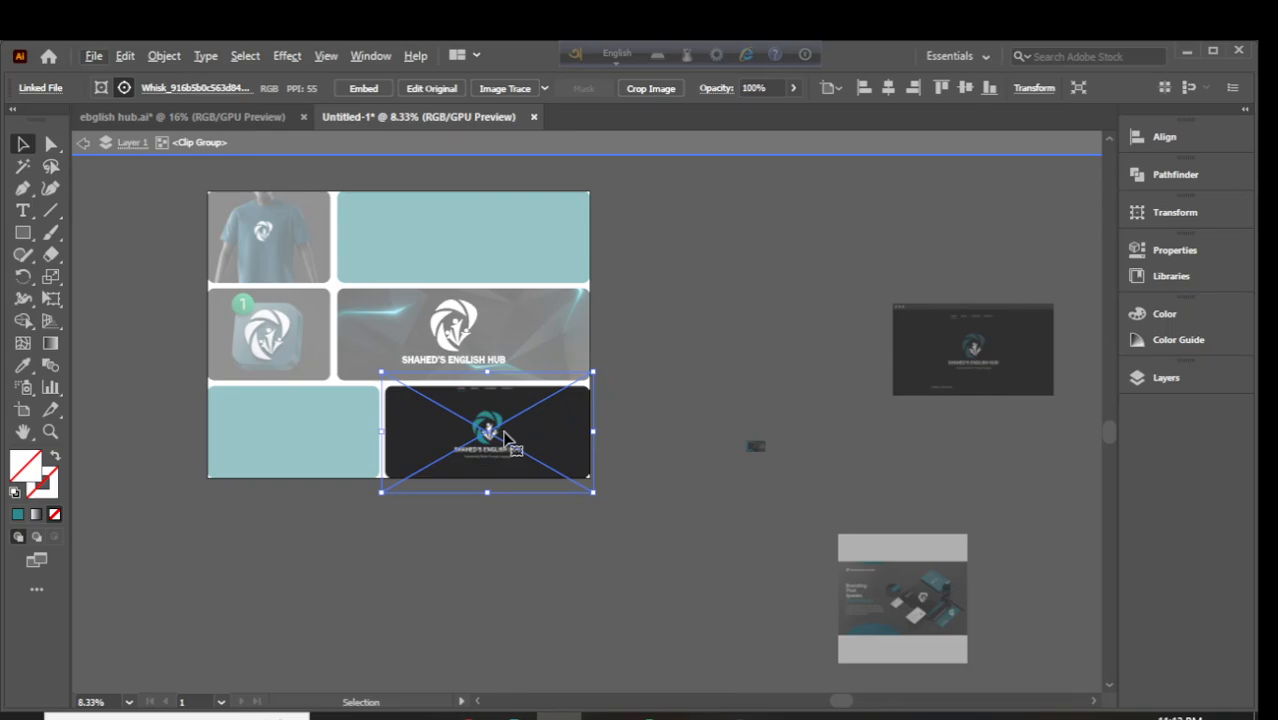
pyautogui.press('Down')
pyautogui.click(728, 366)
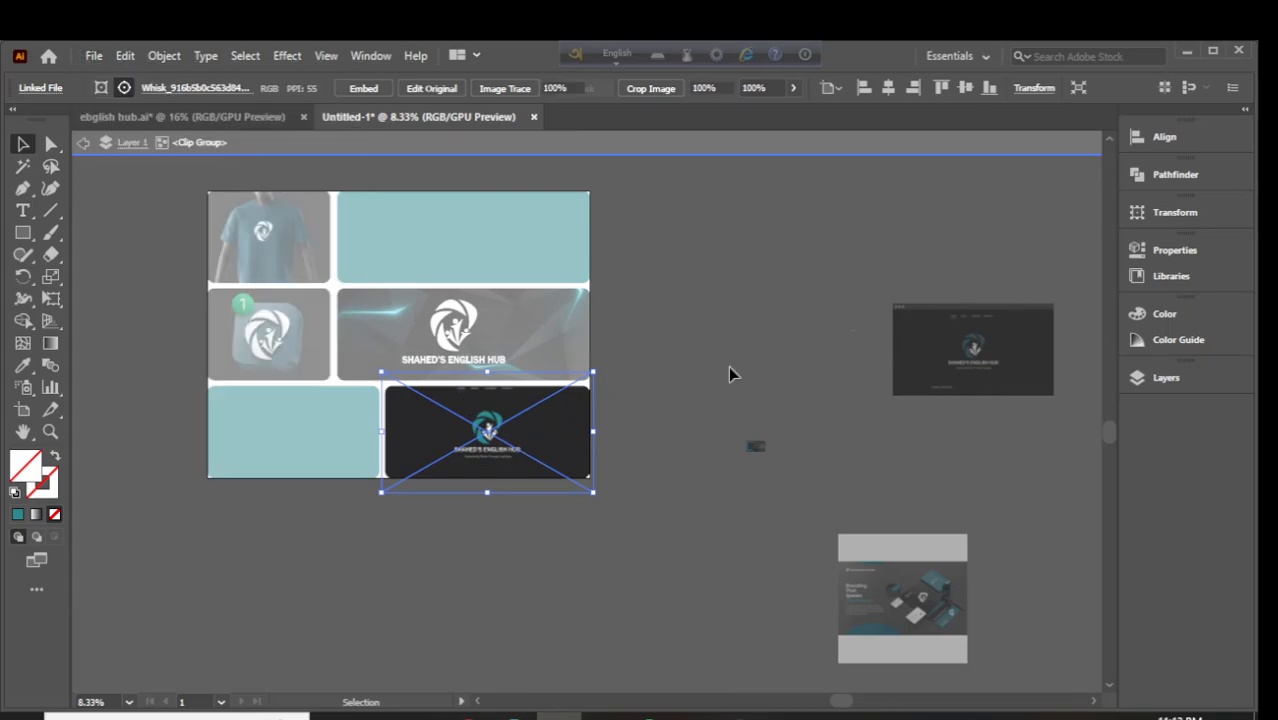
# Move the grey web page image slightly down inside its mask so its navigation bar sits lower, and leave isolation mode
pyautogui.click(500, 470)
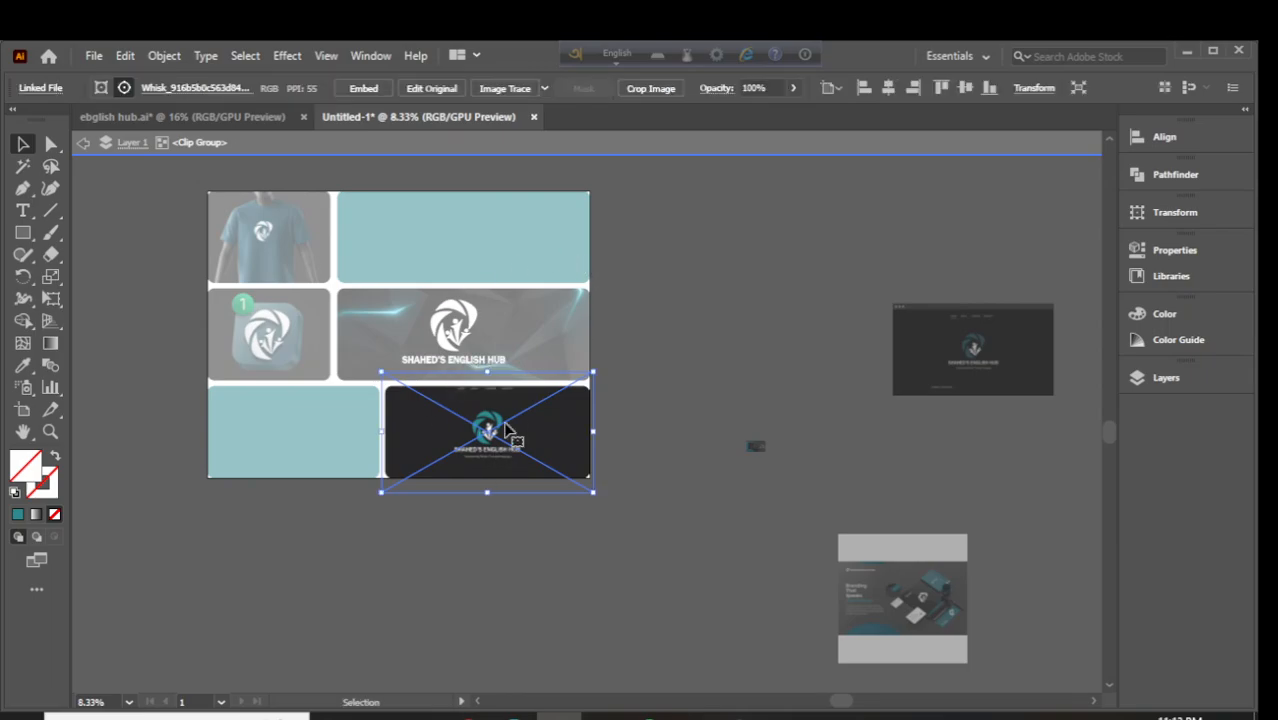
pyautogui.scroll(2, 474, 381)
pyautogui.scroll(1, 474, 381)
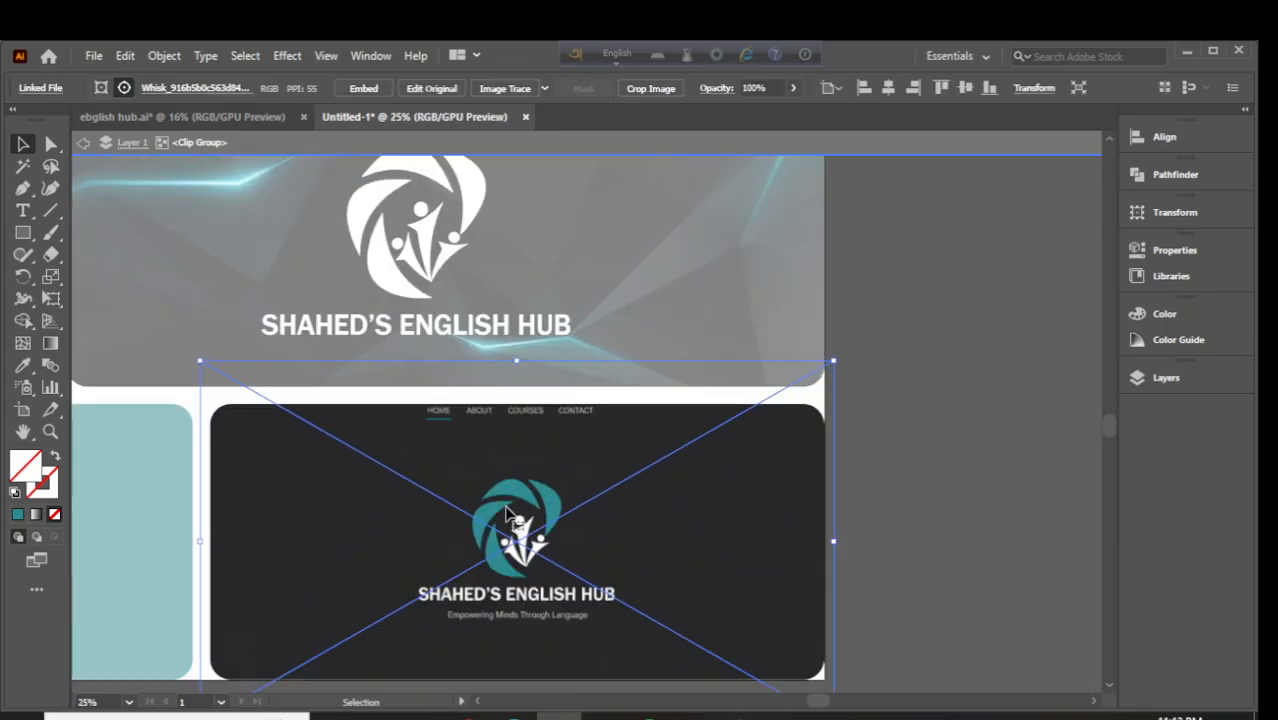
pyautogui.scroll(-1, 502, 506)
pyautogui.moveTo(488, 520); pyautogui.dragTo(503, 548)
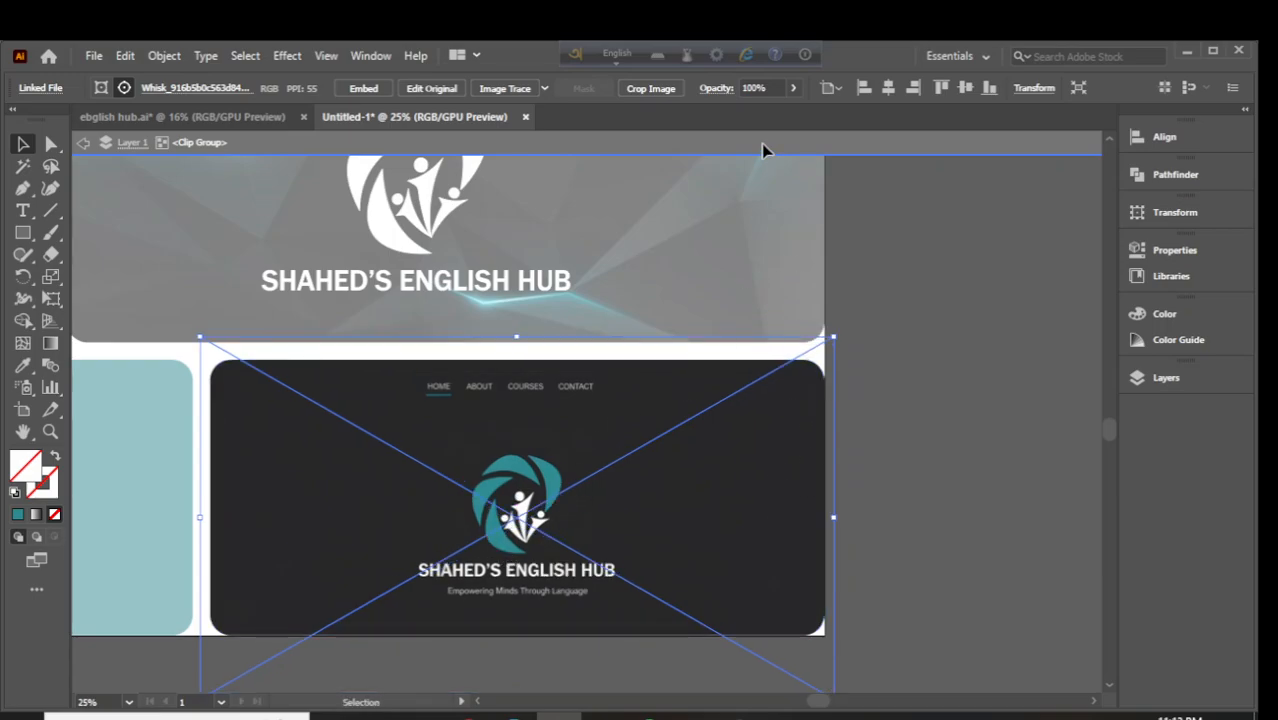
pyautogui.click(908, 236)
pyautogui.scroll(-2, 633, 433)
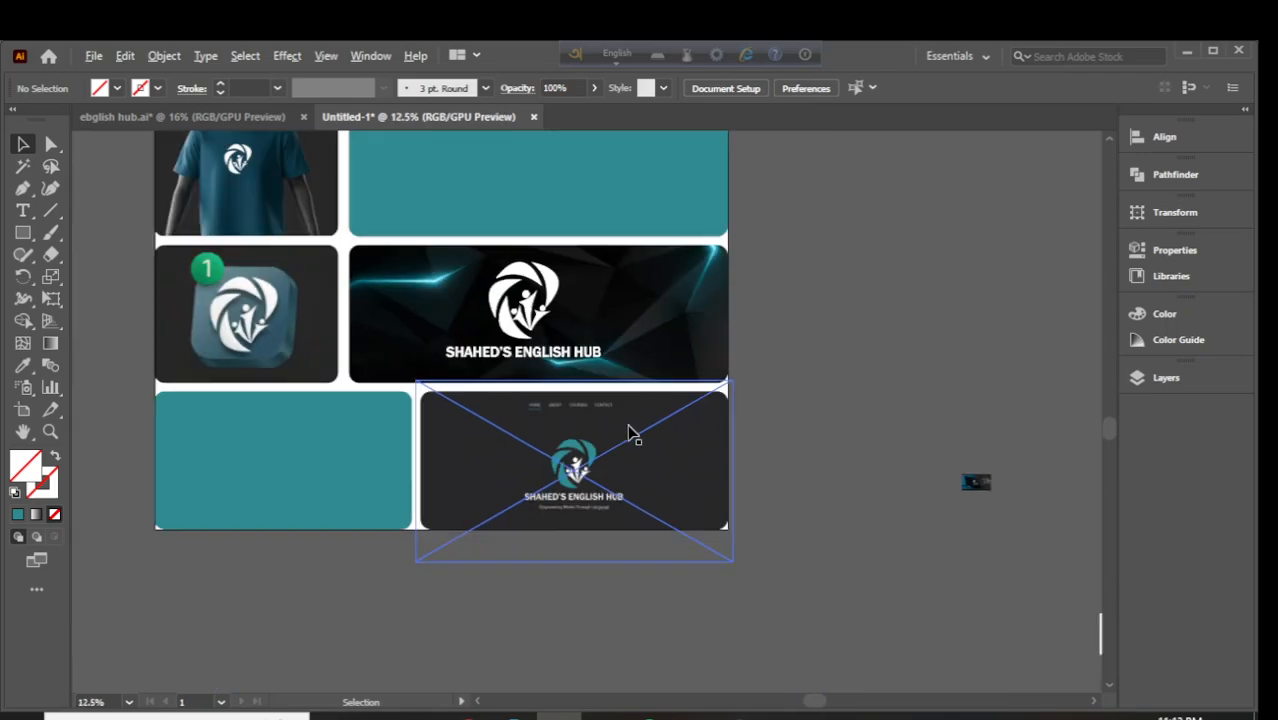
# Delete the leftover black web page image lying beside the artboard
pyautogui.scroll(1, 686, 418)
pyautogui.scroll(-2, 717, 428)
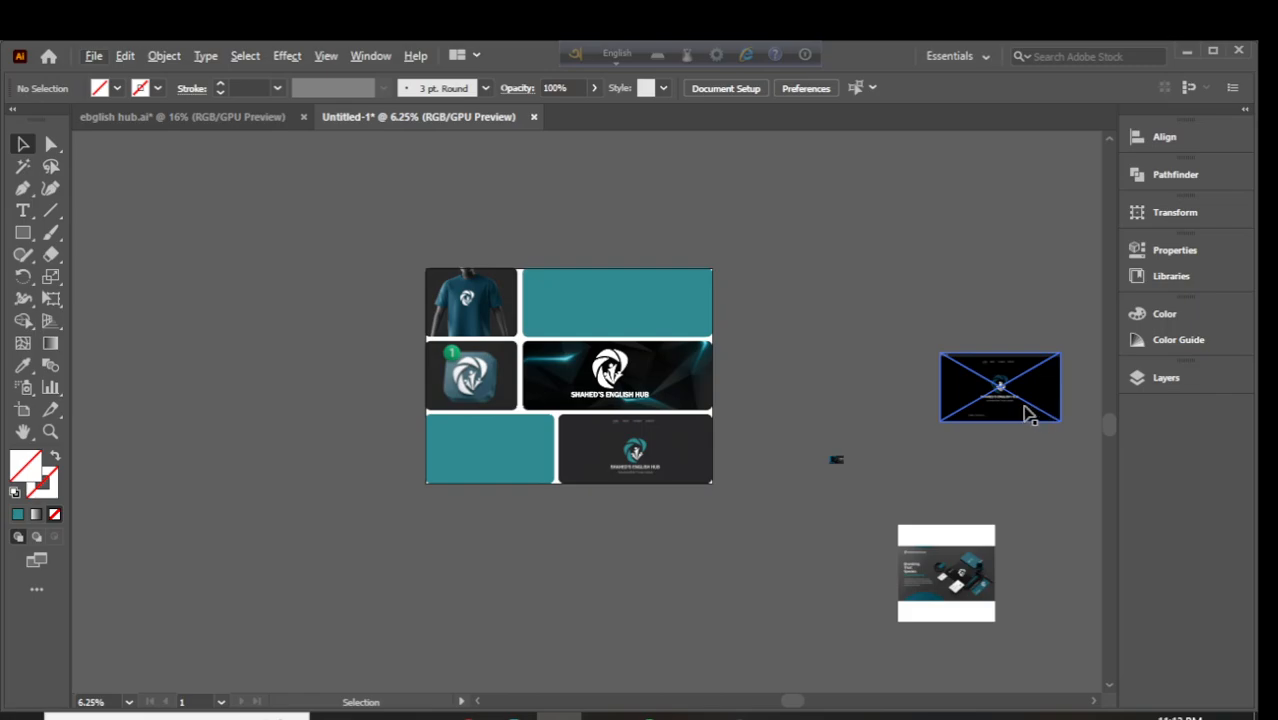
pyautogui.scroll(1, 973, 383)
pyautogui.moveTo(1043, 420); pyautogui.dragTo(850, 388)
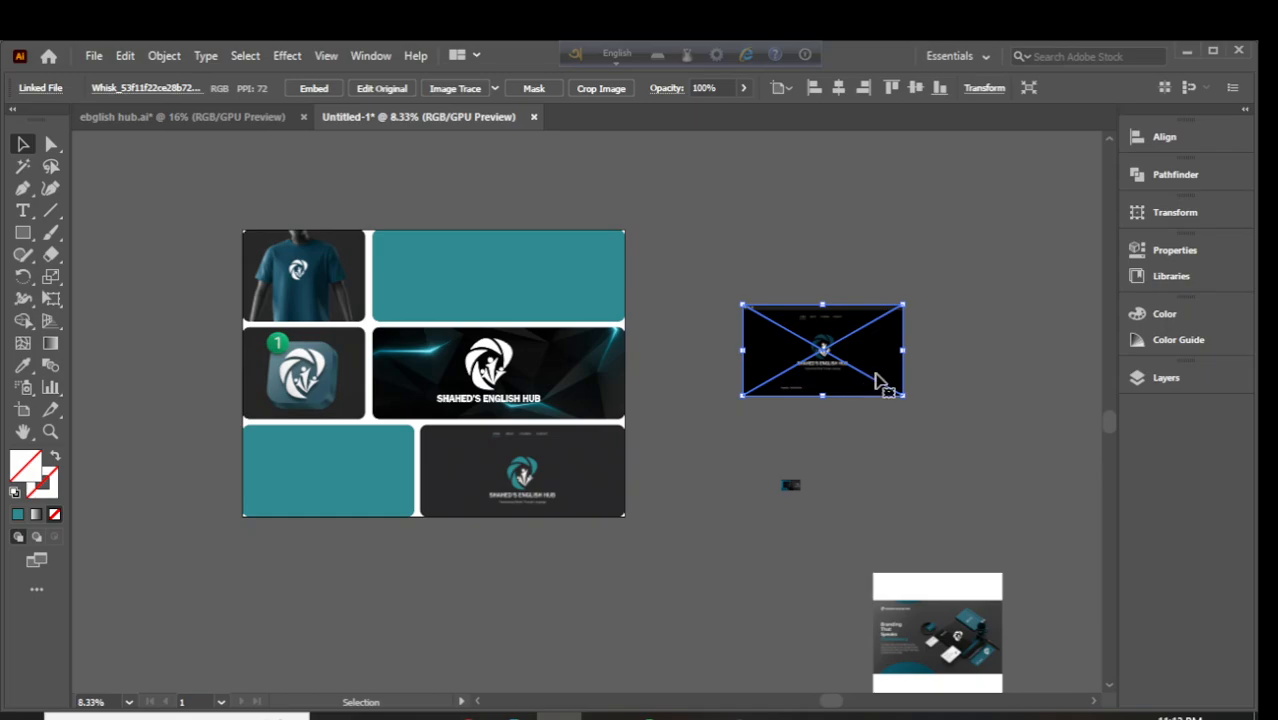
pyautogui.press('Delete')
# Check the layout in ebglish hub.ai, move the stationery image onto Untitled-1's first last-row rectangle, and clip it to that rectangle
pyautogui.click(243, 120)
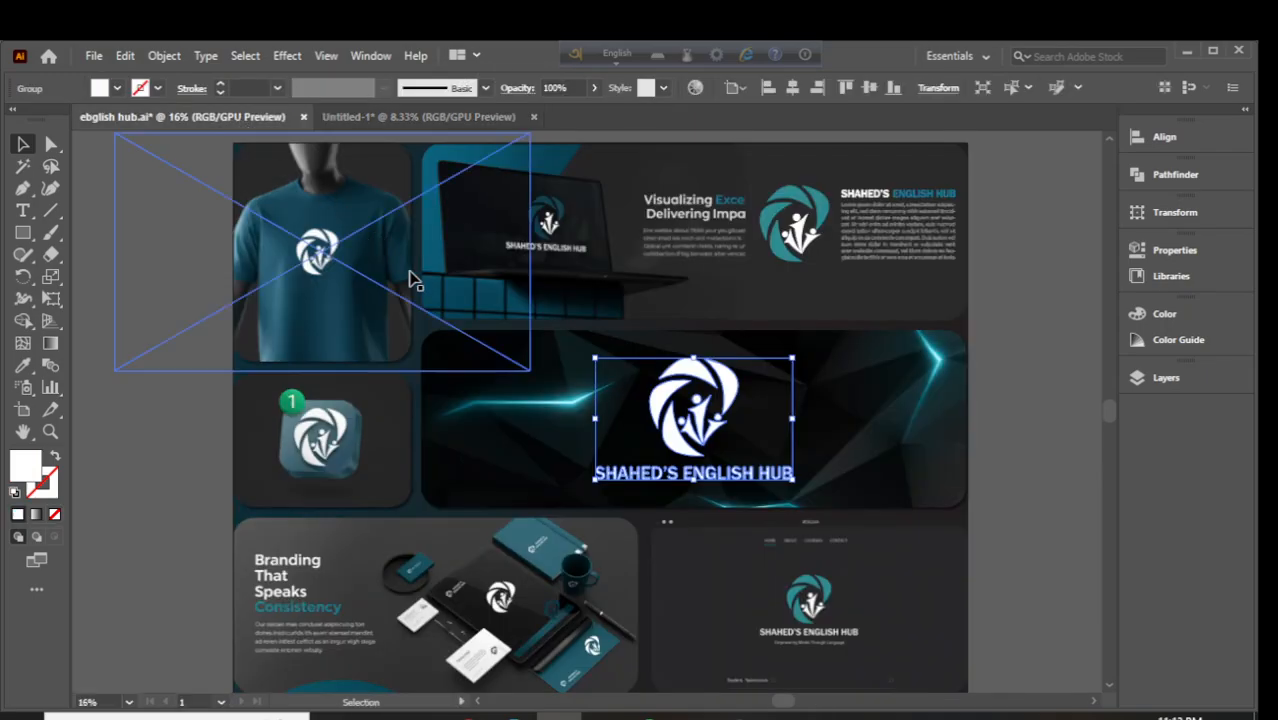
pyautogui.click(404, 120)
pyautogui.scroll(-1, 696, 497)
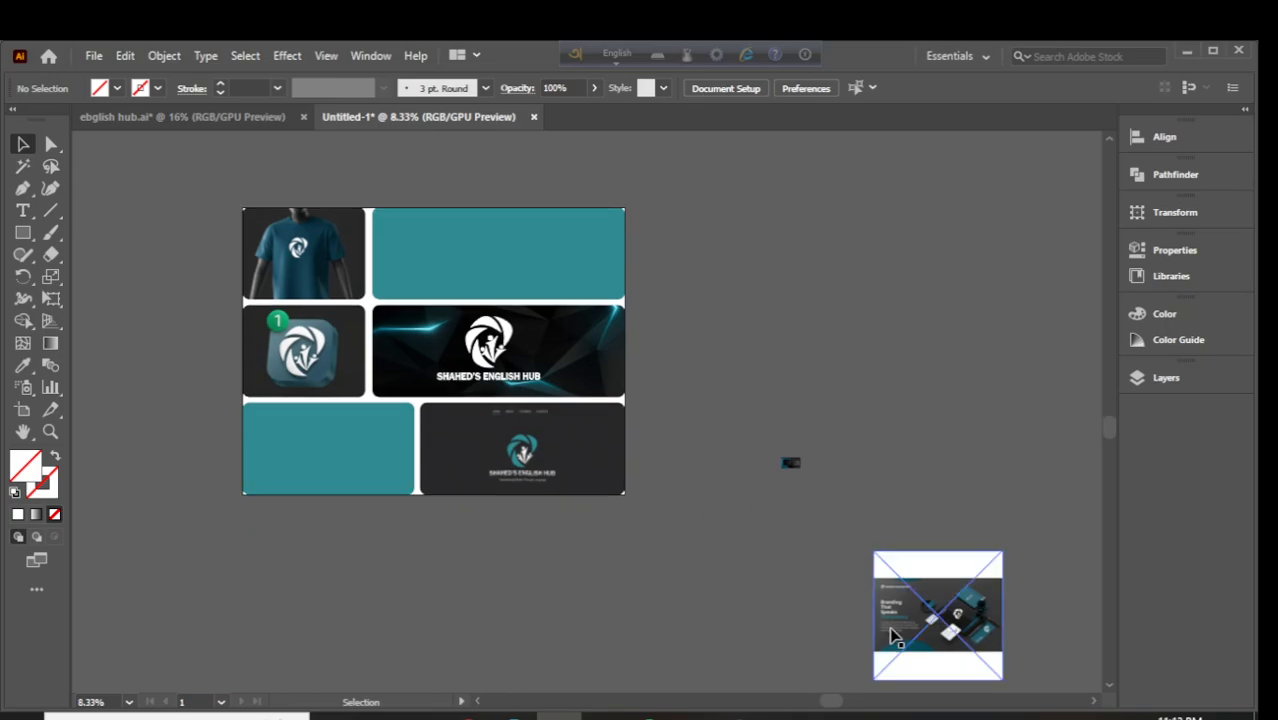
pyautogui.moveTo(893, 634); pyautogui.dragTo(443, 566)
pyautogui.moveTo(524, 571); pyautogui.dragTo(307, 557)
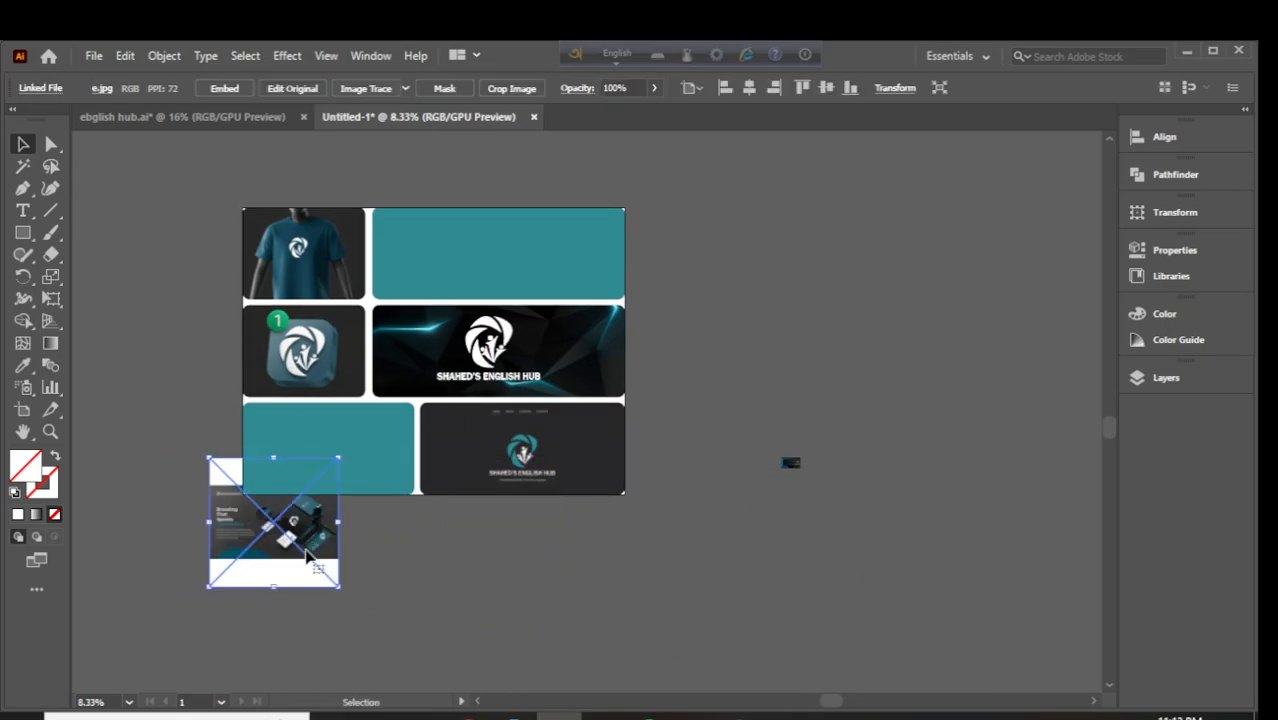
pyautogui.keyDown('shift'); pyautogui.click(330, 440); pyautogui.keyUp('shift')
pyautogui.rightClick(284, 548)
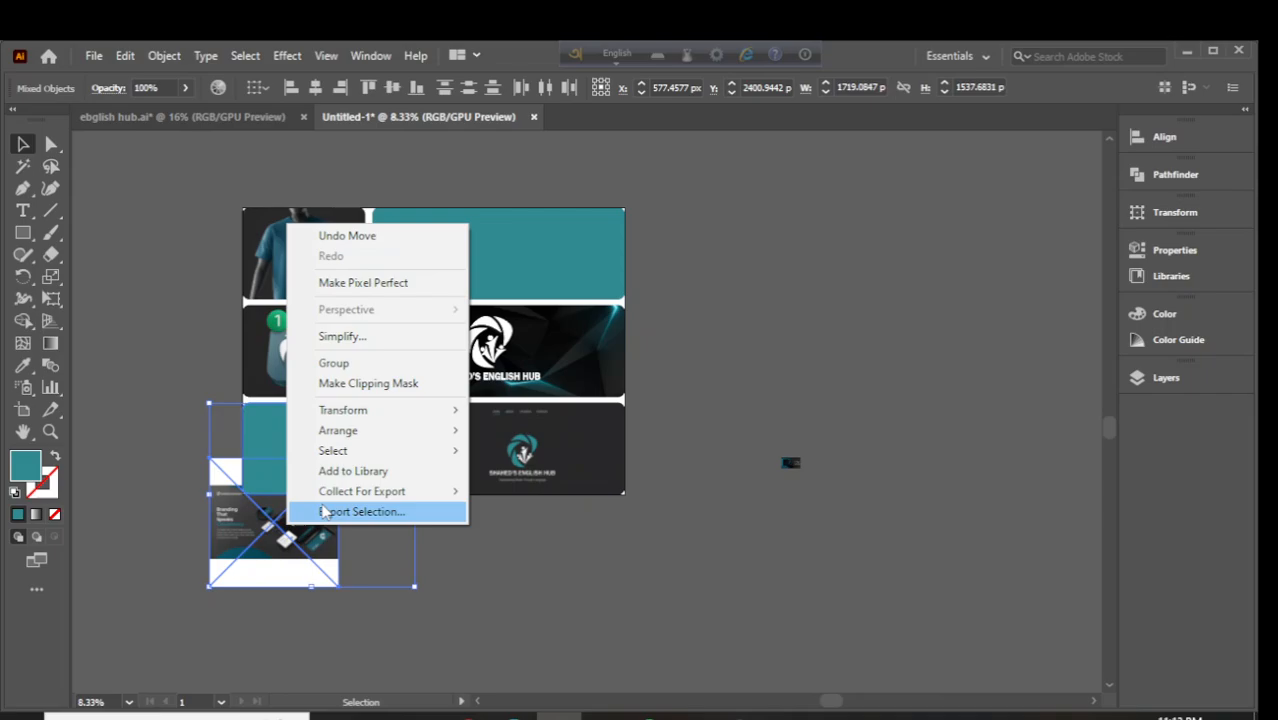
pyautogui.click(385, 380)
# Reposition and enlarge the stationery image inside its mask until it nearly fills the cell, and leave isolation mode
pyautogui.doubleClick(300, 490)
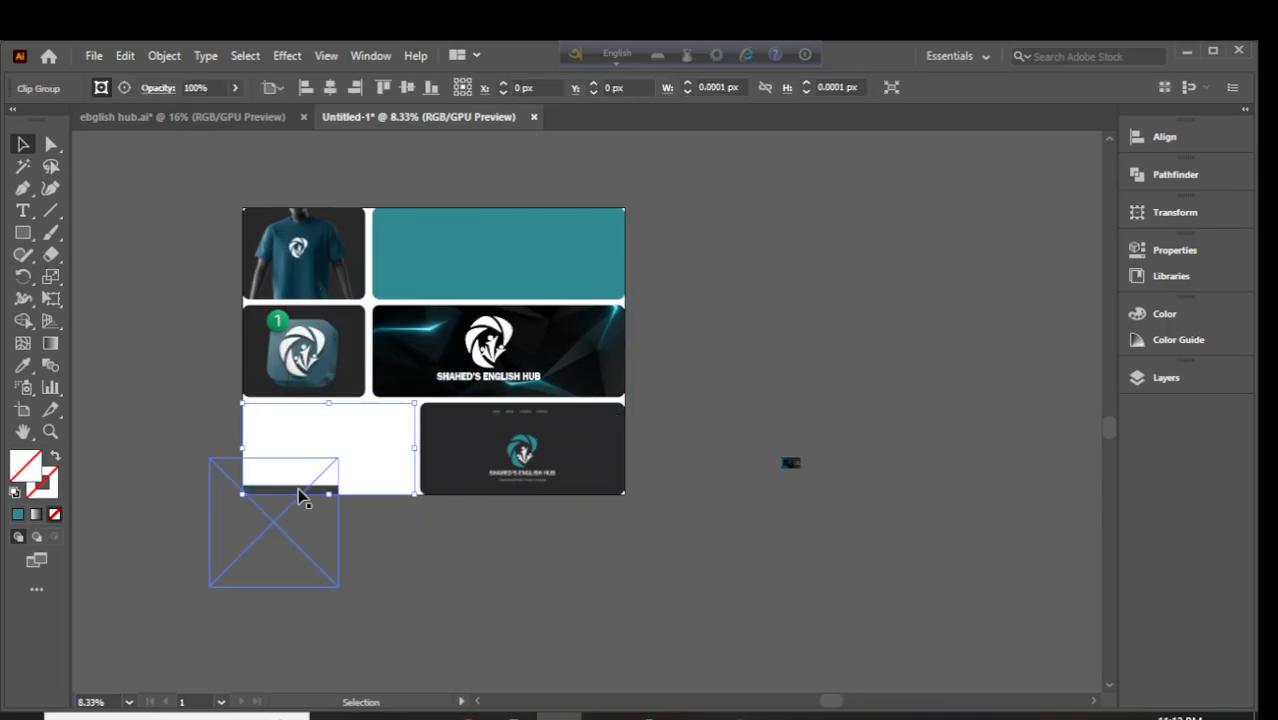
pyautogui.click(305, 488)
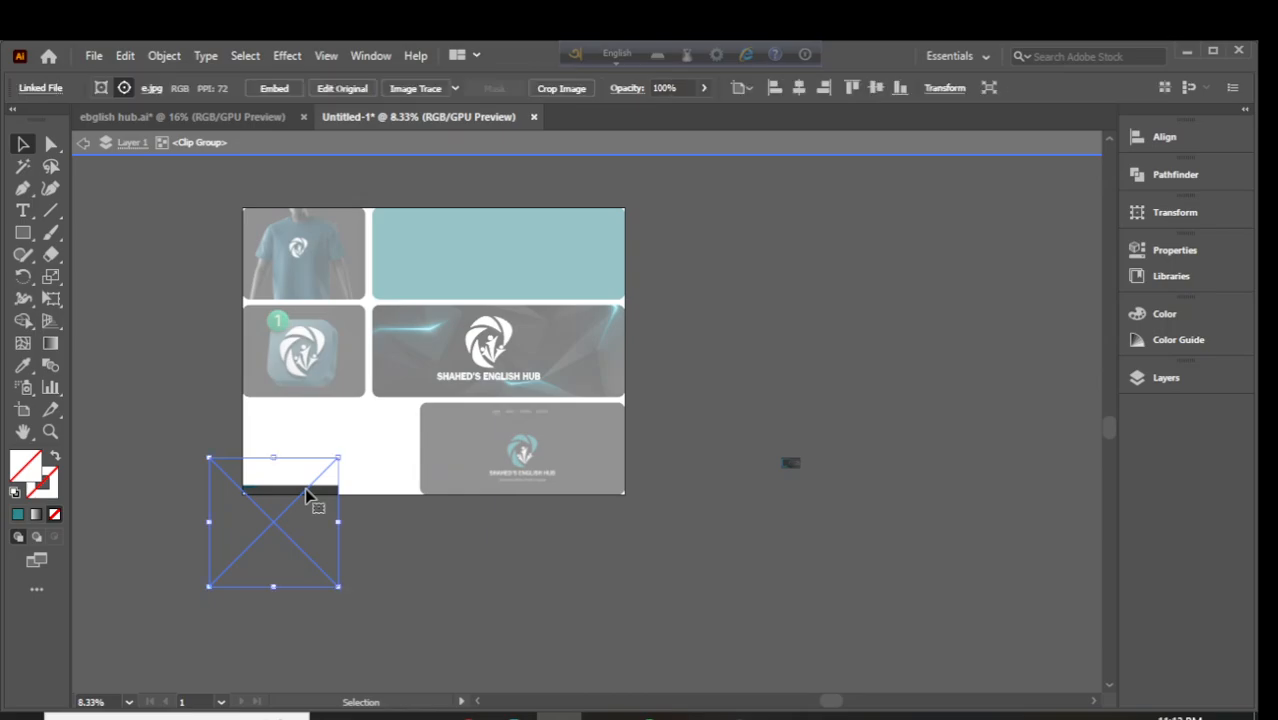
pyautogui.moveTo(312, 544); pyautogui.dragTo(360, 480)
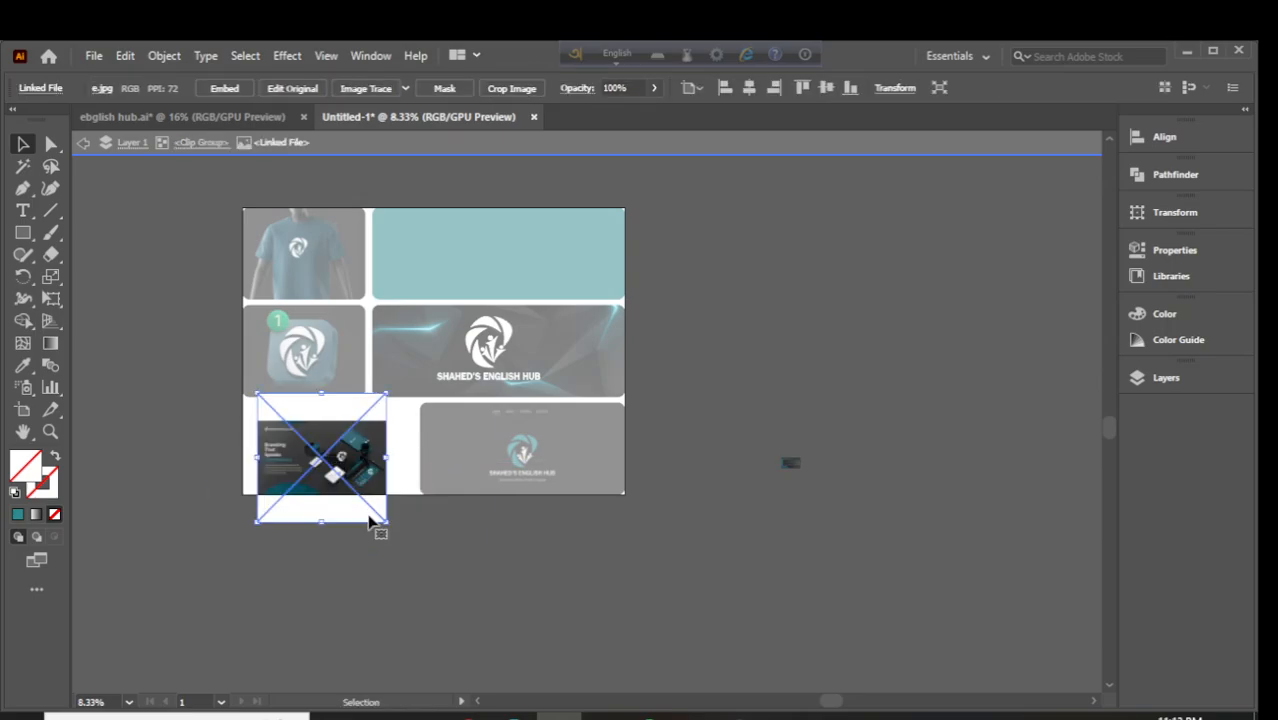
pyautogui.moveTo(385, 522); pyautogui.dragTo(418, 545)
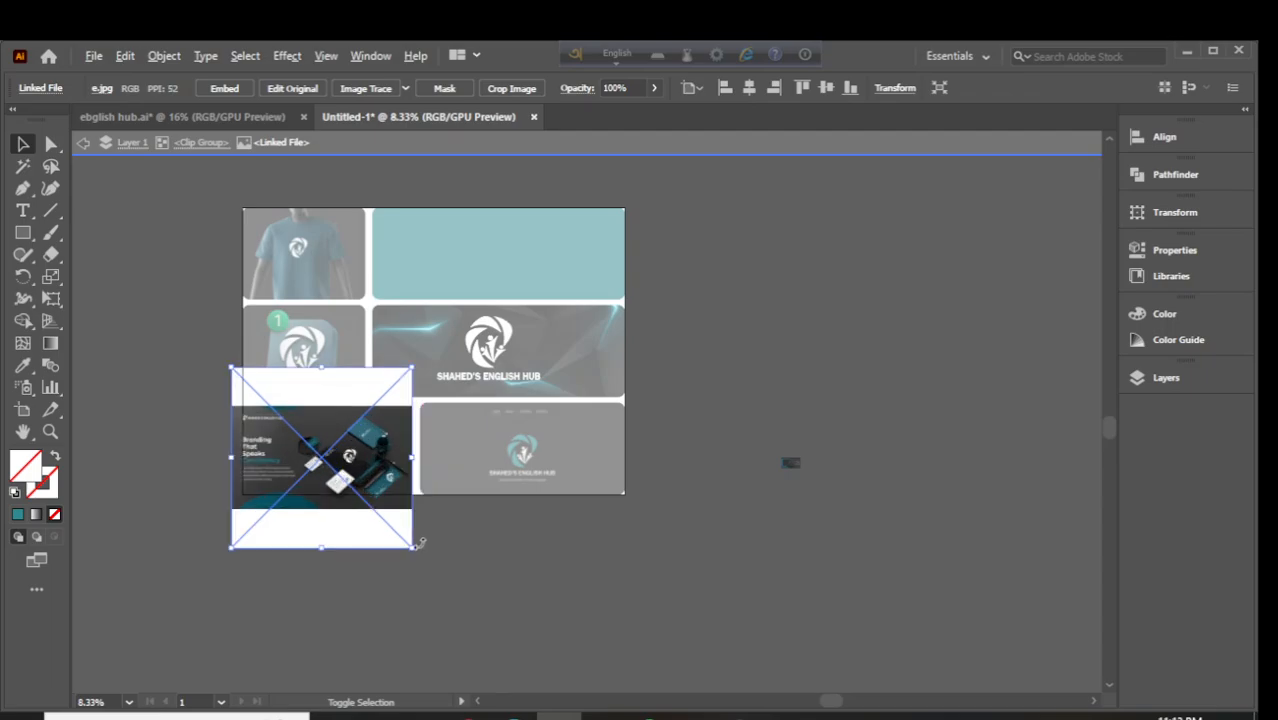
pyautogui.click(518, 533)
pyautogui.doubleClick(527, 158)
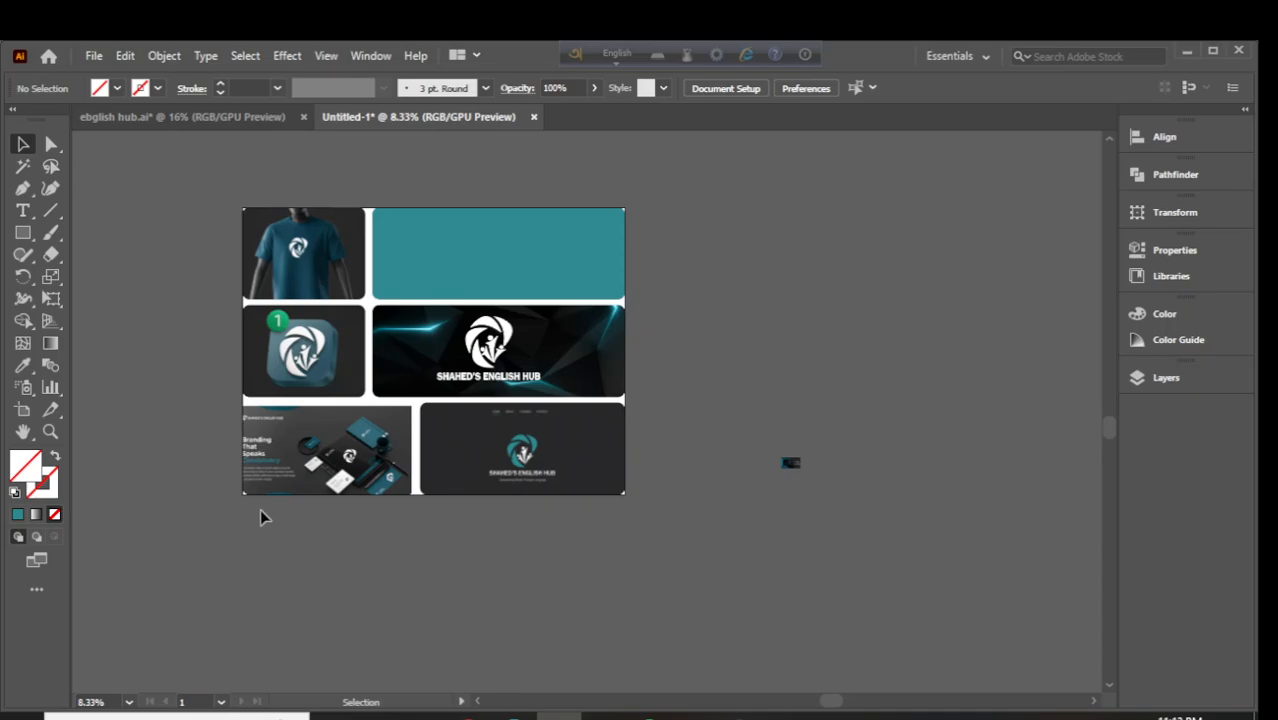
# Shift the stationery image up and slightly right inside its mask so it covers the whole cell, and leave isolation mode
pyautogui.scroll(1, 399, 395)
pyautogui.doubleClick(412, 478)
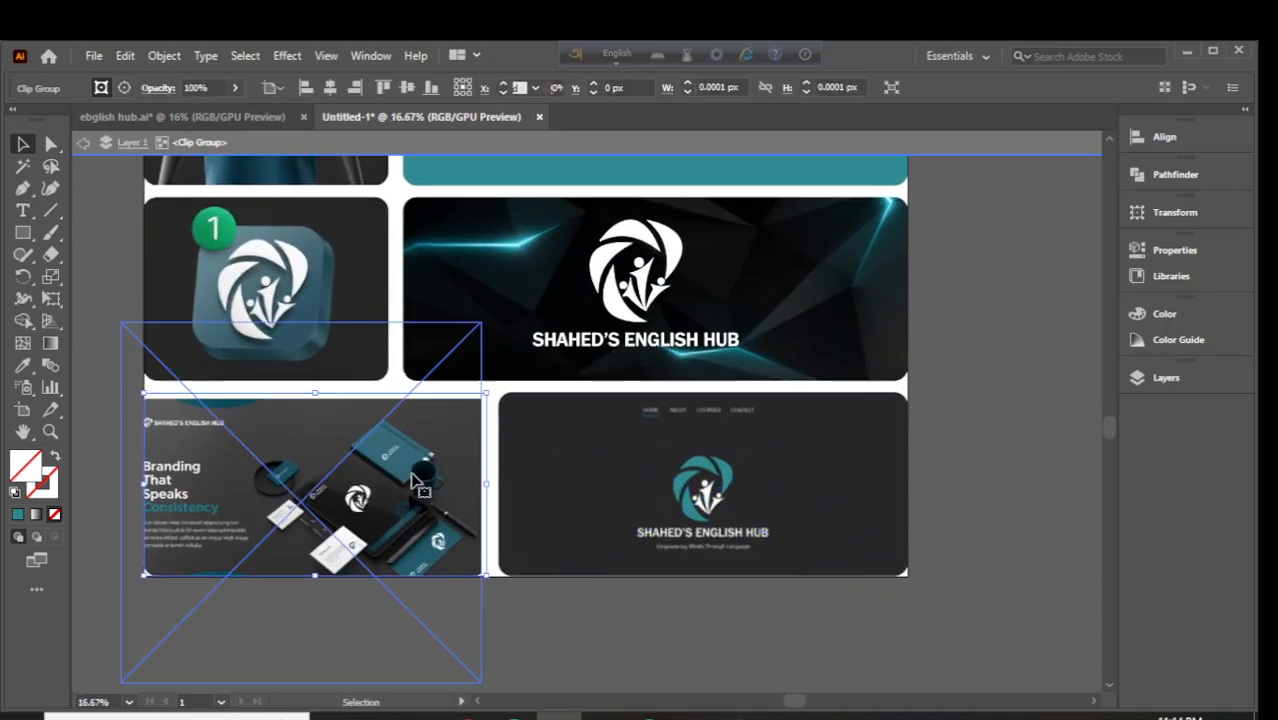
pyautogui.click(428, 533)
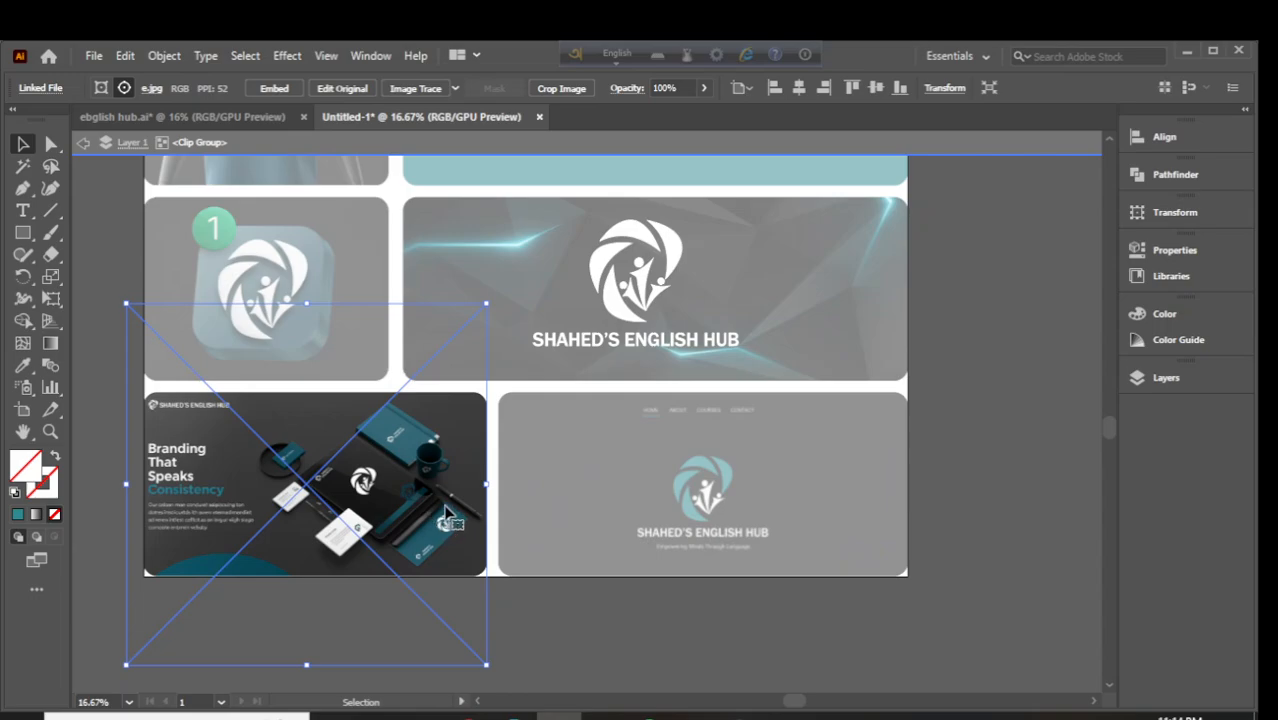
pyautogui.click(852, 344)
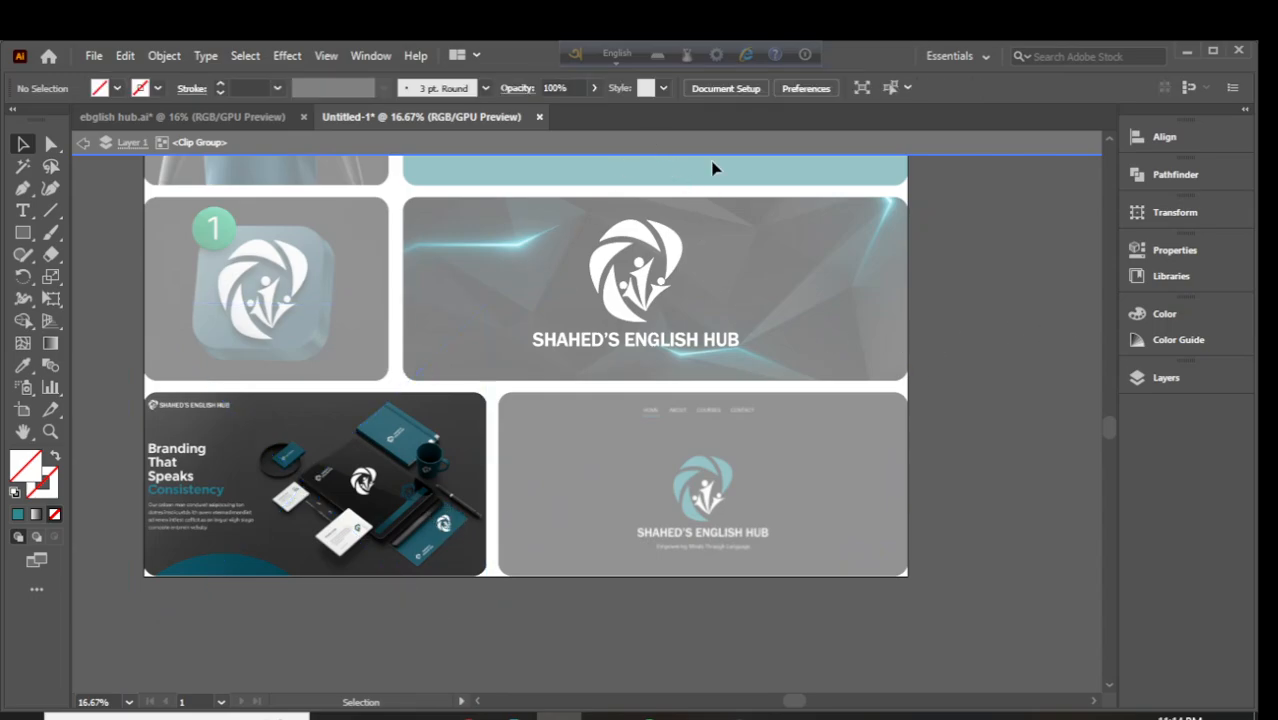
pyautogui.click(628, 135)
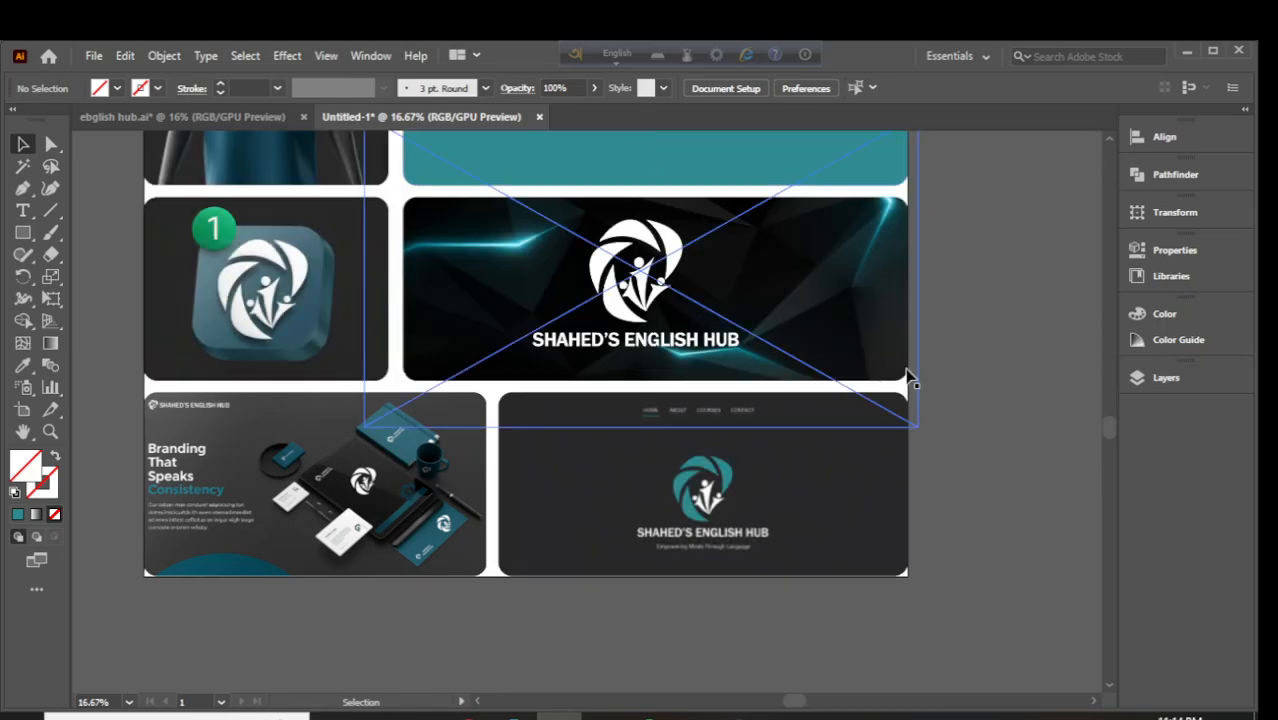
# Move the tiny laptop image onto the wide first-row rectangle and enlarge it to about three quarters of the rectangle's width
pyautogui.hotkey('ctrl', '-')
pyautogui.hotkey('ctrl', '-')
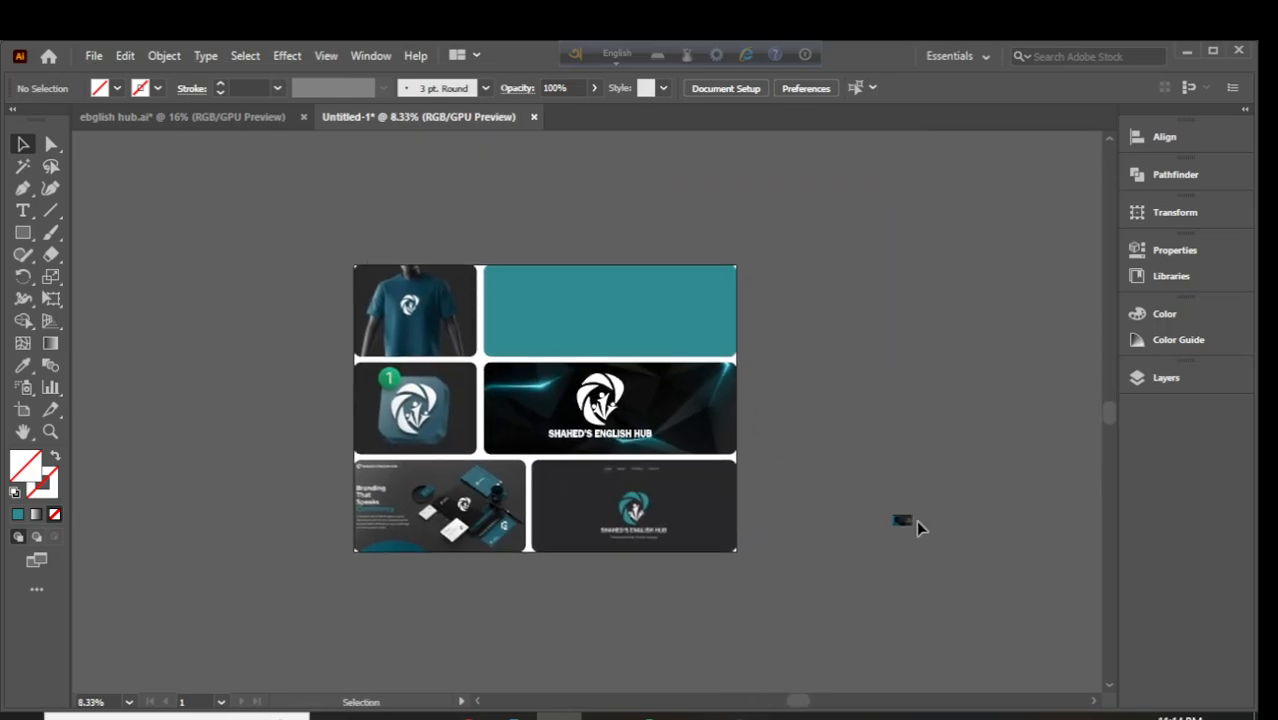
pyautogui.moveTo(918, 521); pyautogui.dragTo(642, 328)
pyautogui.scroll(1, 816, 320)
pyautogui.press('space')
pyautogui.moveTo(845, 223); pyautogui.dragTo(913, 234)
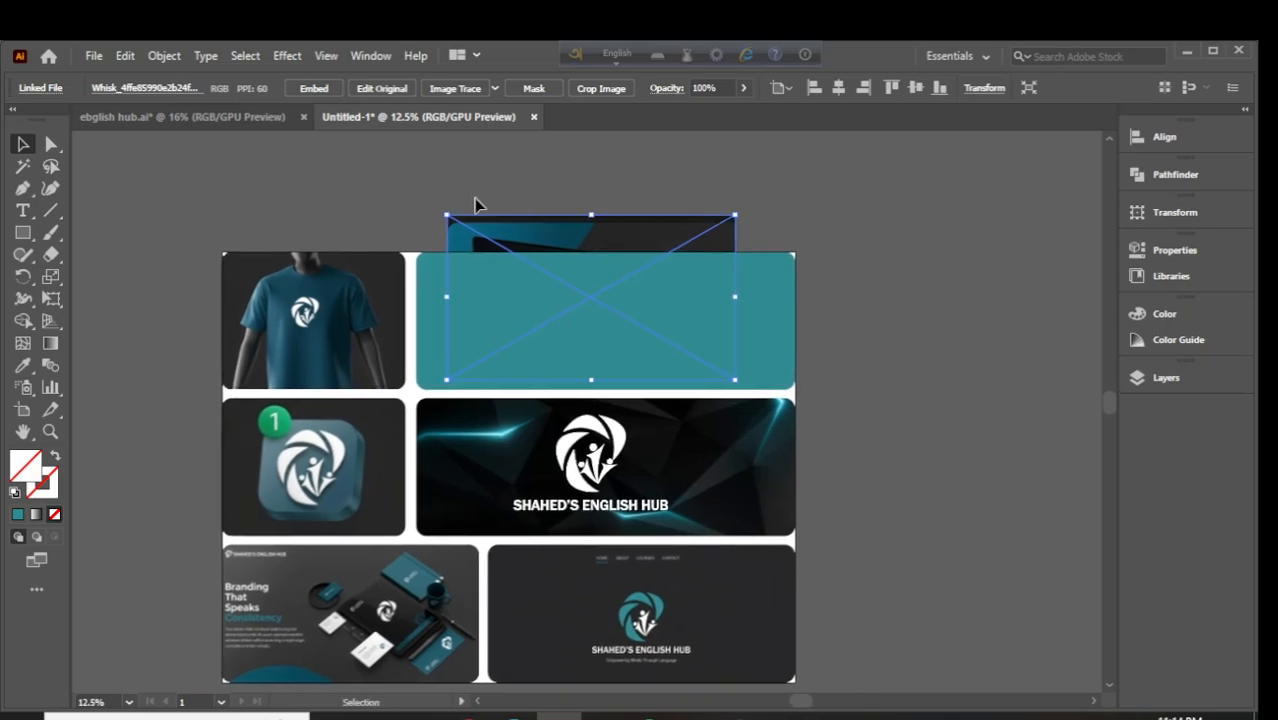
# Try clipping the laptop image to the wide first-row rectangle and aligning it with the left edge of the mask
pyautogui.moveTo(476, 200); pyautogui.dragTo(599, 365)
pyautogui.rightClick(600, 322)
pyautogui.click(674, 483)
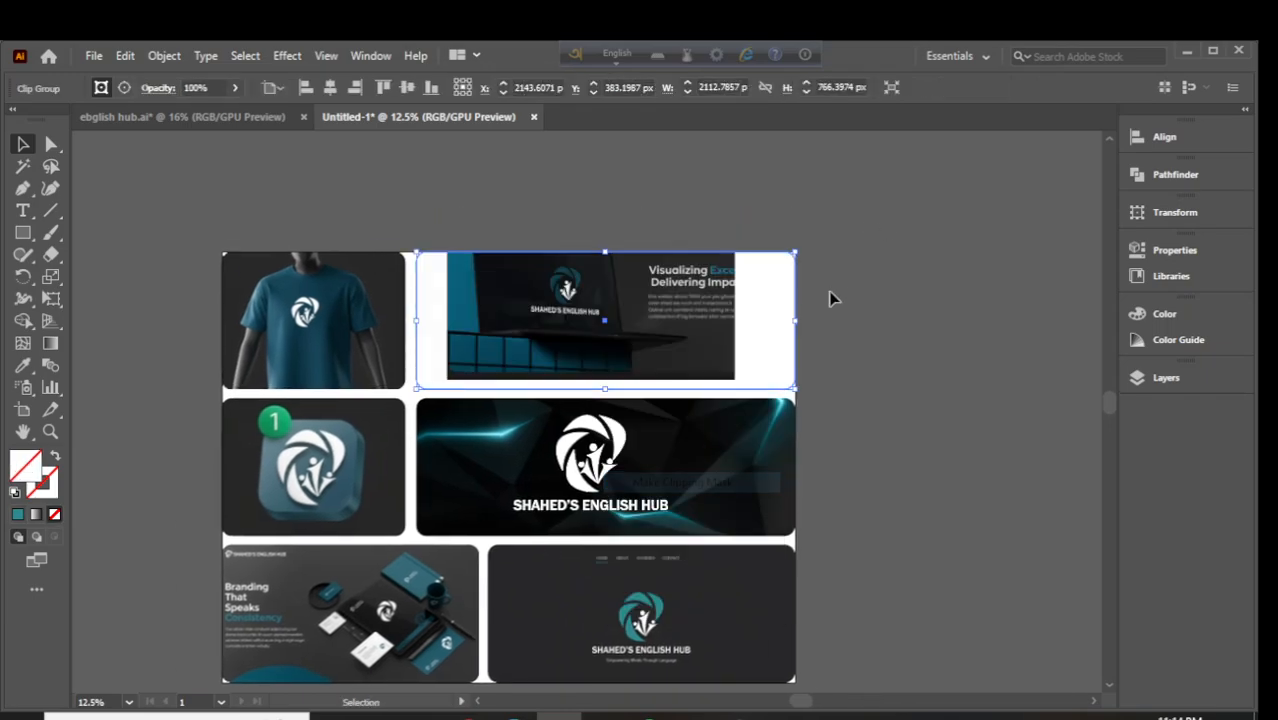
pyautogui.doubleClick(600, 325)
pyautogui.moveTo(575, 318); pyautogui.dragTo(551, 332)
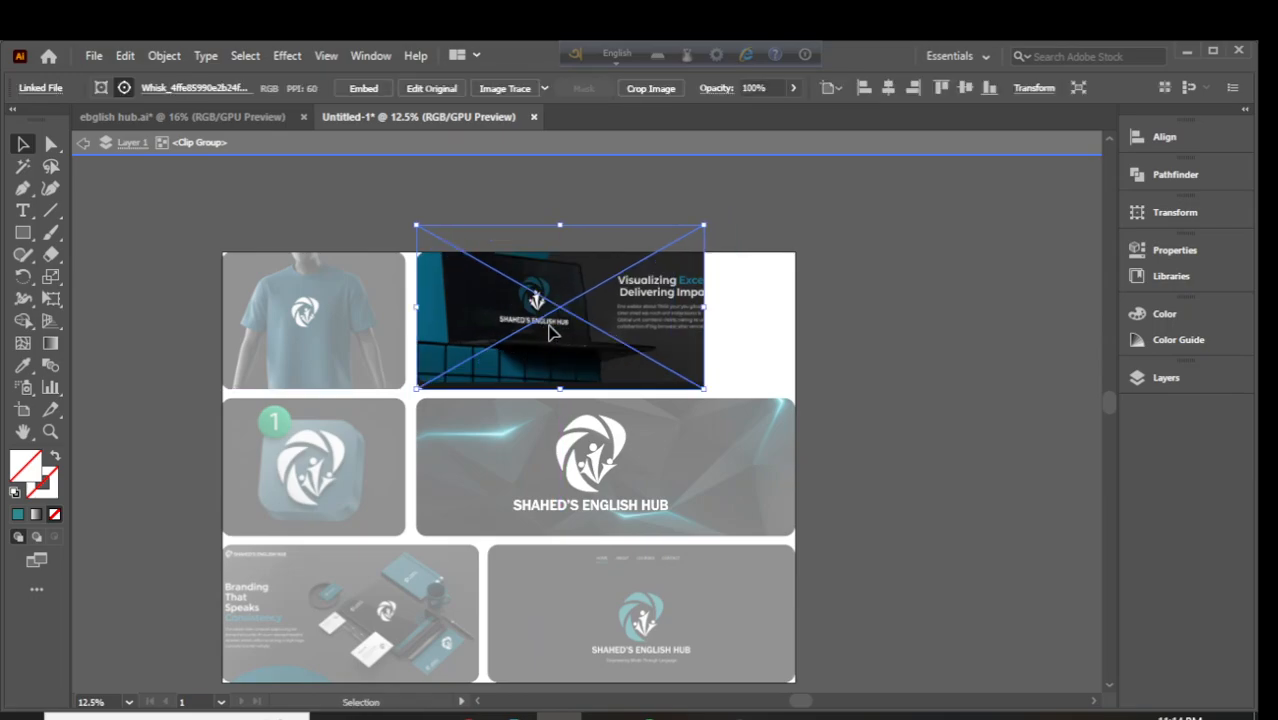
pyautogui.doubleClick(644, 191)
pyautogui.click(658, 191)
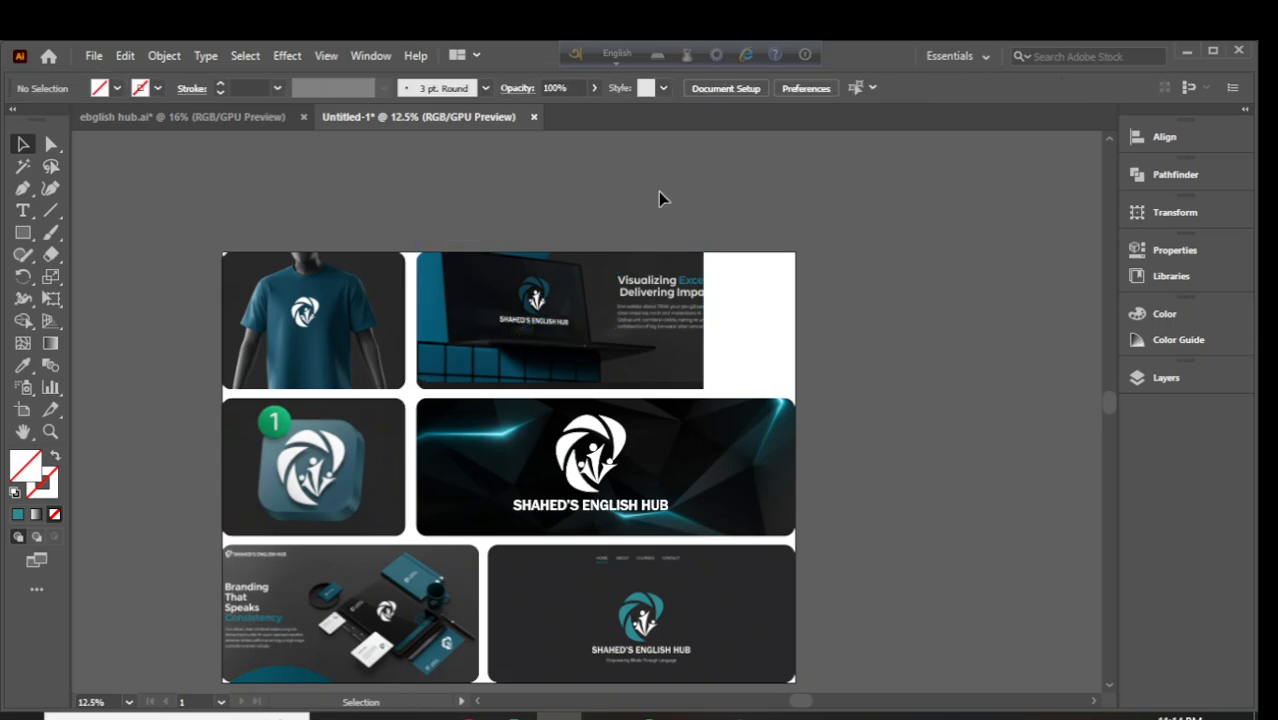
# Try scaling the laptop image down slightly inside its mask and repositioning it, and leave isolation mode
pyautogui.doubleClick(626, 365)
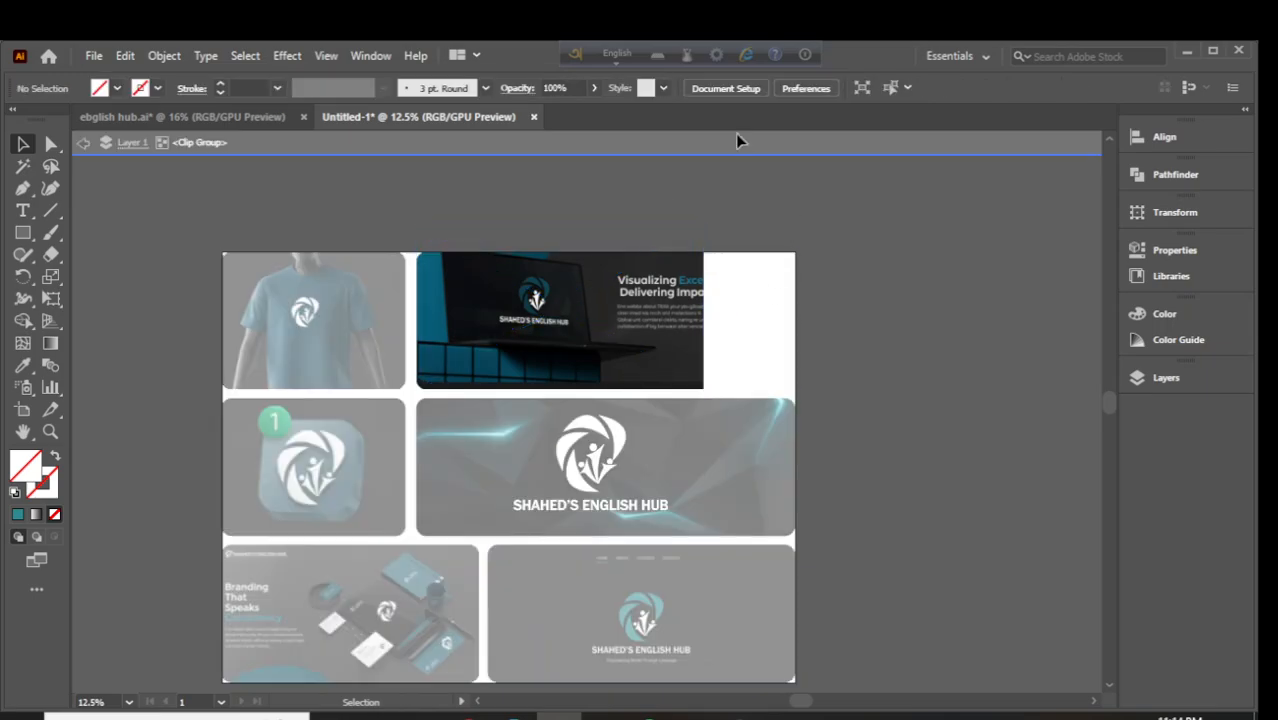
pyautogui.doubleClick(772, 213)
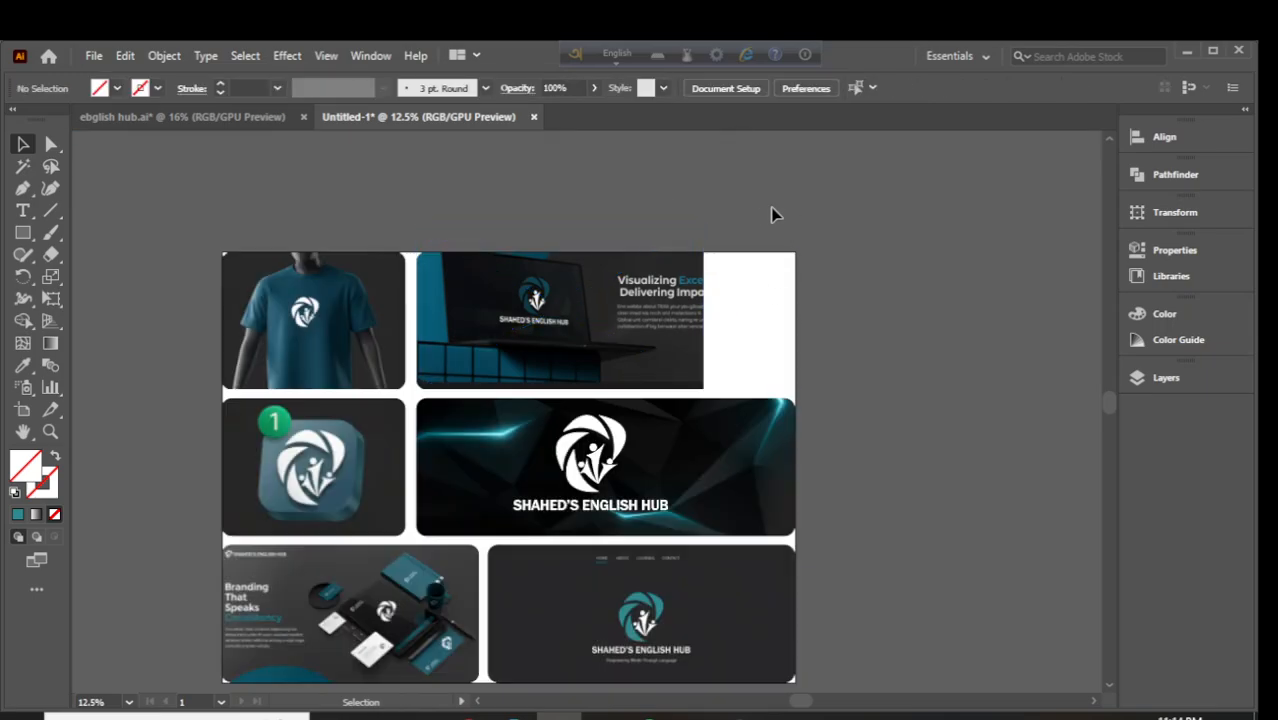
pyautogui.doubleClick(554, 344)
pyautogui.moveTo(559, 334); pyautogui.dragTo(565, 337)
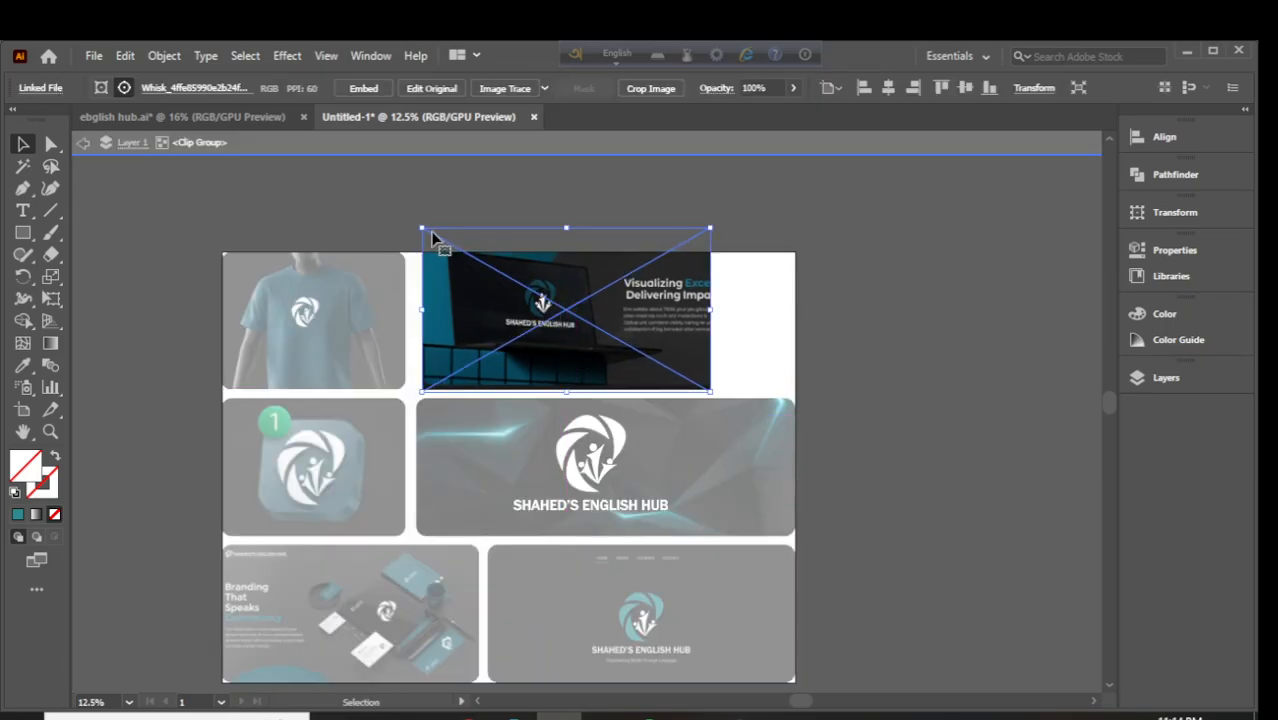
pyautogui.moveTo(423, 227); pyautogui.dragTo(434, 238)
pyautogui.moveTo(556, 340); pyautogui.dragTo(543, 341)
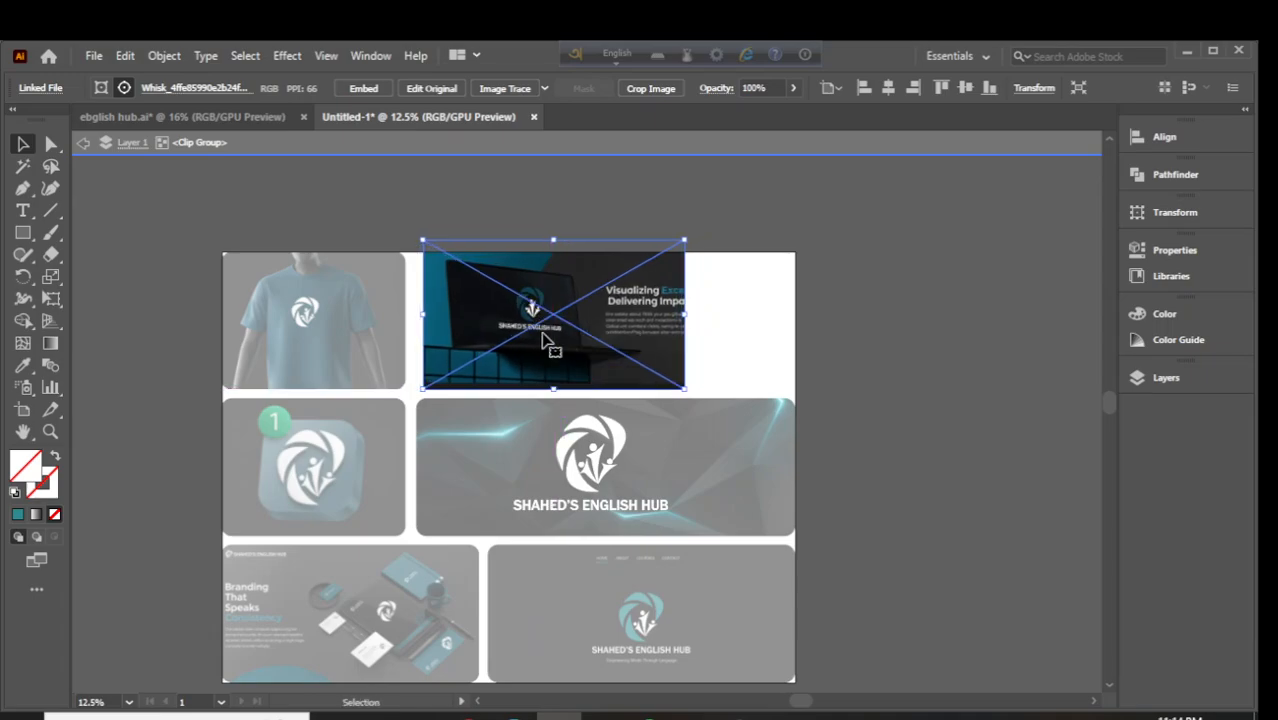
pyautogui.click(600, 143)
pyautogui.click(591, 183)
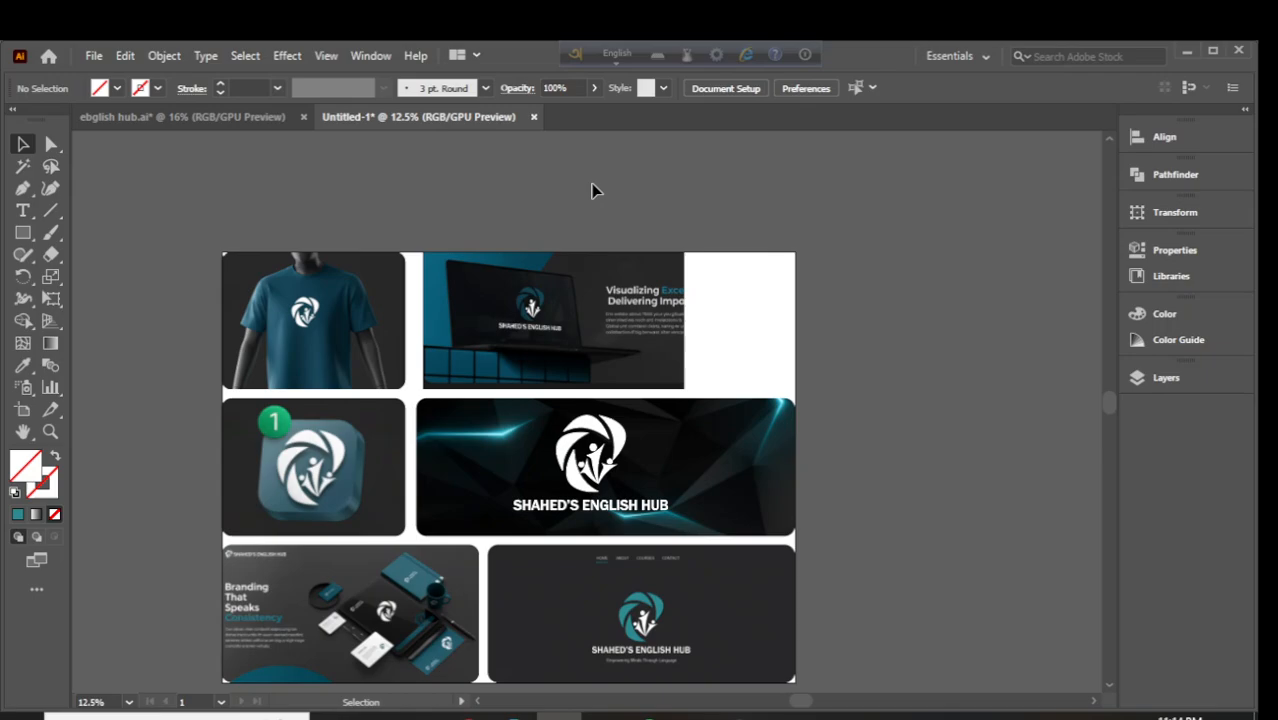
# Try shifting the reduced laptop image left and back right inside its mask
pyautogui.doubleClick(543, 322)
pyautogui.moveTo(545, 325); pyautogui.dragTo(537, 325)
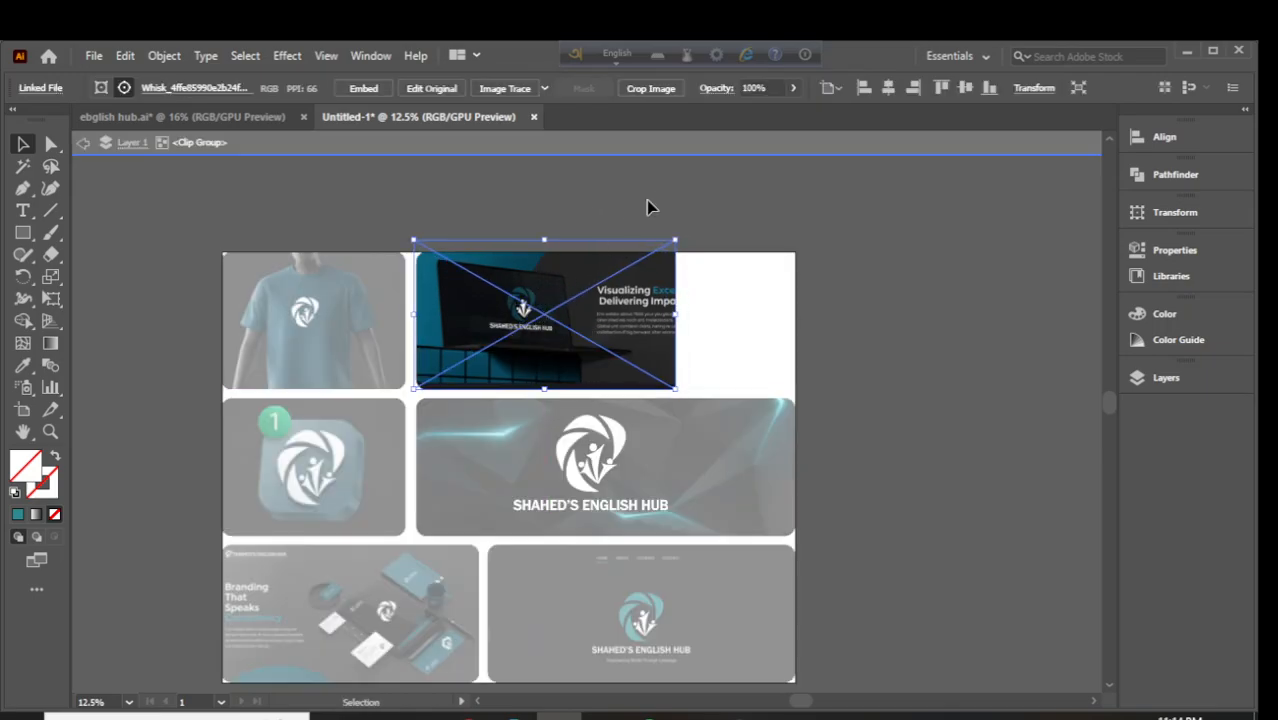
pyautogui.click(615, 152)
pyautogui.click(750, 291)
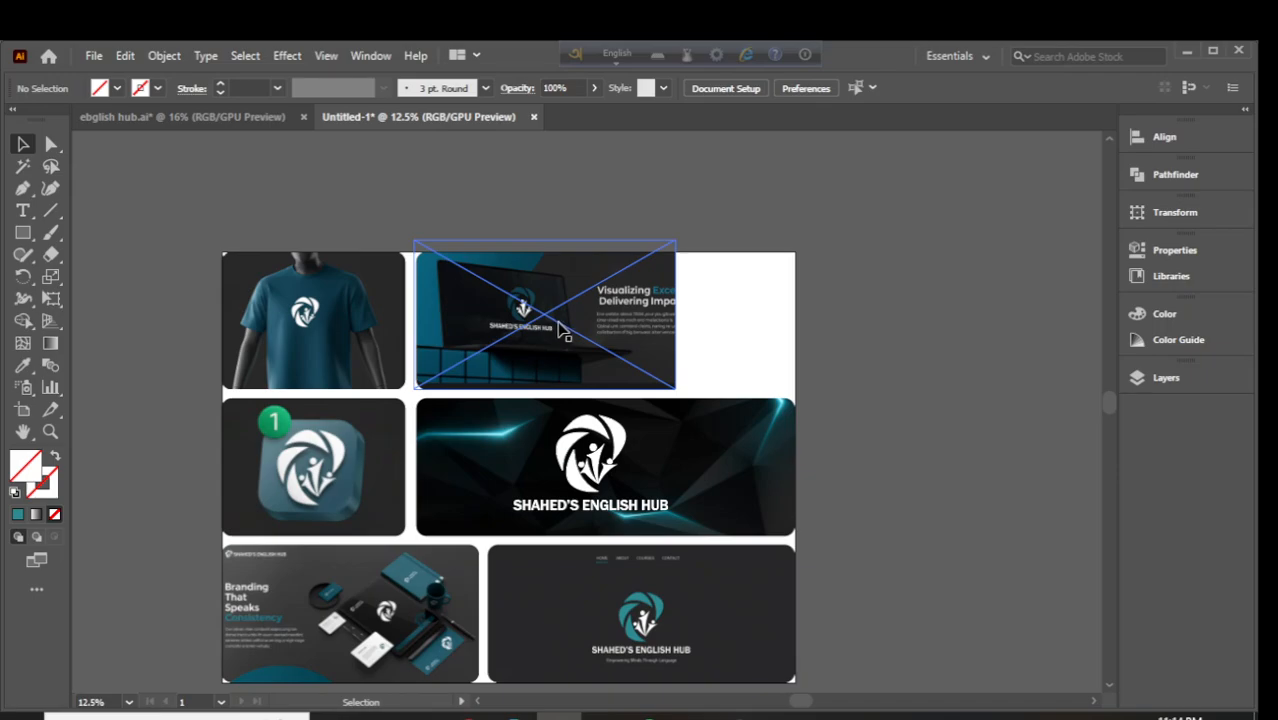
pyautogui.doubleClick(557, 328)
pyautogui.moveTo(565, 334); pyautogui.dragTo(577, 334)
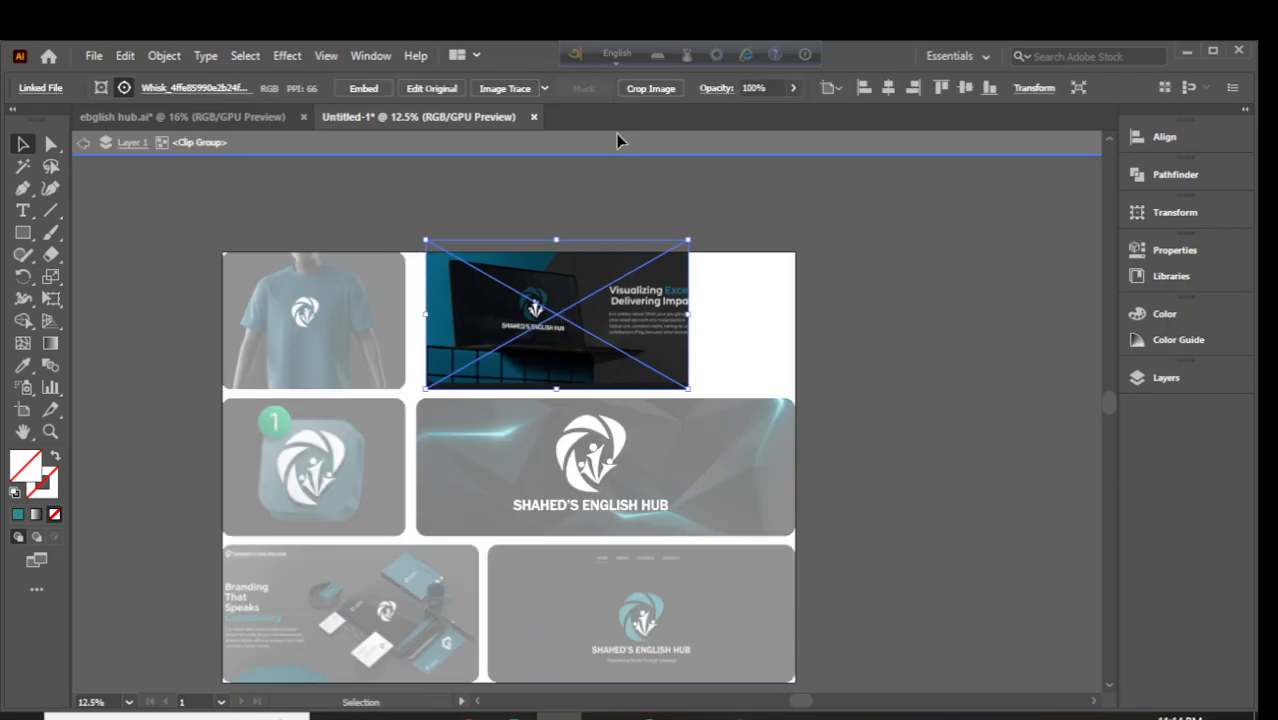
# Undo the adjustments to the laptop image and its clipping to the wide first-row rectangle
pyautogui.hotkey('ctrl', 'z')
pyautogui.hotkey('ctrl', 'z')
pyautogui.hotkey('ctrl', 'z')
pyautogui.hotkey('ctrl', 'z')
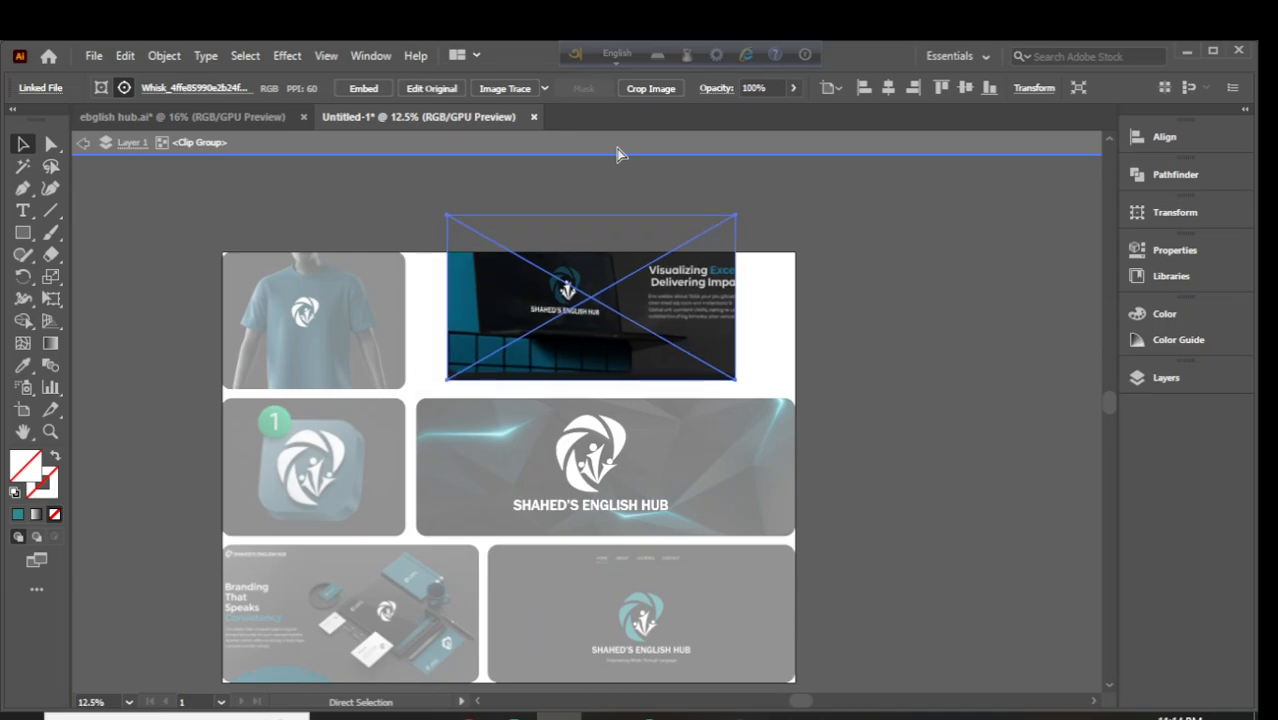
pyautogui.doubleClick(617, 153)
# Move the laptop image off the wide first-row rectangle towards the right side of the artboard, and select the teal rectangle
pyautogui.click(688, 250)
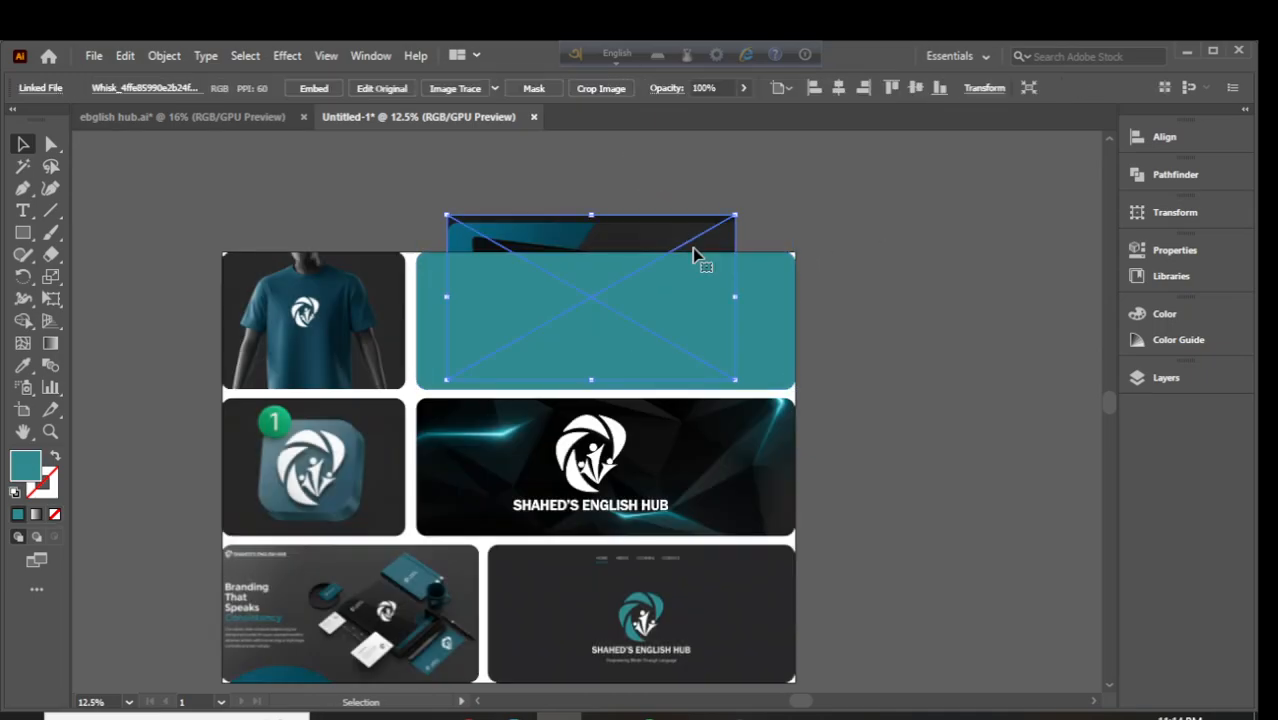
pyautogui.moveTo(692, 248); pyautogui.dragTo(915, 218)
pyautogui.click(618, 352)
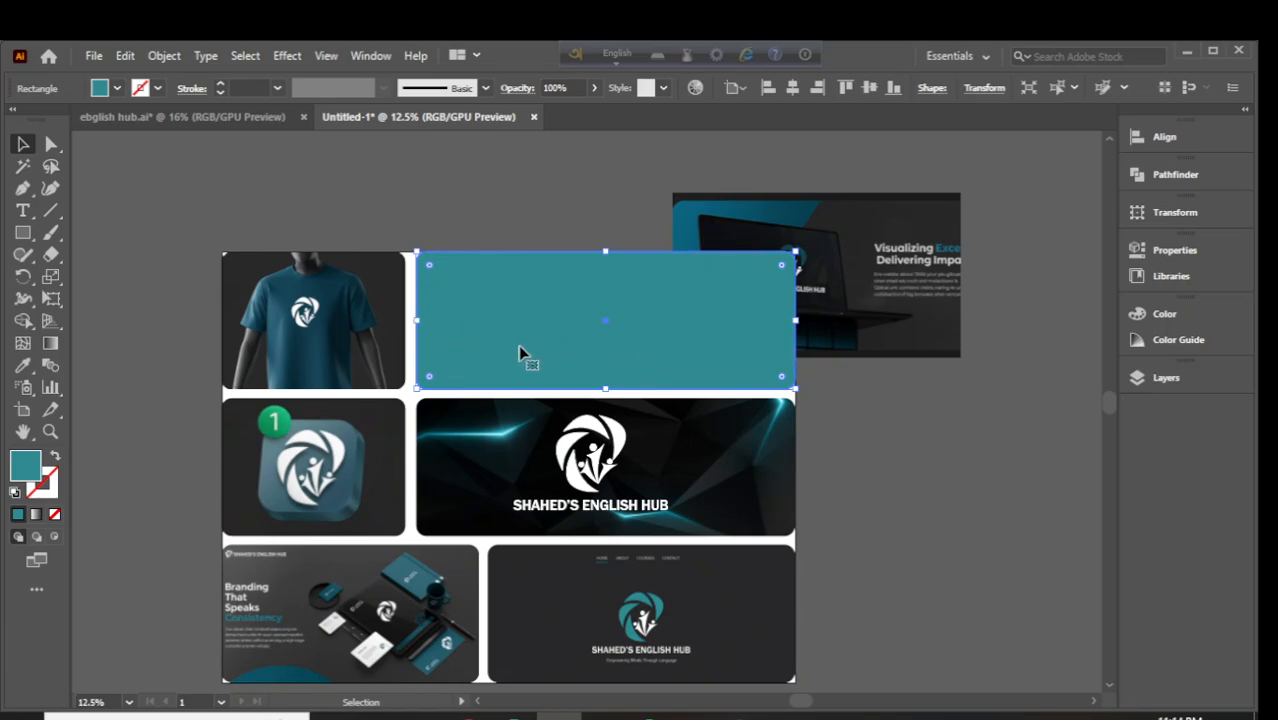
# Duplicate the teal rectangle off to the right and clip the laptop image into the original wide first-row rectangle
pyautogui.moveTo(528, 352); pyautogui.dragTo(722, 352)
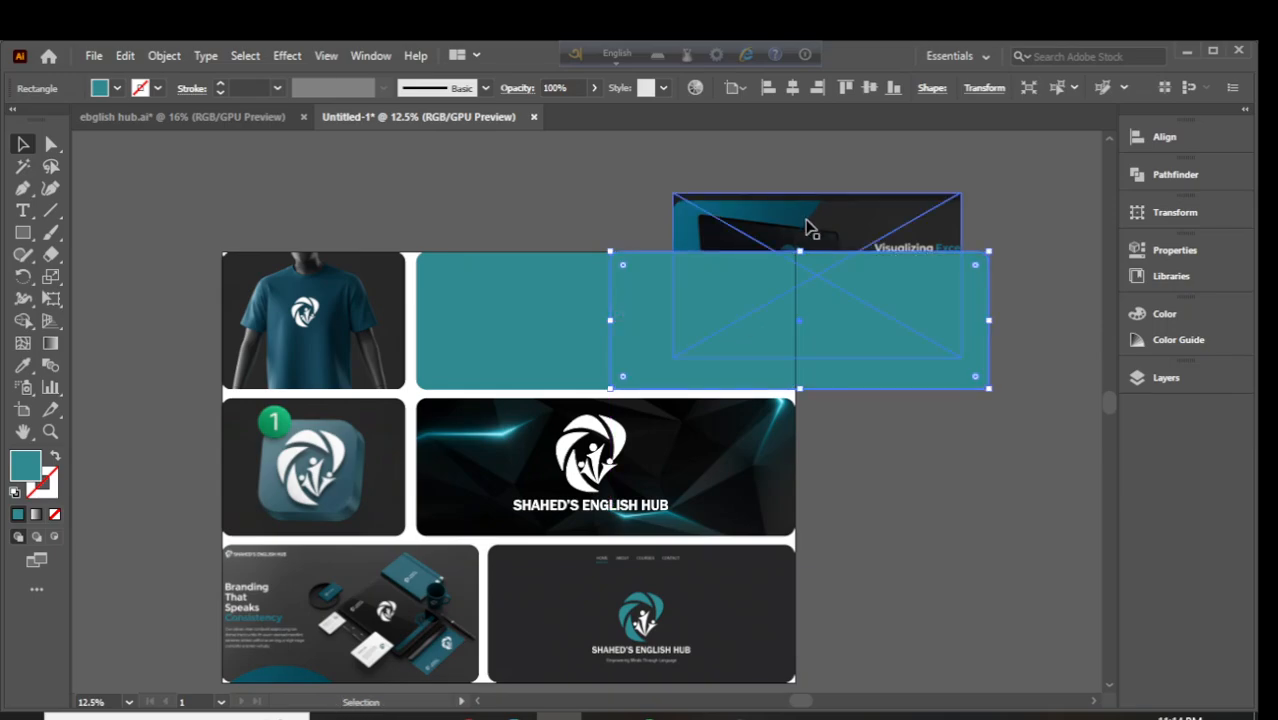
pyautogui.moveTo(848, 232); pyautogui.dragTo(610, 266)
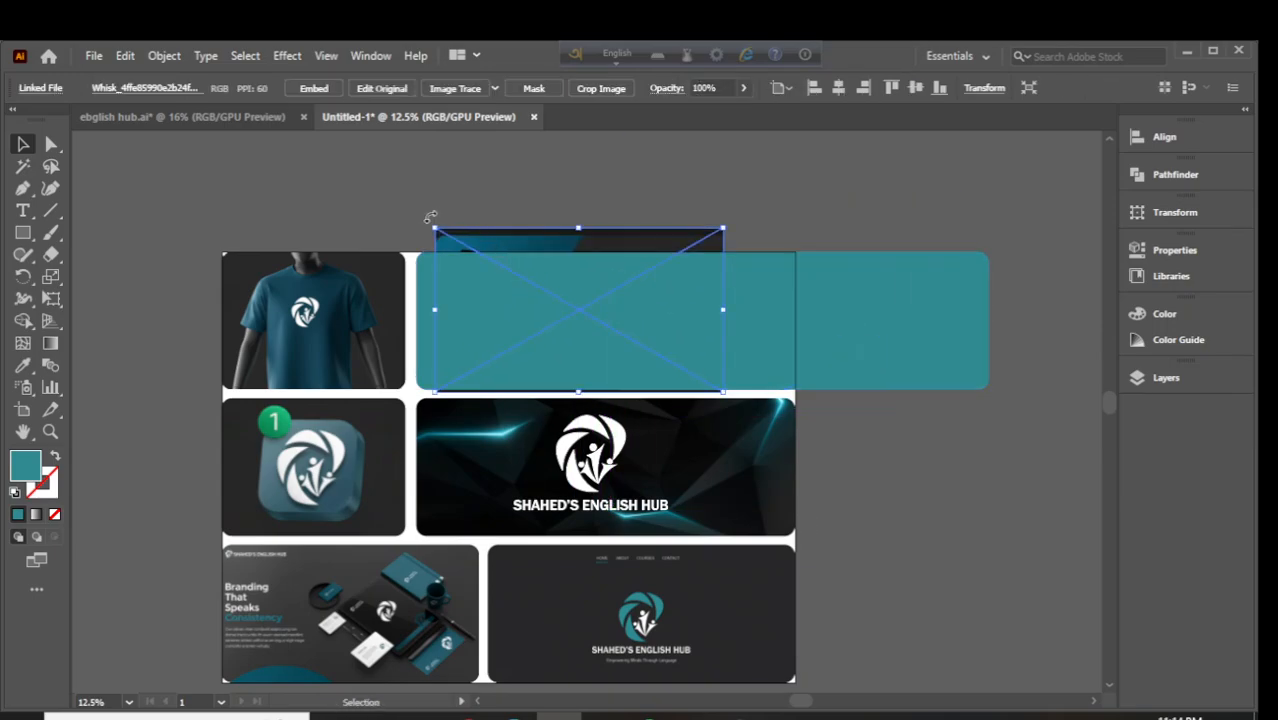
pyautogui.keyDown('shift'); pyautogui.click(466, 298); pyautogui.keyUp('shift')
pyautogui.rightClick(466, 298)
pyautogui.click(526, 455)
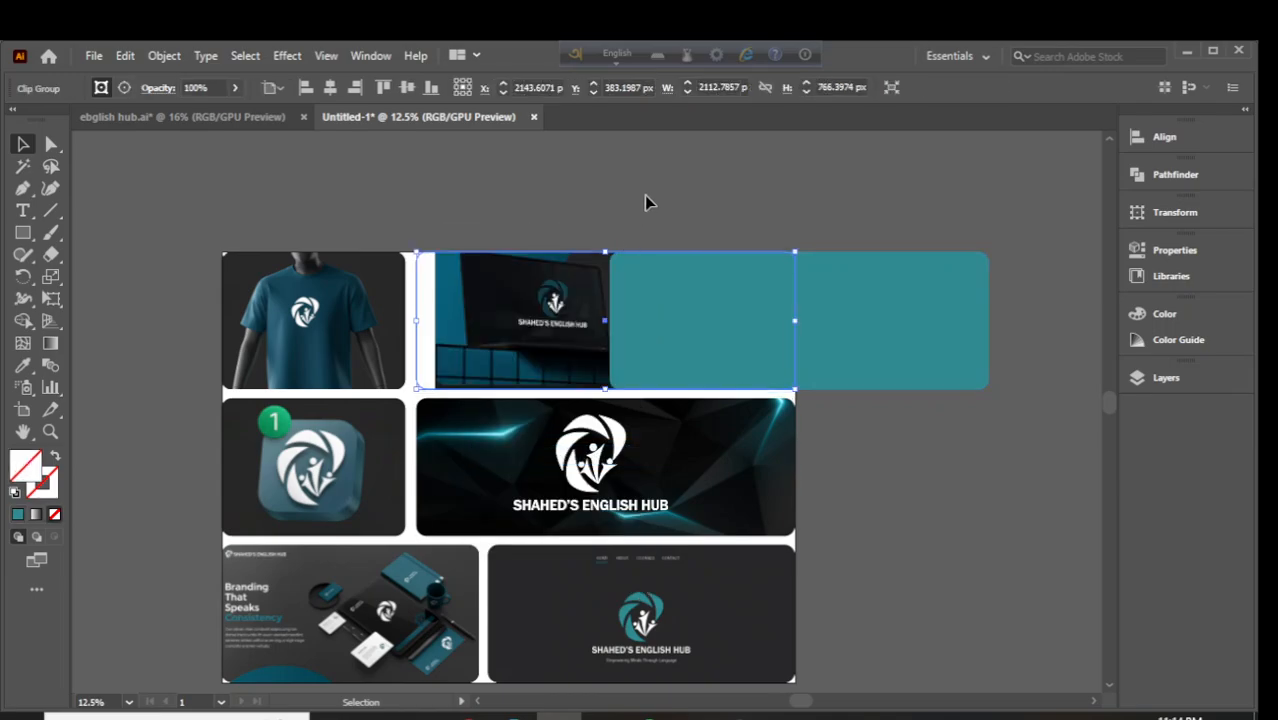
# Shift the laptop image left inside its first-row clipping mask and leave isolation mode
pyautogui.doubleClick(545, 340)
pyautogui.moveTo(557, 340); pyautogui.dragTo(519, 342)
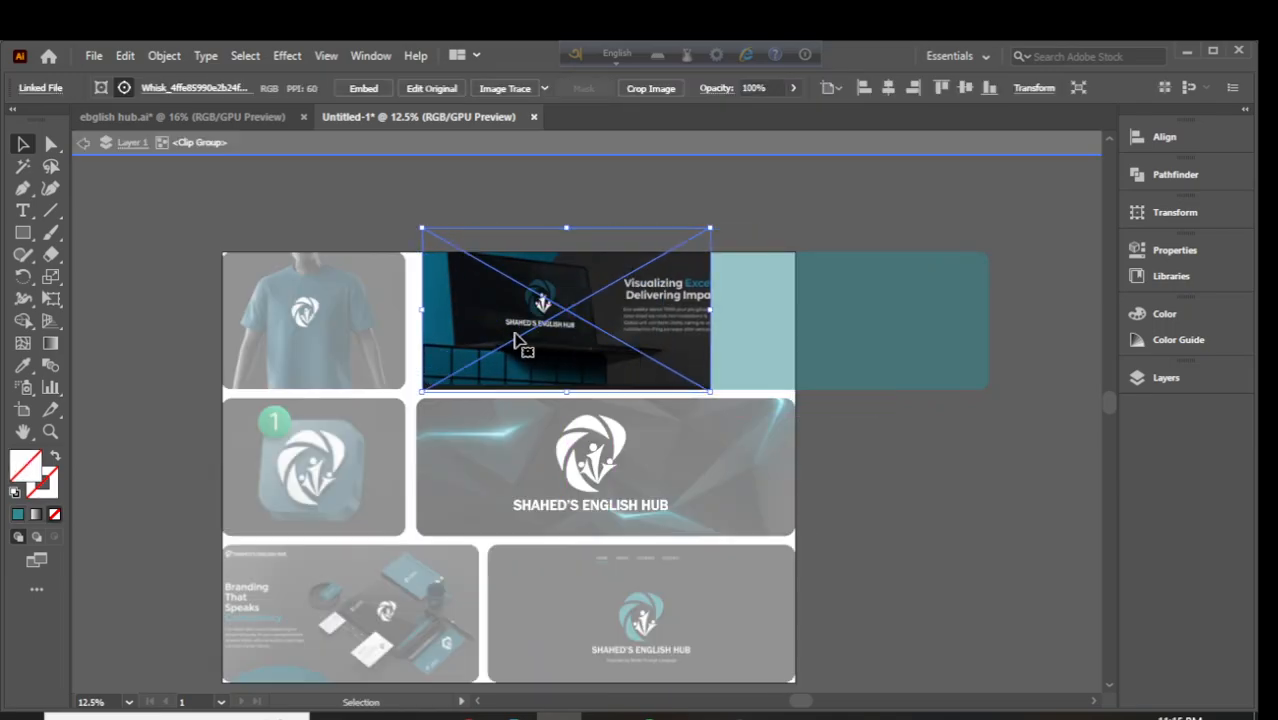
pyautogui.click(775, 148)
# Bring the clipped laptop image to the front and place the teal duplicate behind it, level with the first row
pyautogui.click(668, 340)
pyautogui.moveTo(668, 340); pyautogui.dragTo(770, 345)
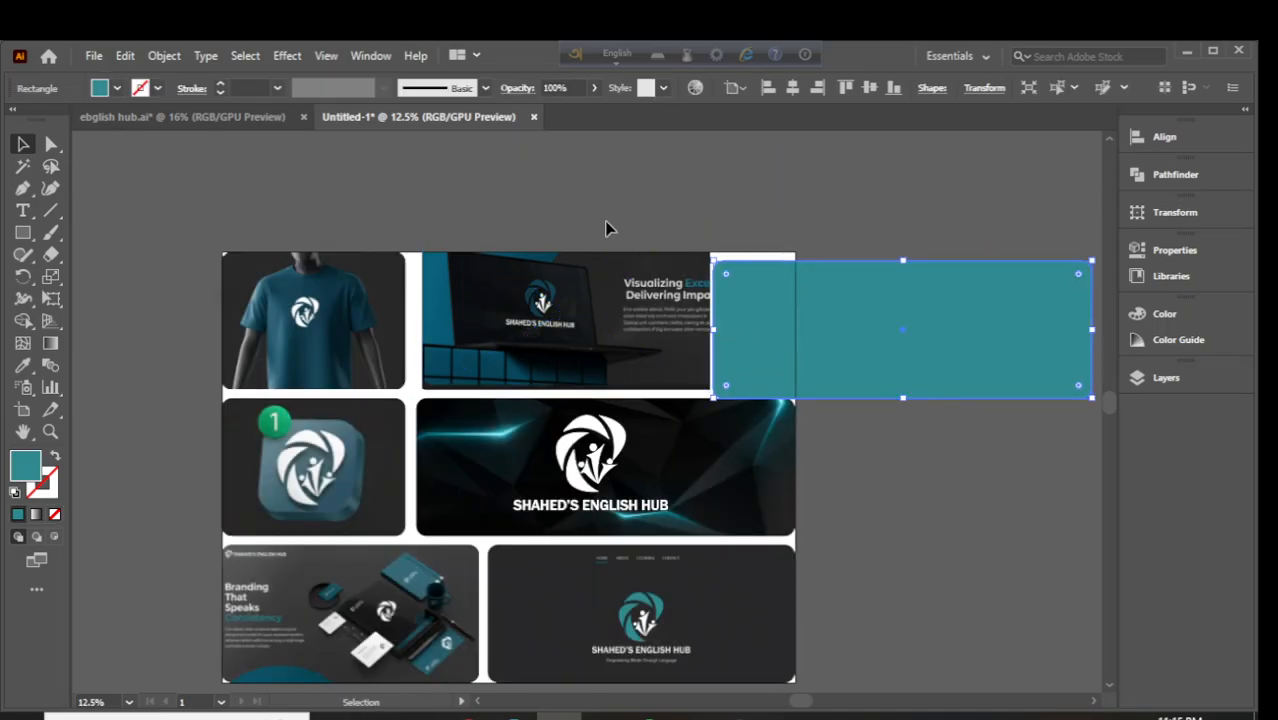
pyautogui.click(645, 310)
pyautogui.rightClick(645, 310)
pyautogui.moveTo(719, 530)
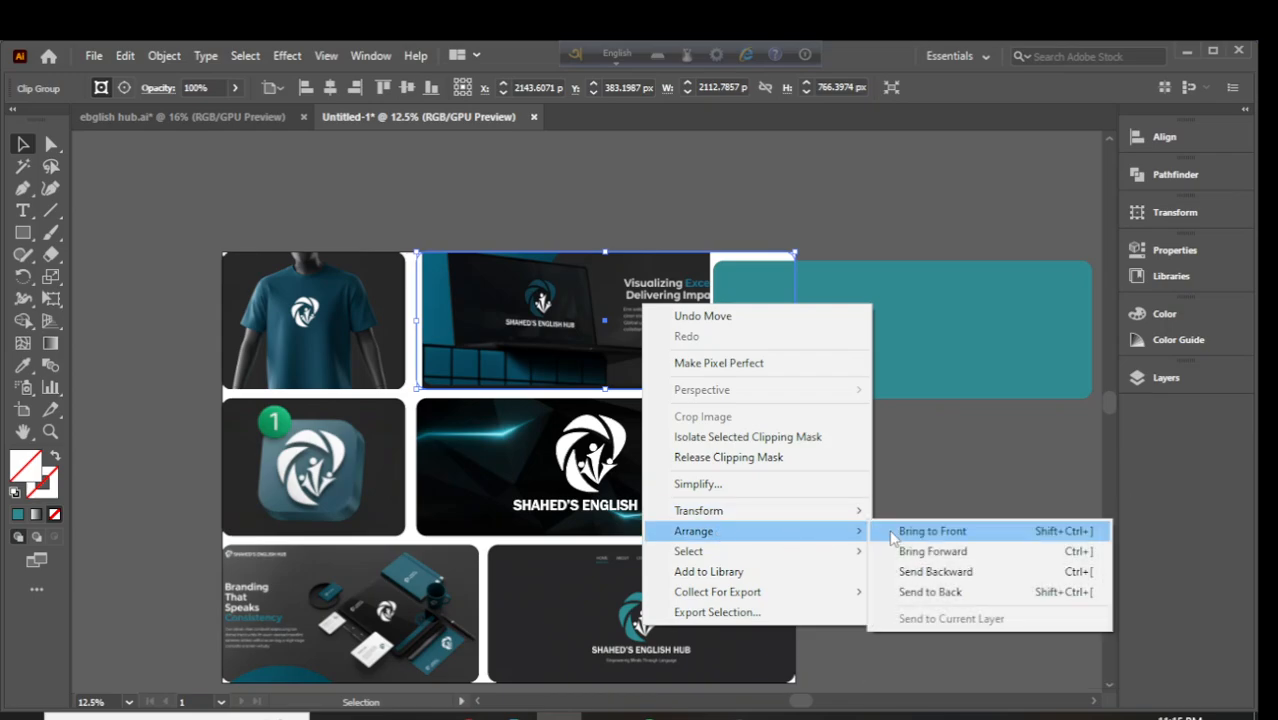
pyautogui.click(934, 531)
pyautogui.click(918, 379)
pyautogui.moveTo(918, 379); pyautogui.dragTo(810, 331)
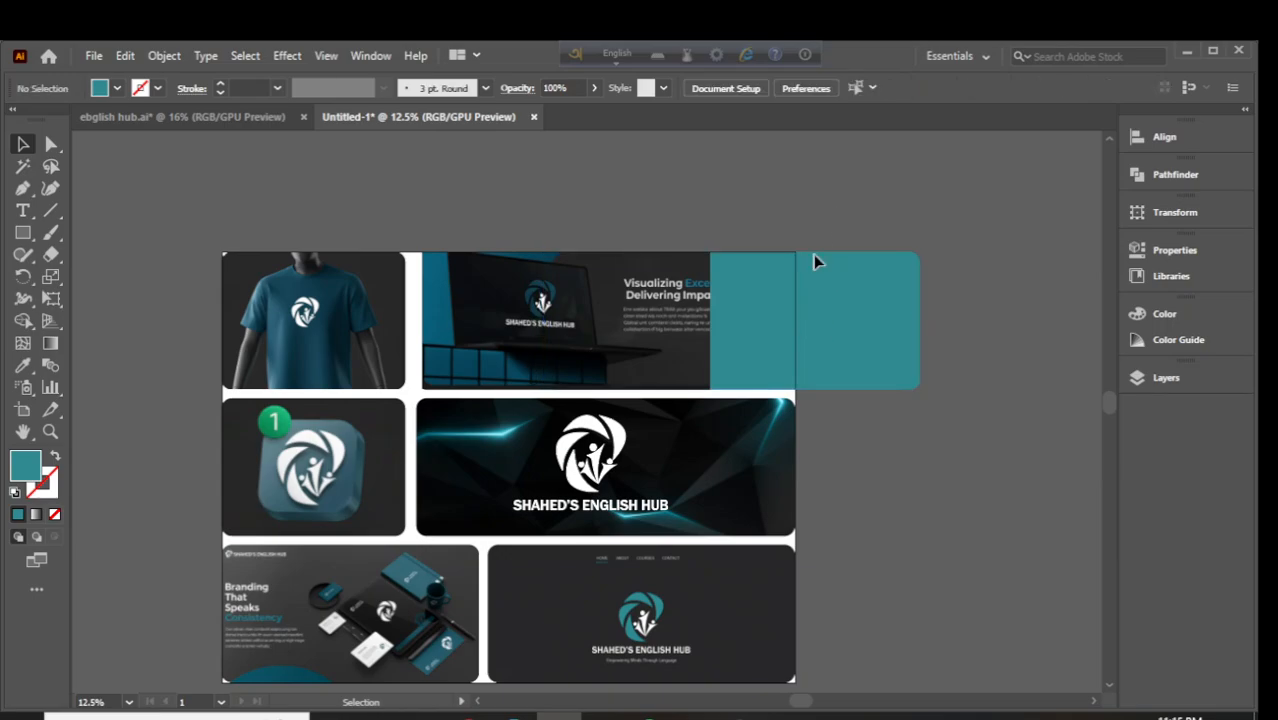
# Fill the teal rectangle behind the laptop image with the dark grey sampled from that image's background using the Eyedropper
pyautogui.click(23, 365)
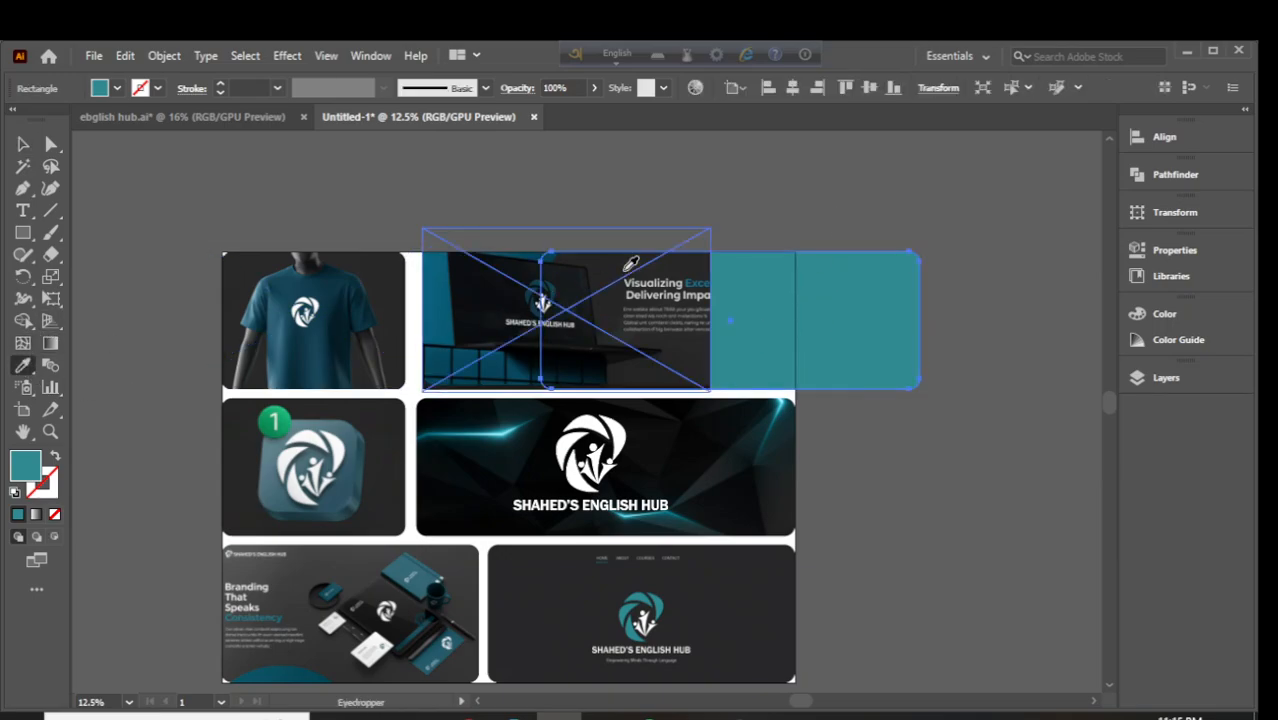
pyautogui.click(625, 275)
pyautogui.click(23, 144)
pyautogui.click(725, 221)
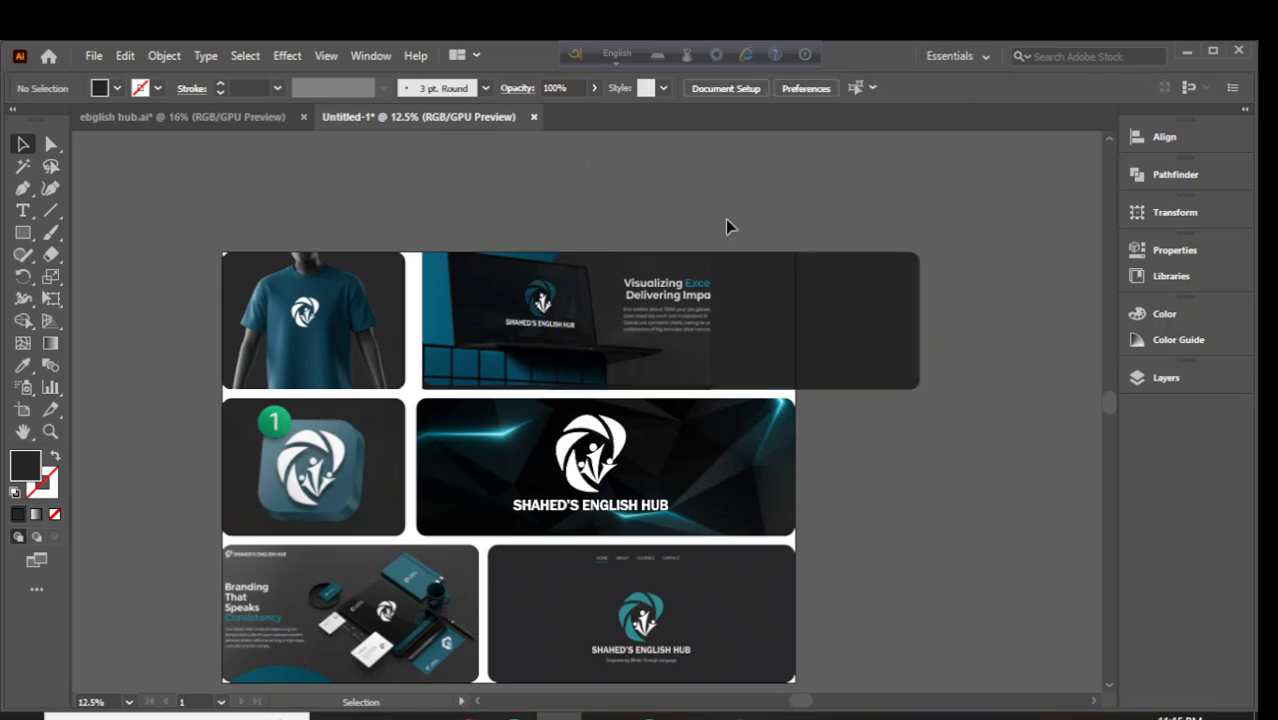
# Narrow the dark grey rectangle from its right side so that it ends at the artboard's right edge
pyautogui.click(815, 340)
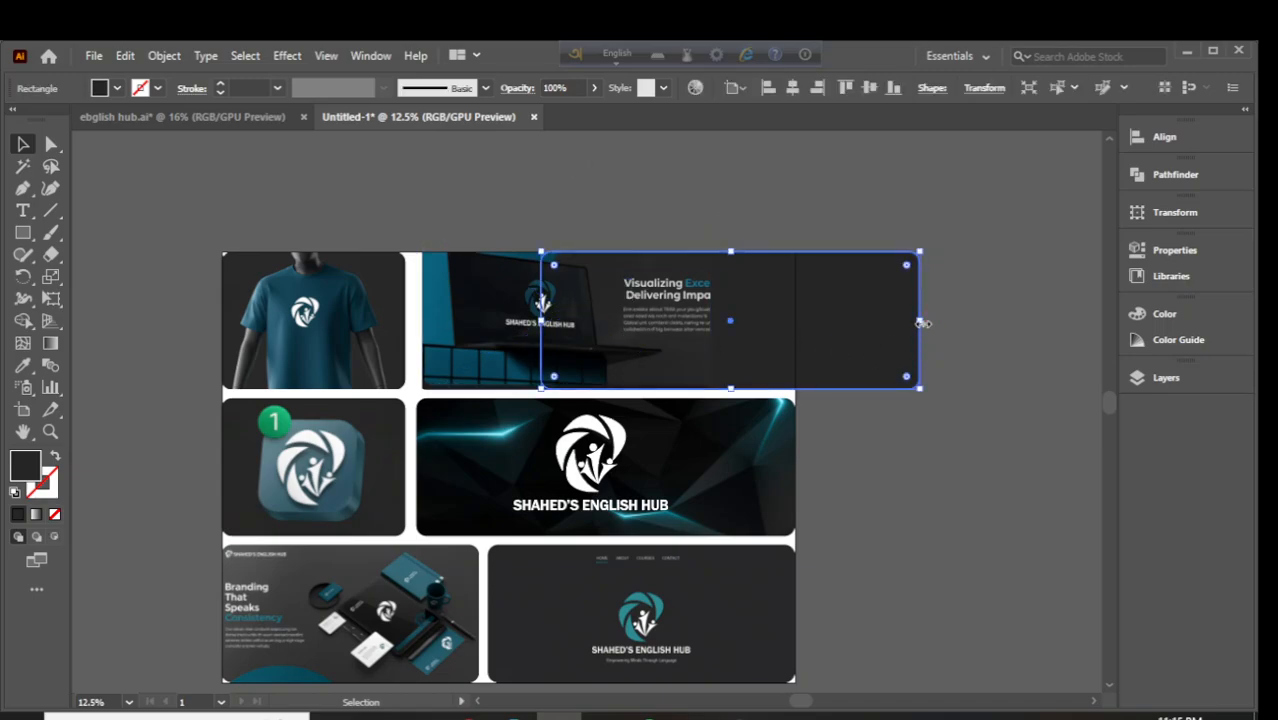
pyautogui.moveTo(920, 322); pyautogui.dragTo(795, 322)
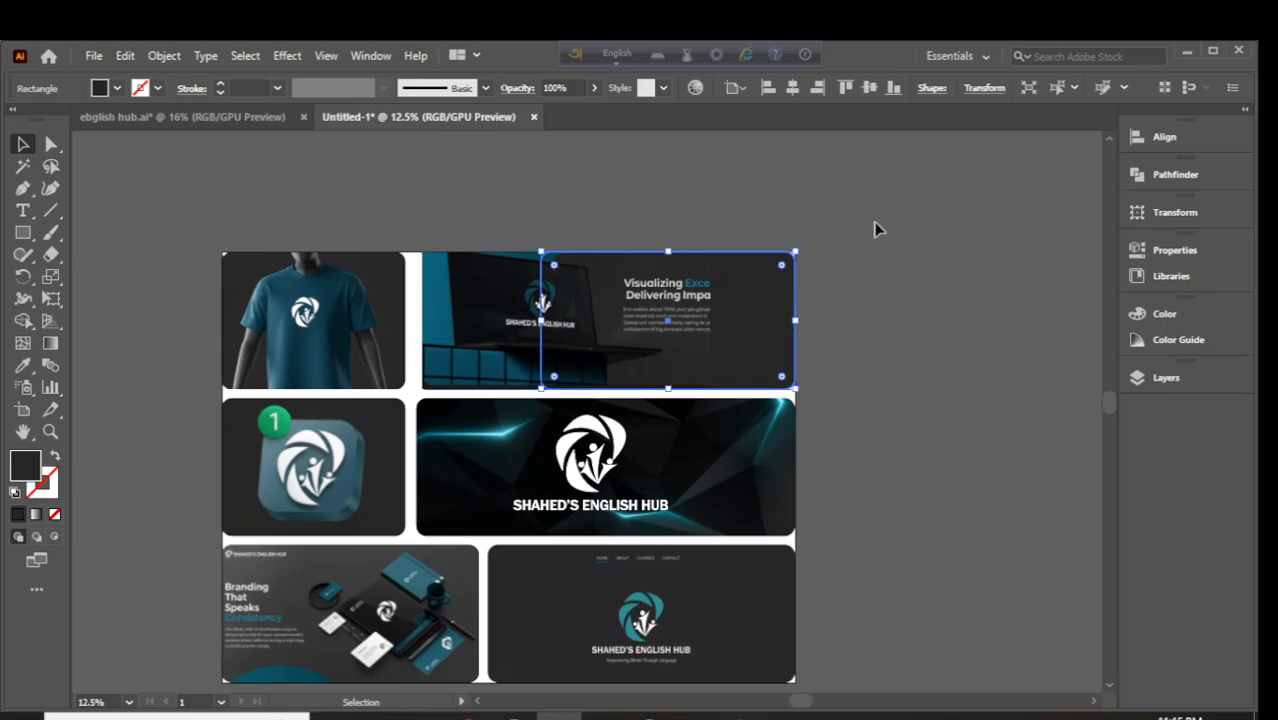
pyautogui.click(875, 229)
# Nudge the laptop image left inside its mask until it fills the left end of the first-row shape, and leave isolation mode
pyautogui.scroll(1, 633, 343)
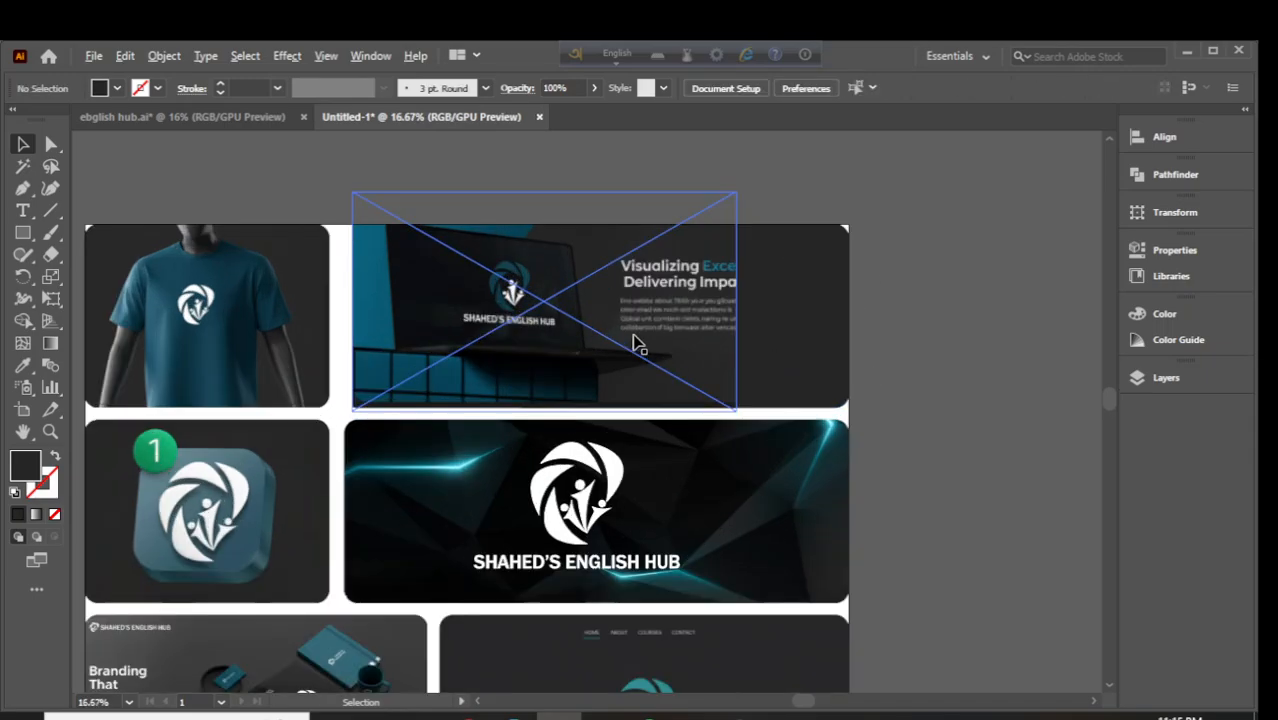
pyautogui.scroll(1, 633, 343)
pyautogui.scroll(-1, 485, 345)
pyautogui.doubleClick(414, 374)
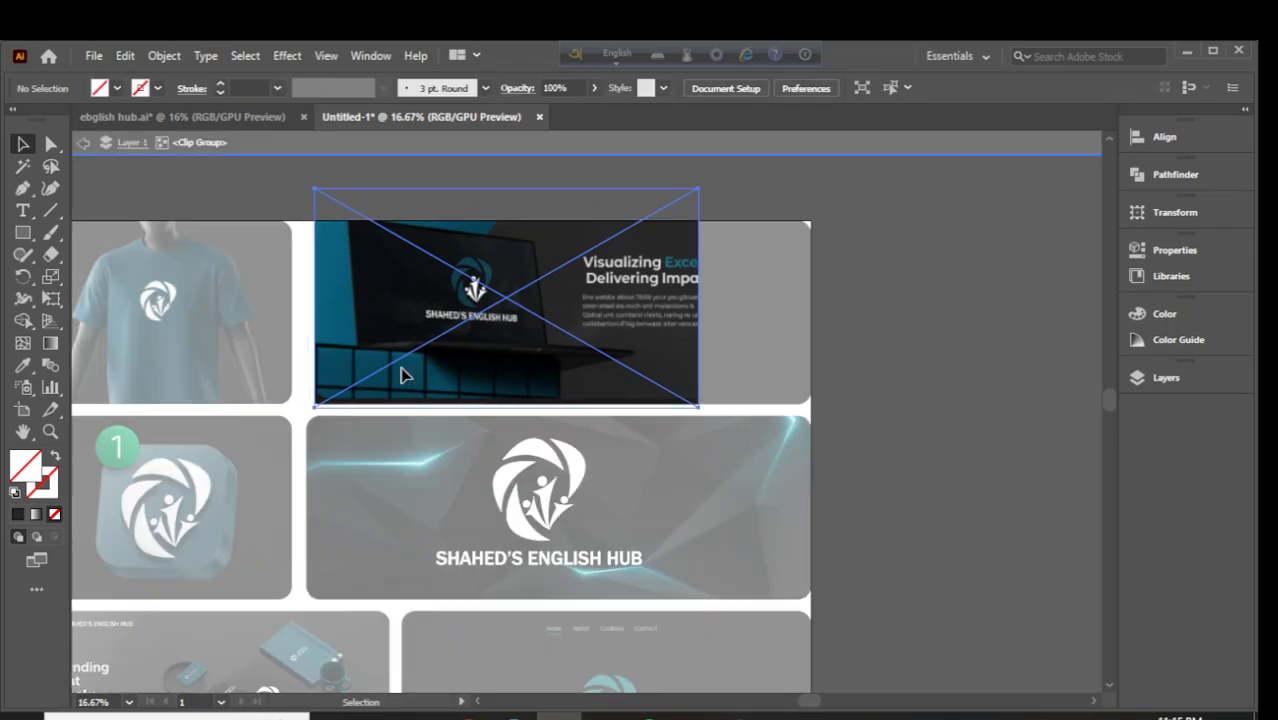
pyautogui.moveTo(401, 374); pyautogui.dragTo(409, 378)
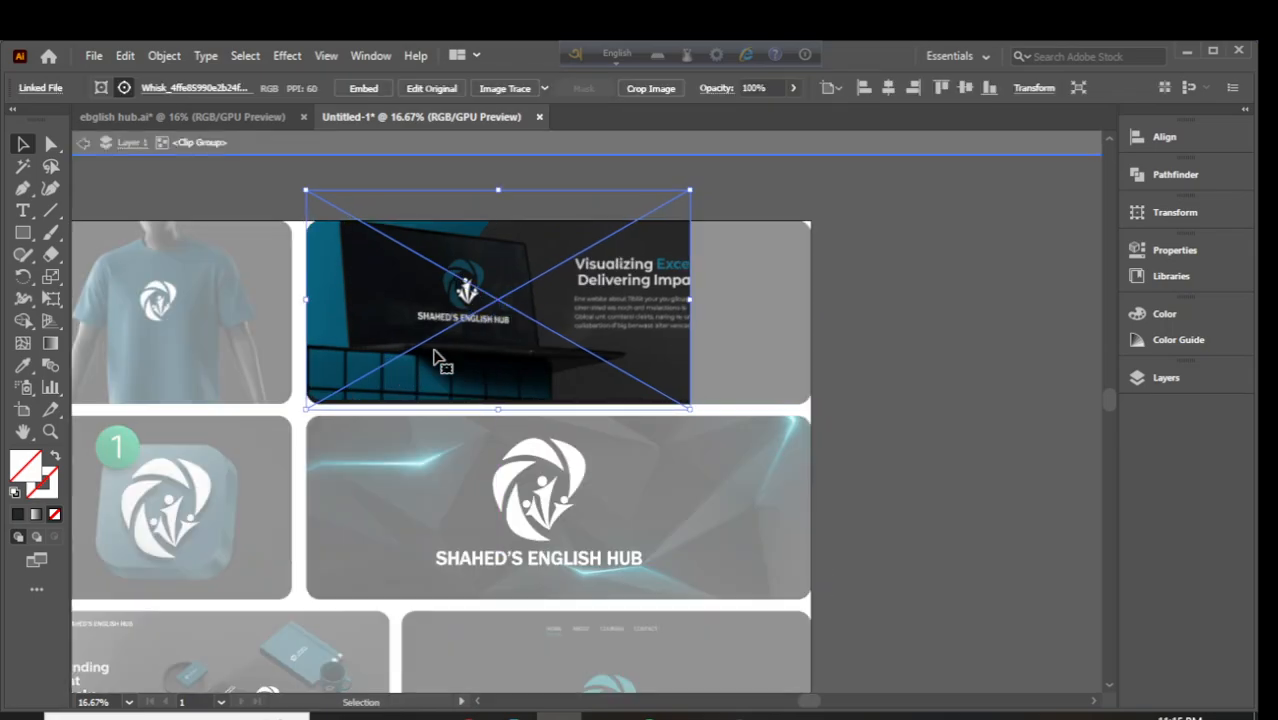
pyautogui.click(572, 150)
# Resample the fill of the rectangle behind the laptop image from the image's dark background with the Eyedropper
pyautogui.click(963, 258)
pyautogui.click(799, 277)
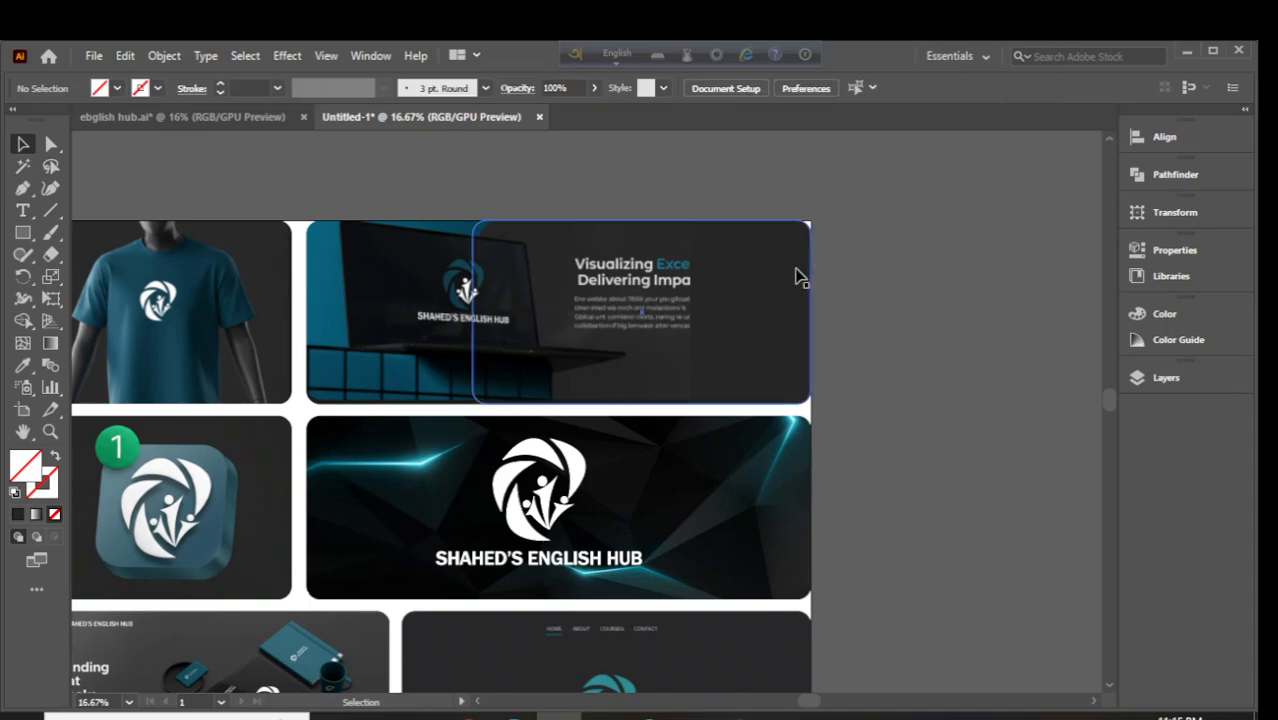
pyautogui.click(22, 365)
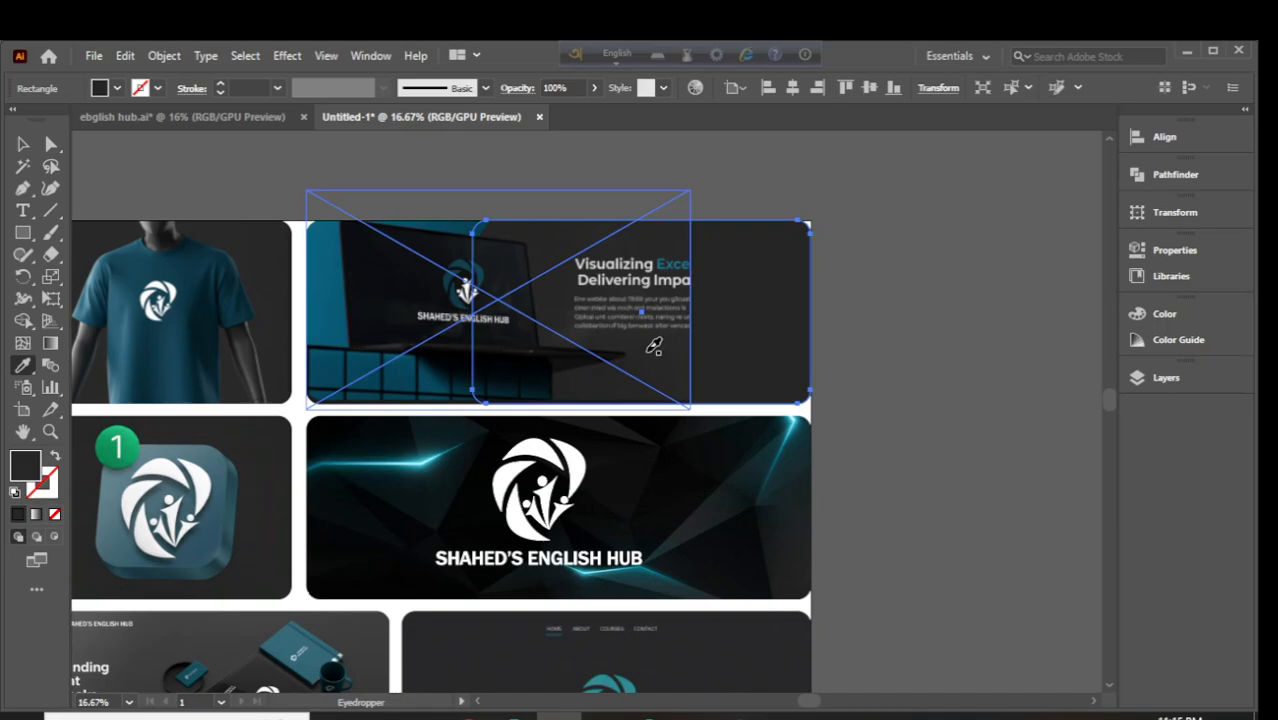
pyautogui.click(22, 144)
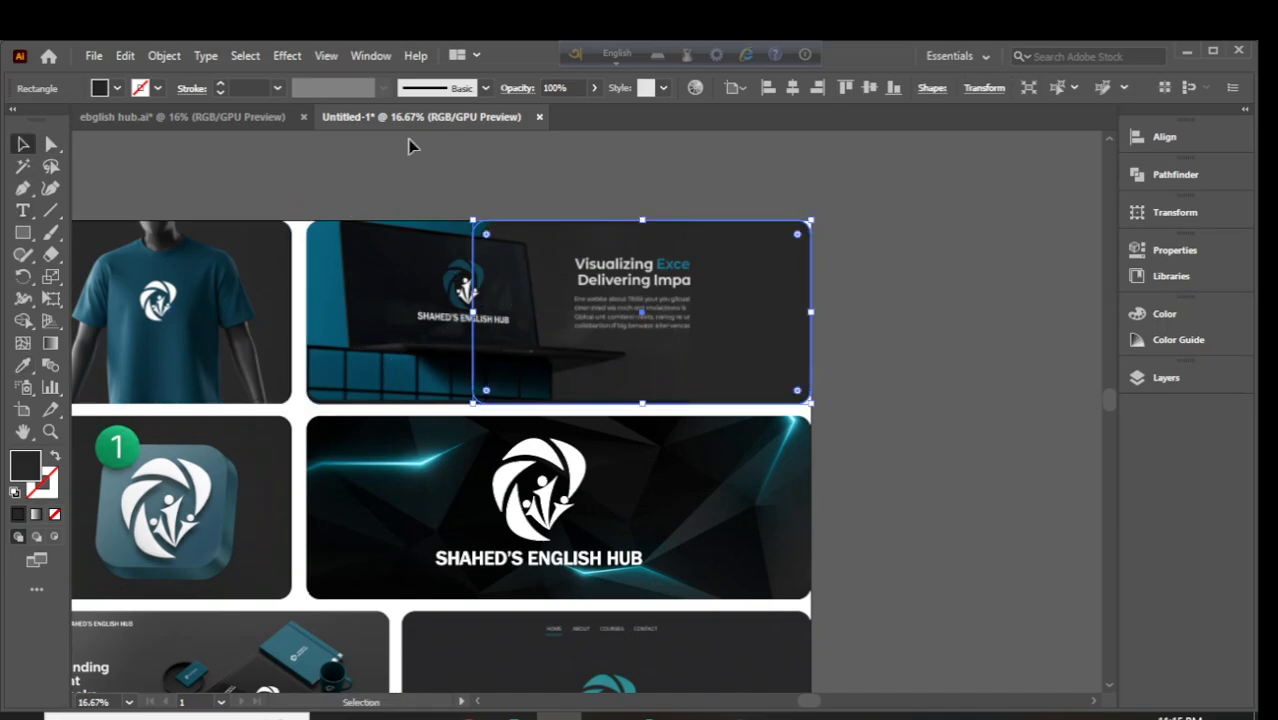
pyautogui.click(883, 578)
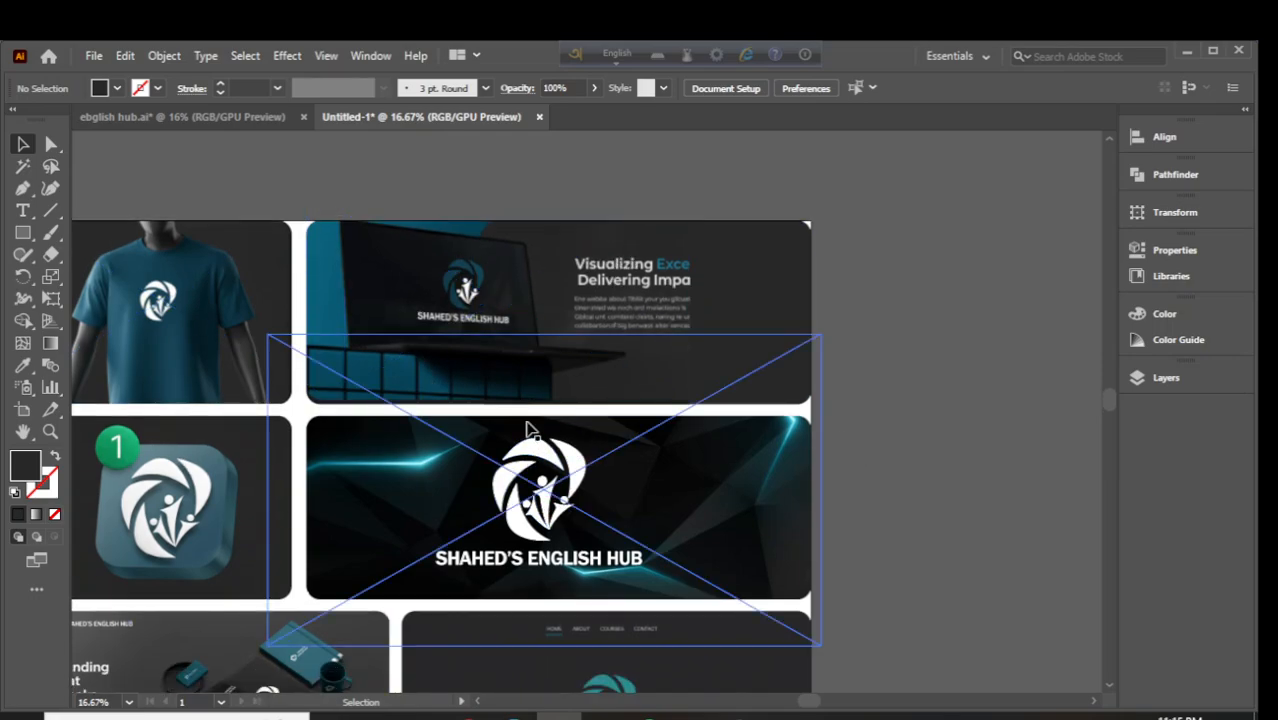
# Bring the teal and white logo from ebglish hub.ai into Untitled-1 and place it right of the "Visualizing" heading
pyautogui.click(208, 118)
pyautogui.click(785, 218)
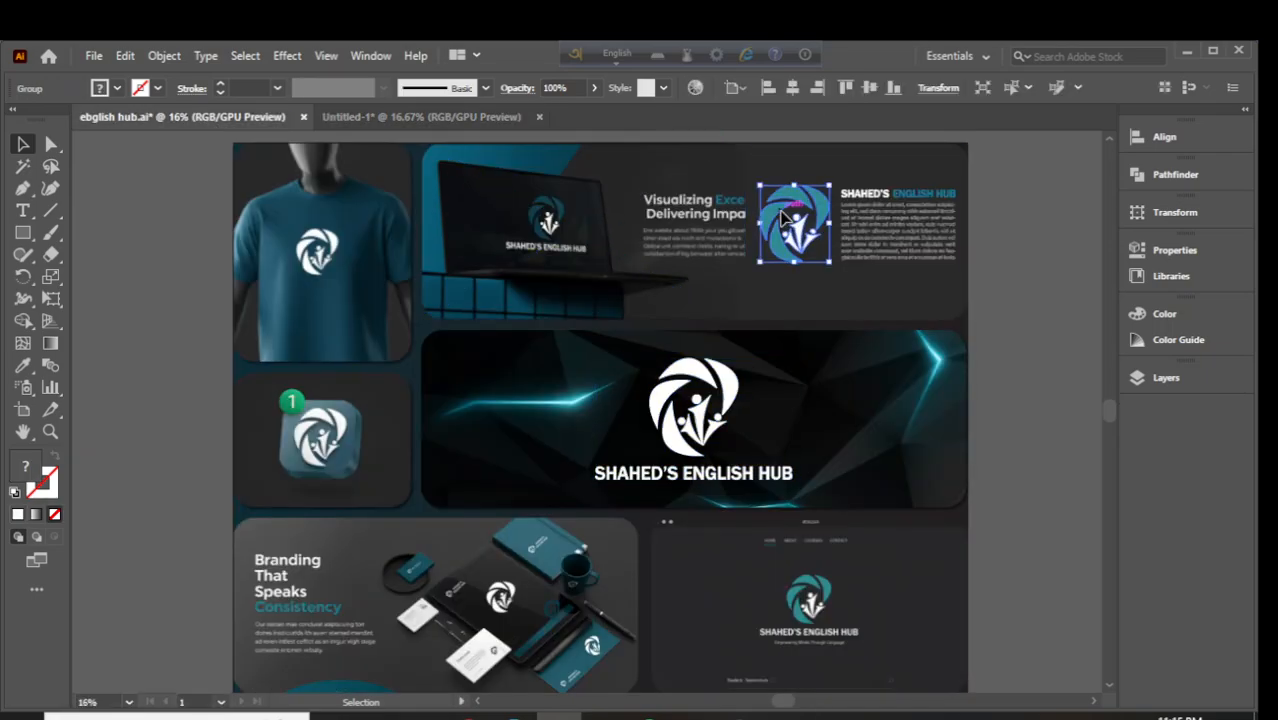
pyautogui.moveTo(785, 218); pyautogui.dragTo(570, 127)
pyautogui.moveTo(450, 118); pyautogui.dragTo(735, 327)
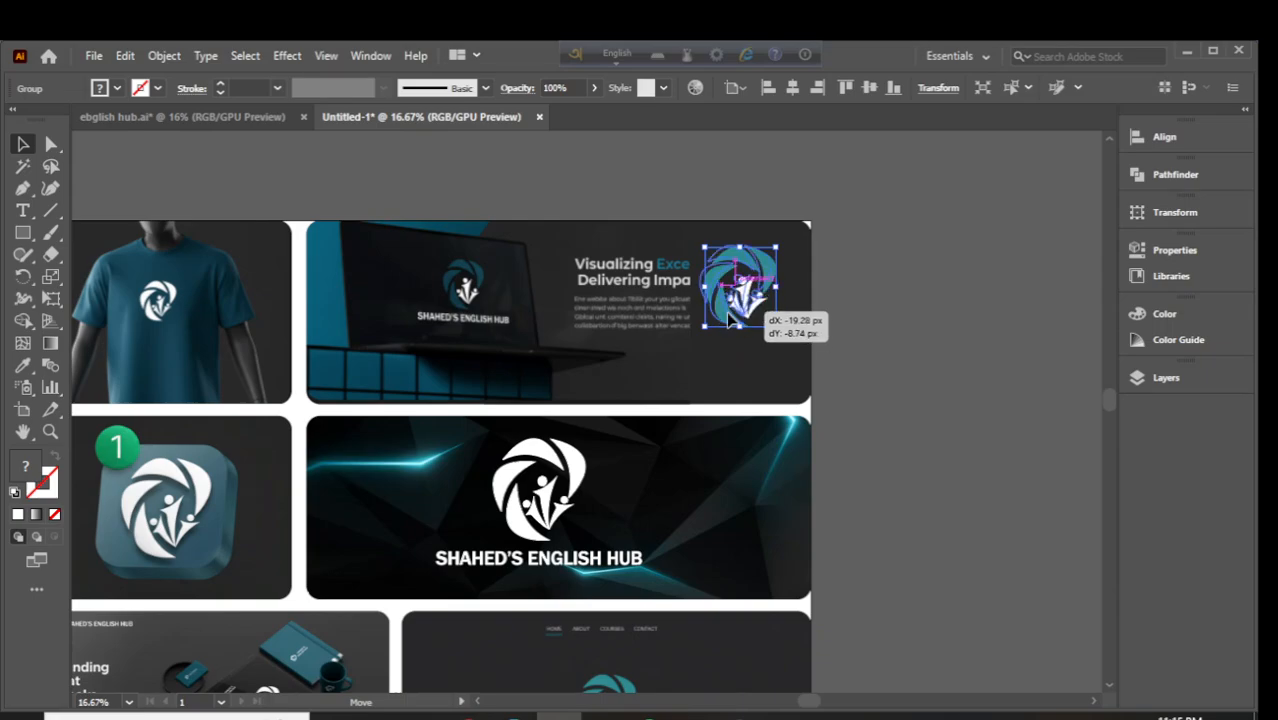
pyautogui.click(954, 267)
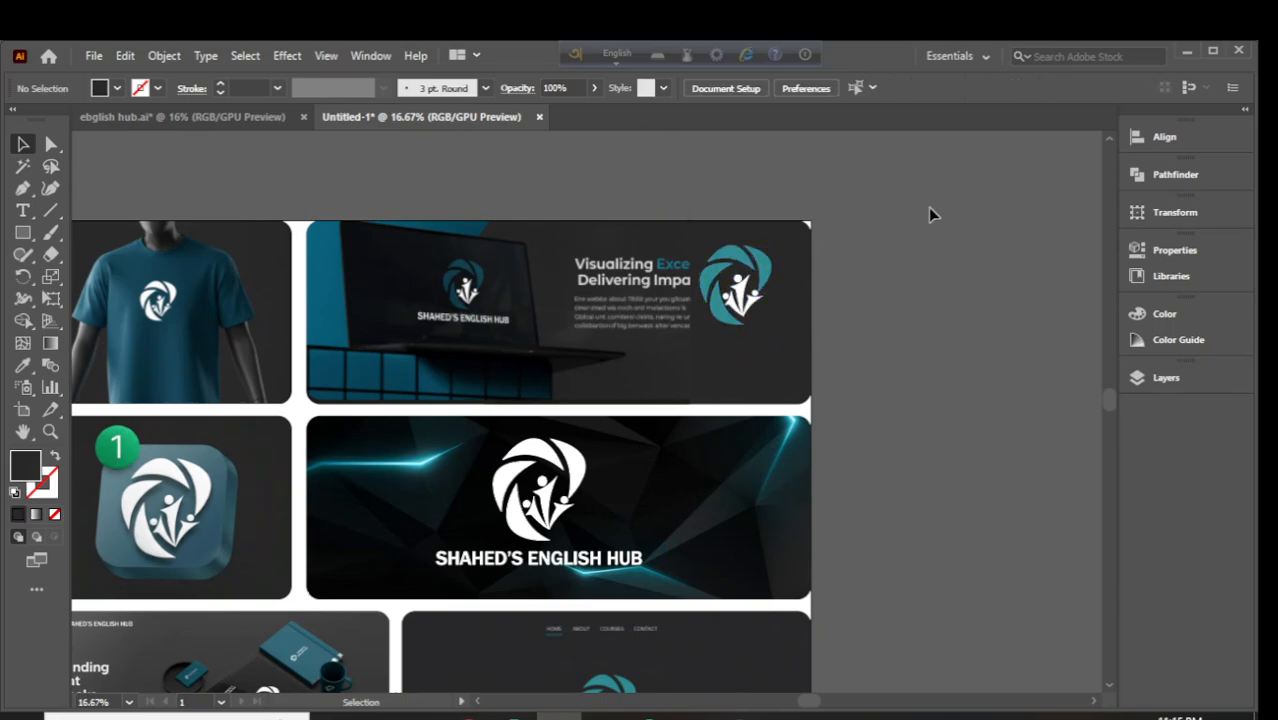
# Examine the complete mockup grid across the whole artboard
pyautogui.hotkey('ctrl', '-')
pyautogui.hotkey('ctrl', '-')
pyautogui.hotkey('ctrl', '-')
pyautogui.hotkey('ctrl', '-')
pyautogui.hotkey('ctrl', '+')
pyautogui.hotkey('ctrl', '+')
pyautogui.hotkey('ctrl', '+')
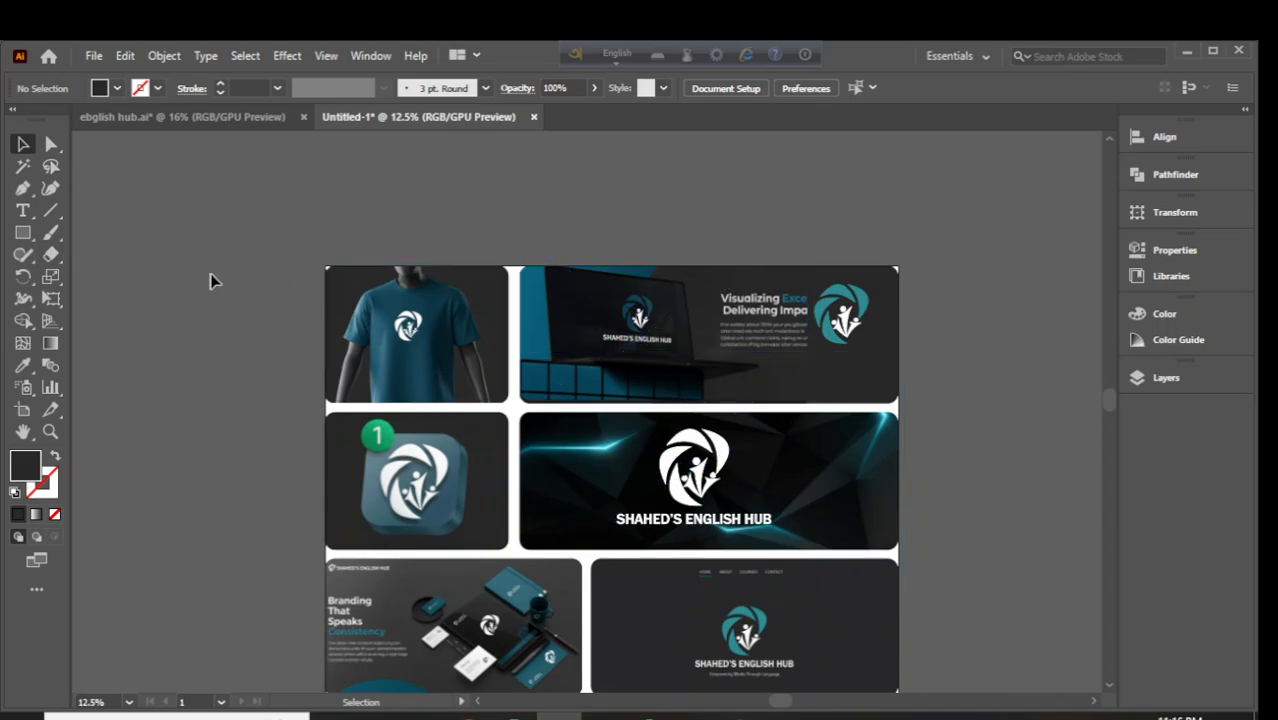
pyautogui.scroll(-1, 280, 325)
pyautogui.scroll(-1, 300, 370)
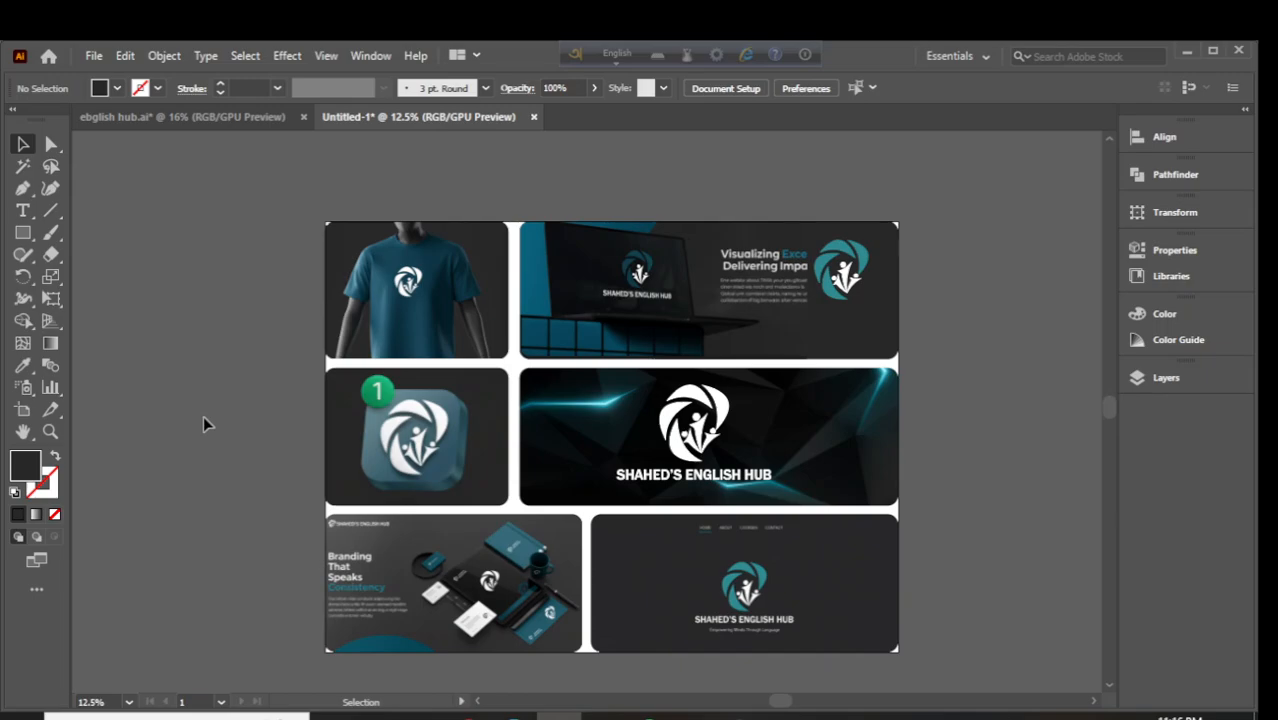
pyautogui.moveTo(525, 540); pyautogui.dragTo(433, 472)
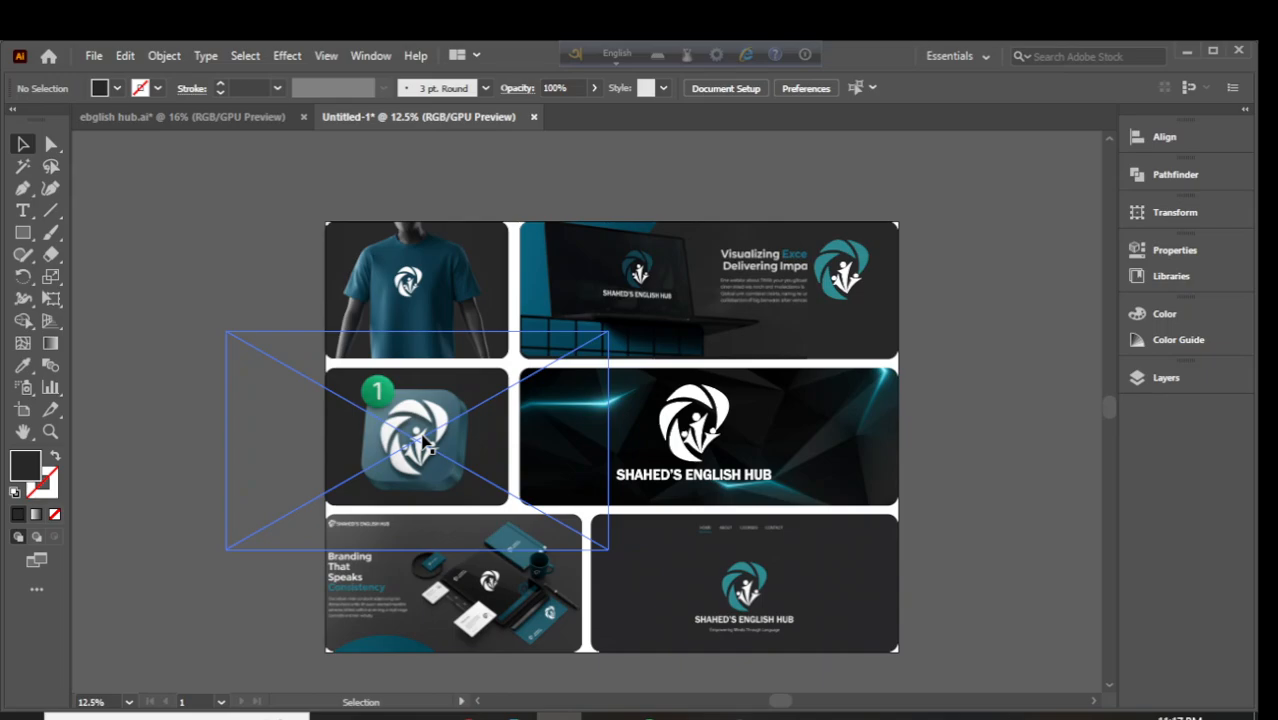
pyautogui.moveTo(424, 442); pyautogui.dragTo(480, 265)
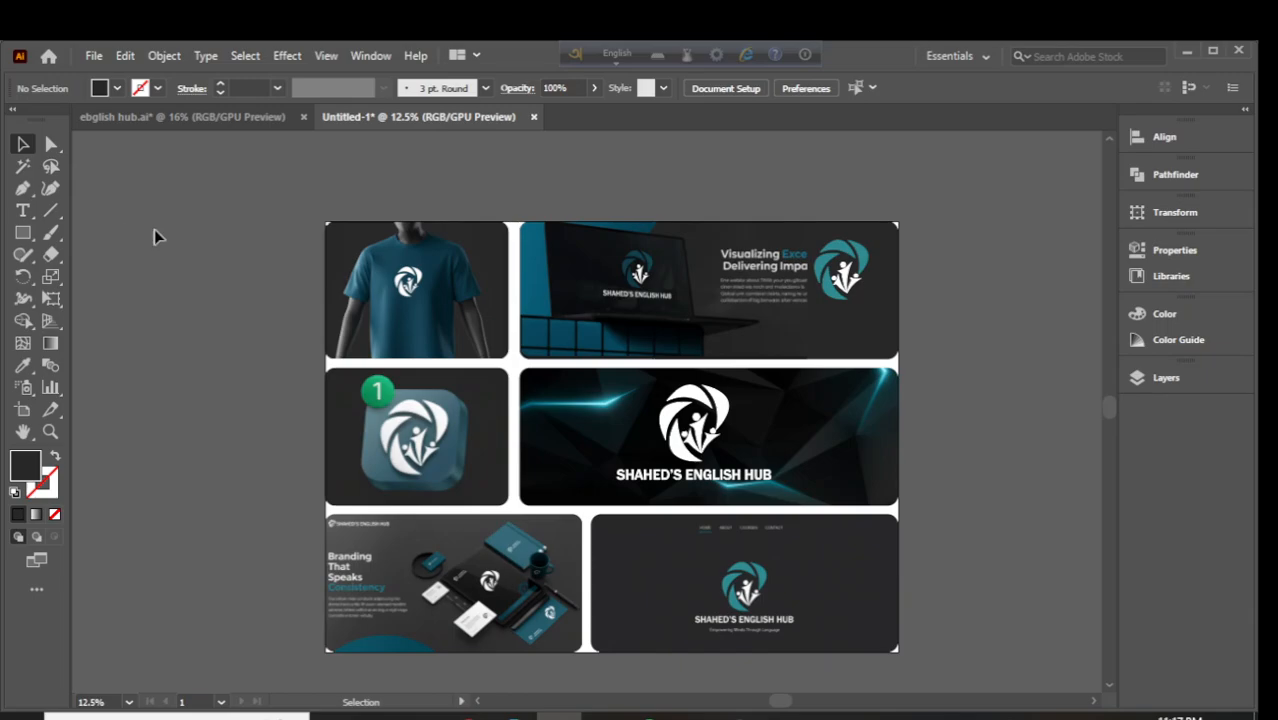
pyautogui.scroll(-1, 180, 231)
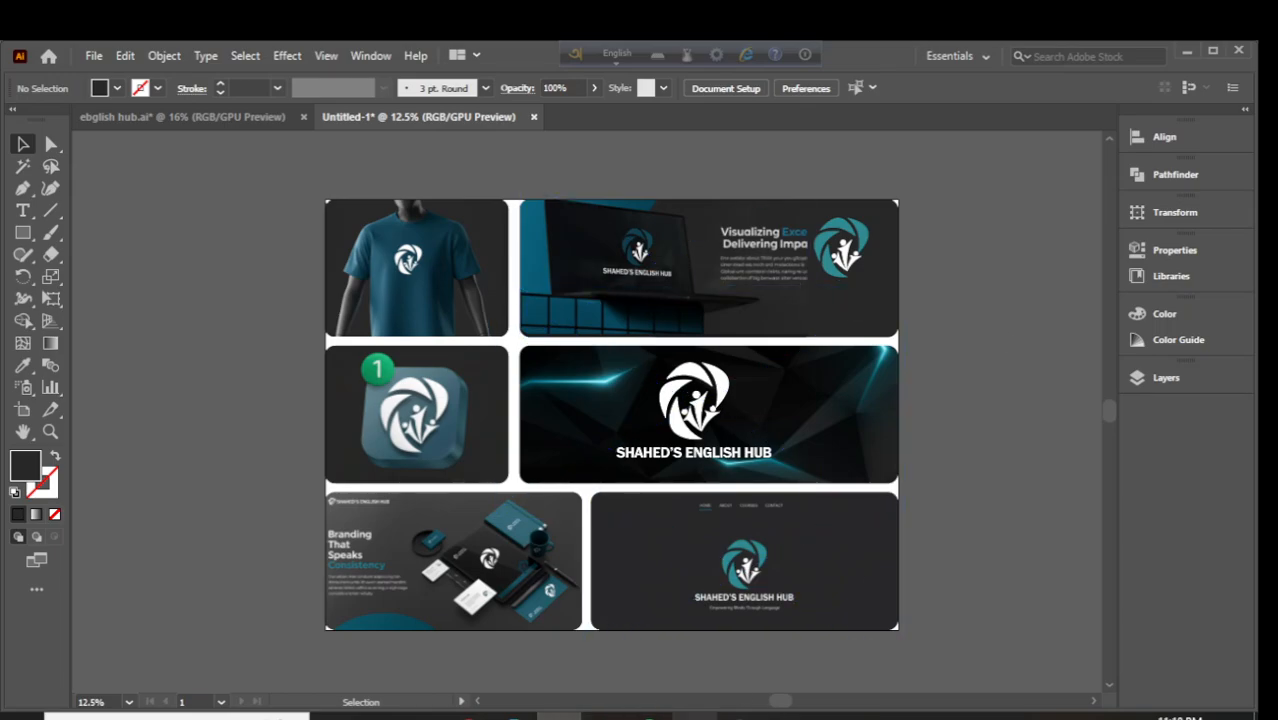
pyautogui.click(739, 716)
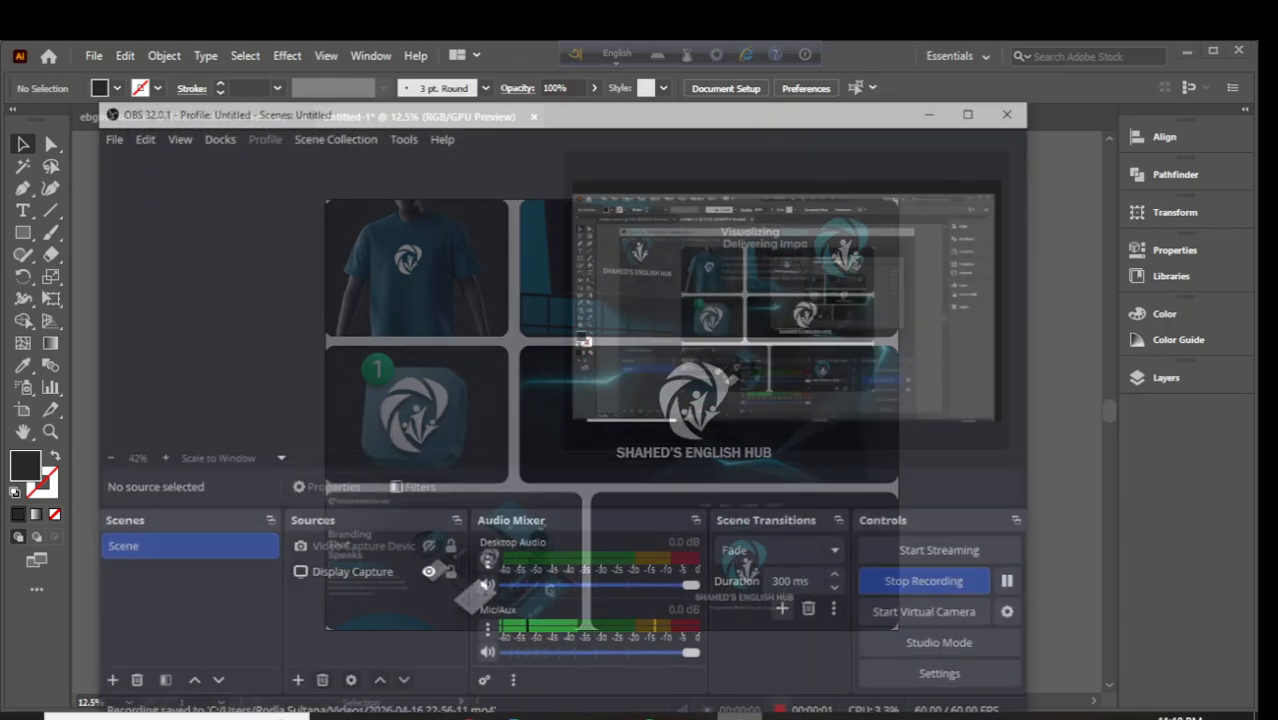